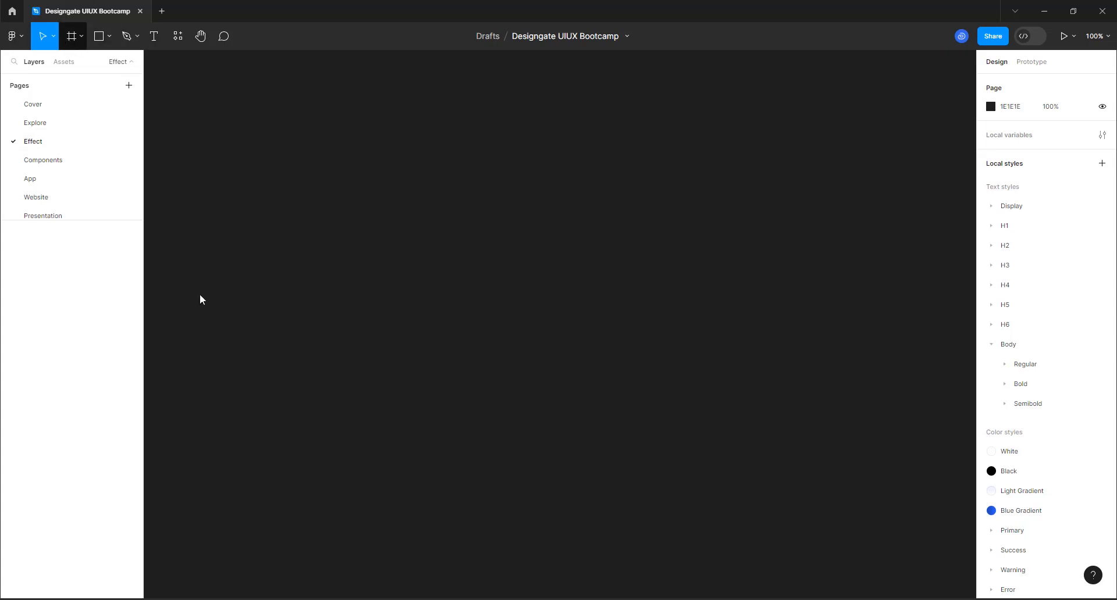
# Draw a frame about 1003 × 694 on the empty page and fill it with the primary-900 color style
pyautogui.press('f')
pyautogui.moveTo(232, 121); pyautogui.dragTo(828, 533)
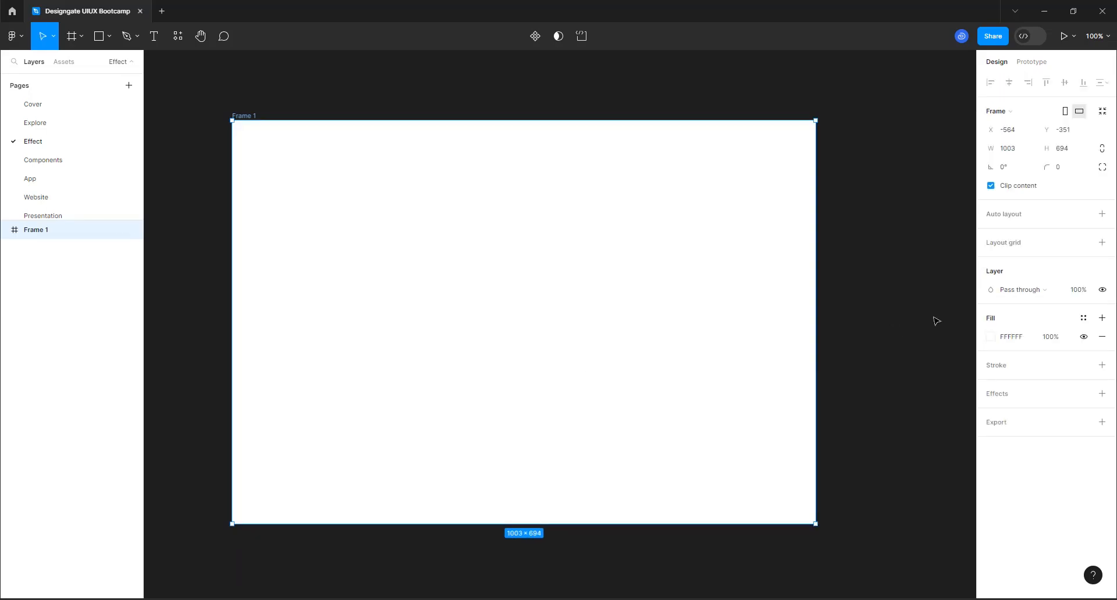
pyautogui.click(1082, 318)
pyautogui.scroll(-5, 907, 437)
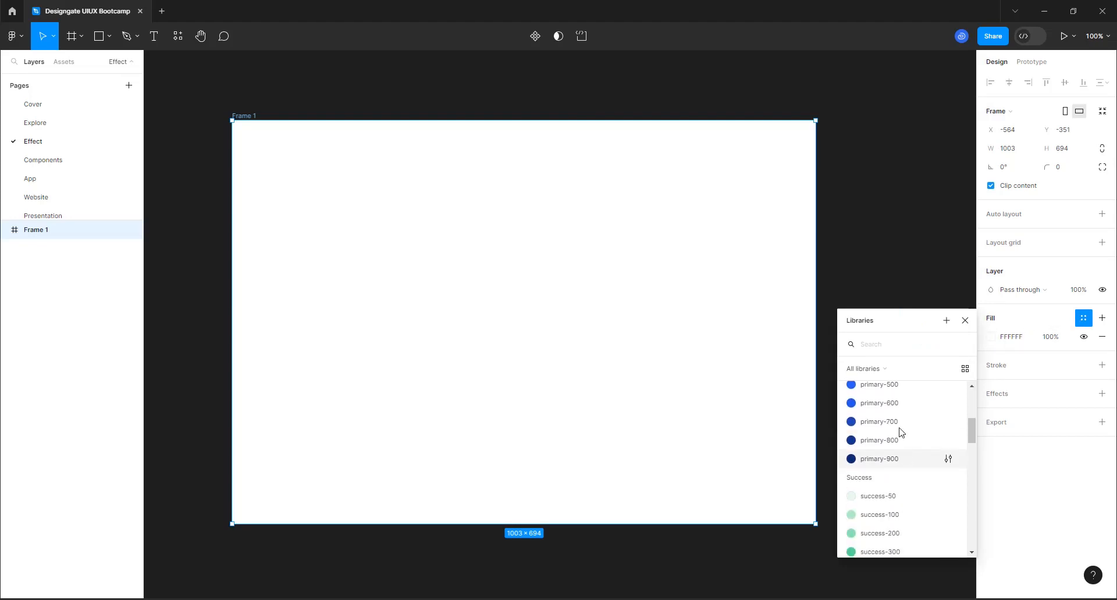
pyautogui.scroll(2, 903, 436)
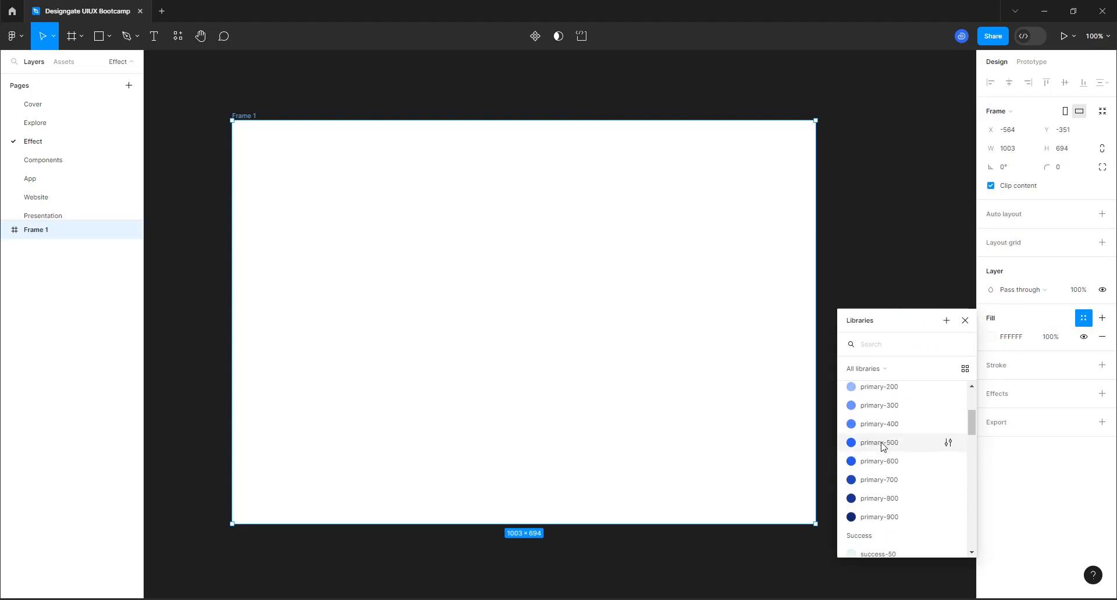
pyautogui.click(887, 515)
pyautogui.click(873, 292)
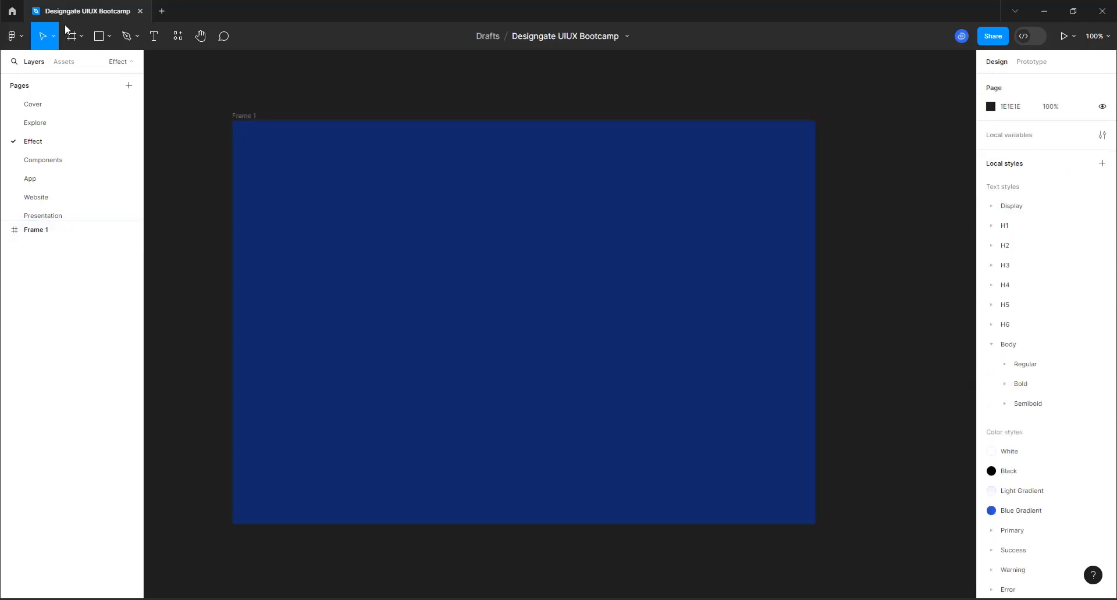
# Draw a rectangle about 482 × 276 in the middle of the frame and fill it with orange FFAB00
pyautogui.click(109, 40)
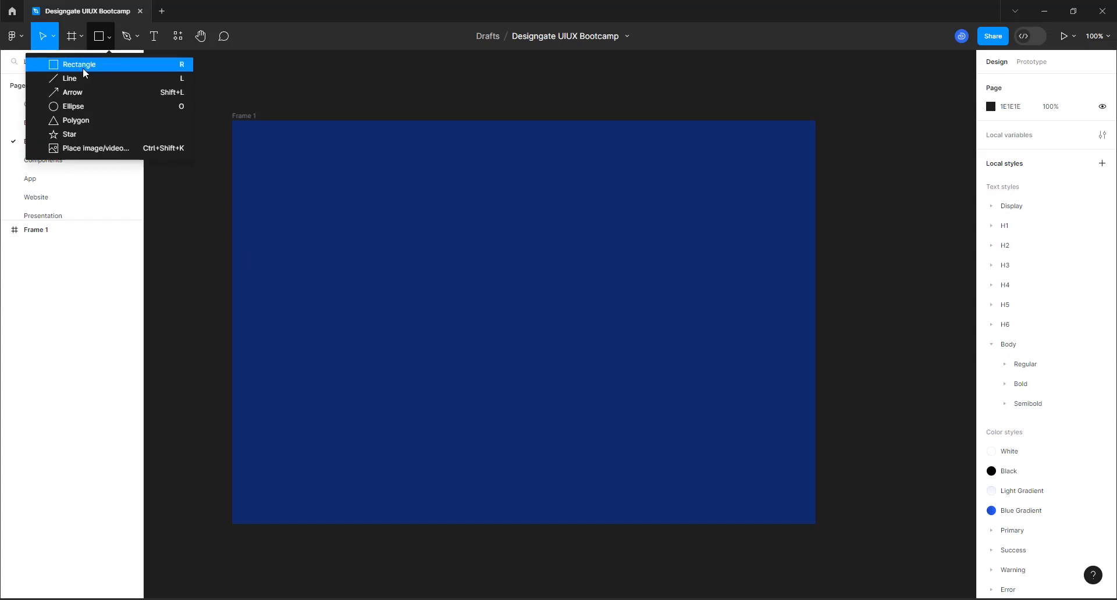
pyautogui.click(83, 68)
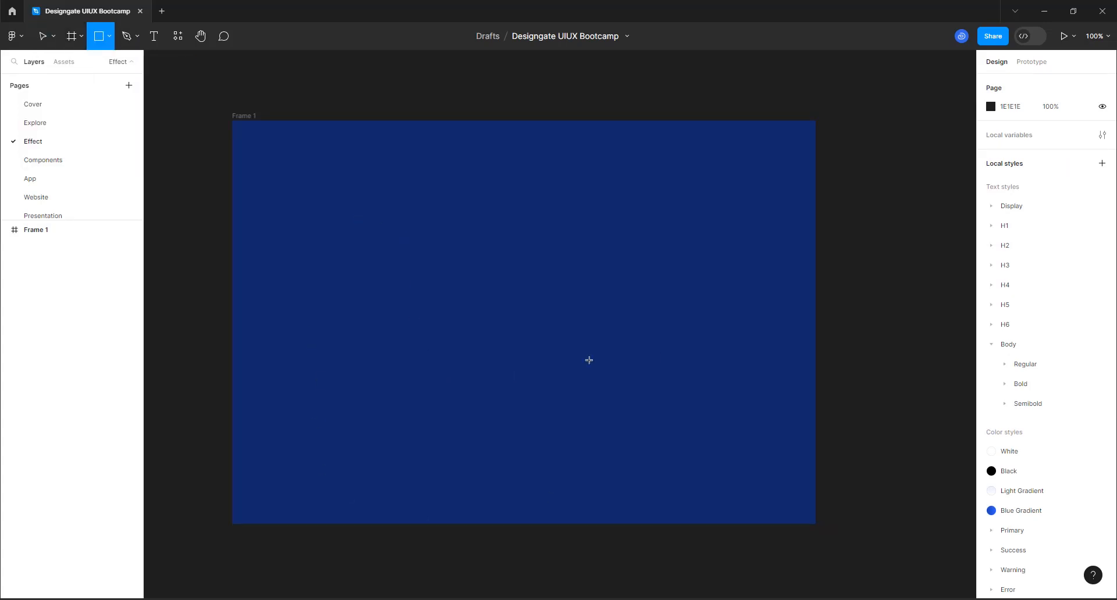
pyautogui.moveTo(407, 241); pyautogui.dragTo(687, 400)
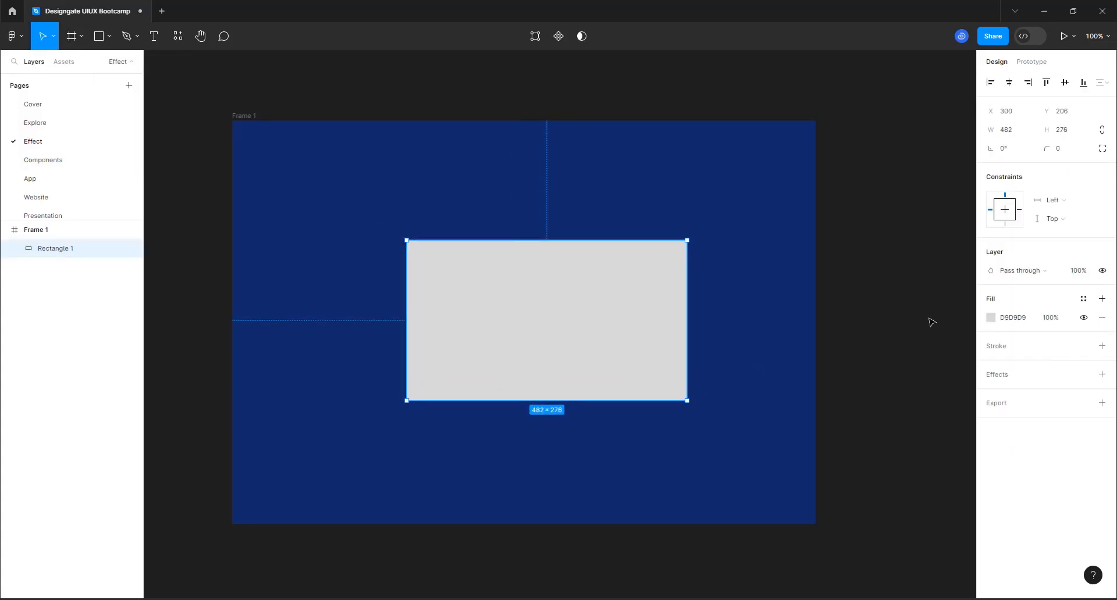
pyautogui.click(990, 319)
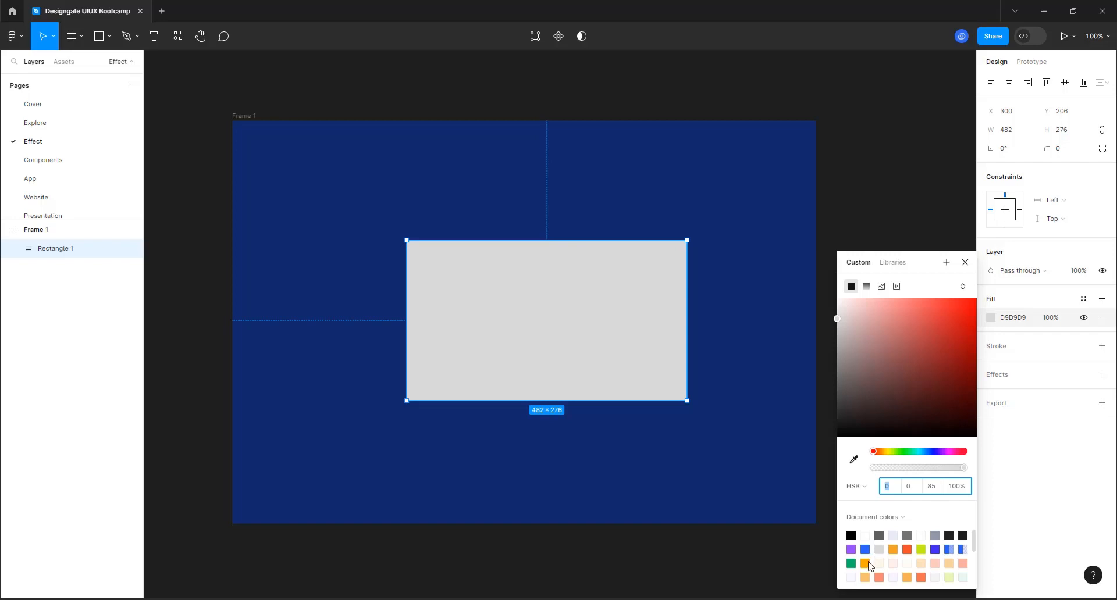
pyautogui.click(865, 563)
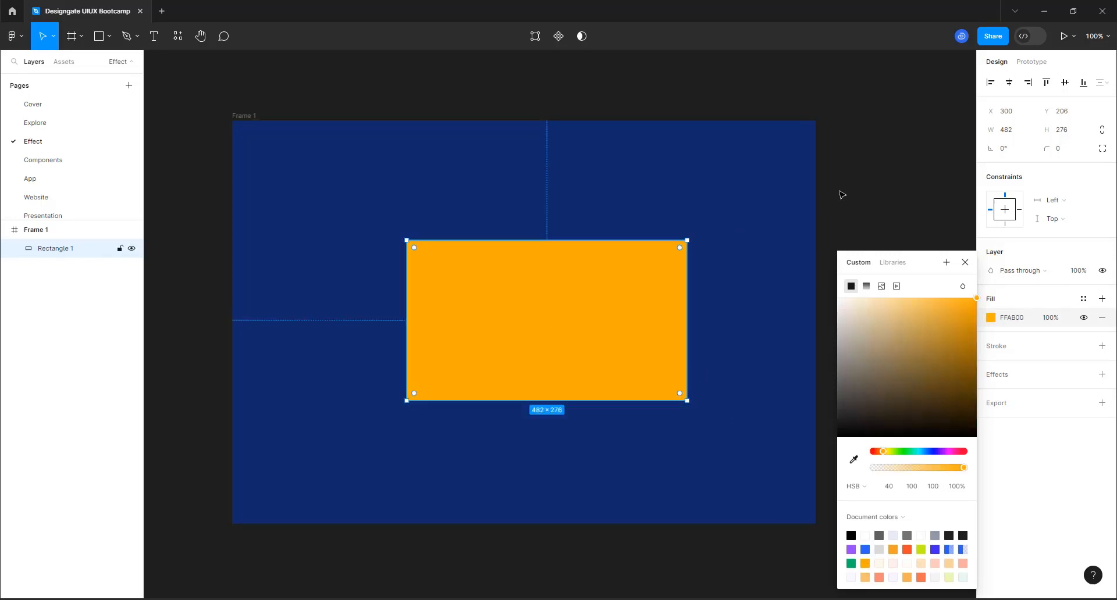
# Set the orange rectangle's corner radius to 40 and move it slightly up in the frame
pyautogui.click(1060, 153)
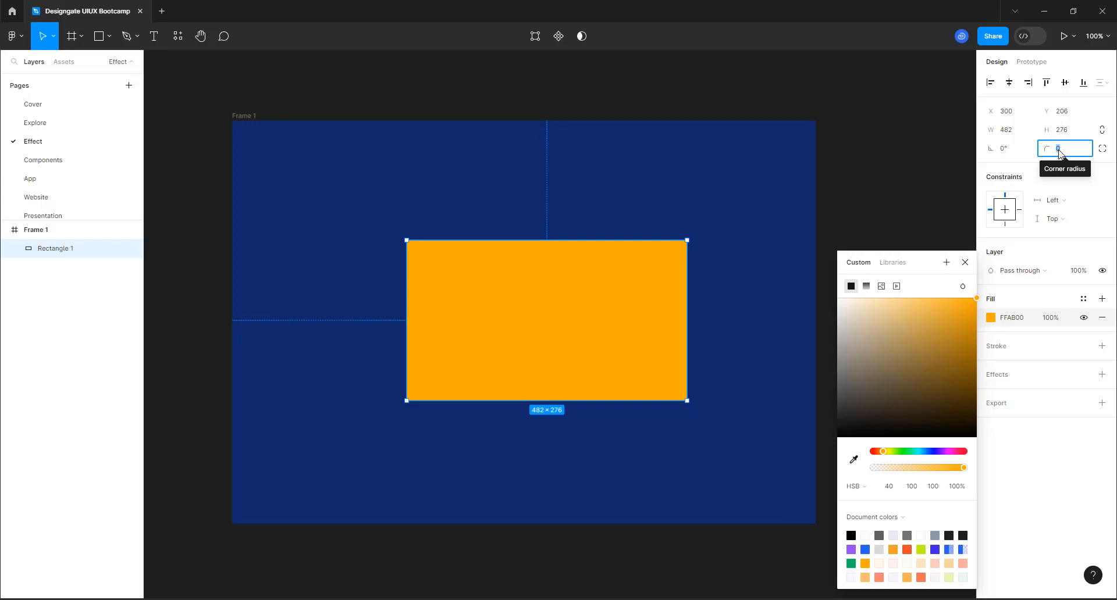
pyautogui.write('4')
pyautogui.press('Return')
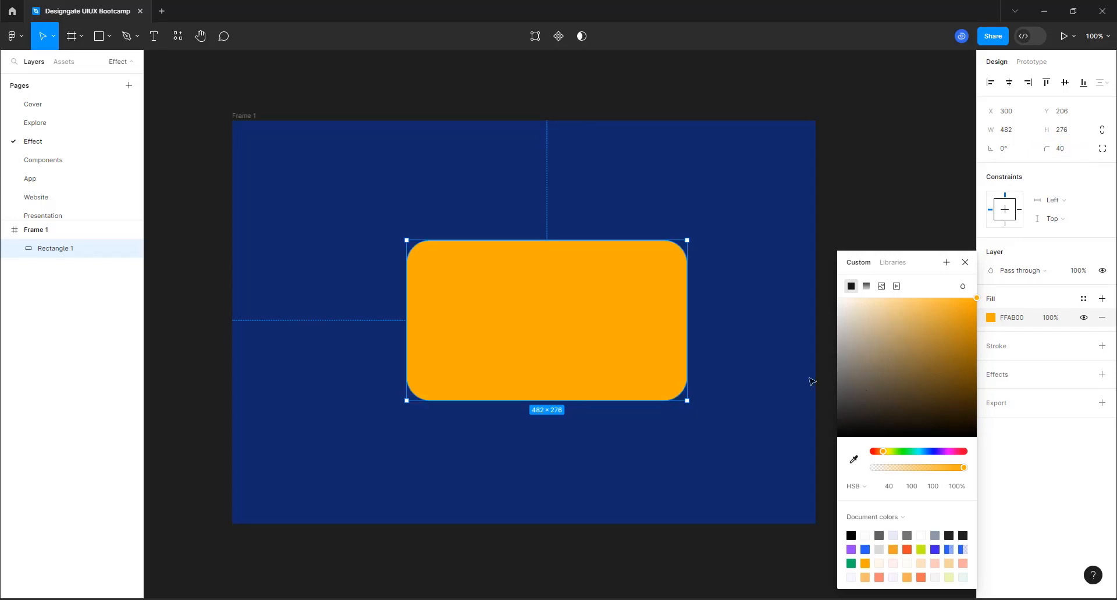
pyautogui.click(589, 184)
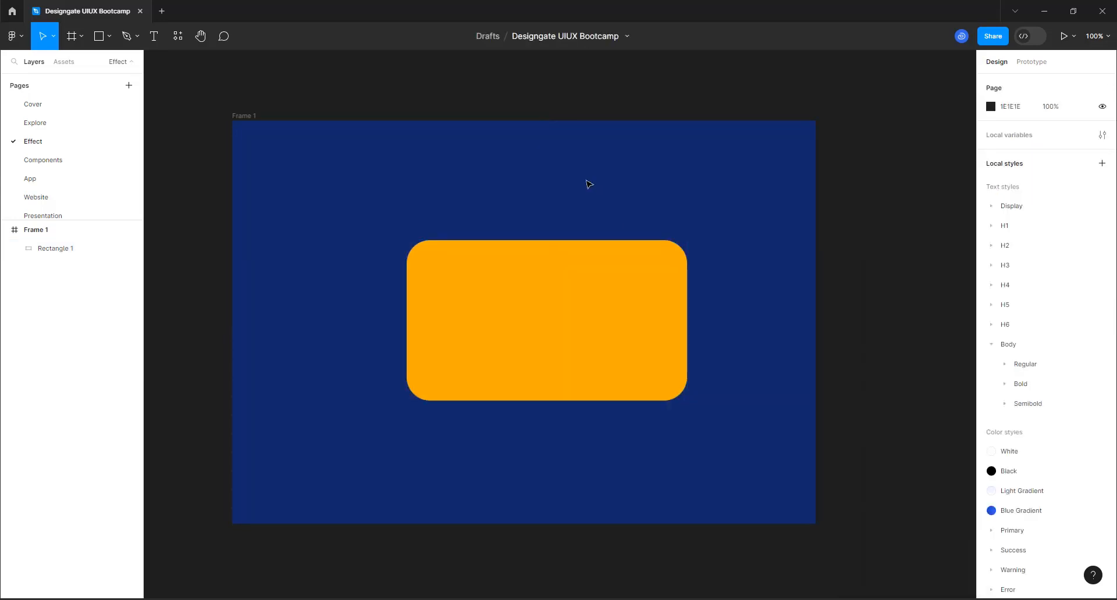
pyautogui.click(480, 352)
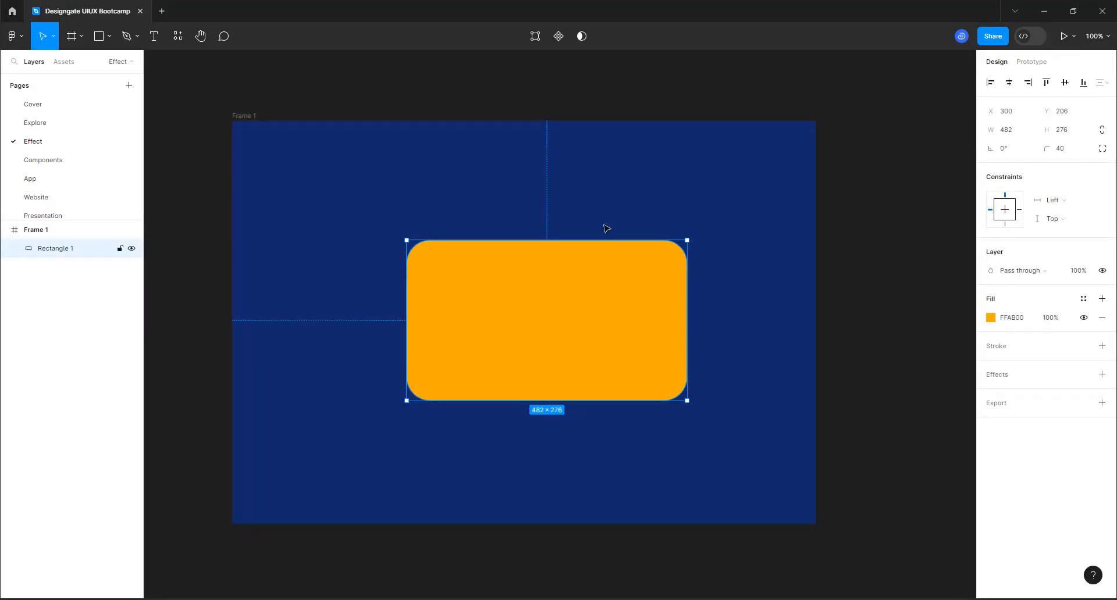
pyautogui.moveTo(576, 299); pyautogui.dragTo(579, 277)
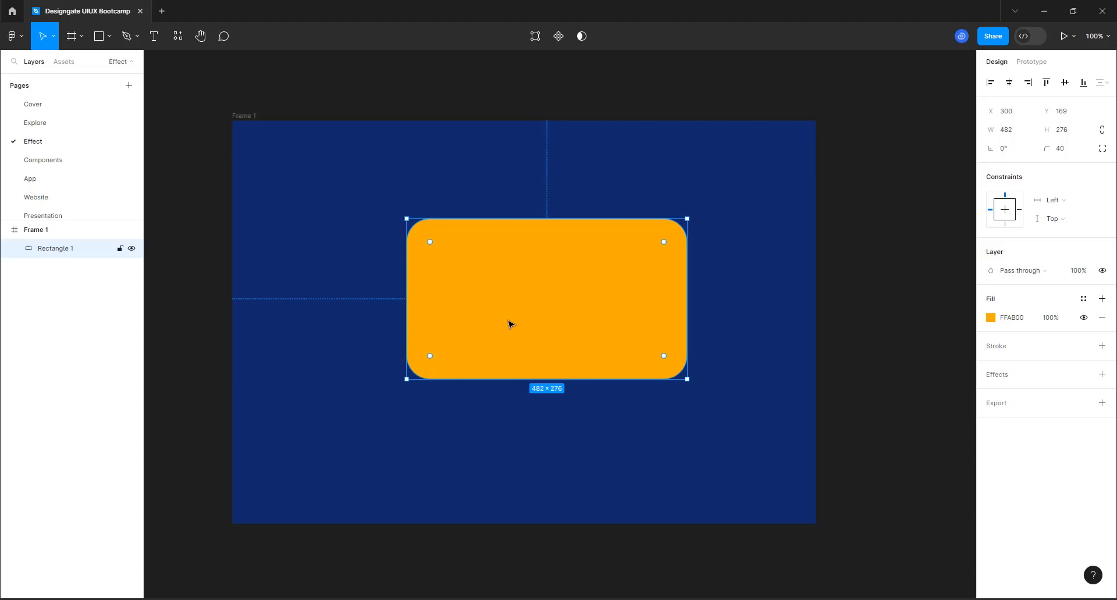
# Set the rectangle's fill opacity to 50% and reposition it over the blue frame, ending near X 323, Y 168
pyautogui.click(1050, 318)
pyautogui.write('50')
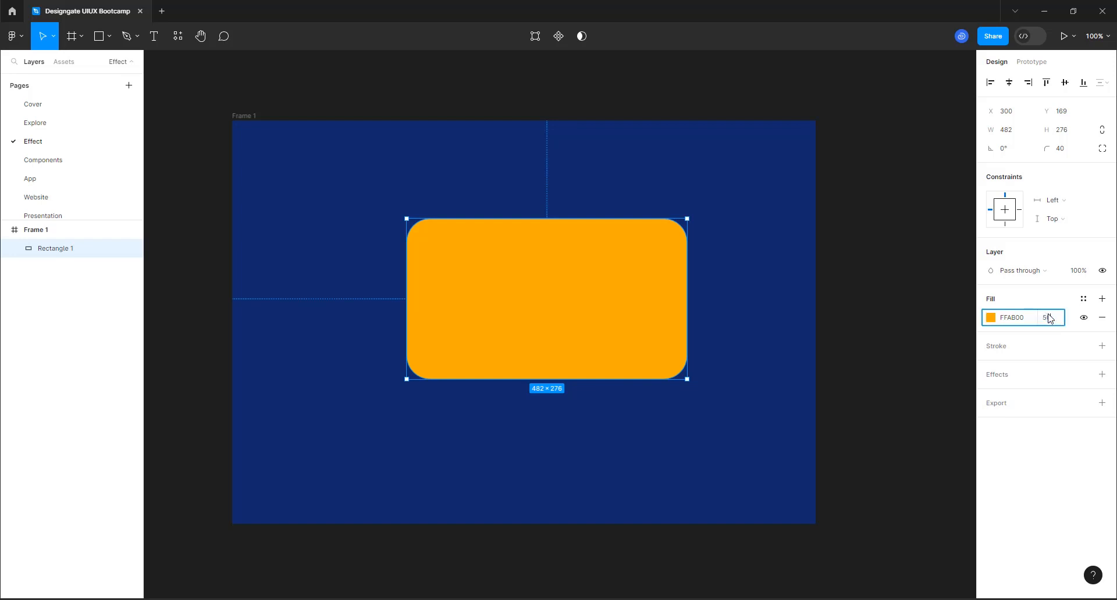
pyautogui.press('Return')
pyautogui.click(478, 426)
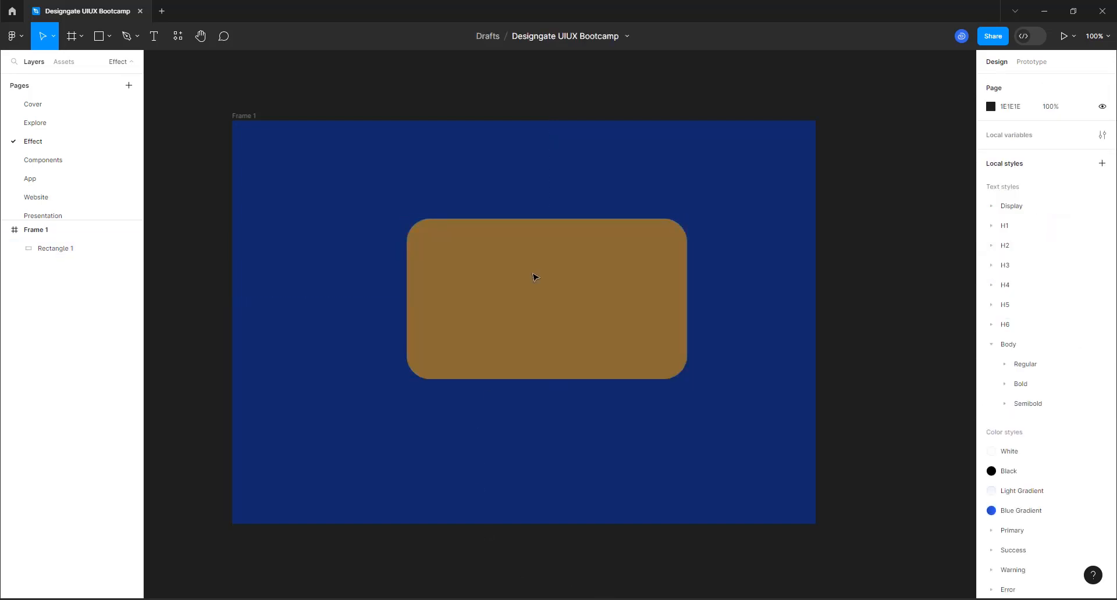
pyautogui.moveTo(482, 318); pyautogui.dragTo(440, 369)
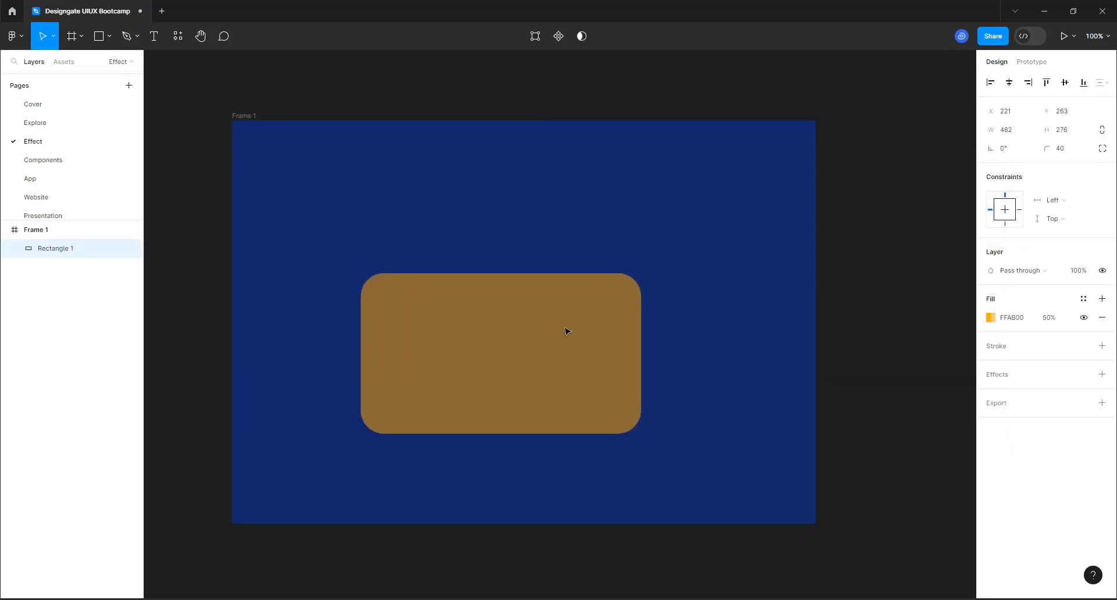
pyautogui.moveTo(553, 361); pyautogui.dragTo(578, 291)
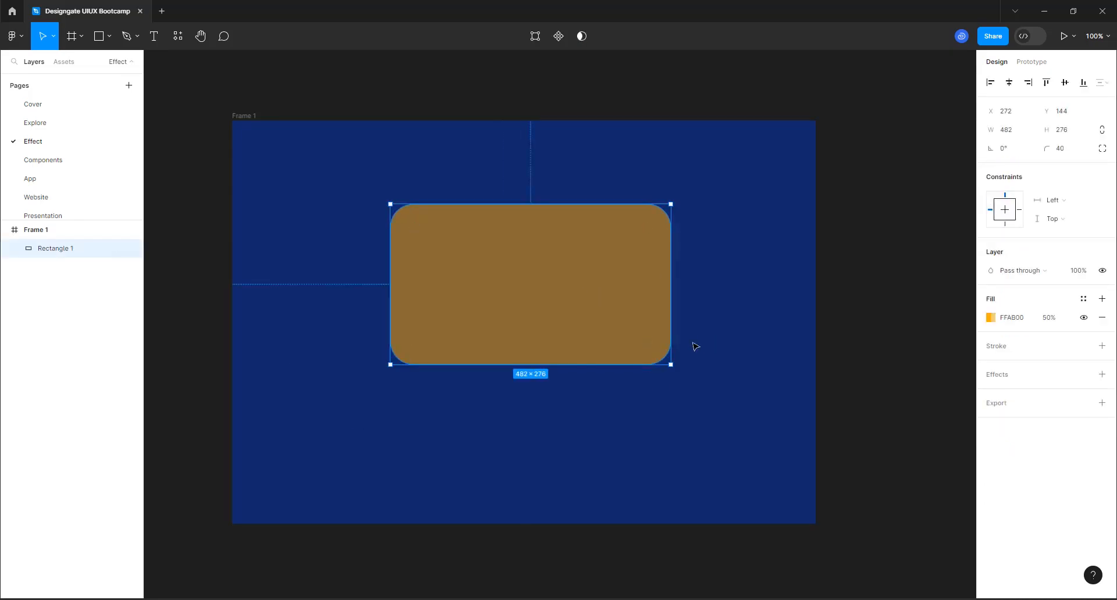
pyautogui.moveTo(411, 289); pyautogui.dragTo(440, 310)
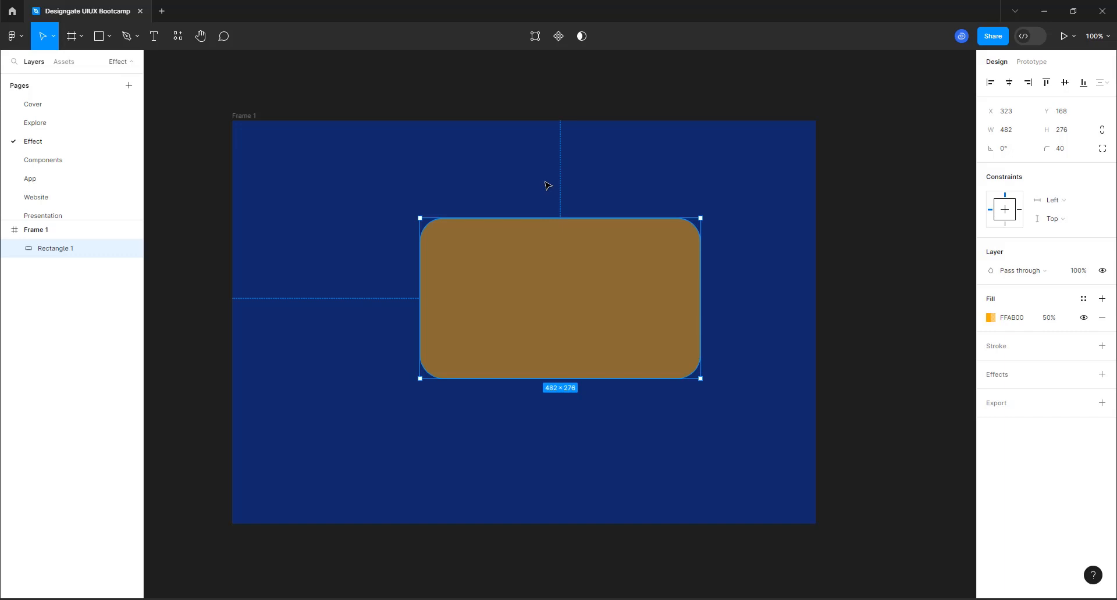
# Reduce the rectangle's fill opacity to 2% and raise it to 10%
pyautogui.click(1052, 320)
pyautogui.write('2')
pyautogui.press('Return')
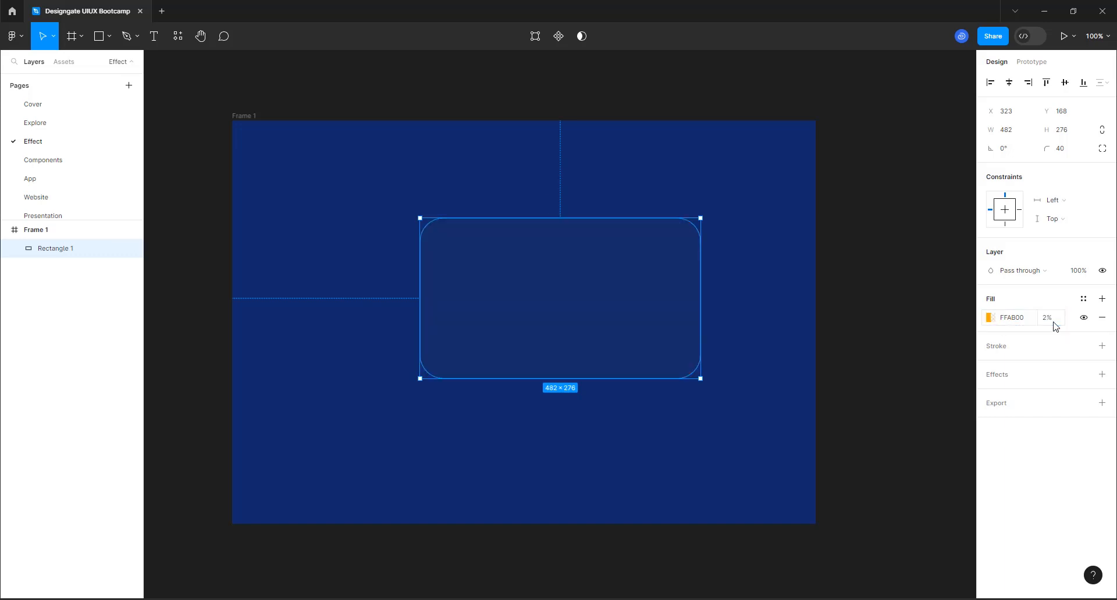
pyautogui.click(1054, 325)
pyautogui.press('Return')
pyautogui.click(1054, 324)
pyautogui.write('10')
pyautogui.press('Return')
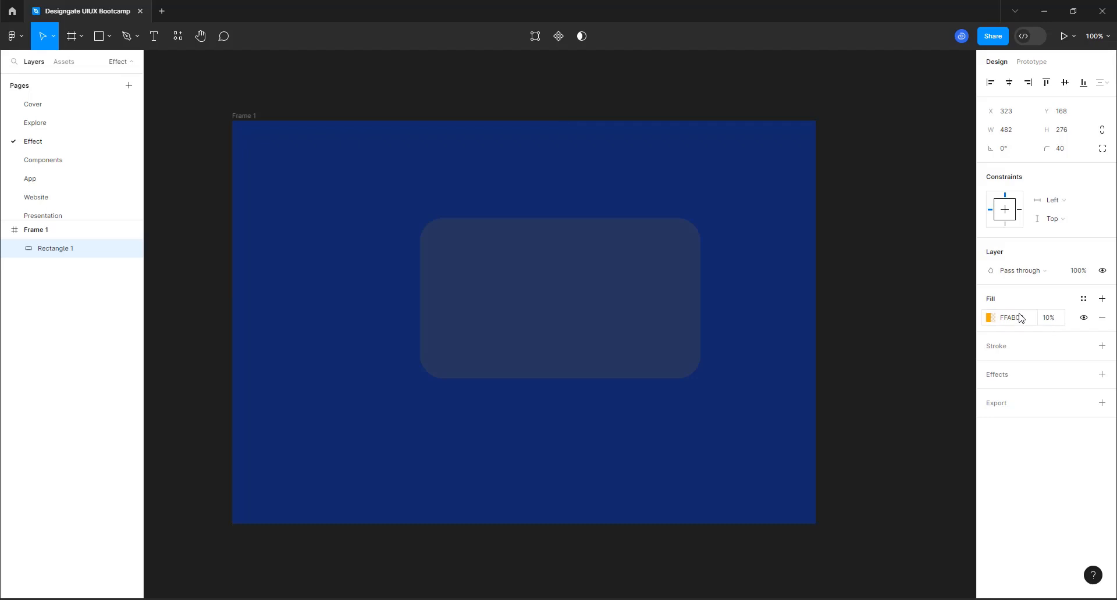
# Change the rectangle's fill color to white FFFFFF and move it to the upper middle of the frame
pyautogui.click(990, 318)
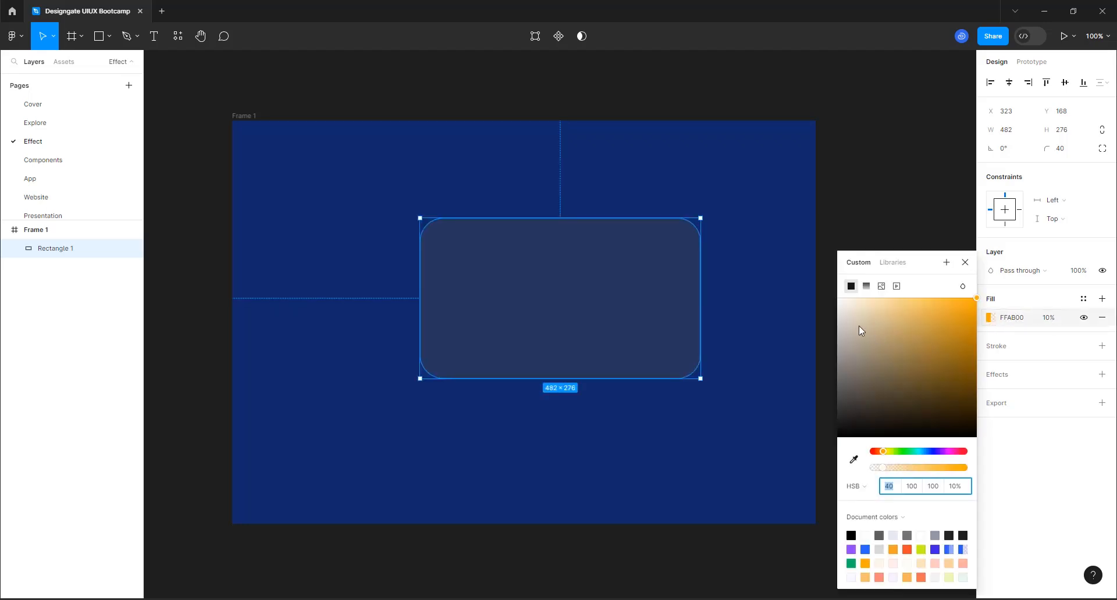
pyautogui.moveTo(858, 331); pyautogui.dragTo(721, 204)
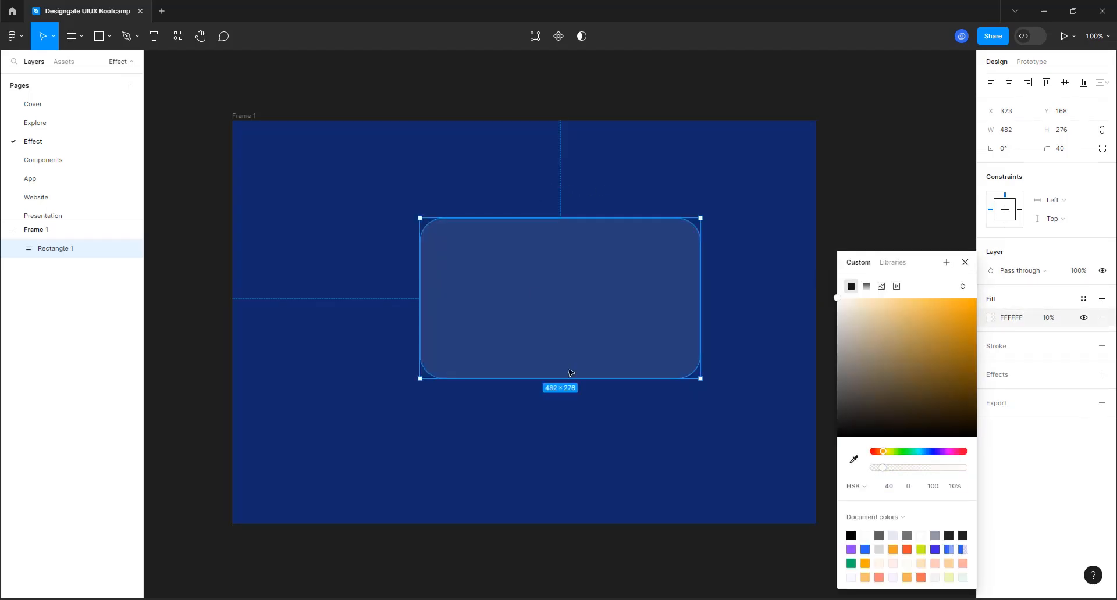
pyautogui.press('Escape')
pyautogui.click(566, 349)
pyautogui.moveTo(566, 349); pyautogui.dragTo(526, 368)
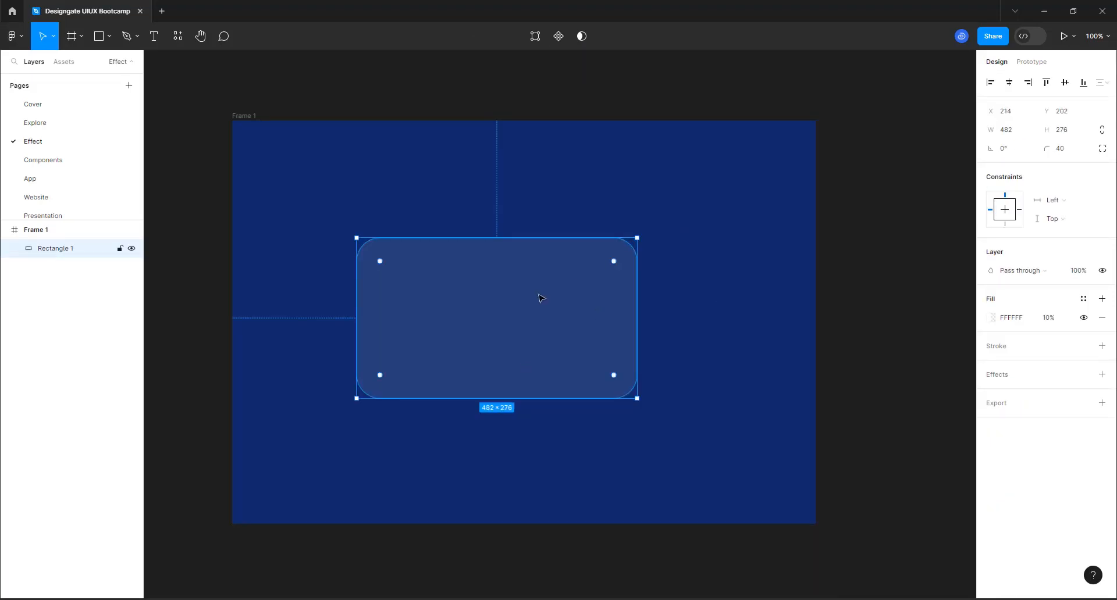
pyautogui.moveTo(502, 317); pyautogui.dragTo(526, 289)
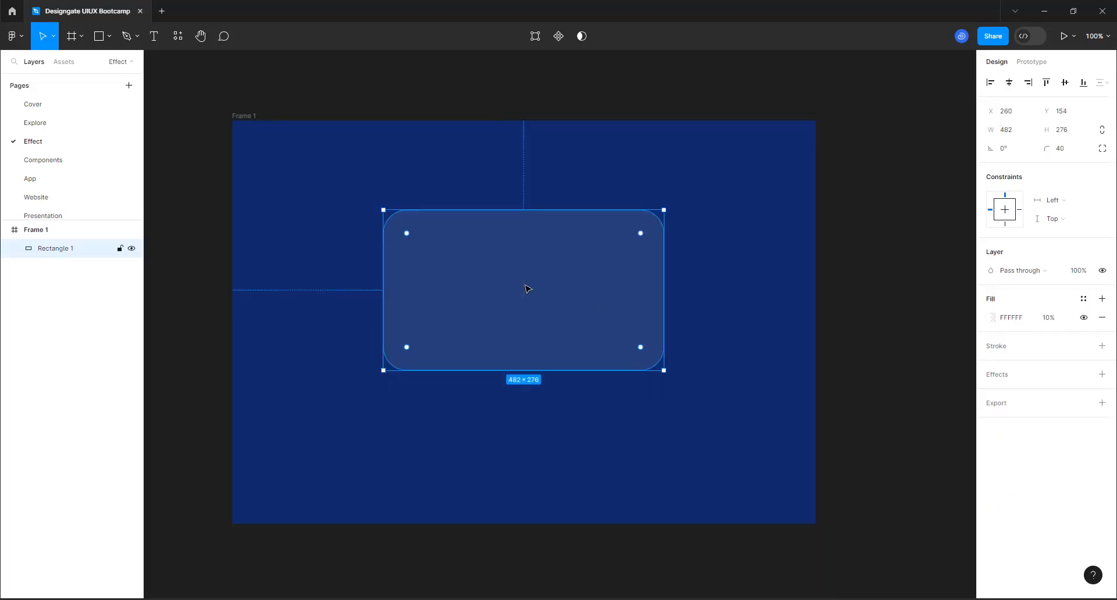
# Set the white rectangle's fill opacity to 100% and open its fill color settings
pyautogui.click(1046, 318)
pyautogui.write('100')
pyautogui.press('Return')
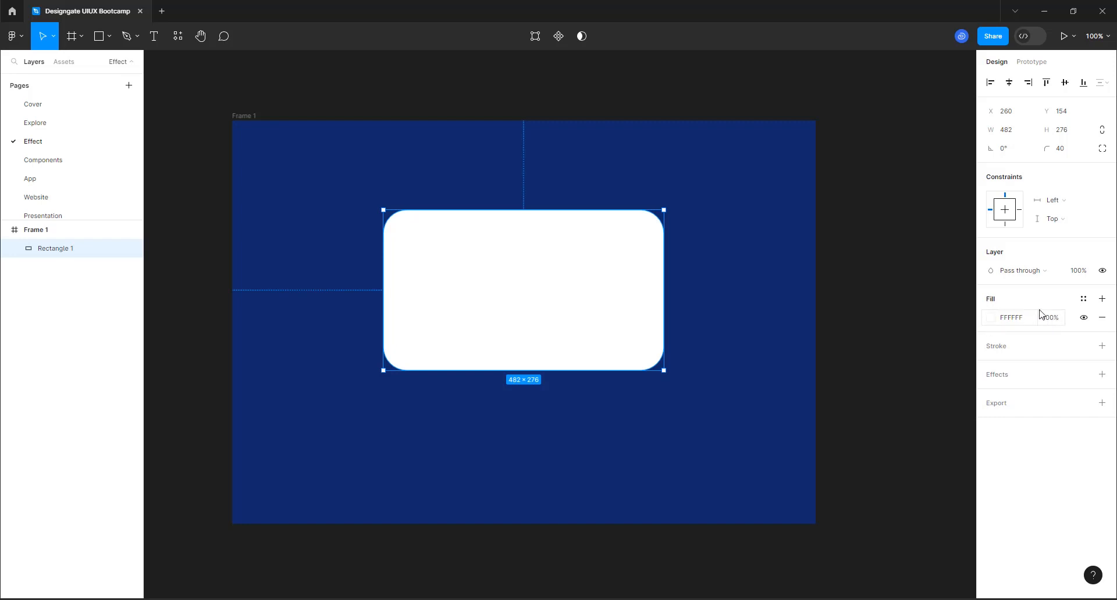
pyautogui.click(989, 318)
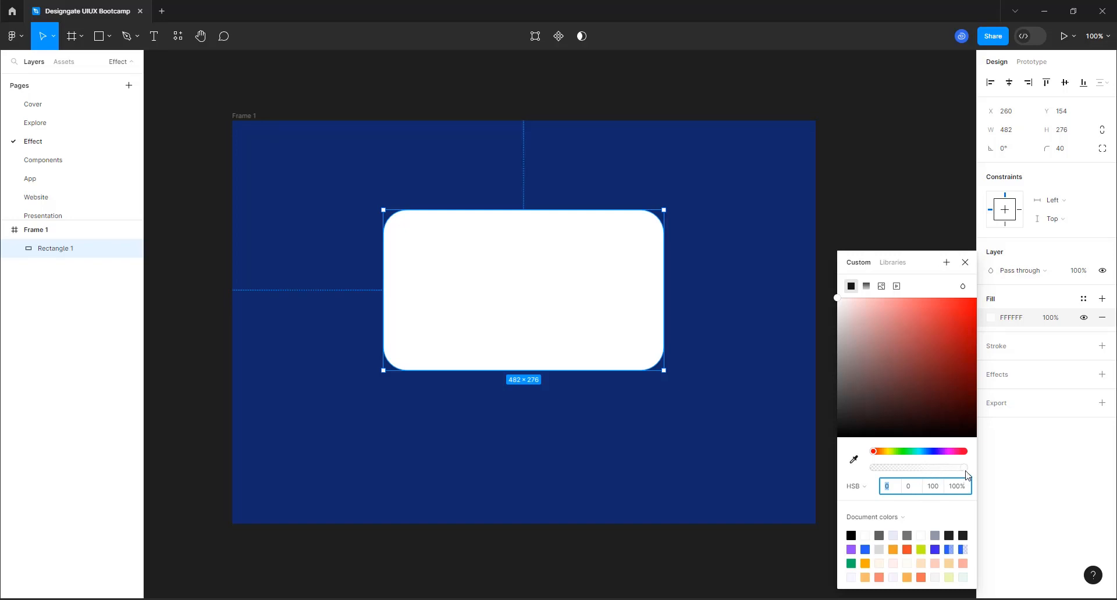
pyautogui.moveTo(968, 474)
pyautogui.mouseDown()
pyautogui.moveTo(884, 473)
pyautogui.moveTo(969, 472)
pyautogui.mouseUp()
# Move the rectangle to the frame's upper-left corner area and set its fill opacity to 50%
pyautogui.moveTo(519, 259); pyautogui.dragTo(384, 195)
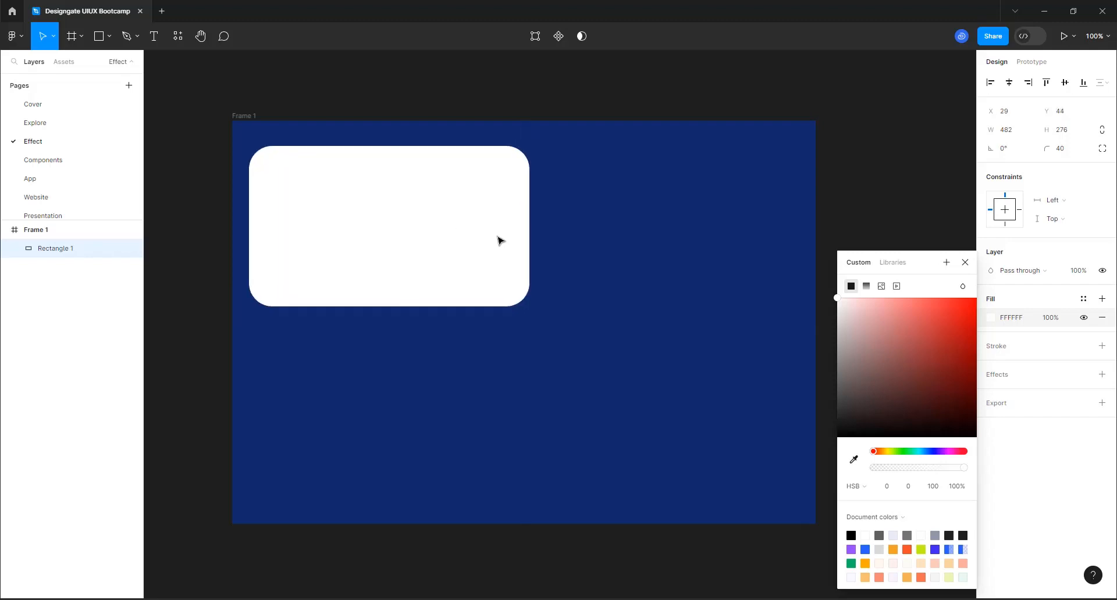
pyautogui.click(1057, 324)
pyautogui.write('50')
pyautogui.press('Return')
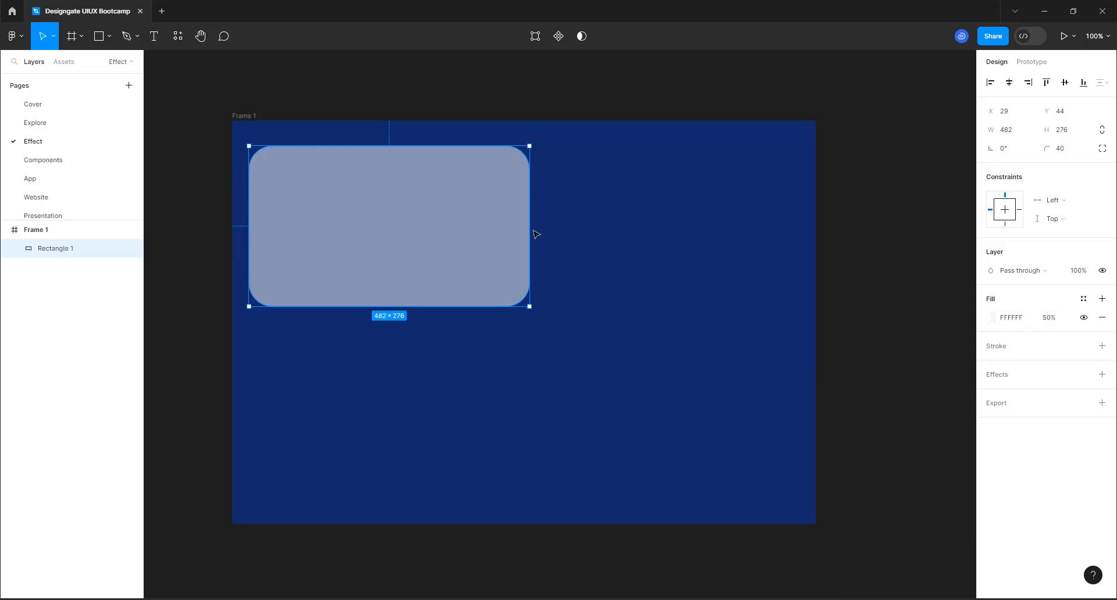
# Shrink the rectangle to about 256 × 142 and set its corner radius to 16
pyautogui.moveTo(470, 210); pyautogui.dragTo(398, 198)
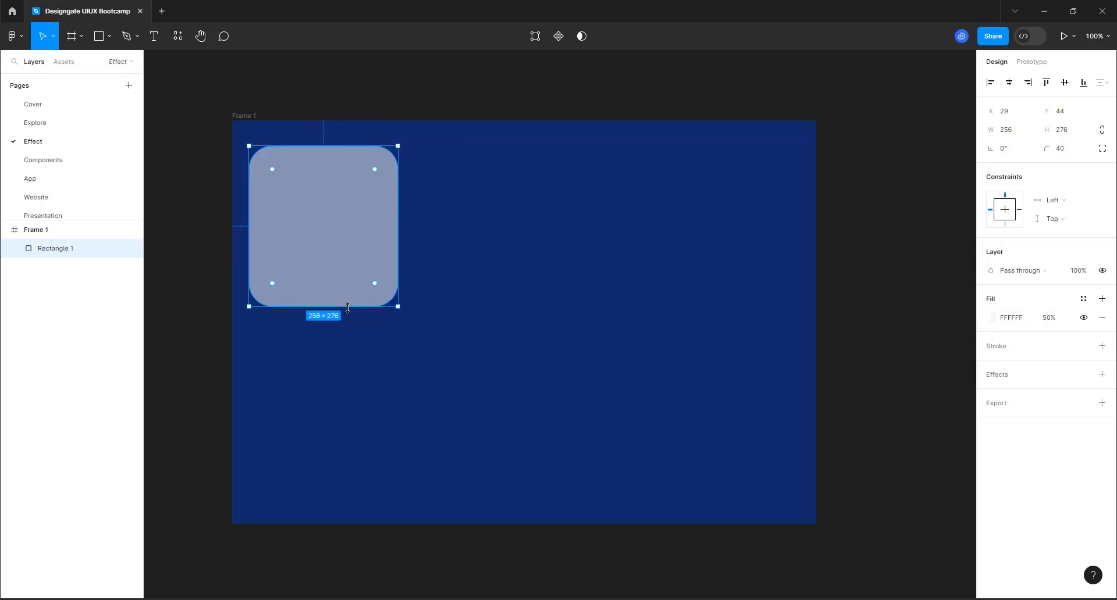
pyautogui.moveTo(347, 307); pyautogui.dragTo(317, 229)
pyautogui.click(1066, 153)
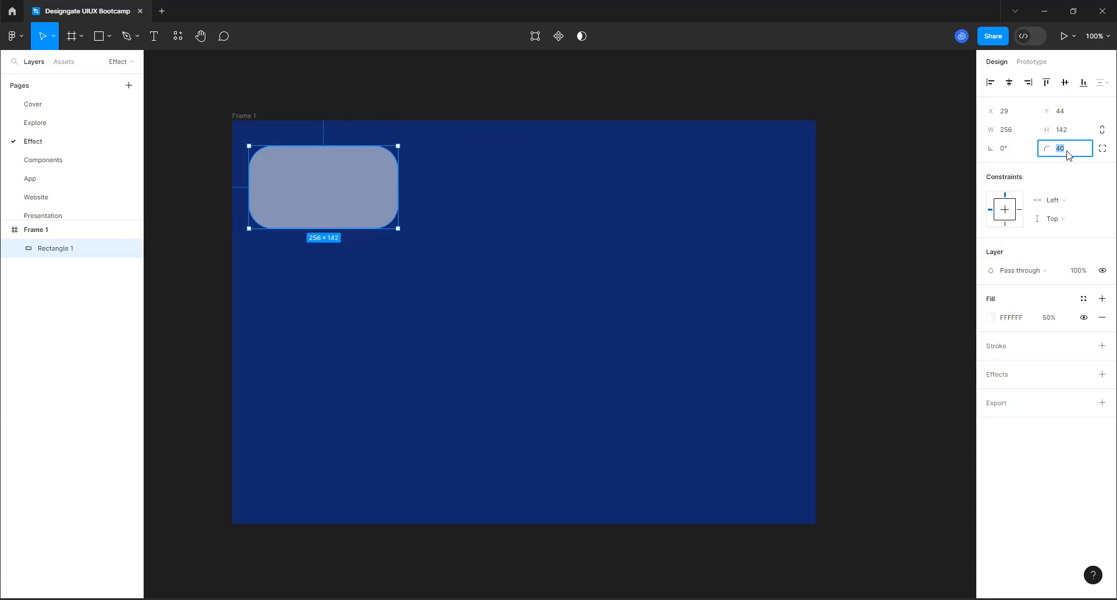
pyautogui.press('Return')
pyautogui.click(431, 329)
pyautogui.click(330, 202)
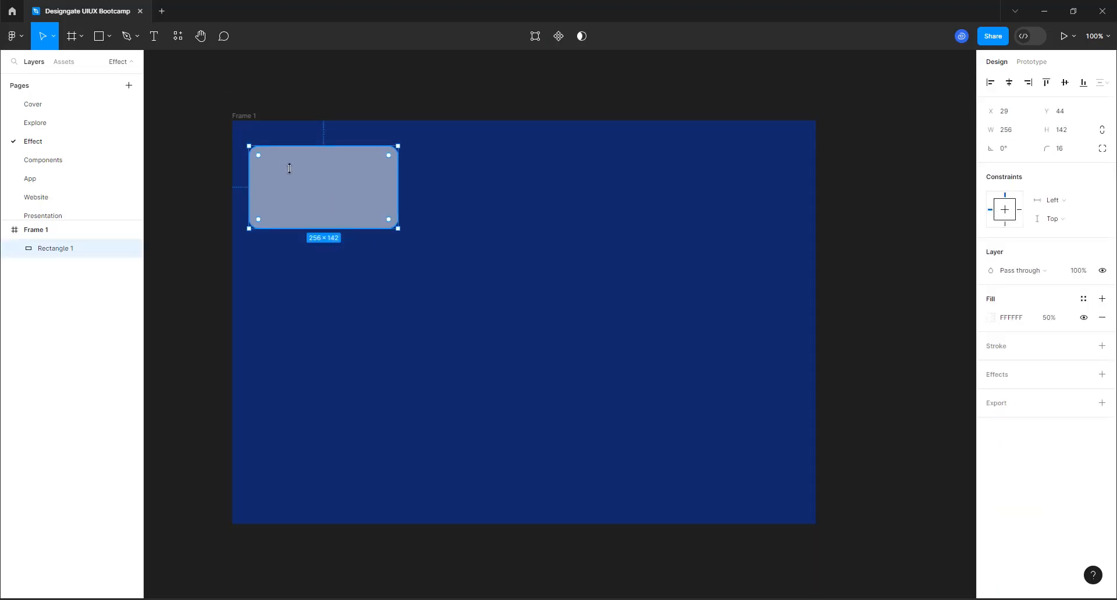
# Duplicate the small rectangle twice, placing the copies near the frame's center so that their corners overlap
pyautogui.hotkey('ctrl', 'd')
pyautogui.moveTo(320, 189); pyautogui.dragTo(499, 342)
pyautogui.hotkey('ctrl', 'd')
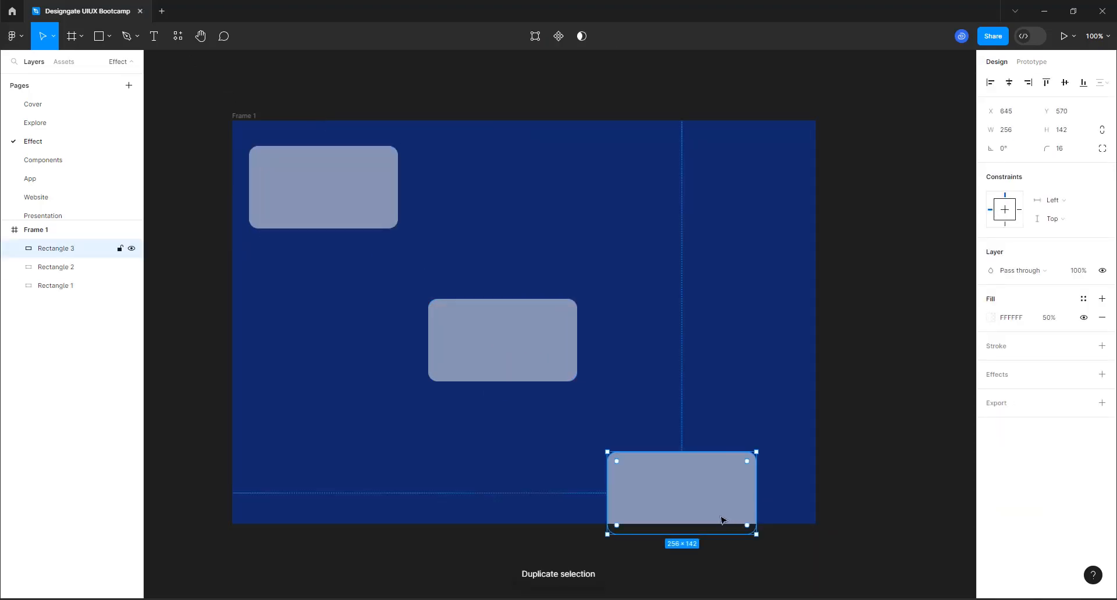
pyautogui.moveTo(678, 490); pyautogui.dragTo(585, 280)
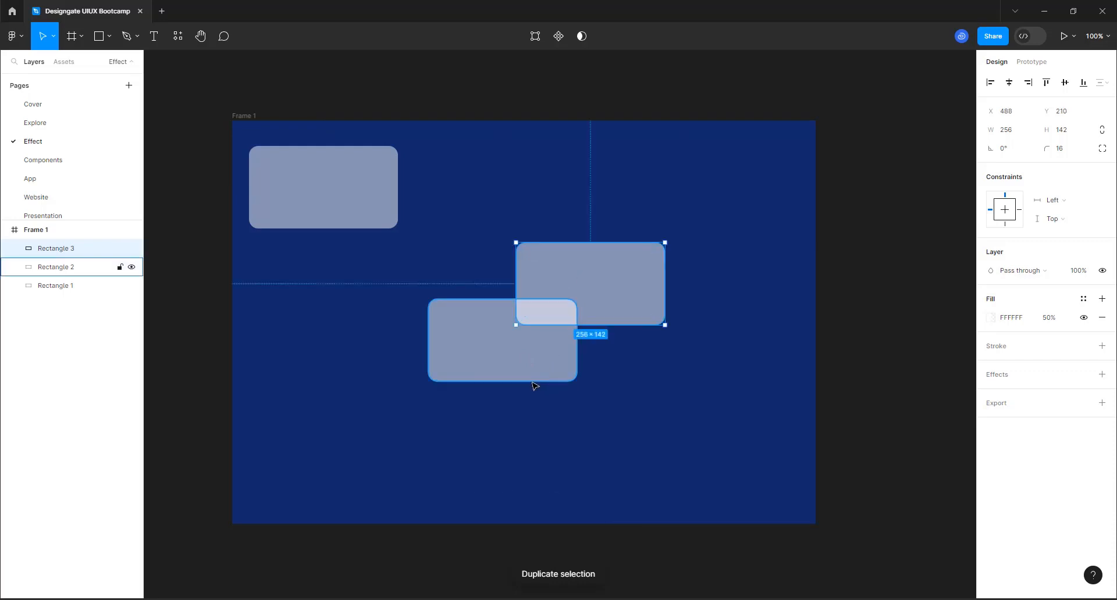
pyautogui.click(663, 374)
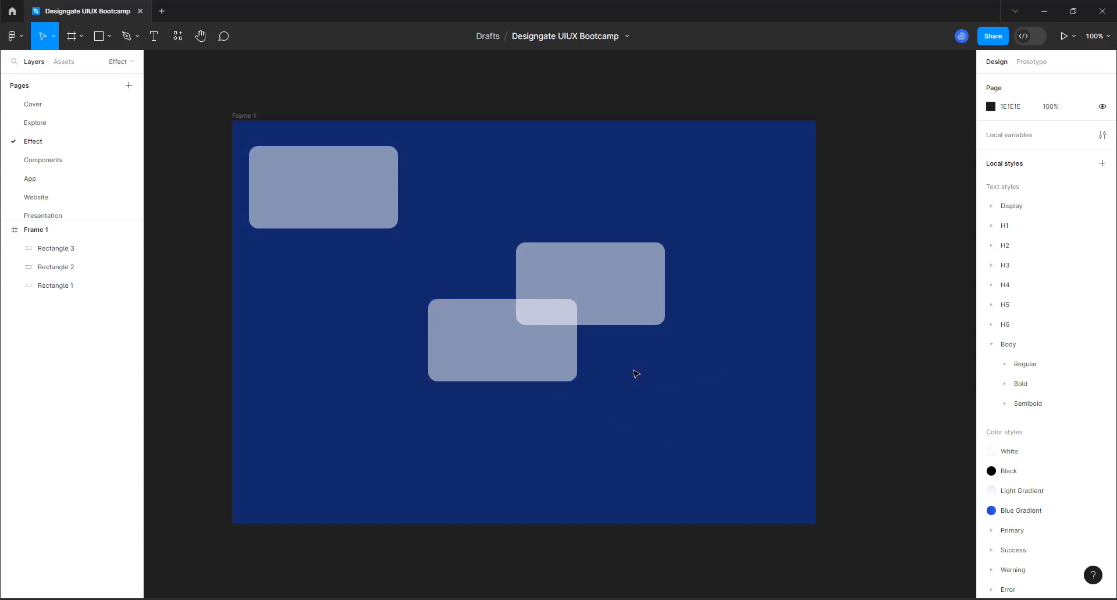
# Set the fill opacity of the two overlapping white rectangles near the frame's center to 100%
pyautogui.click(601, 291)
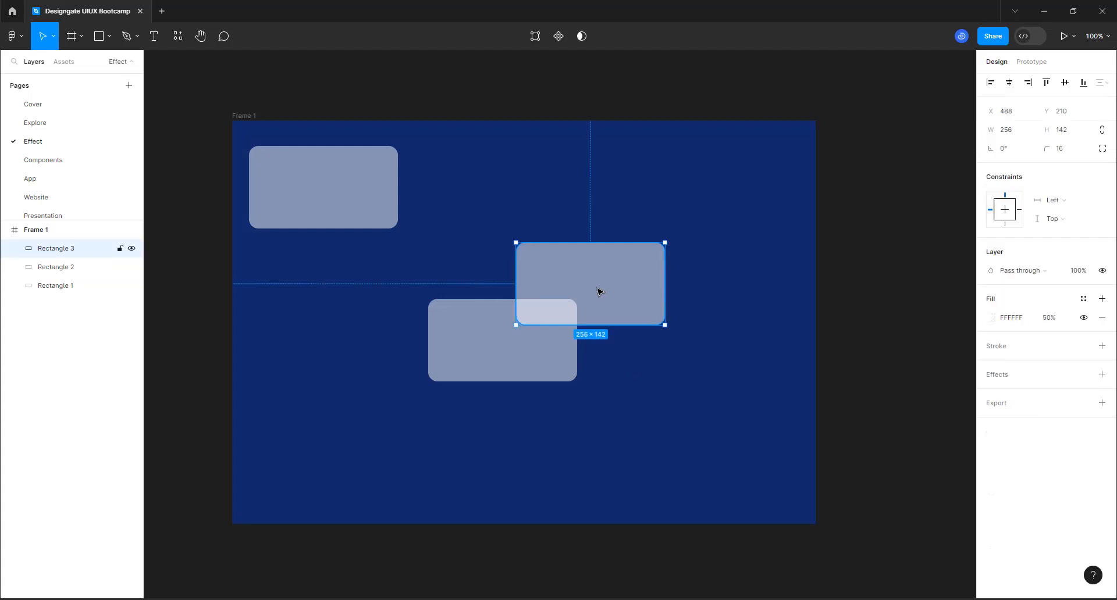
pyautogui.keyDown('shift'); pyautogui.click(541, 366); pyautogui.keyUp('shift')
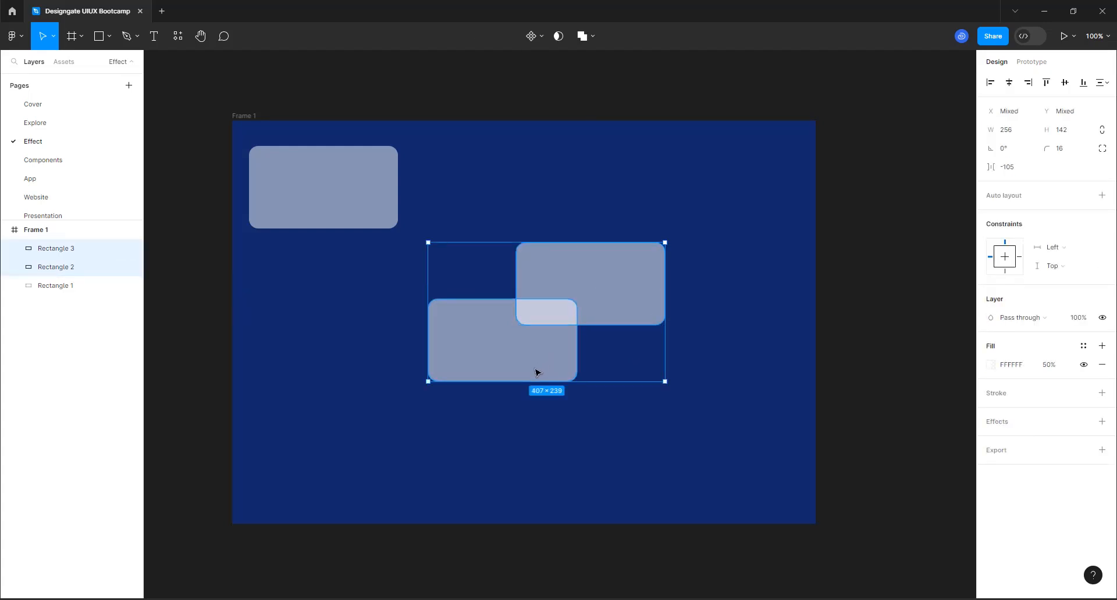
pyautogui.click(1054, 365)
pyautogui.write('100')
pyautogui.press('Return')
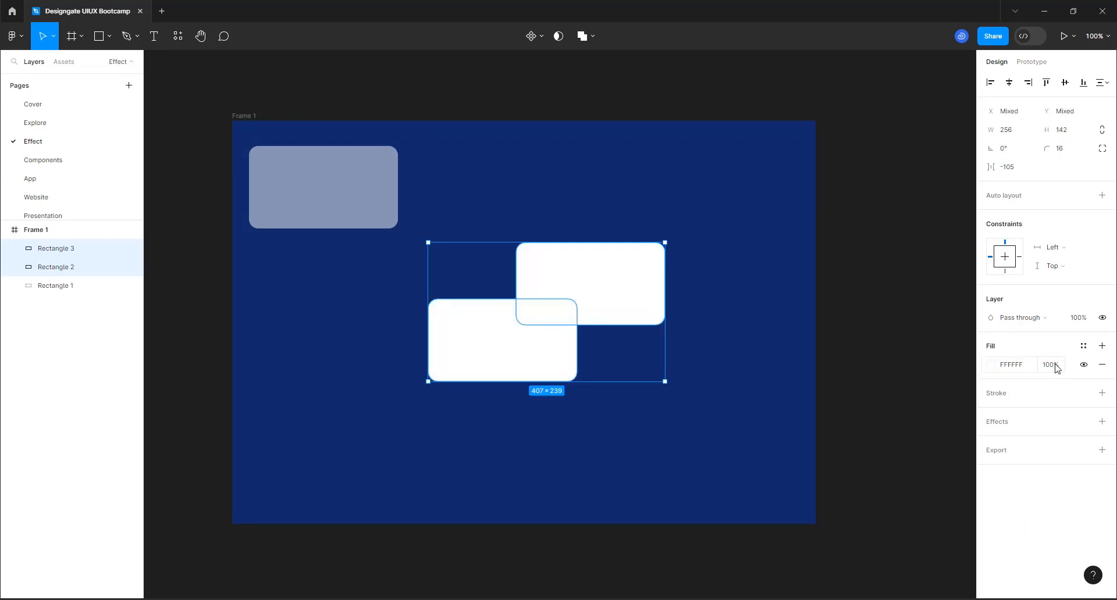
pyautogui.click(605, 449)
# Recolor the lower overlapping rectangle blue (2962FF) and the upper one orange (F24C27) using document colors
pyautogui.click(565, 373)
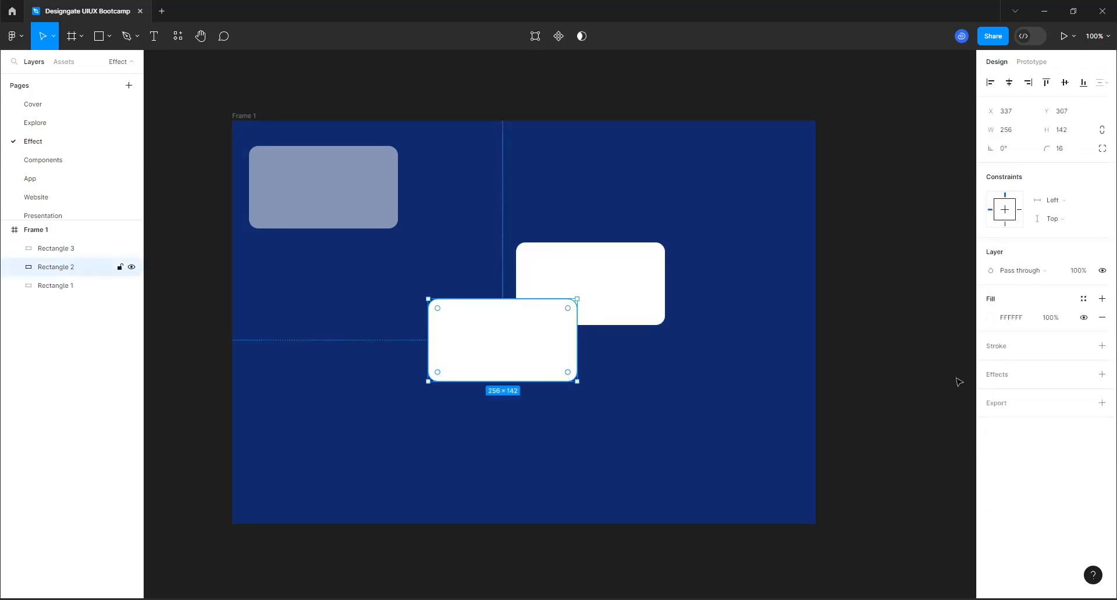
pyautogui.click(989, 320)
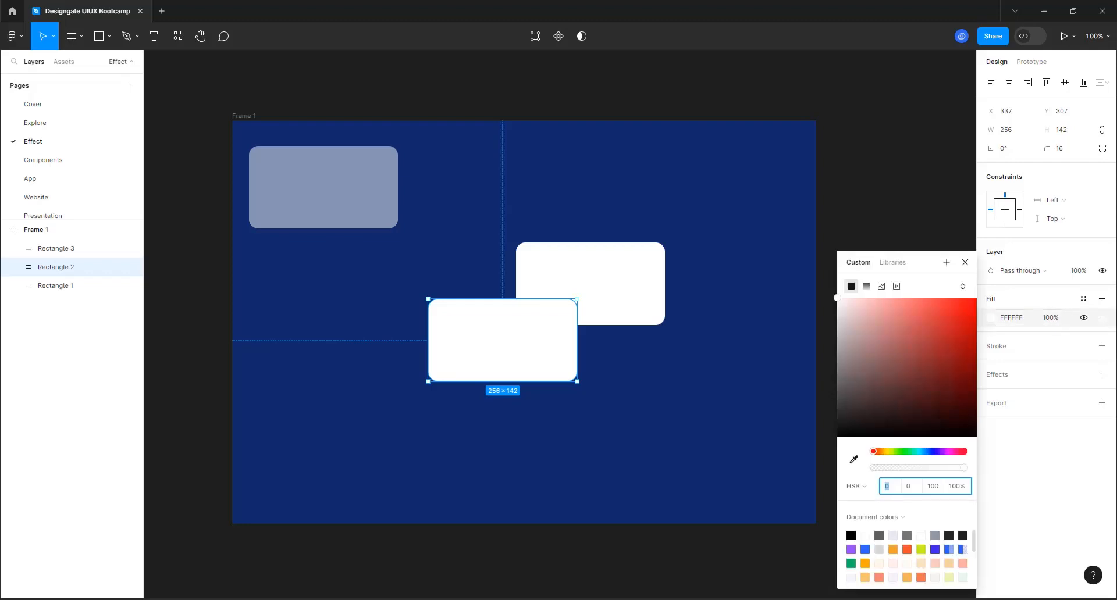
pyautogui.click(865, 549)
pyautogui.click(643, 285)
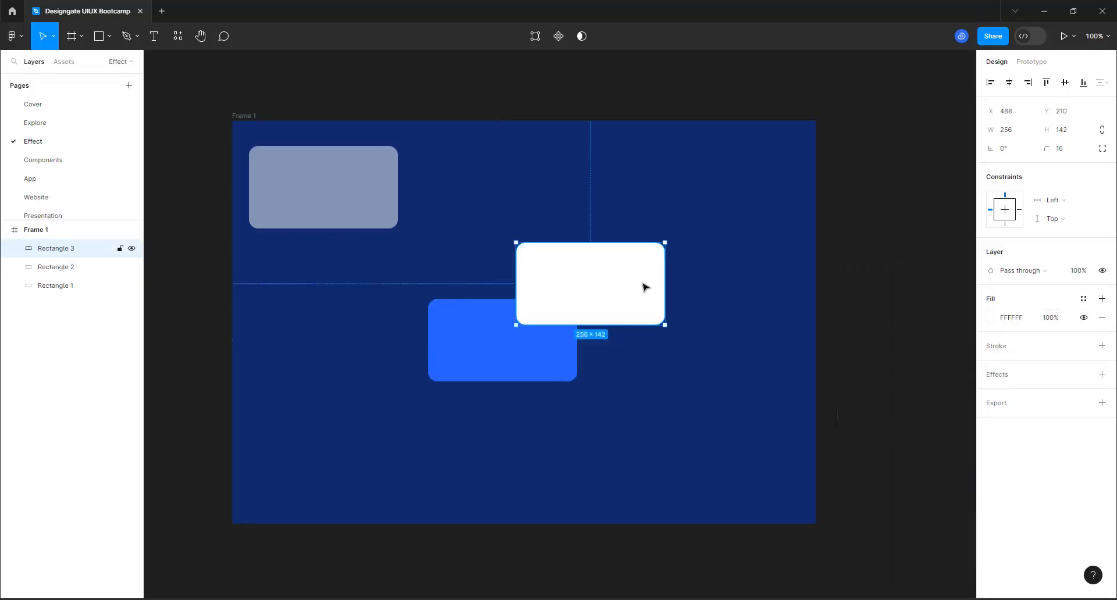
pyautogui.click(990, 319)
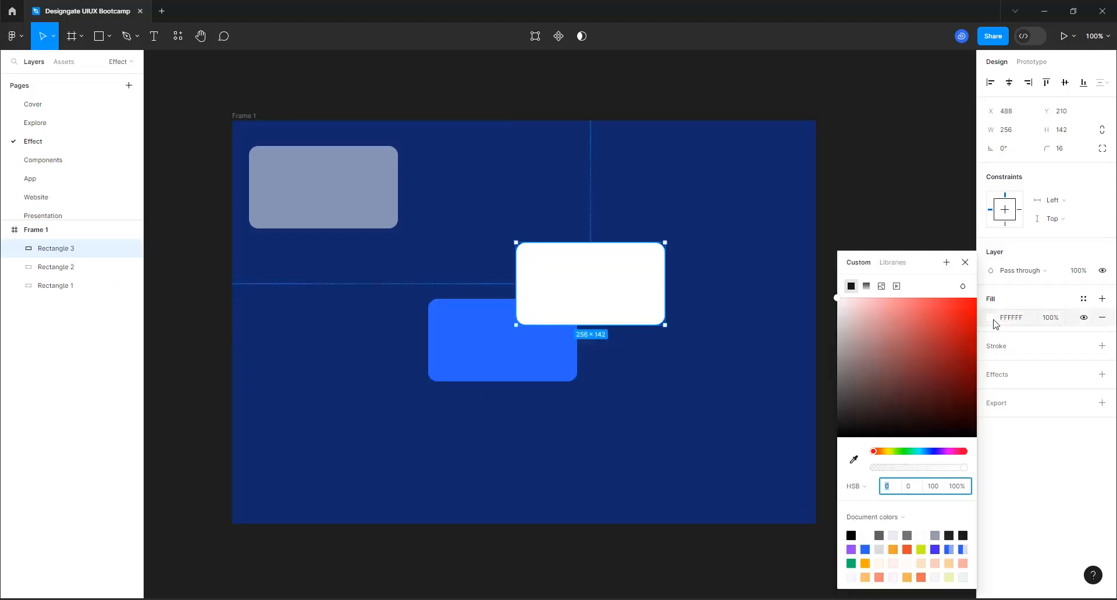
pyautogui.click(908, 549)
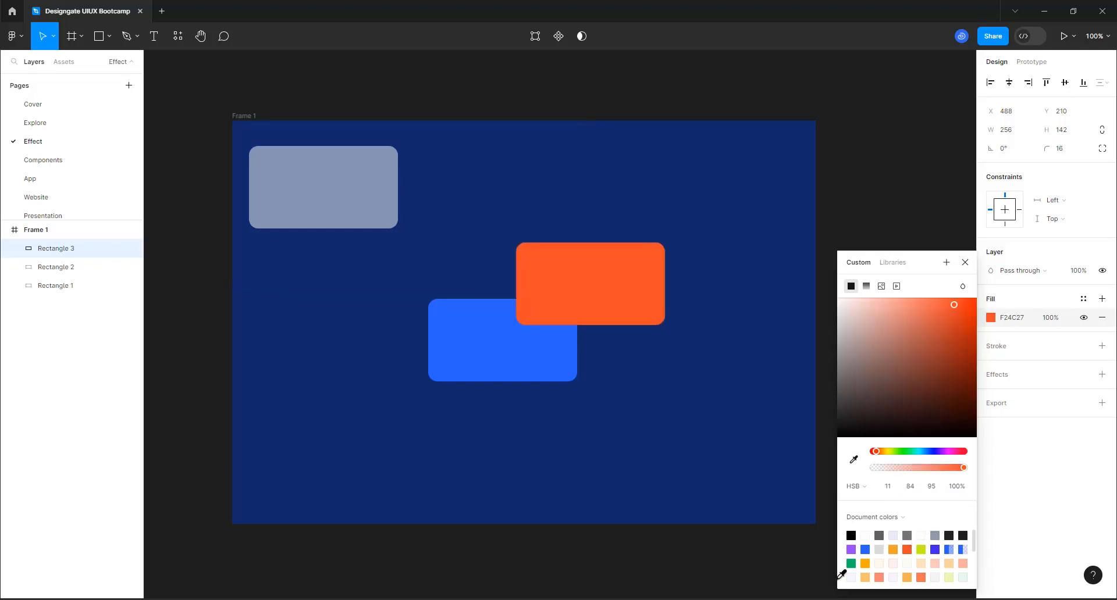
pyautogui.click(611, 193)
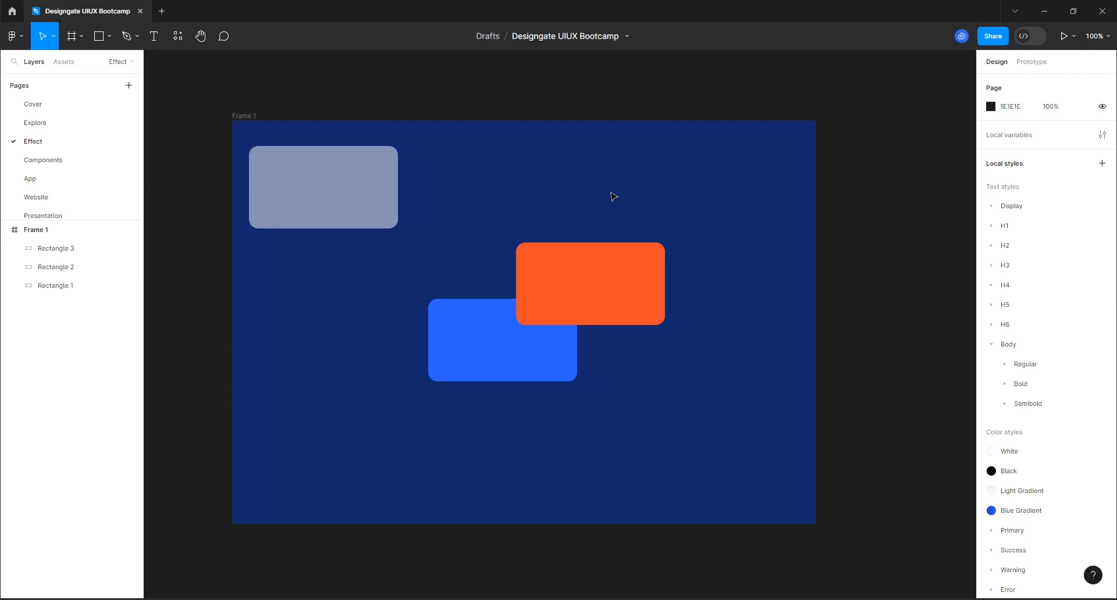
# Move the orange rectangle to about X 525, Y 243 and open the blend mode options of its fill
pyautogui.moveTo(595, 281); pyautogui.dragTo(611, 301)
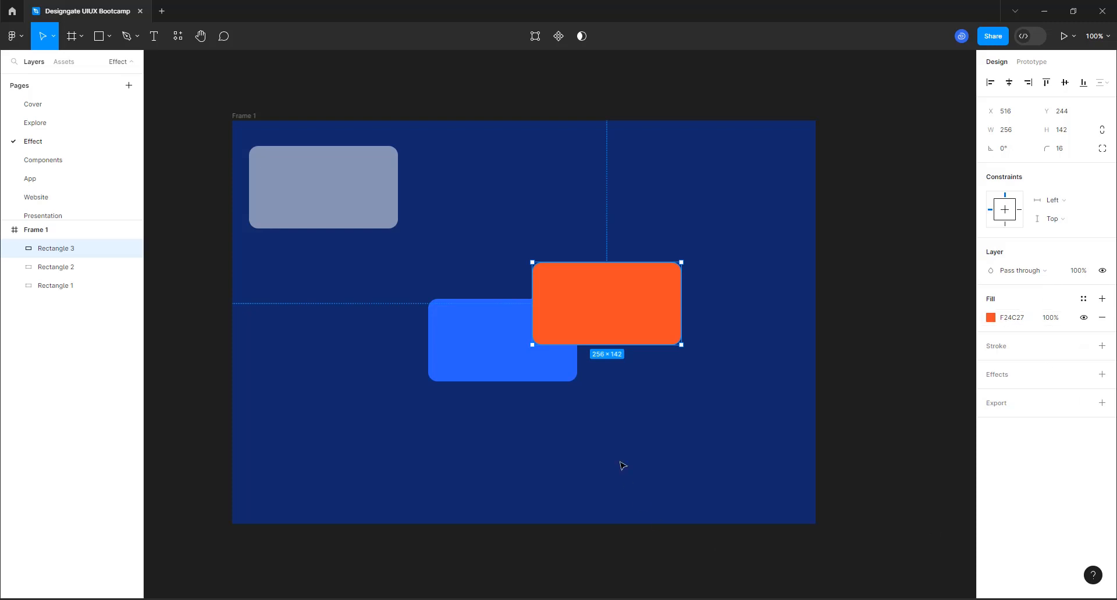
pyautogui.moveTo(633, 322)
pyautogui.mouseDown()
pyautogui.moveTo(648, 304)
pyautogui.moveTo(620, 325)
pyautogui.mouseUp()
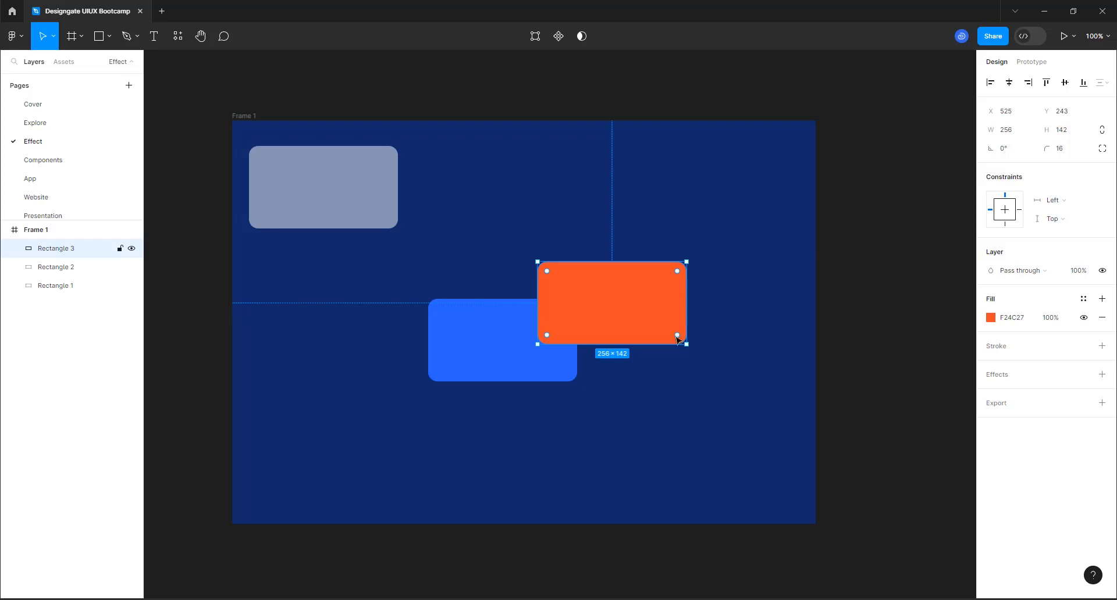
pyautogui.click(990, 318)
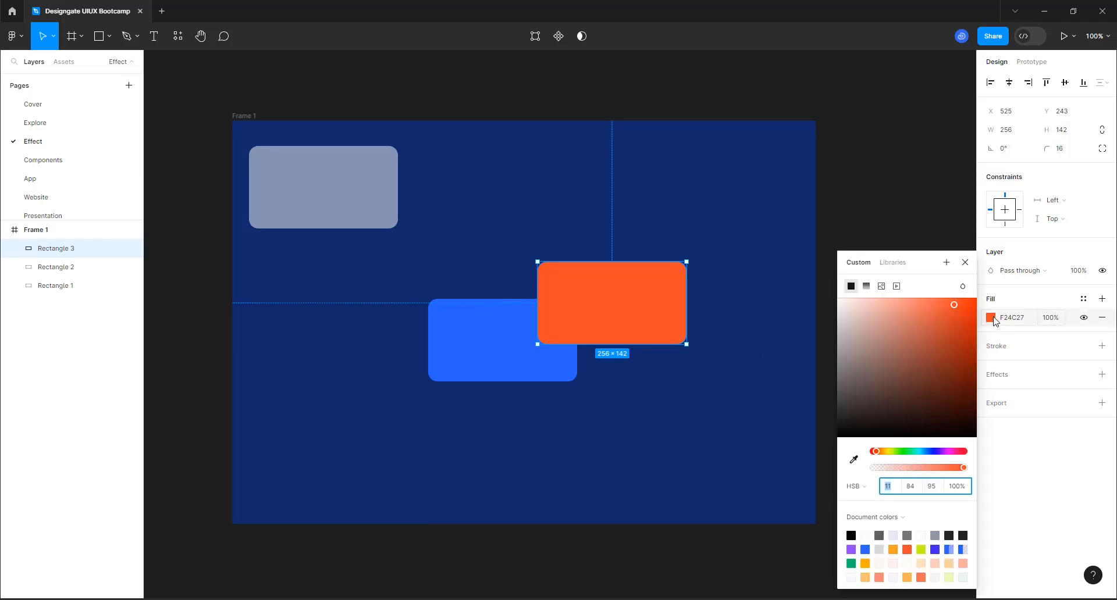
pyautogui.click(963, 287)
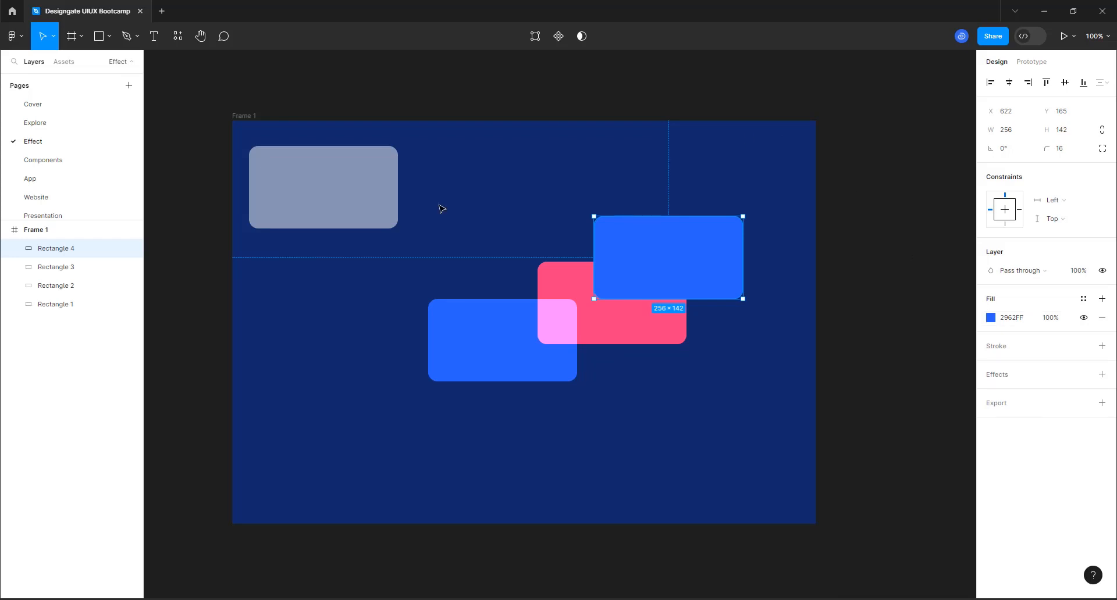
# Place the separate blue rectangle below the semi-transparent one at X 29, Y 213, and shift the overlapping pair down and left
pyautogui.moveTo(705, 272); pyautogui.dragTo(350, 282)
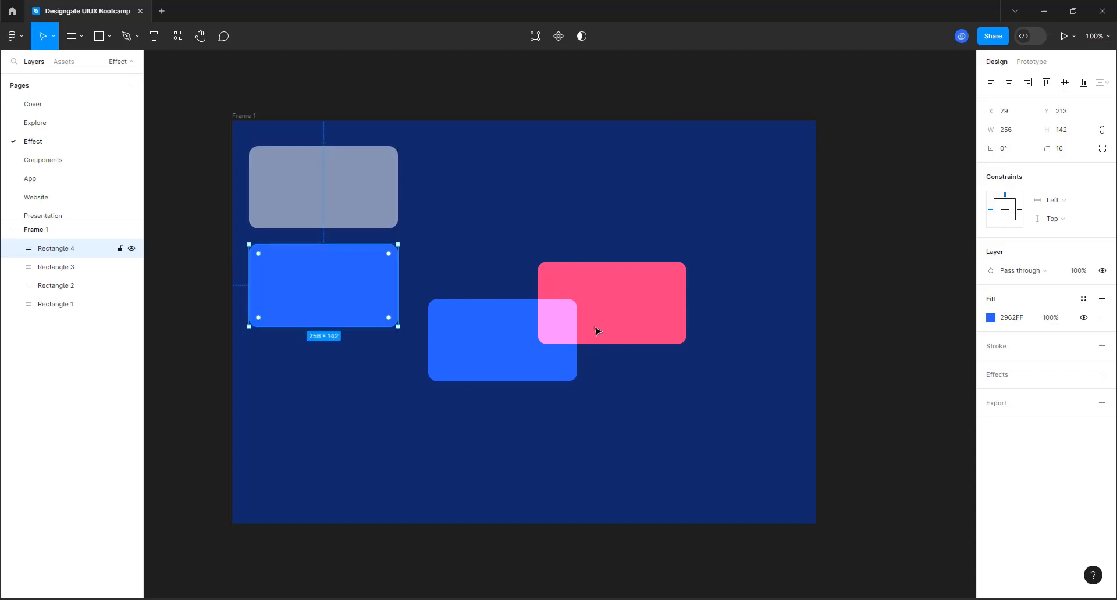
pyautogui.click(600, 326)
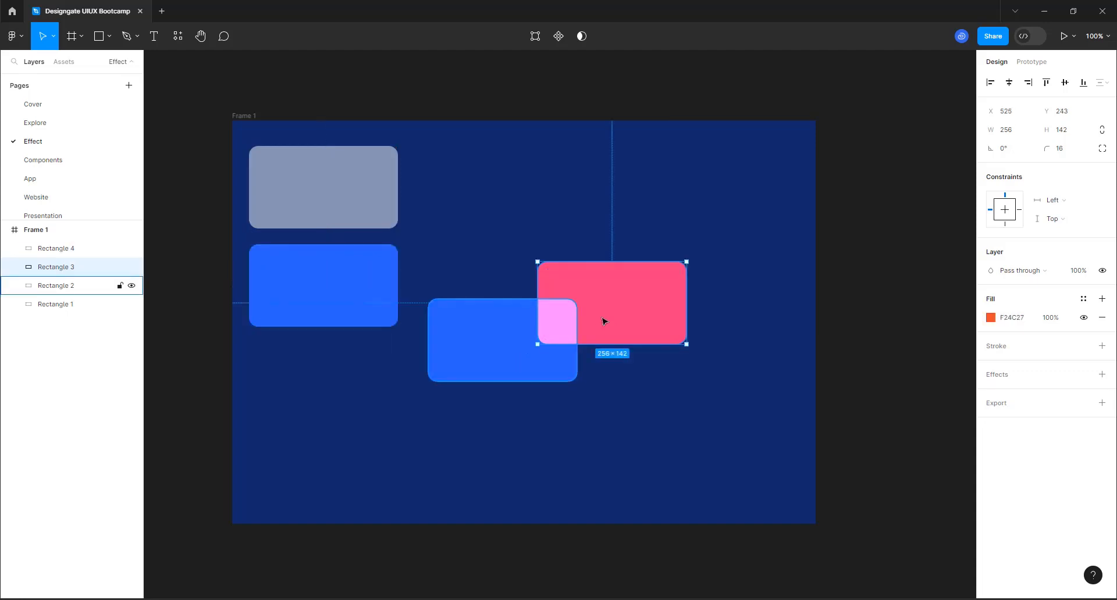
pyautogui.keyDown('shift'); pyautogui.click(513, 344); pyautogui.keyUp('shift')
pyautogui.moveTo(595, 290); pyautogui.dragTo(561, 338)
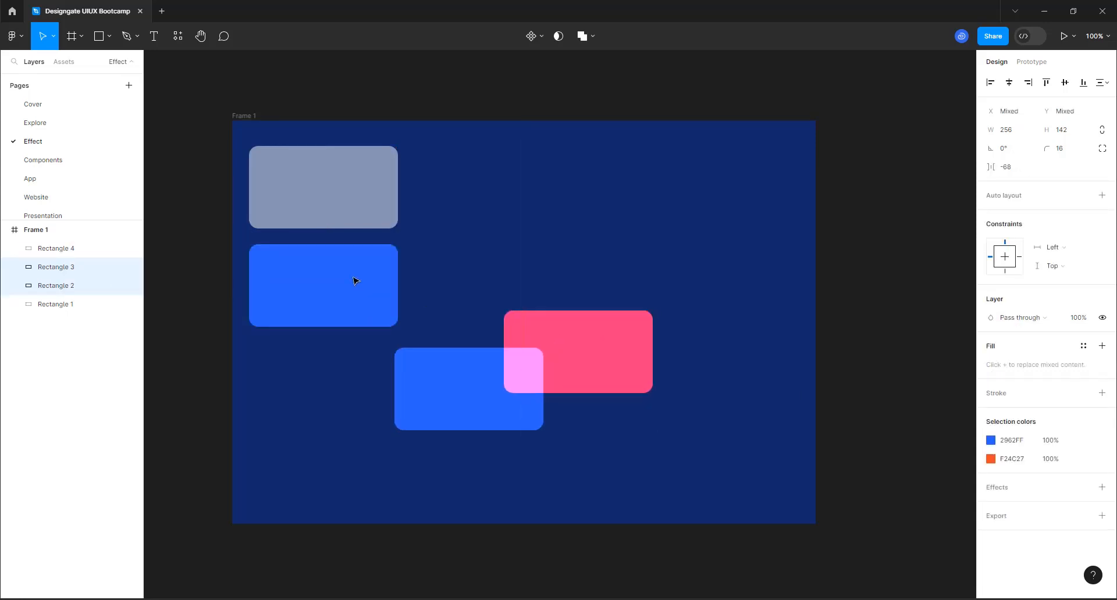
# Move the separate blue rectangle to the frame's upper-right area at X 677, Y 70, and the overlapping pair beneath the semi-transparent rectangle
pyautogui.click(353, 269)
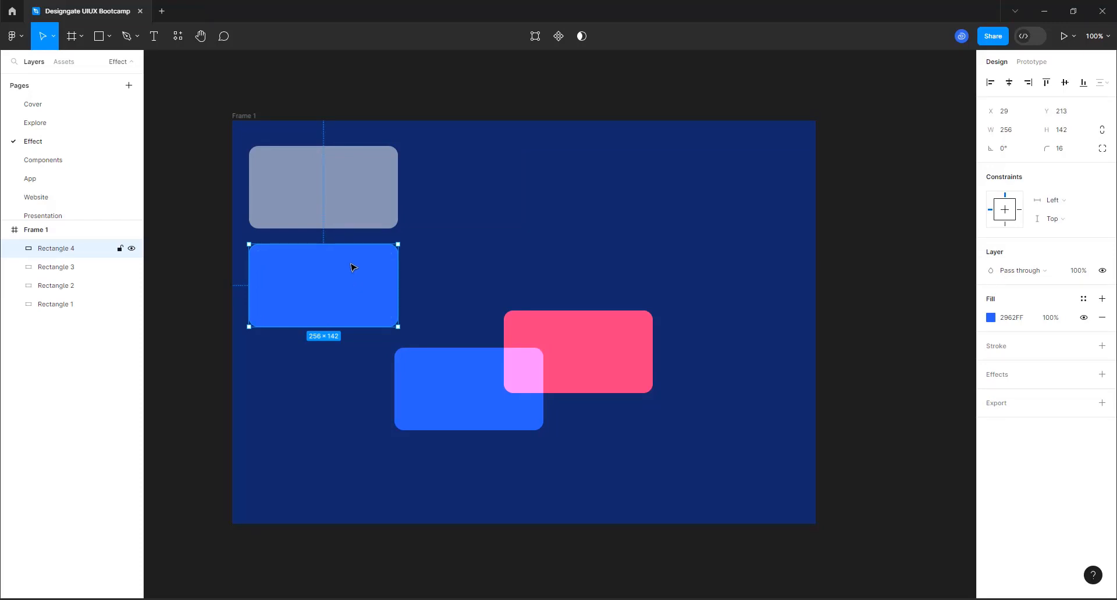
pyautogui.moveTo(352, 268); pyautogui.dragTo(728, 185)
pyautogui.click(418, 414)
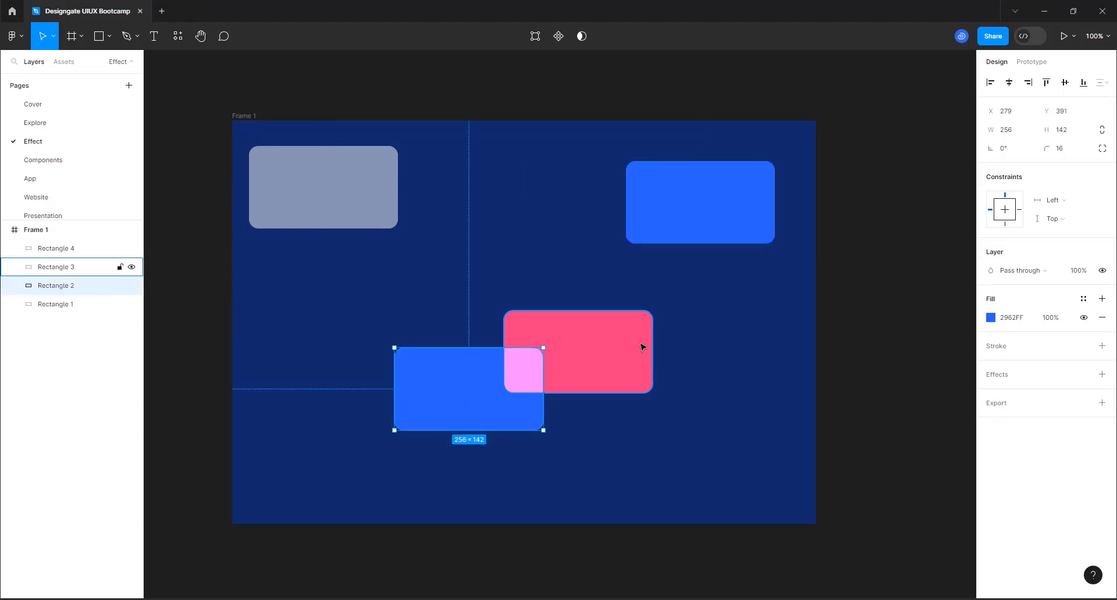
pyautogui.keyDown('shift'); pyautogui.click(581, 381); pyautogui.keyUp('shift')
pyautogui.moveTo(474, 413); pyautogui.dragTo(340, 351)
pyautogui.click(497, 520)
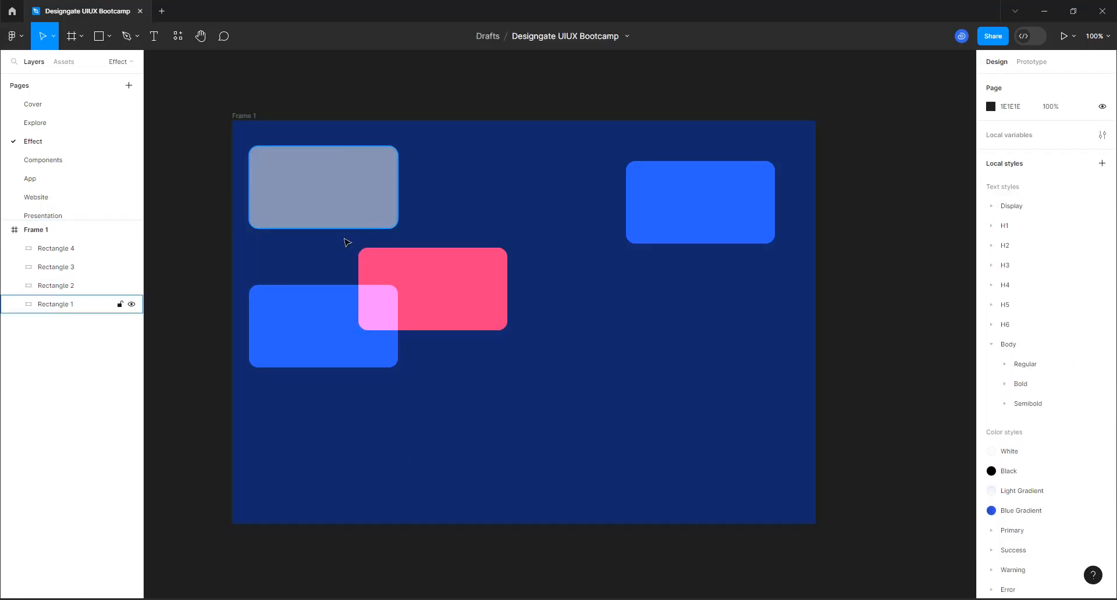
# Enlarge the upper-right blue rectangle to about 318 × 448 and reposition it at about X 619, Y 115
pyautogui.scroll(-3, 416, 249)
pyautogui.scroll(4, 374, 229)
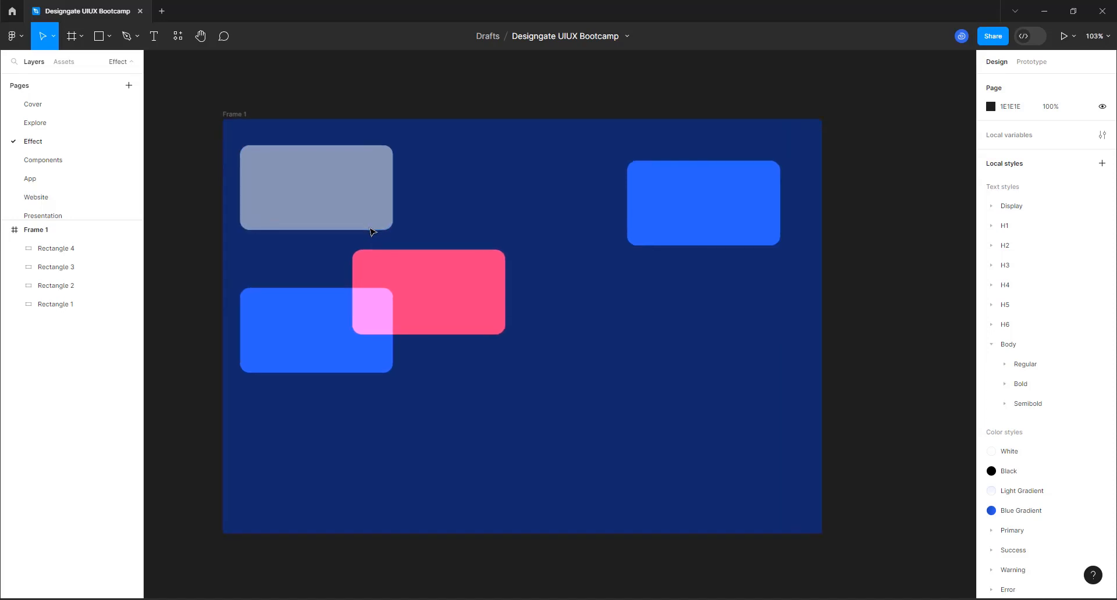
pyautogui.click(348, 213)
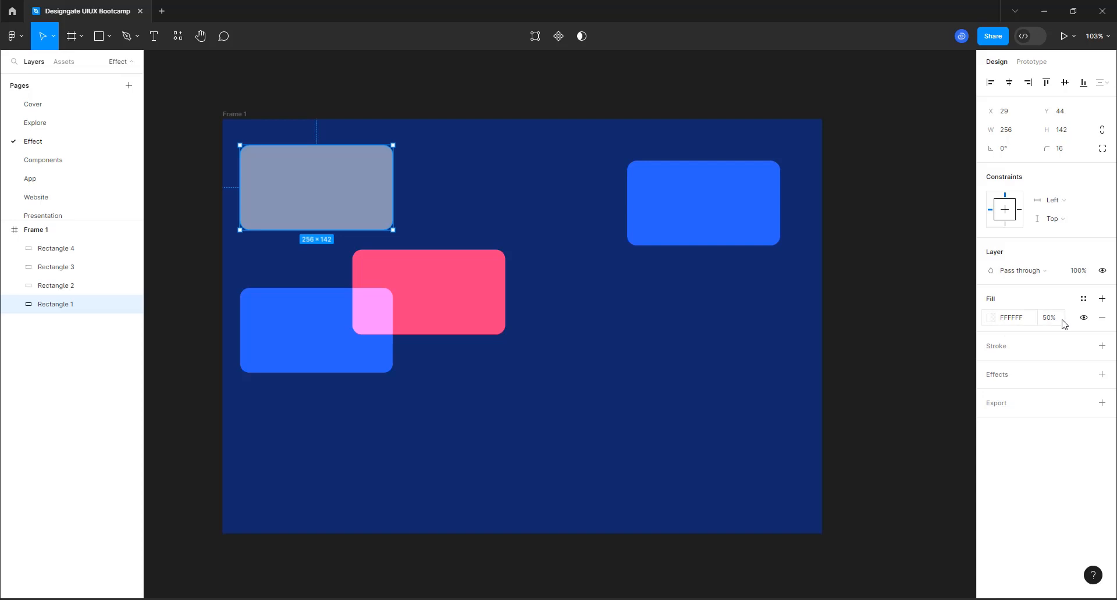
pyautogui.click(685, 231)
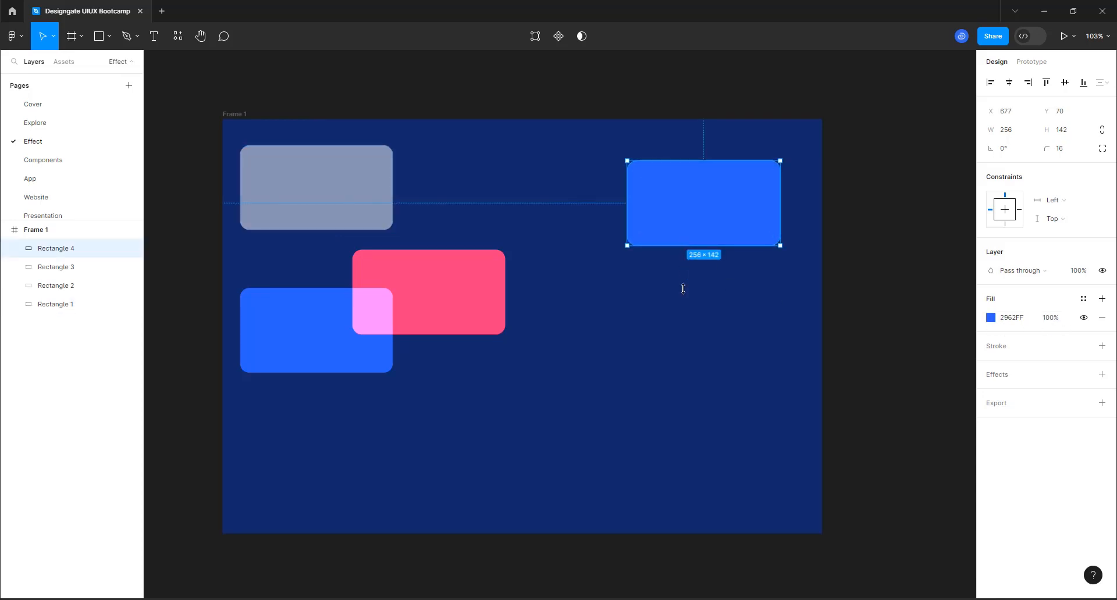
pyautogui.moveTo(699, 434); pyautogui.dragTo(708, 428)
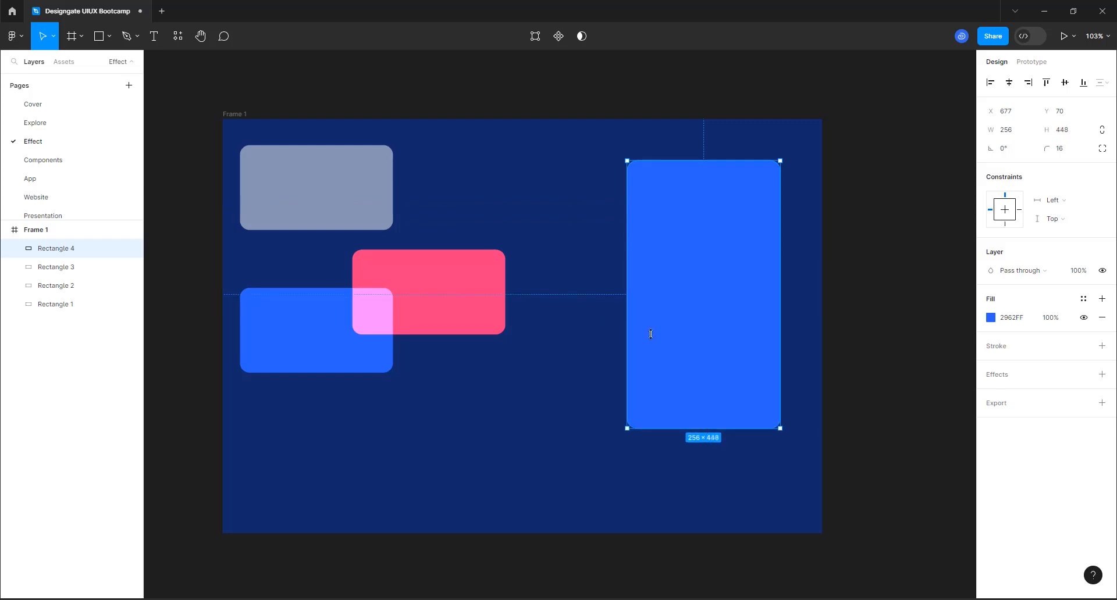
pyautogui.moveTo(626, 287); pyautogui.dragTo(589, 288)
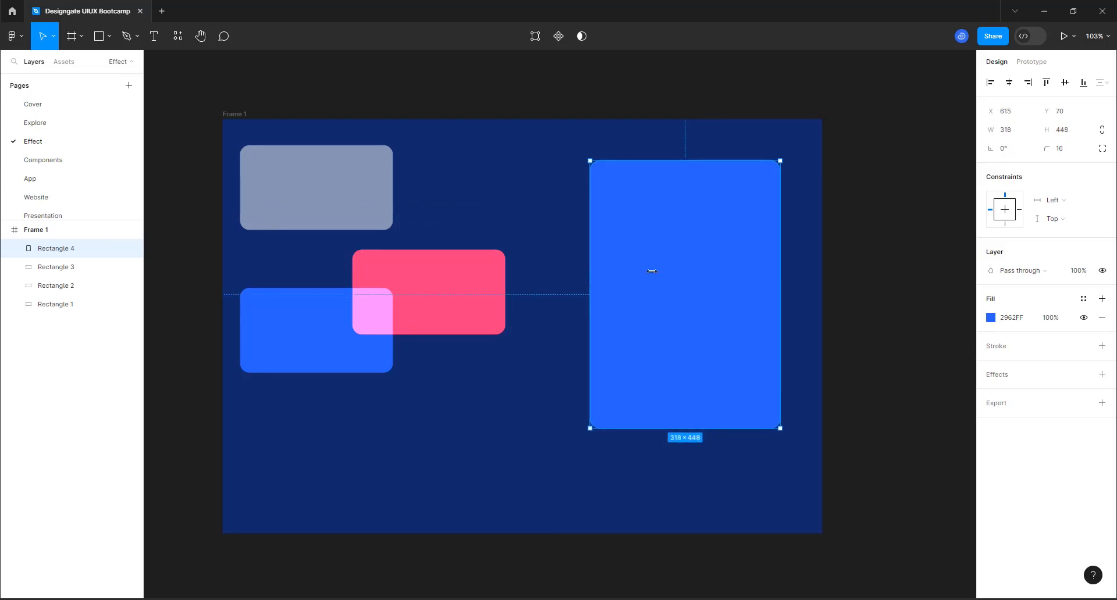
pyautogui.moveTo(683, 280); pyautogui.dragTo(685, 284)
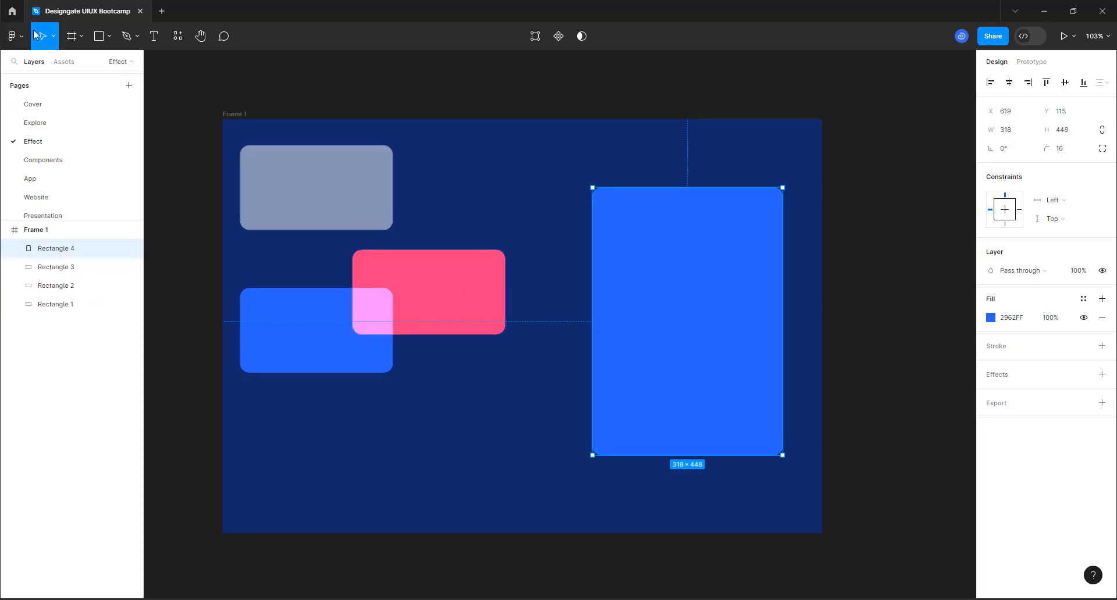
# Find the Unsplash plugin in the community plugins and run it for the large blue rectangle
pyautogui.click(21, 46)
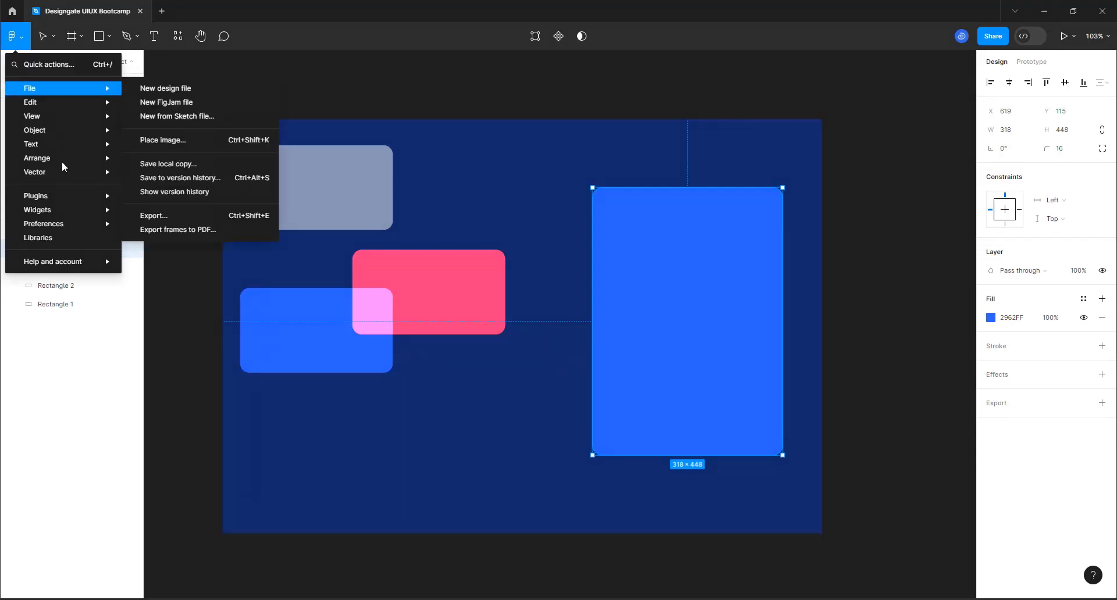
pyautogui.moveTo(65, 192)
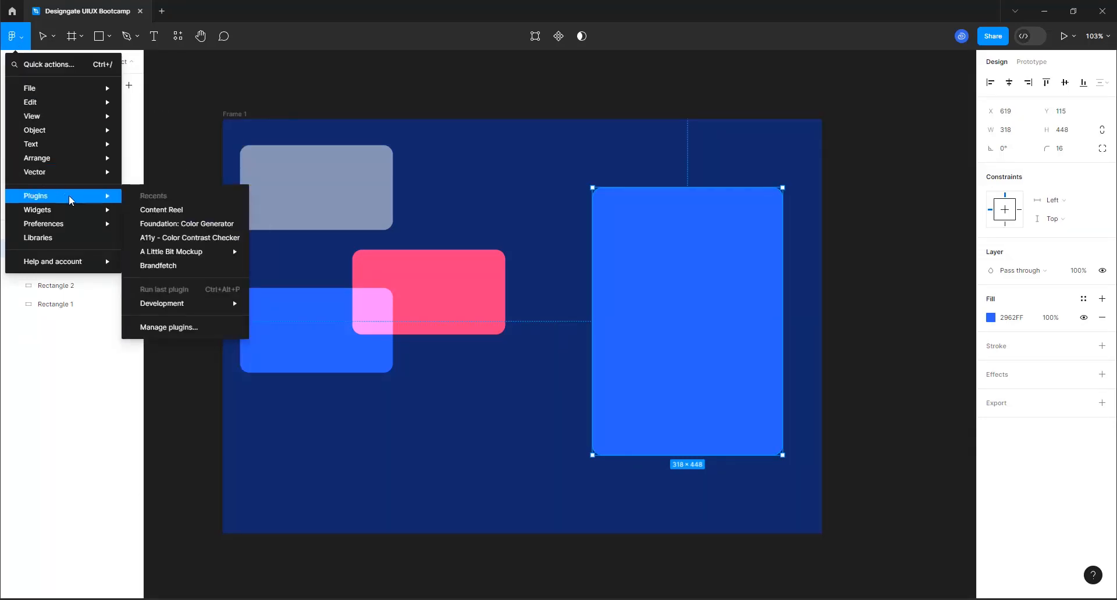
pyautogui.click(180, 329)
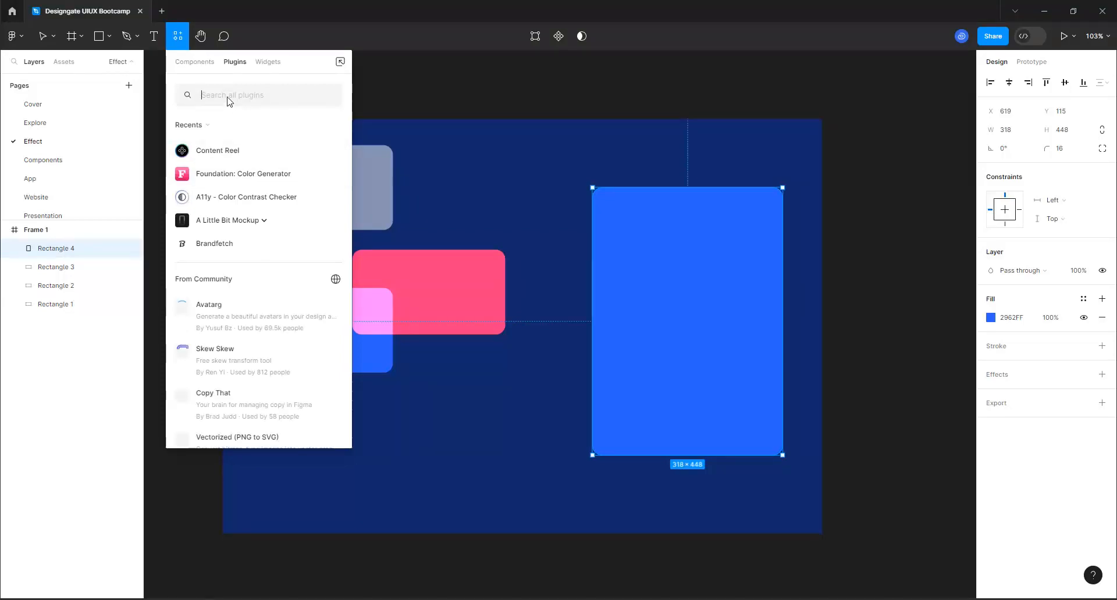
pyautogui.write('unspalsh')
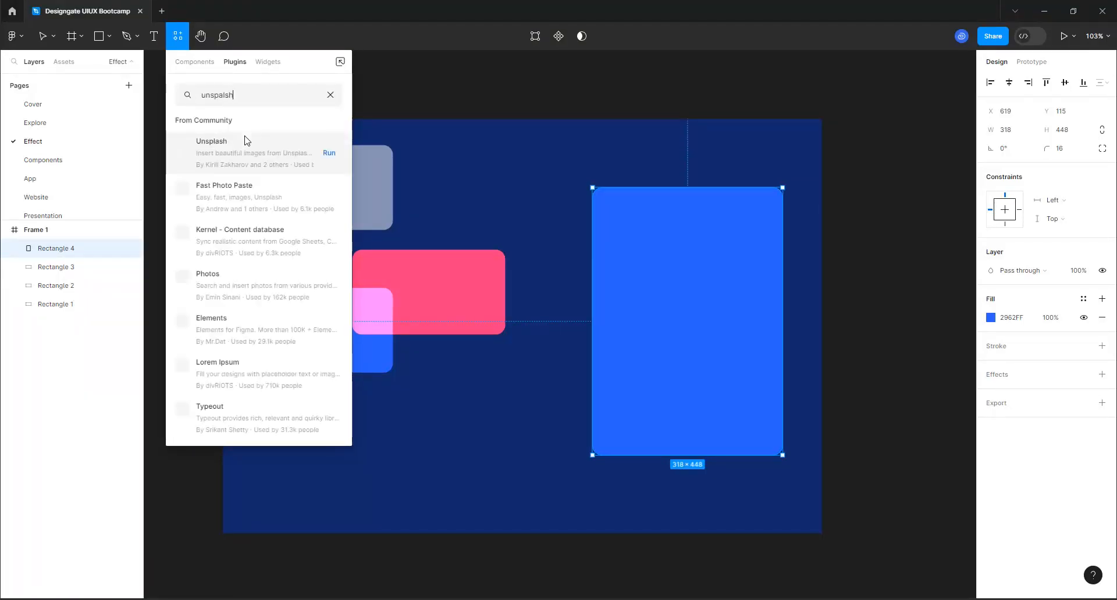
pyautogui.click(328, 152)
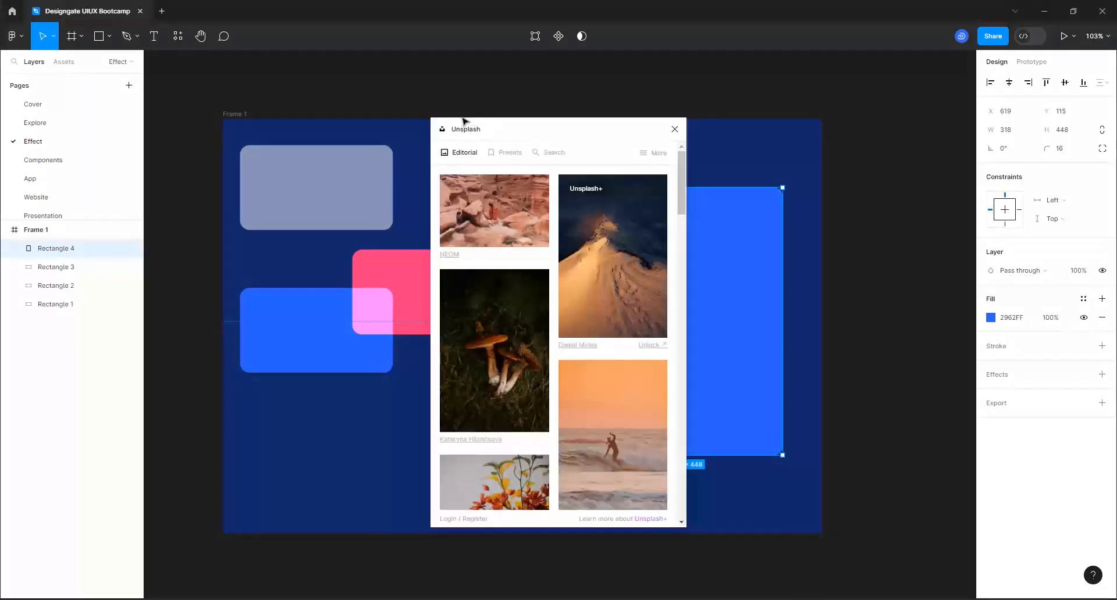
# Reposition the Unsplash plugin window clear of the selected rectangle and search Unsplash for "vacation"
pyautogui.moveTo(509, 125); pyautogui.dragTo(452, 104)
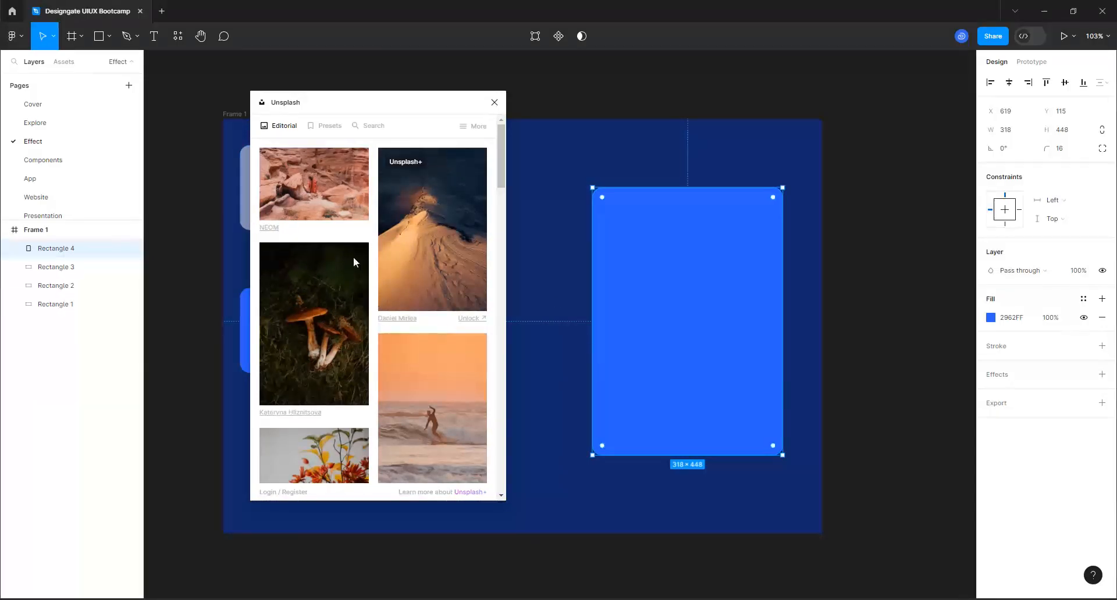
pyautogui.scroll(-5, 352, 256)
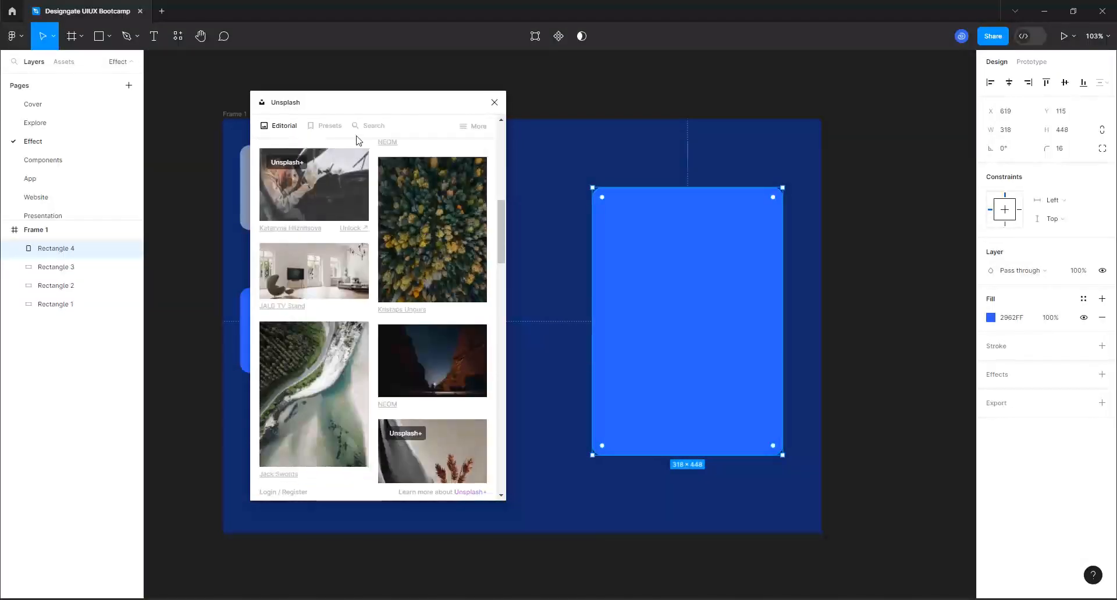
pyautogui.click(371, 130)
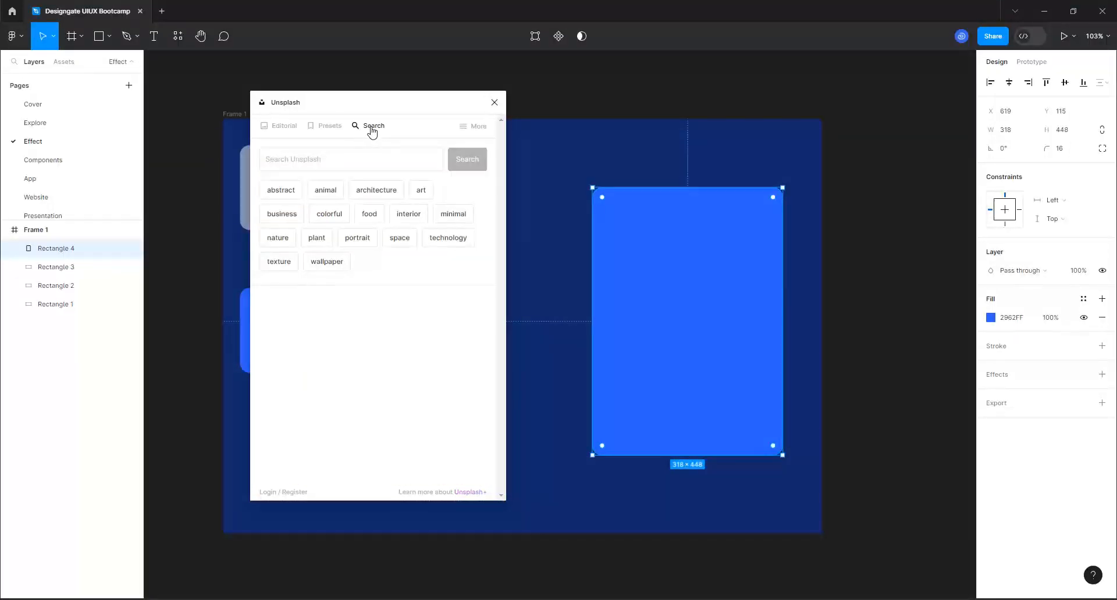
pyautogui.click(340, 160)
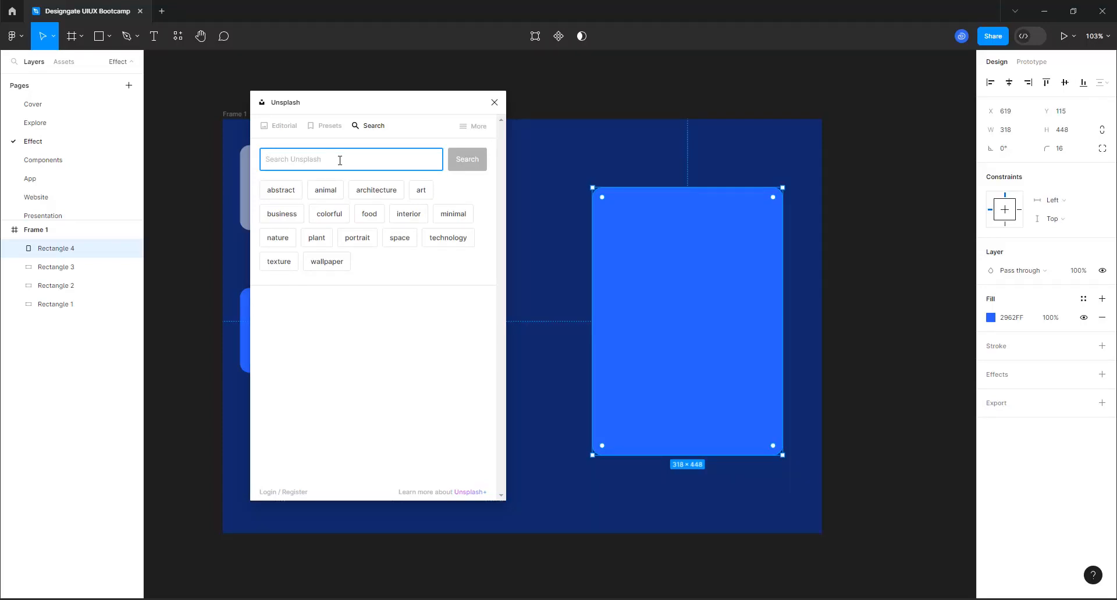
pyautogui.write('vacation')
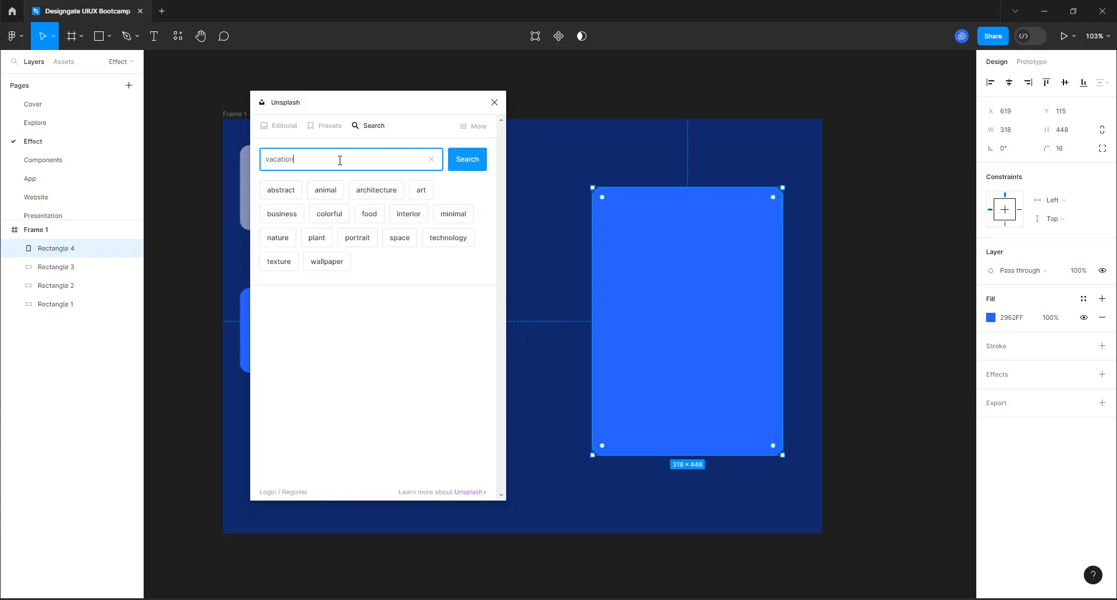
pyautogui.press('Return')
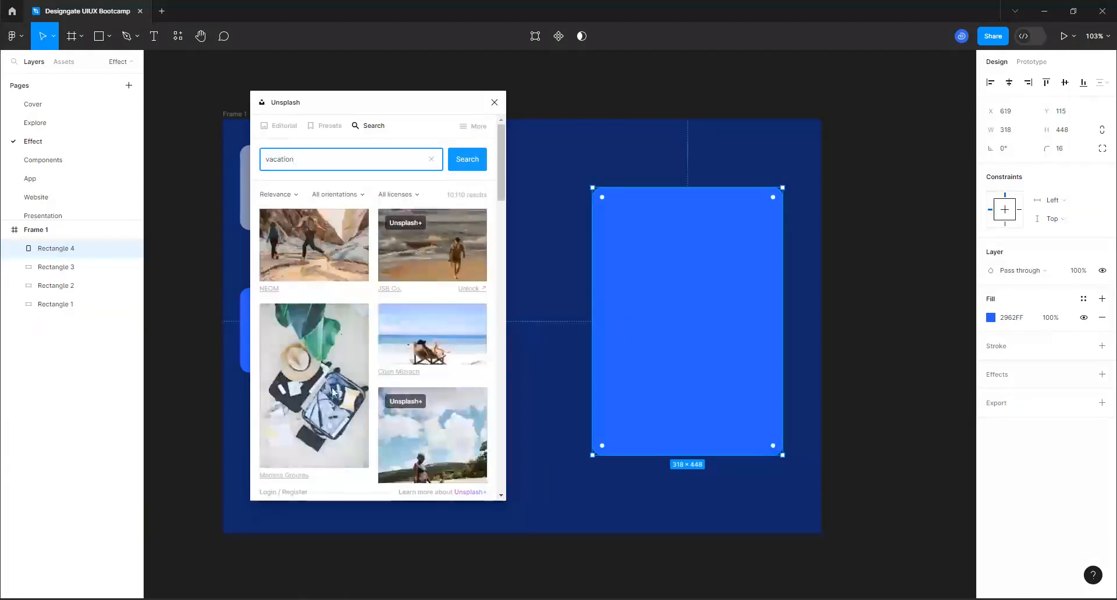
# Fill the large rectangle with the photo of two people in beach chairs, close Unsplash, and move the rectangle to X 572, Y 97
pyautogui.scroll(-10, 333, 392)
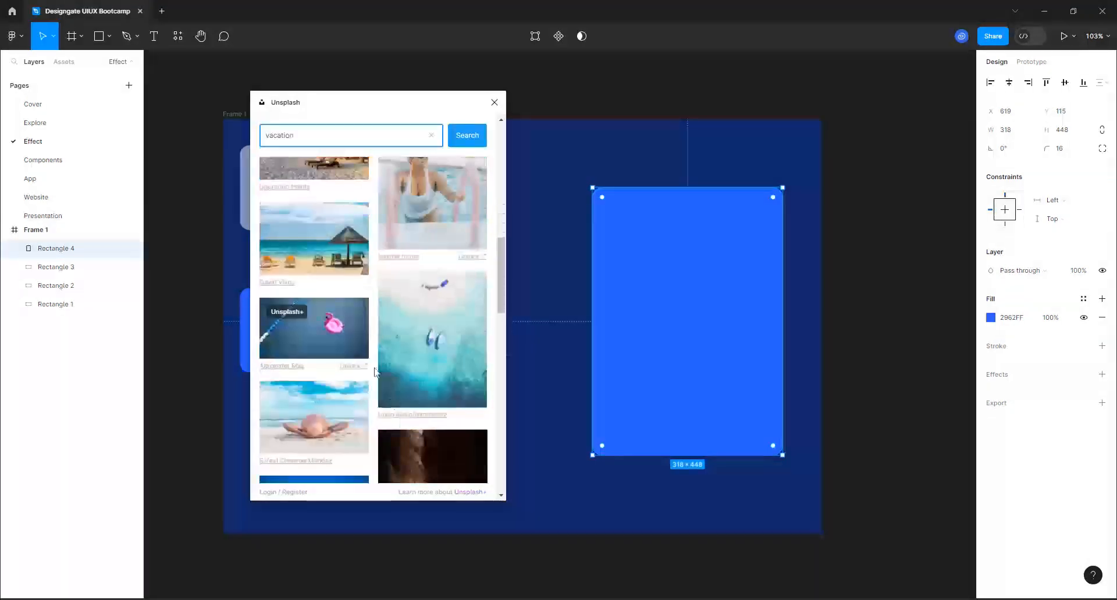
pyautogui.scroll(-10, 375, 372)
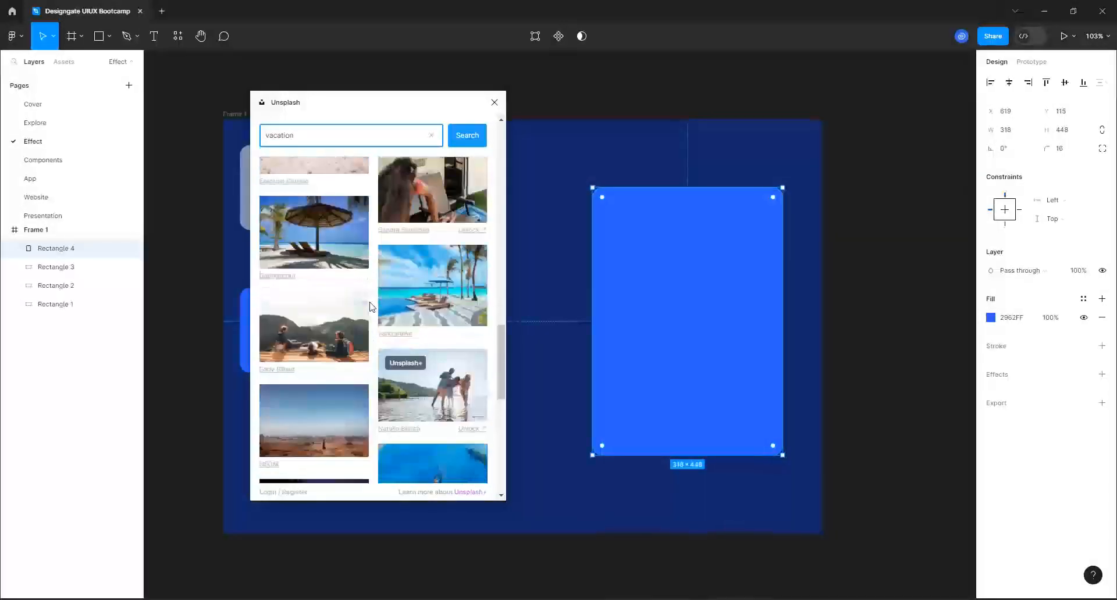
pyautogui.scroll(5, 372, 308)
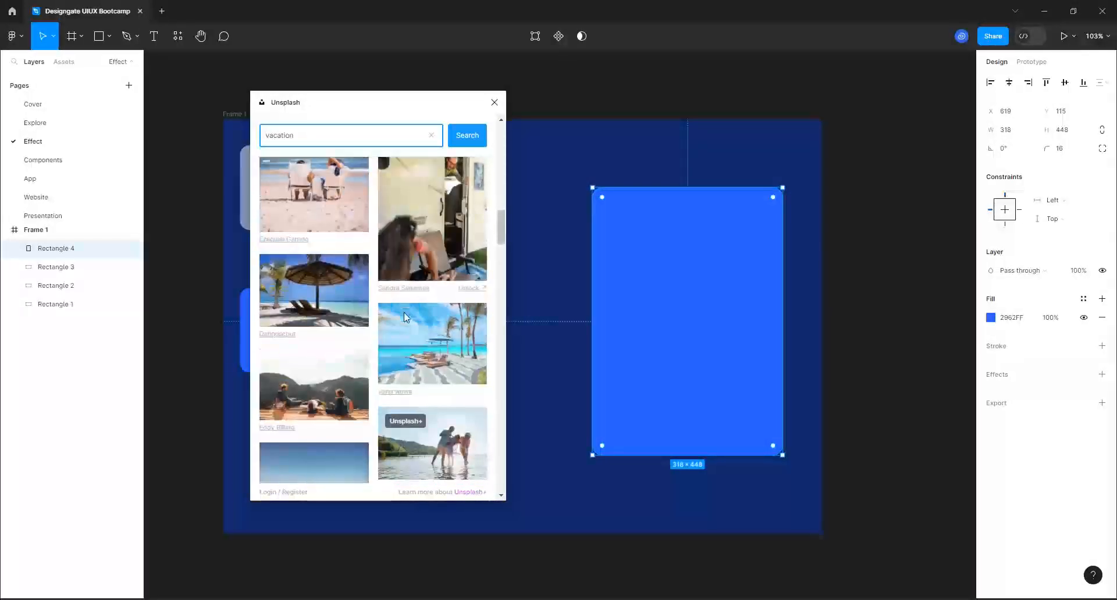
pyautogui.scroll(3, 405, 317)
pyautogui.scroll(-3, 408, 326)
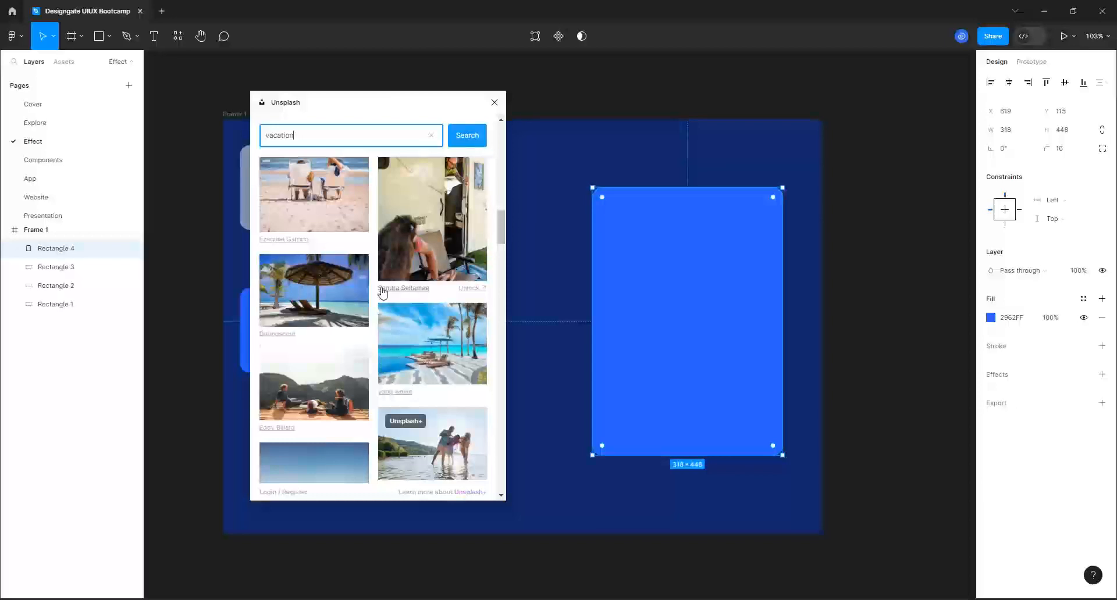
pyautogui.scroll(3, 349, 293)
pyautogui.click(309, 286)
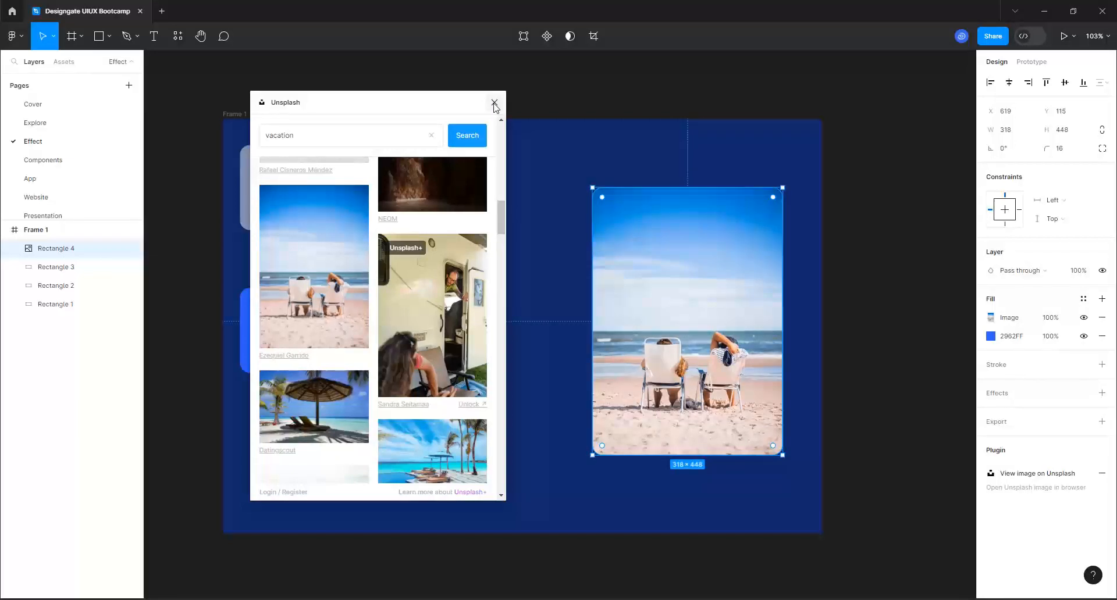
pyautogui.click(493, 104)
pyautogui.moveTo(738, 389); pyautogui.dragTo(713, 377)
# Add a white "Peru" text label and place it on the sand in the photo's lower-left area at about X 615, Y 486
pyautogui.scroll(5, 805, 452)
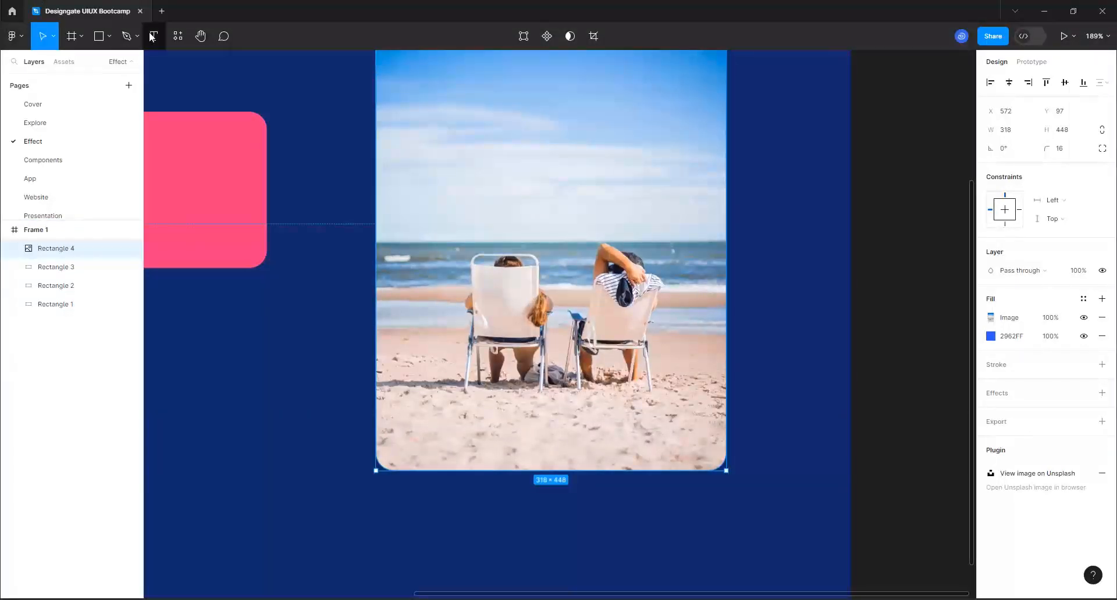
pyautogui.press('t')
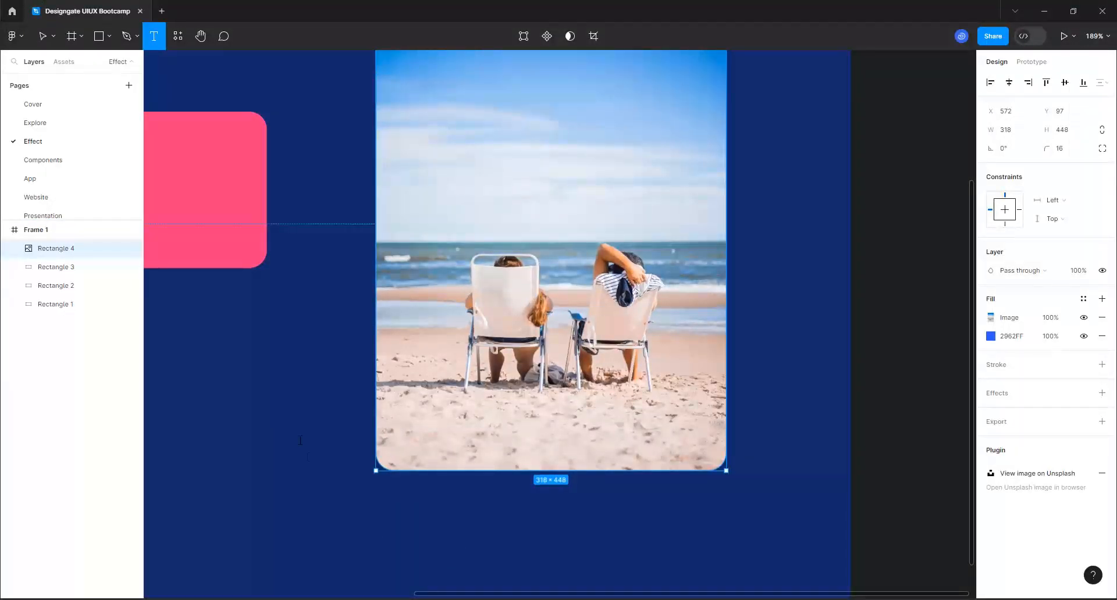
pyautogui.click(300, 441)
pyautogui.write('Per')
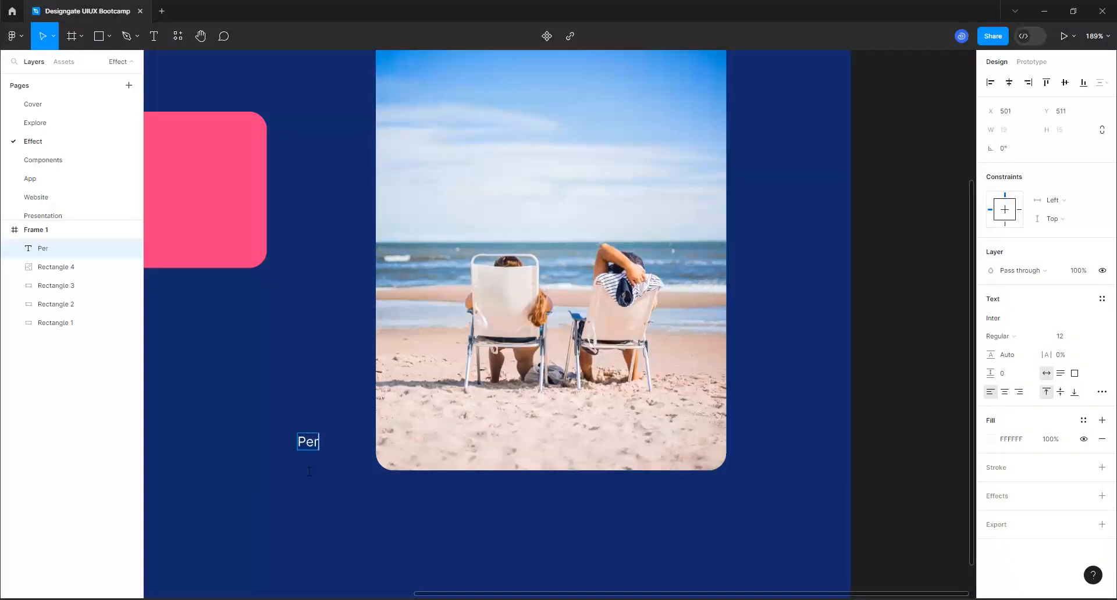
pyautogui.write('u')
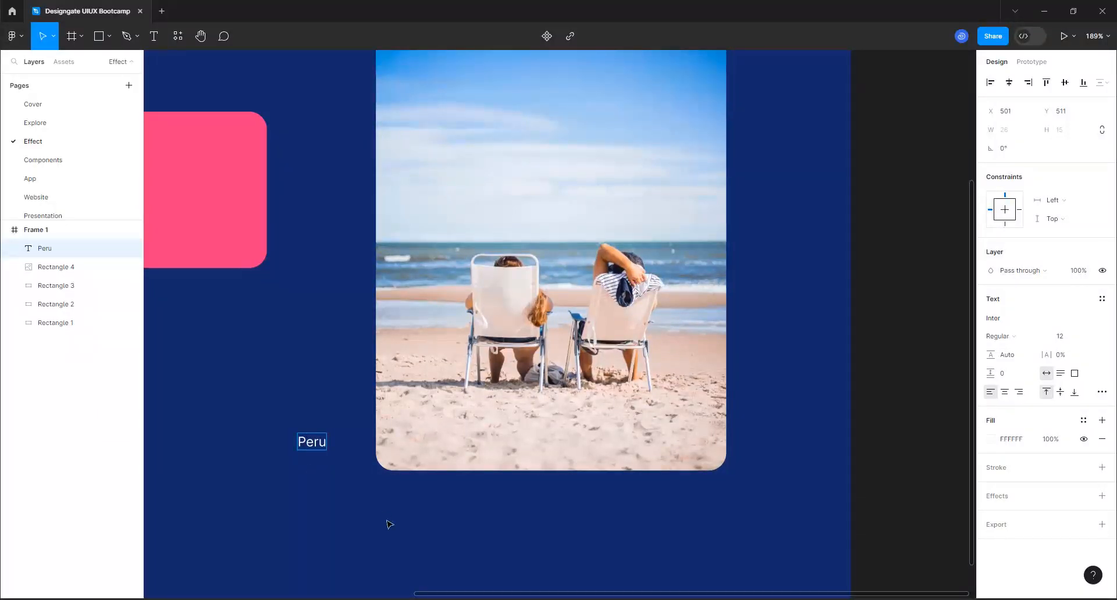
pyautogui.press('Escape')
pyautogui.moveTo(313, 447); pyautogui.dragTo(439, 419)
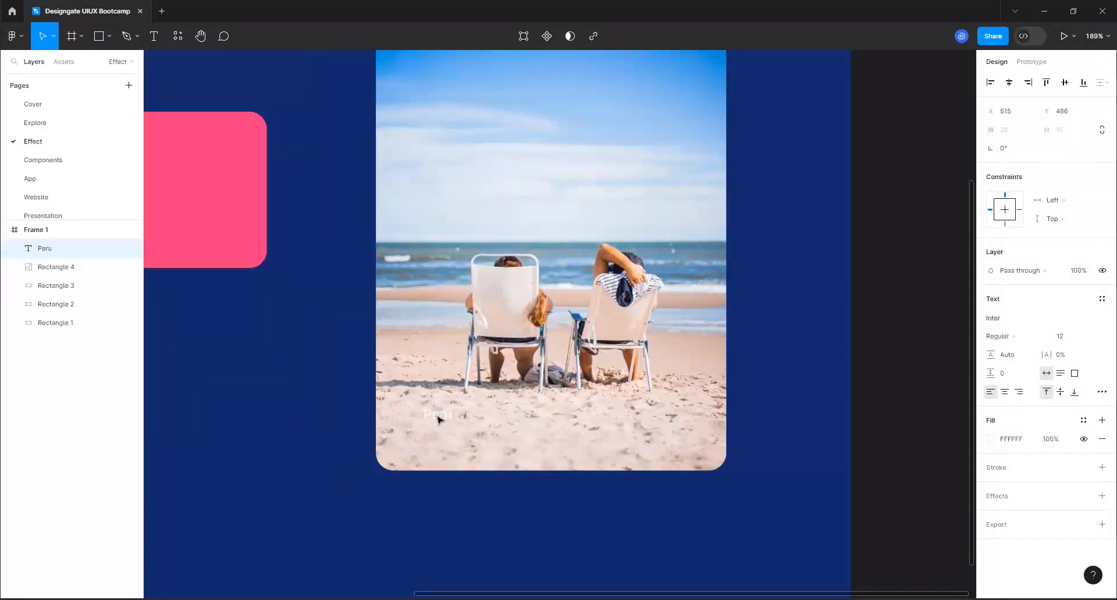
# Set the Peru label's font size to 32 and reposition it near the photo's lower-left corner
pyautogui.click(1097, 337)
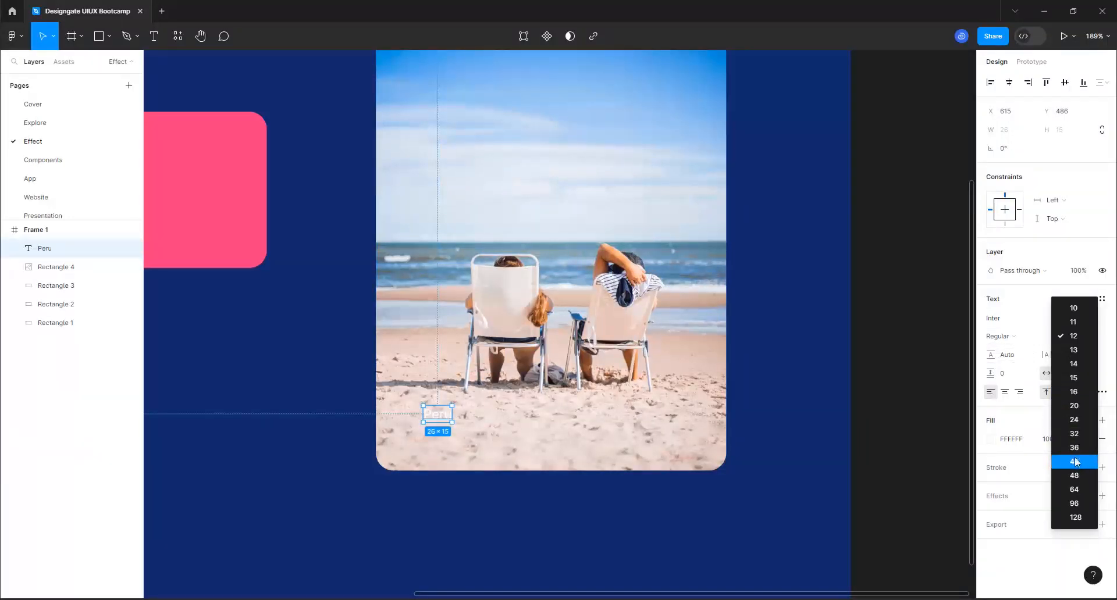
pyautogui.click(1074, 434)
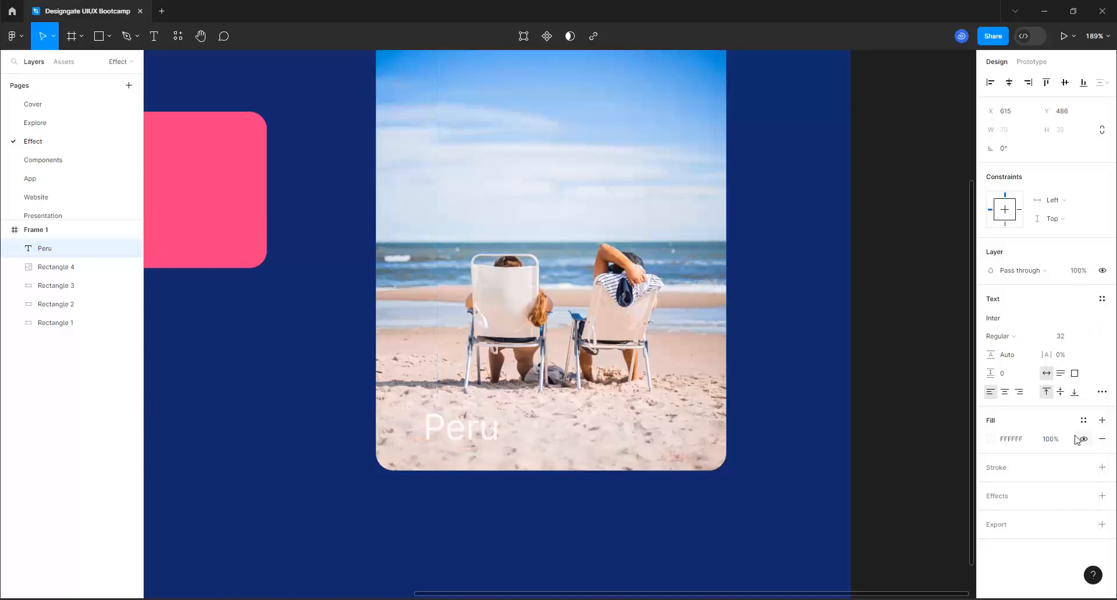
pyautogui.moveTo(475, 436); pyautogui.dragTo(464, 401)
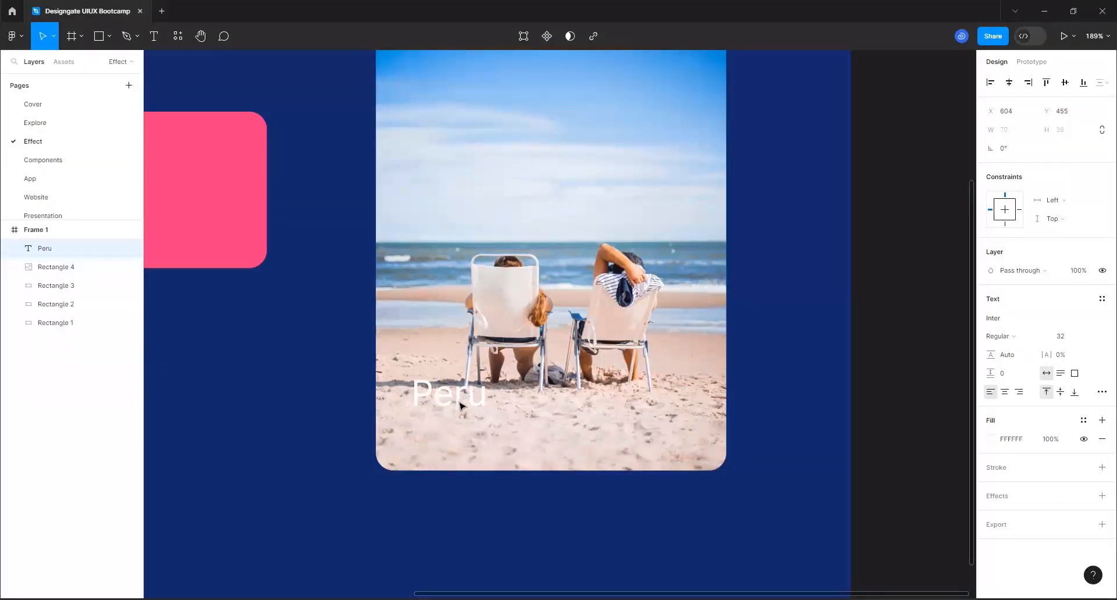
pyautogui.scroll(-5, 463, 402)
pyautogui.scroll(3, 506, 364)
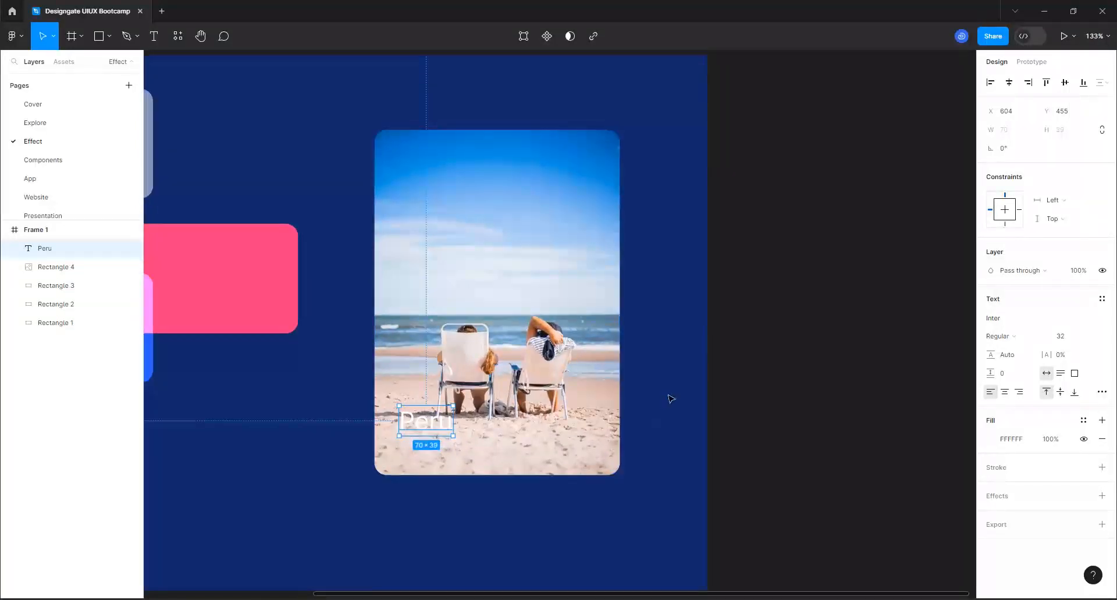
pyautogui.click(670, 398)
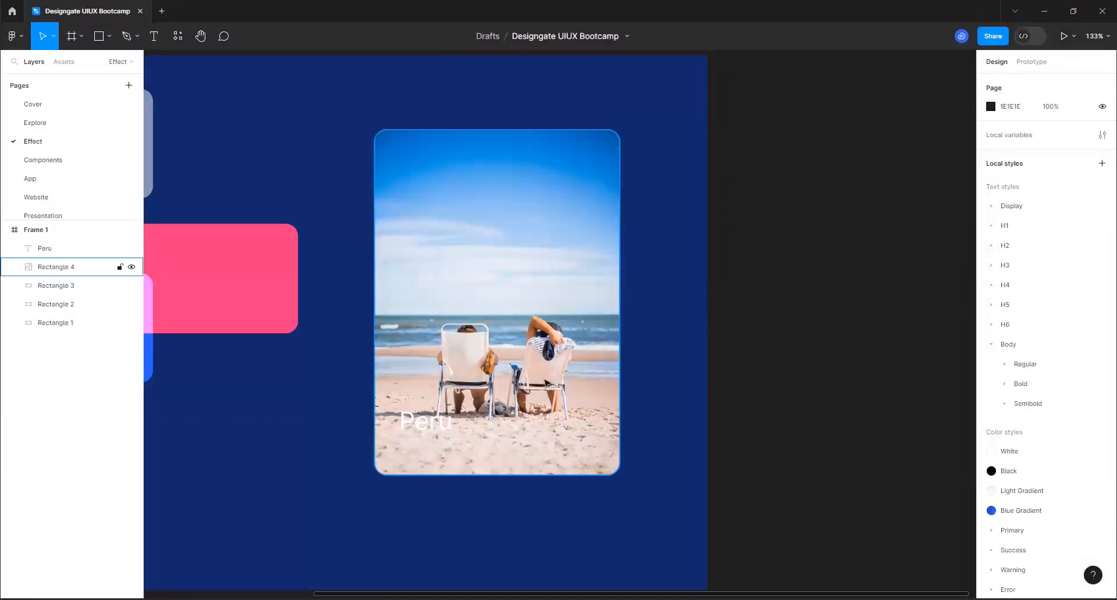
pyautogui.click(421, 421)
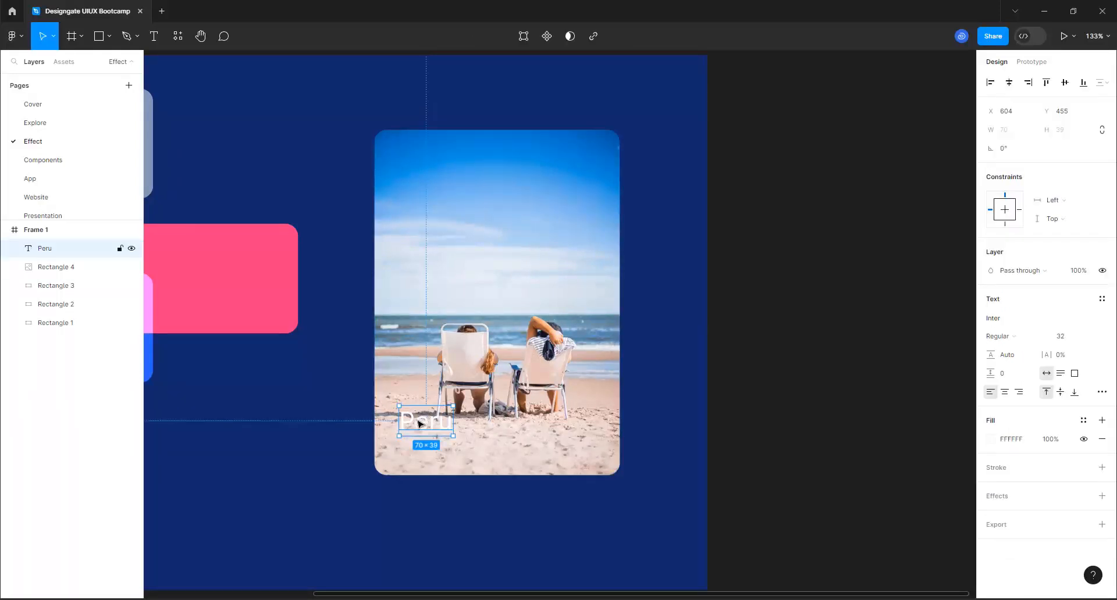
pyautogui.moveTo(418, 424); pyautogui.dragTo(418, 429)
# Add a solid overlay fill above the photo, sampling the frame's navy 11296B, and set its opacity to 73%
pyautogui.click(540, 256)
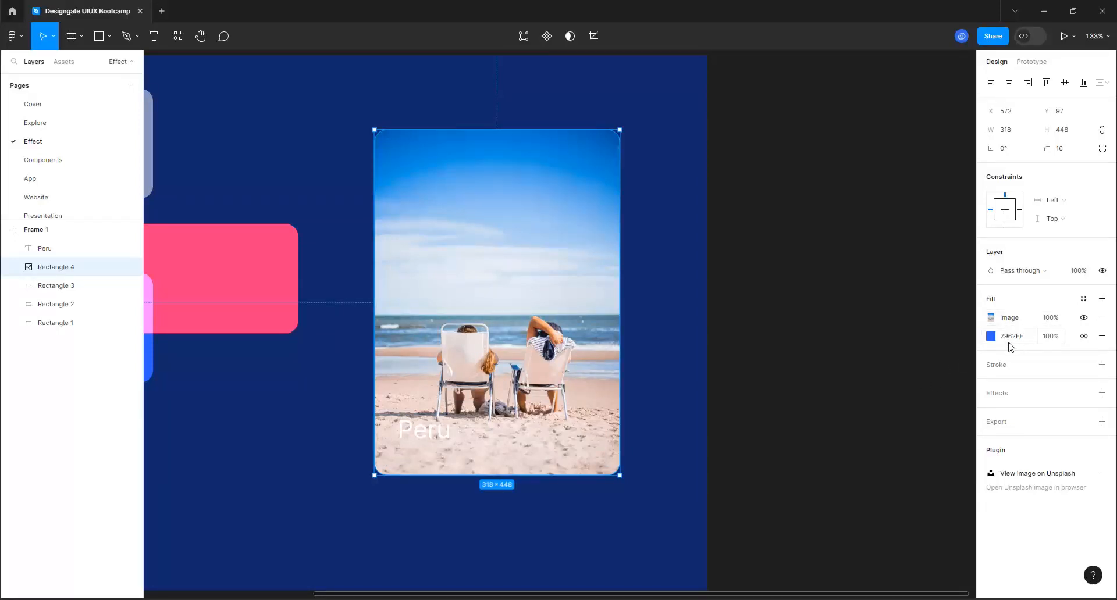
pyautogui.click(1102, 300)
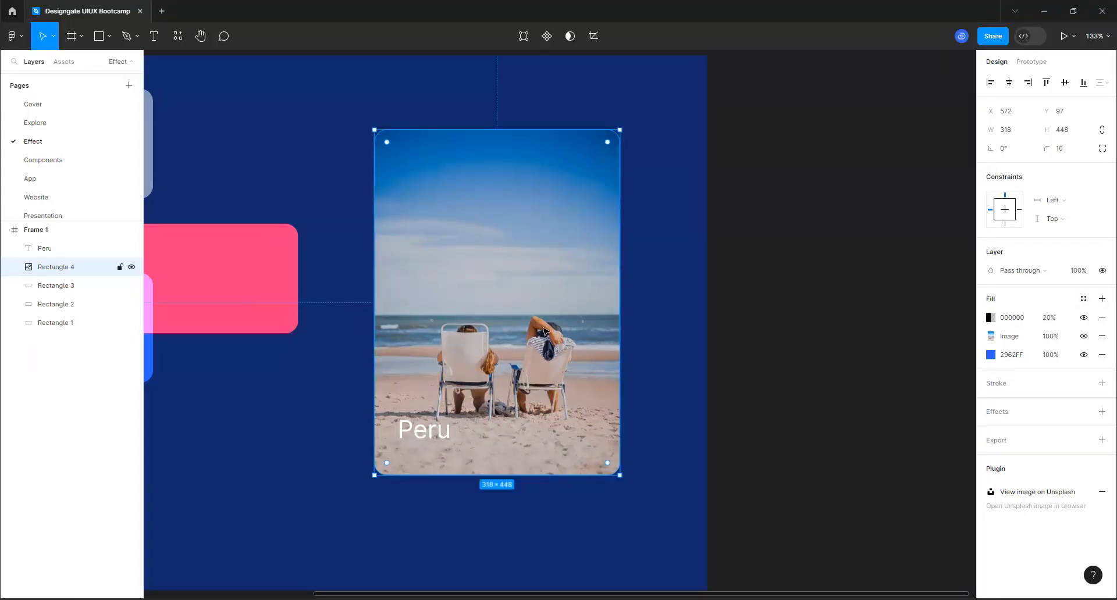
pyautogui.click(987, 319)
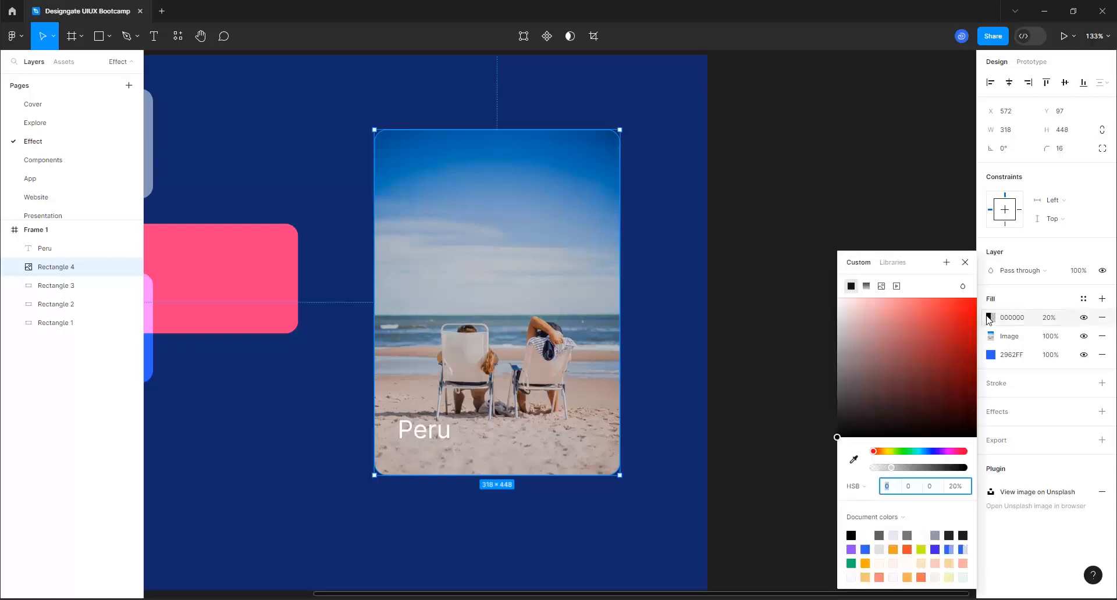
pyautogui.click(854, 460)
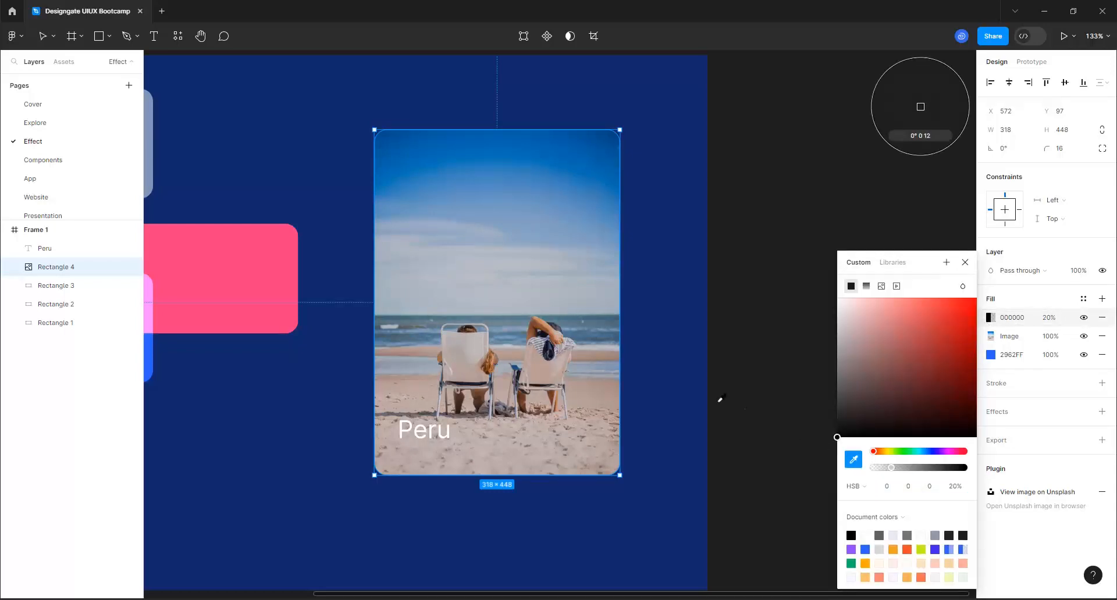
pyautogui.click(663, 401)
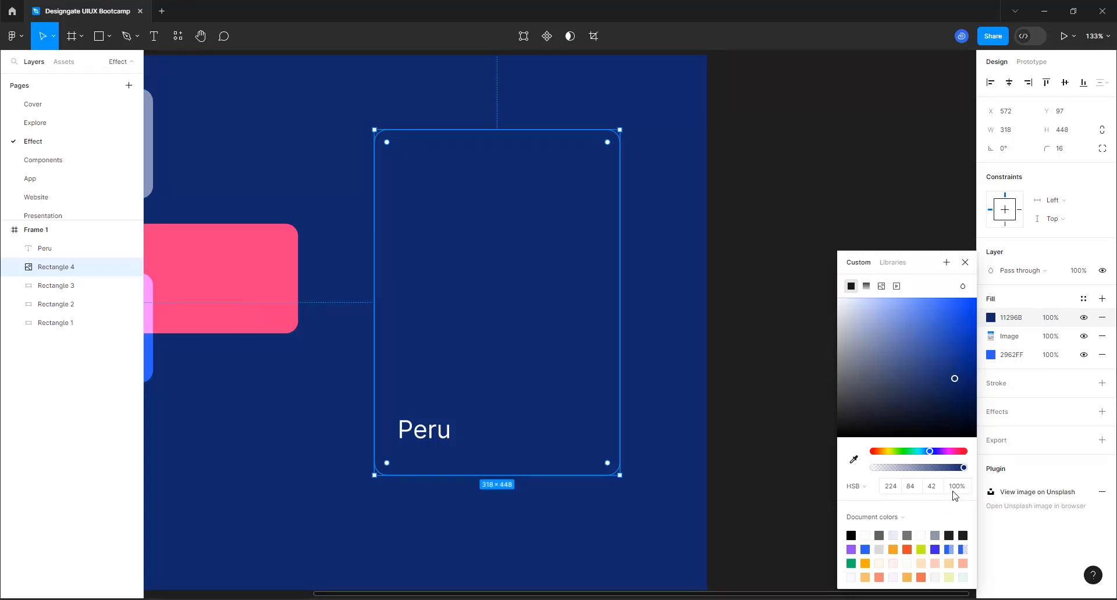
pyautogui.moveTo(963, 469); pyautogui.dragTo(939, 469)
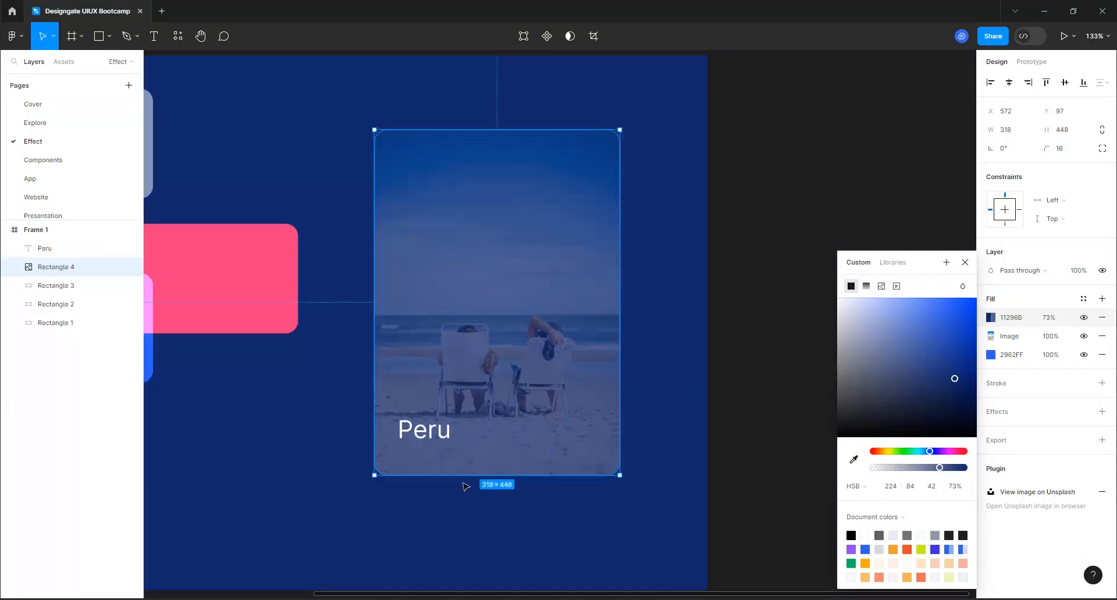
# Make the navy overlay a linear gradient with the top stop at 0% and bottom stop at 100%, keeping the bottom stop at the photo's lower edge
pyautogui.click(866, 288)
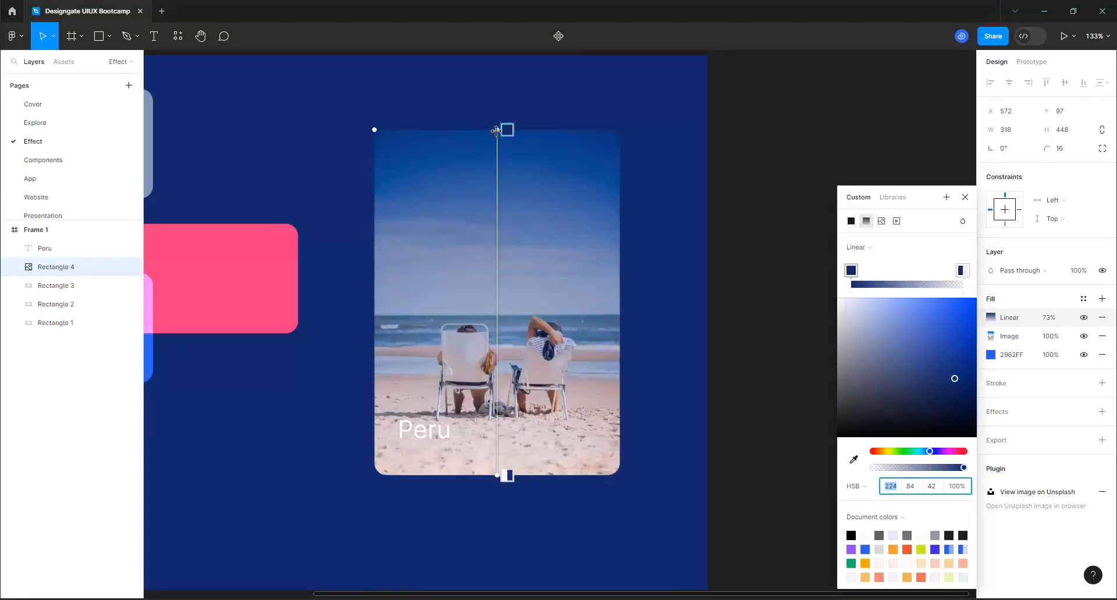
pyautogui.click(506, 128)
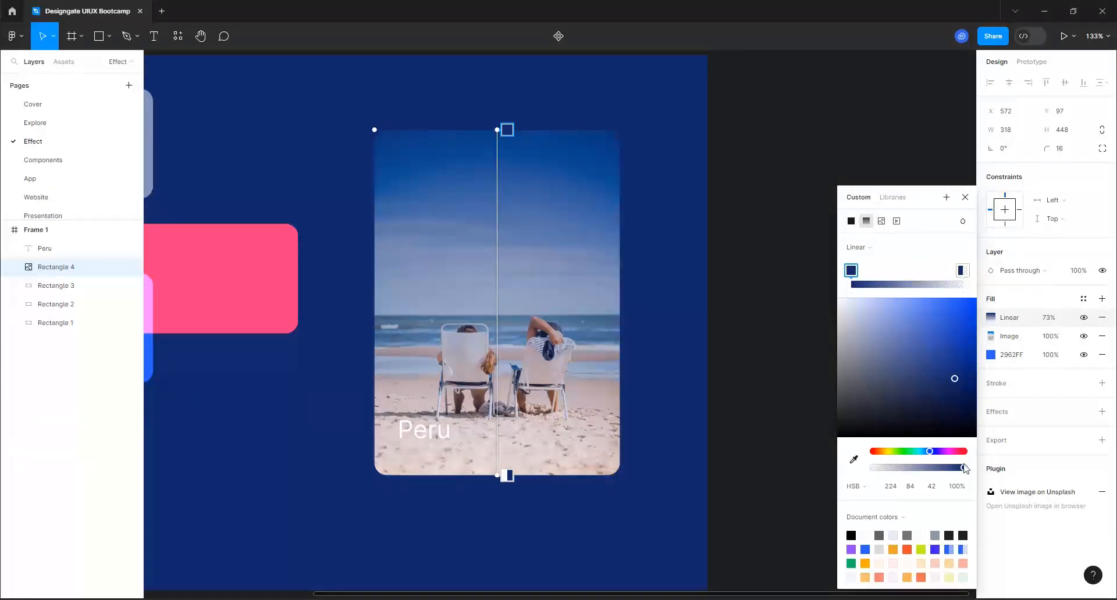
pyautogui.moveTo(964, 468); pyautogui.dragTo(846, 472)
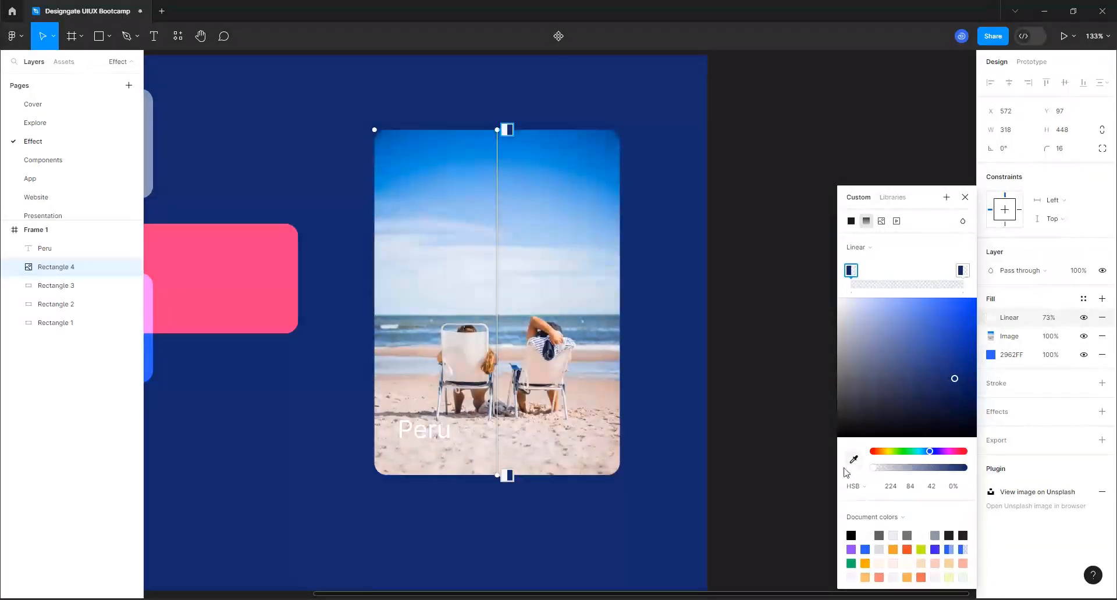
pyautogui.click(961, 273)
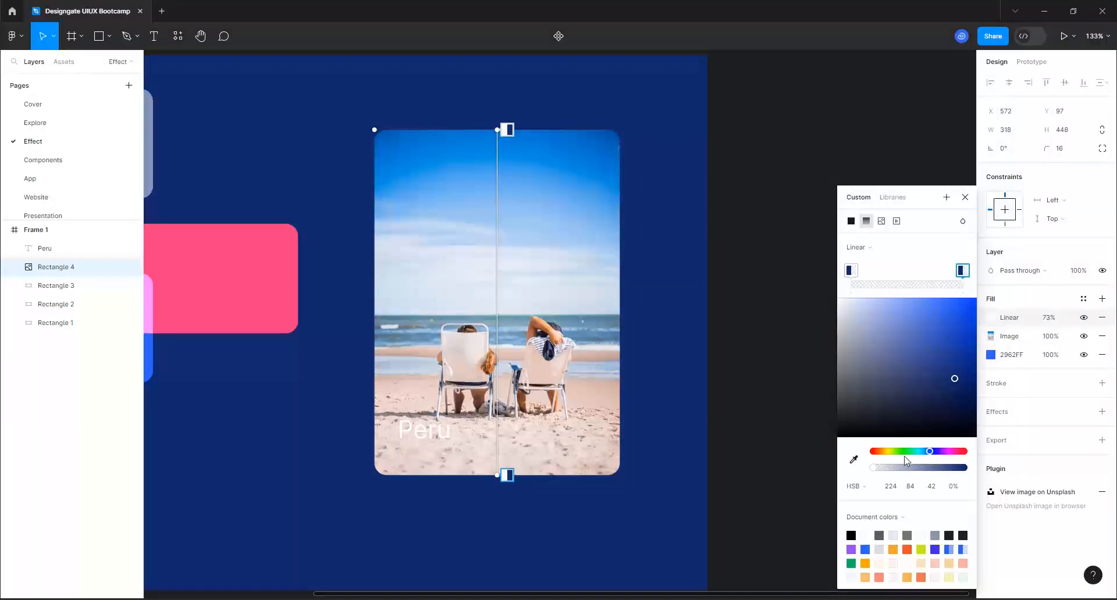
pyautogui.moveTo(874, 469); pyautogui.dragTo(968, 467)
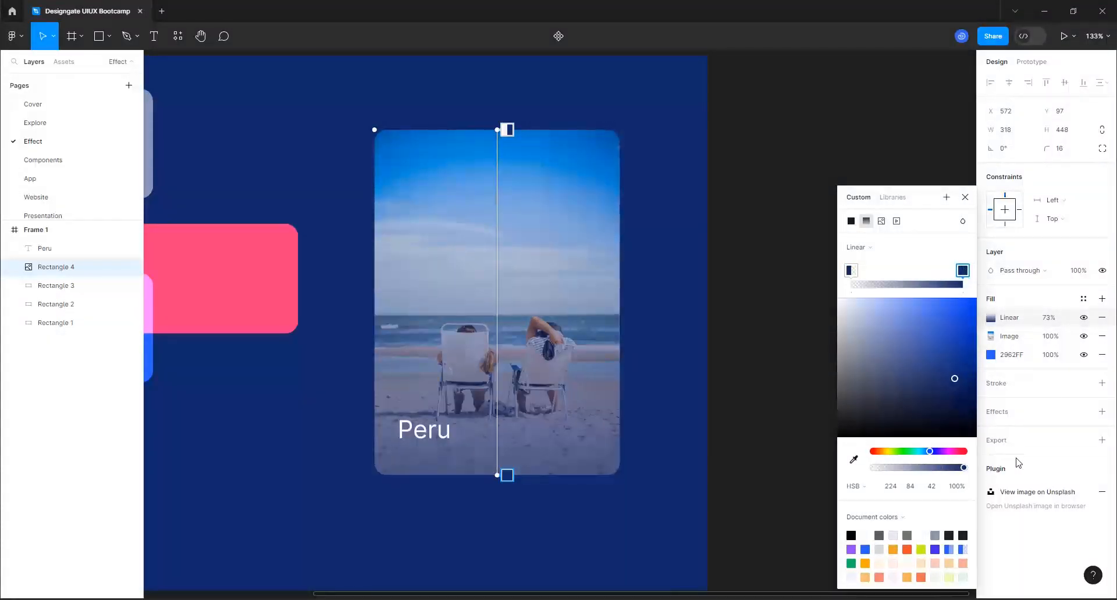
pyautogui.moveTo(507, 475); pyautogui.dragTo(507, 422)
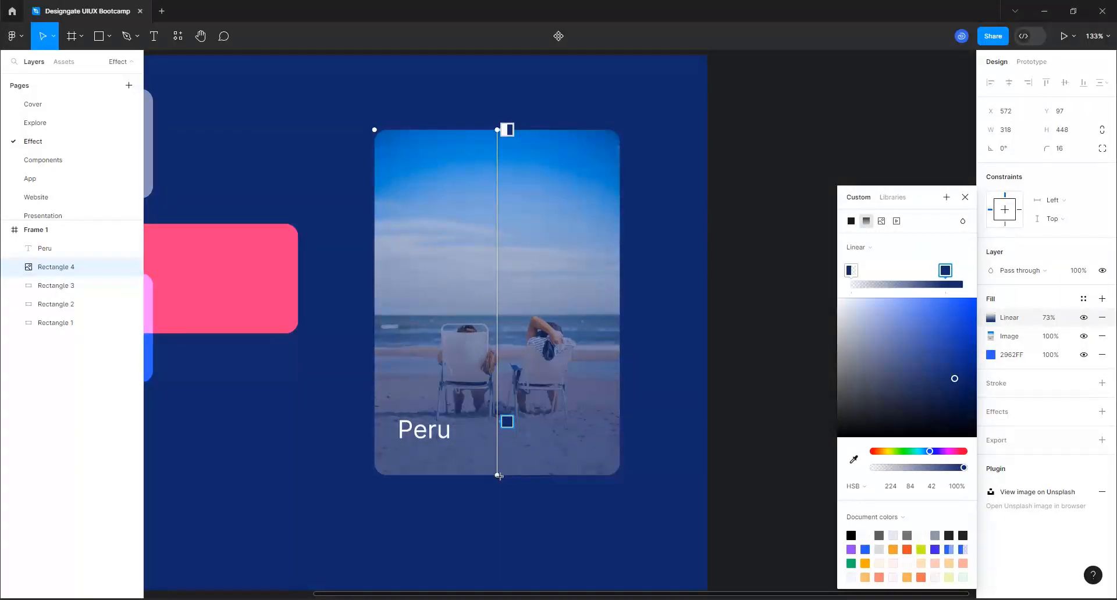
pyautogui.hotkey('ctrl', 'z')
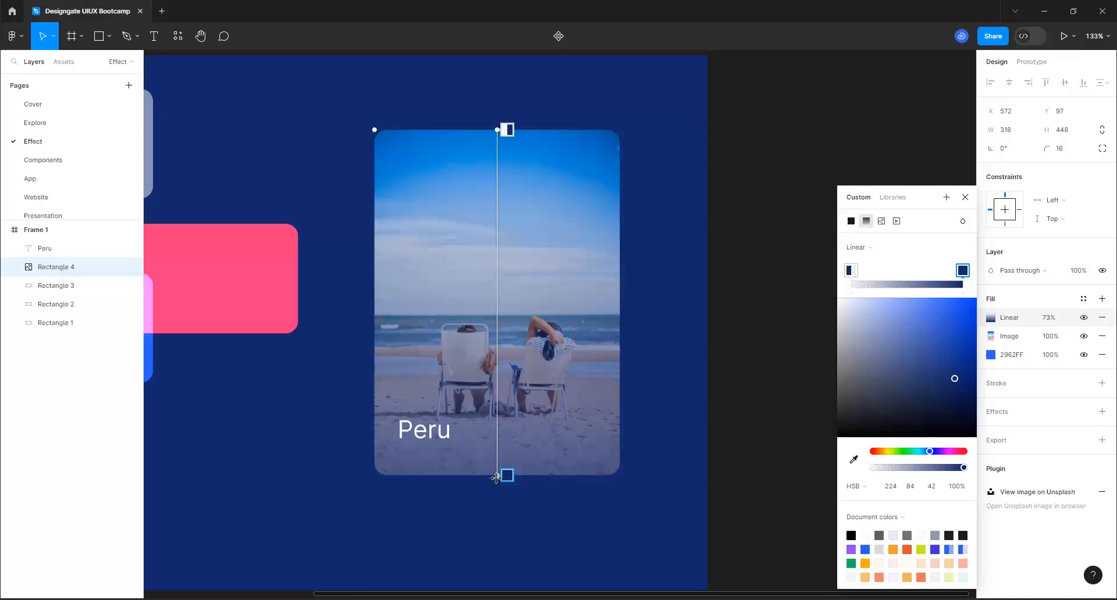
# Shorten the navy overlay gradient so its lower end sits just above the Peru label, and set the gradient fill's opacity to 100%
pyautogui.moveTo(496, 479); pyautogui.dragTo(491, 412)
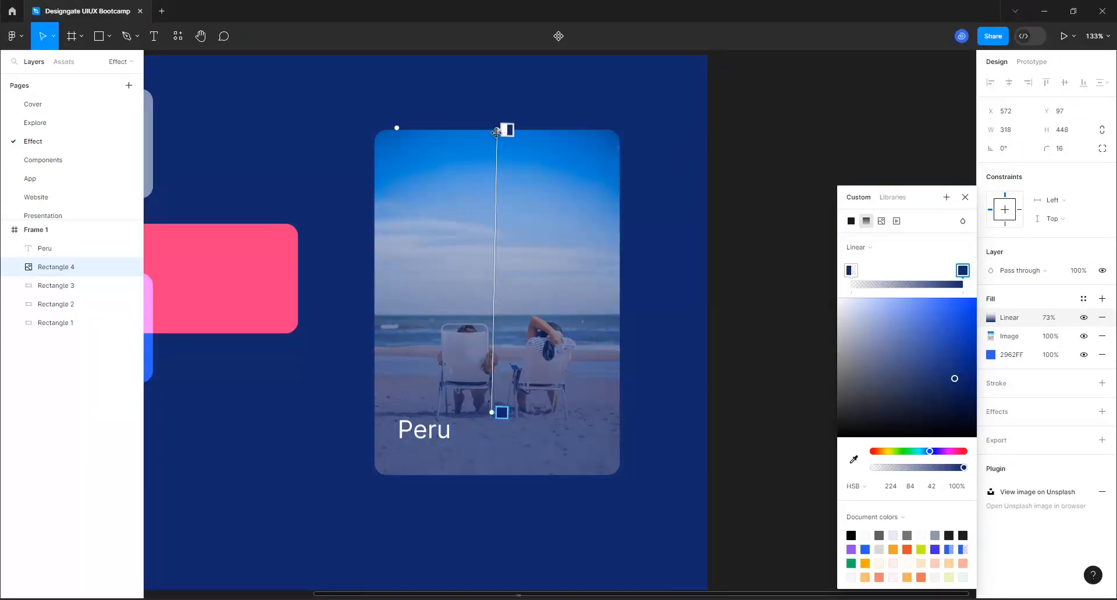
pyautogui.moveTo(496, 132); pyautogui.dragTo(493, 132)
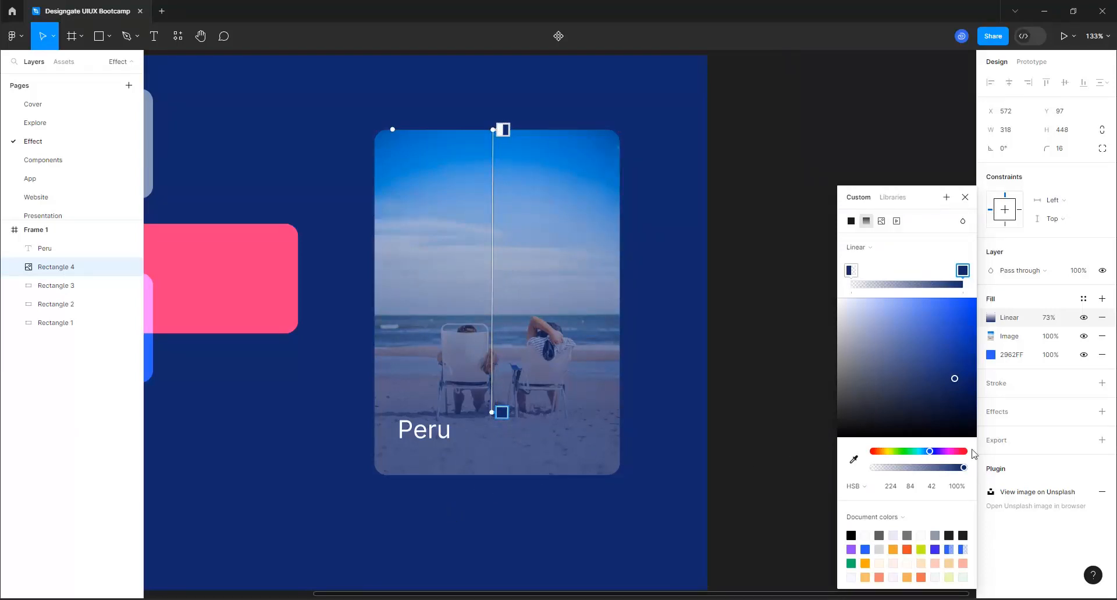
pyautogui.click(1051, 327)
pyautogui.write('100')
pyautogui.press('Return')
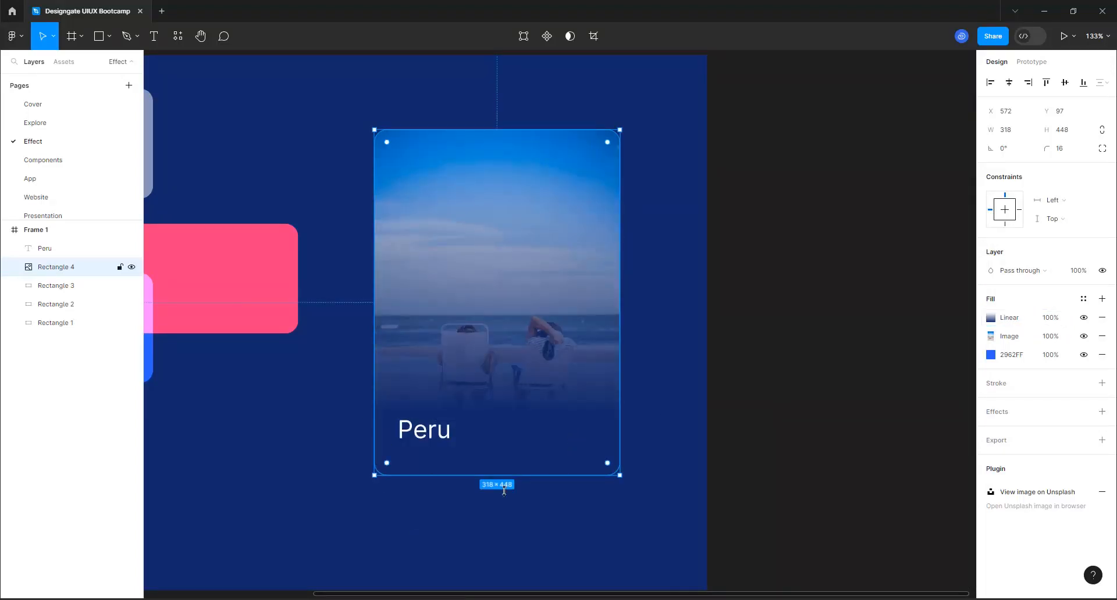
# Reduce the opacity of the overlay gradient's solid navy bottom stop to 89%
pyautogui.click(992, 318)
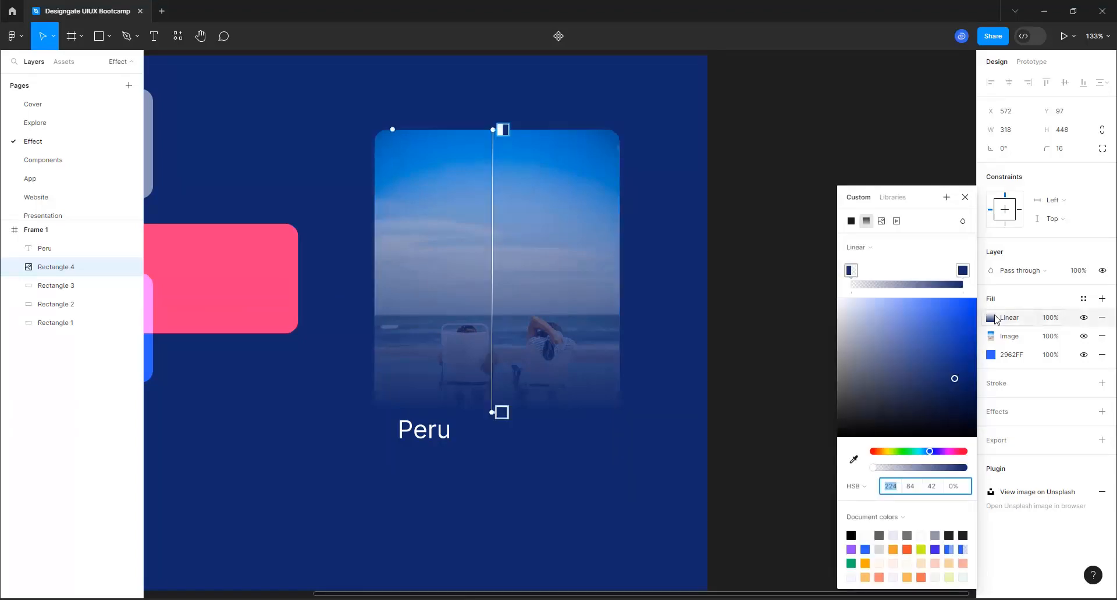
pyautogui.click(965, 272)
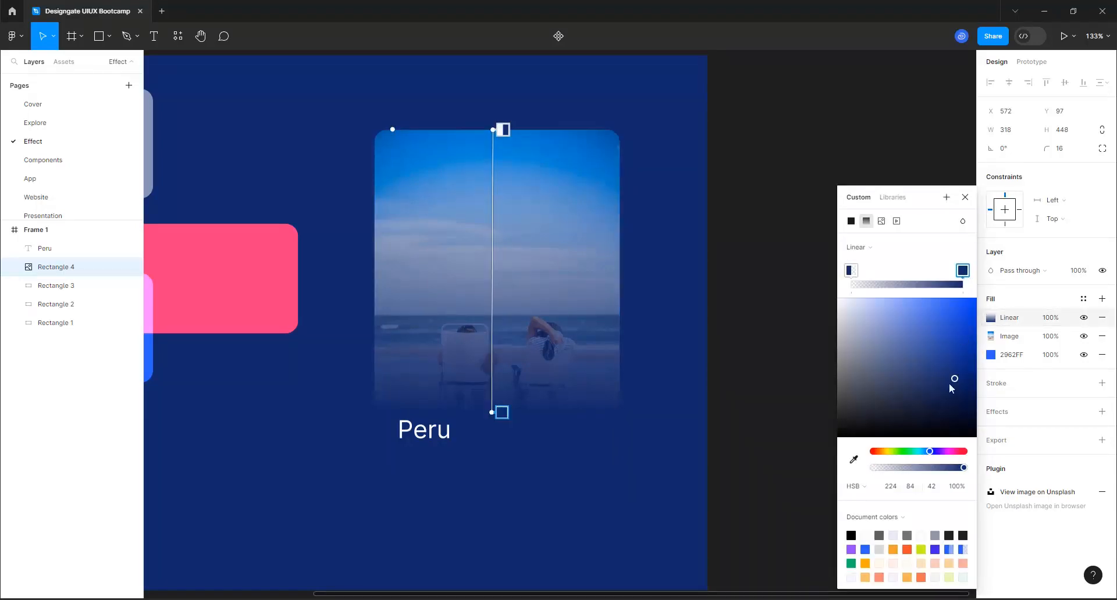
pyautogui.click(944, 468)
pyautogui.moveTo(945, 469); pyautogui.dragTo(955, 469)
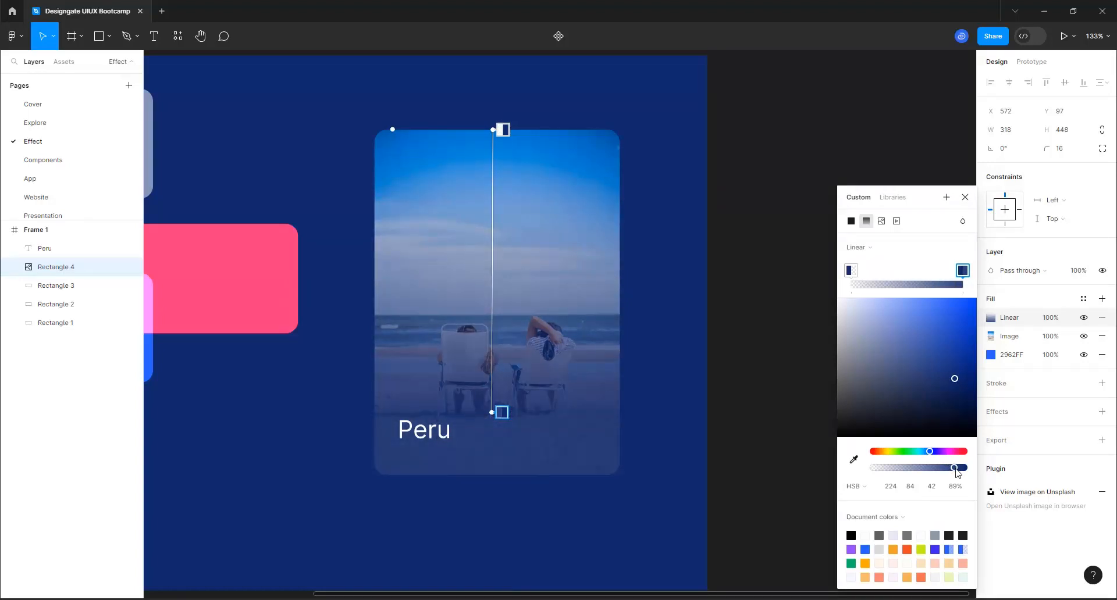
pyautogui.click(965, 197)
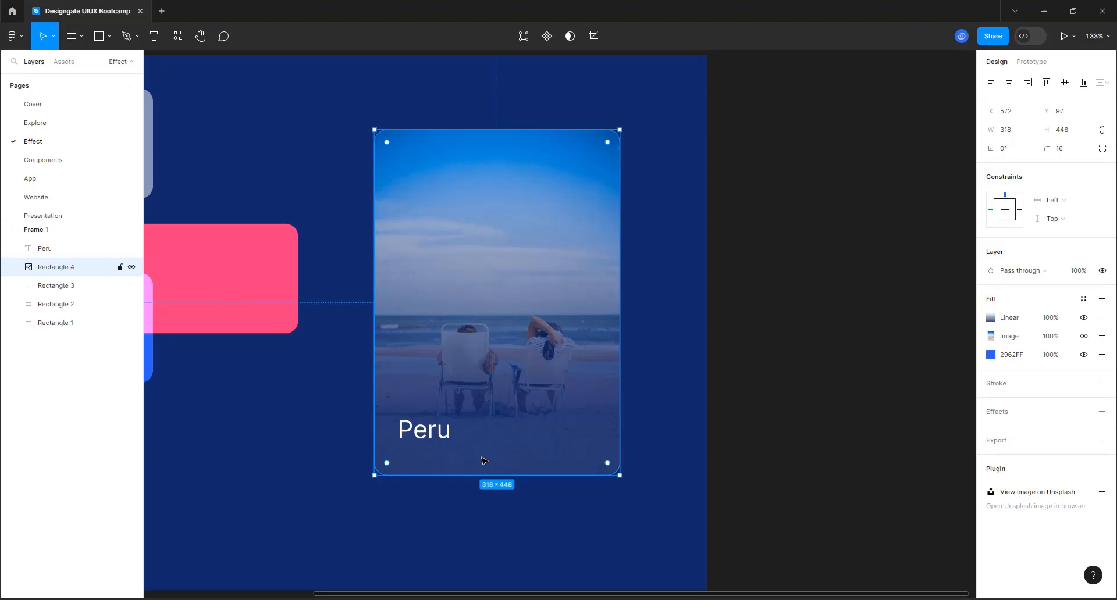
pyautogui.scroll(-5, 733, 308)
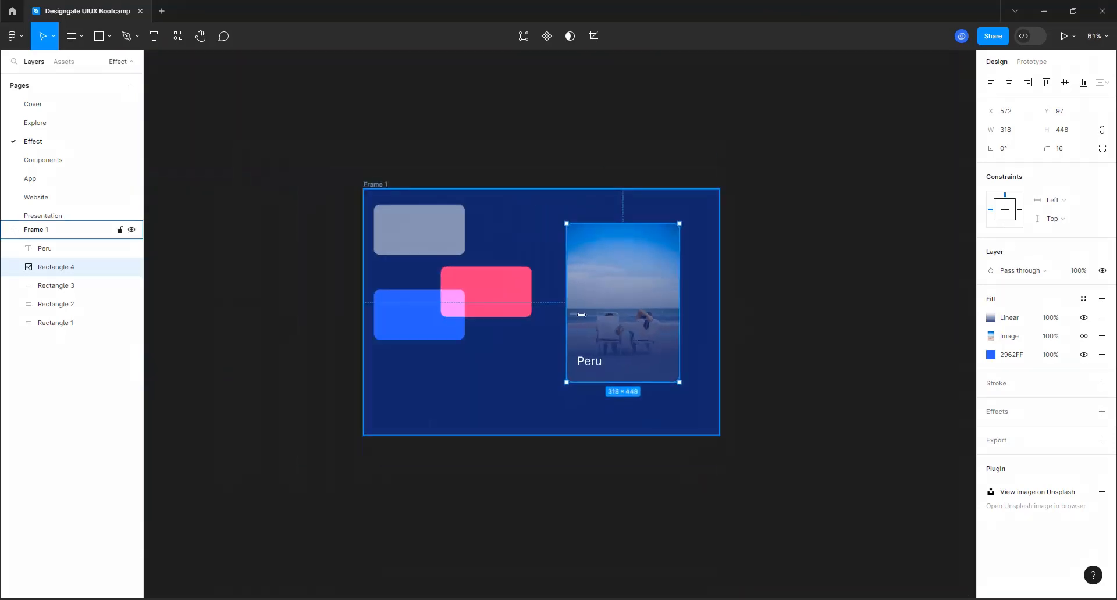
pyautogui.moveTo(618, 281); pyautogui.dragTo(563, 290)
pyautogui.hotkey('ctrl', 'z')
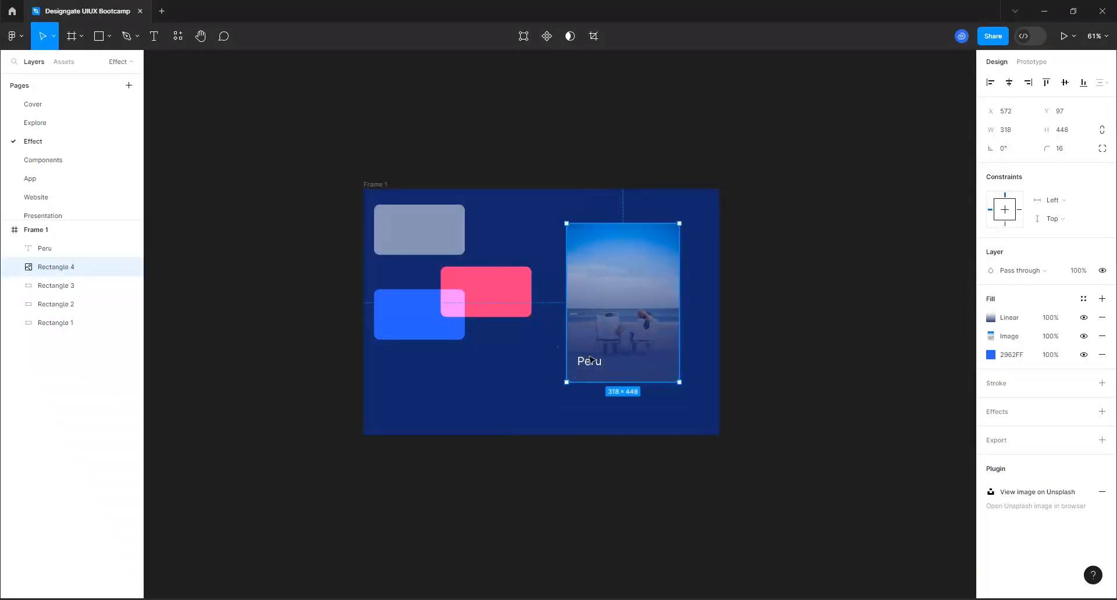
# Group the Peru label with the beach photo and move the group slightly down within the frame
pyautogui.click(591, 368)
pyautogui.keyDown('shift'); pyautogui.click(618, 305); pyautogui.keyUp('shift')
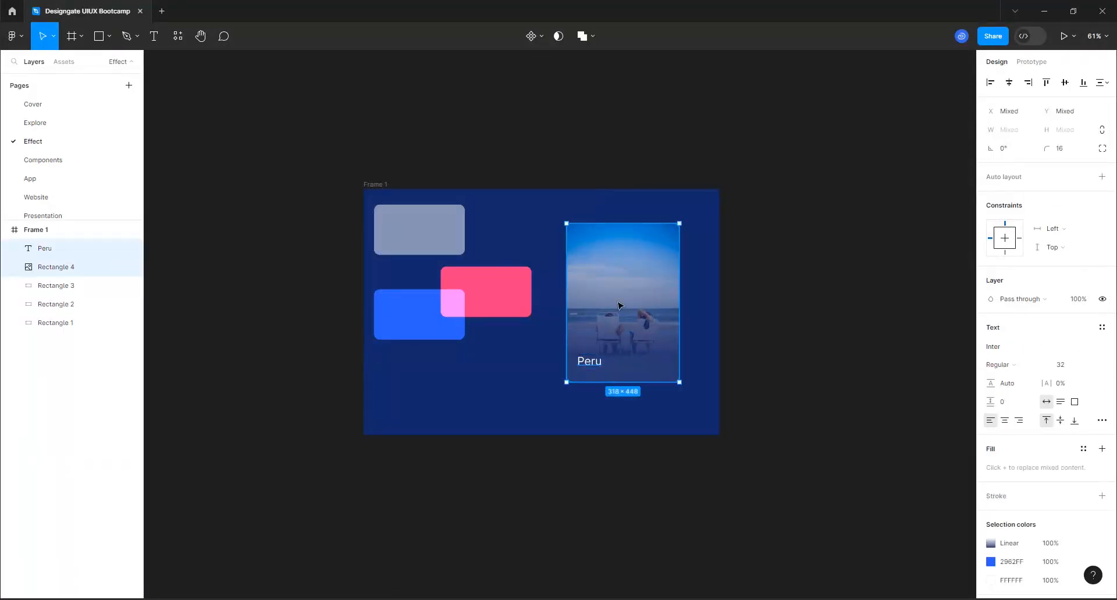
pyautogui.hotkey('ctrl', 'g')
pyautogui.moveTo(618, 293); pyautogui.dragTo(621, 304)
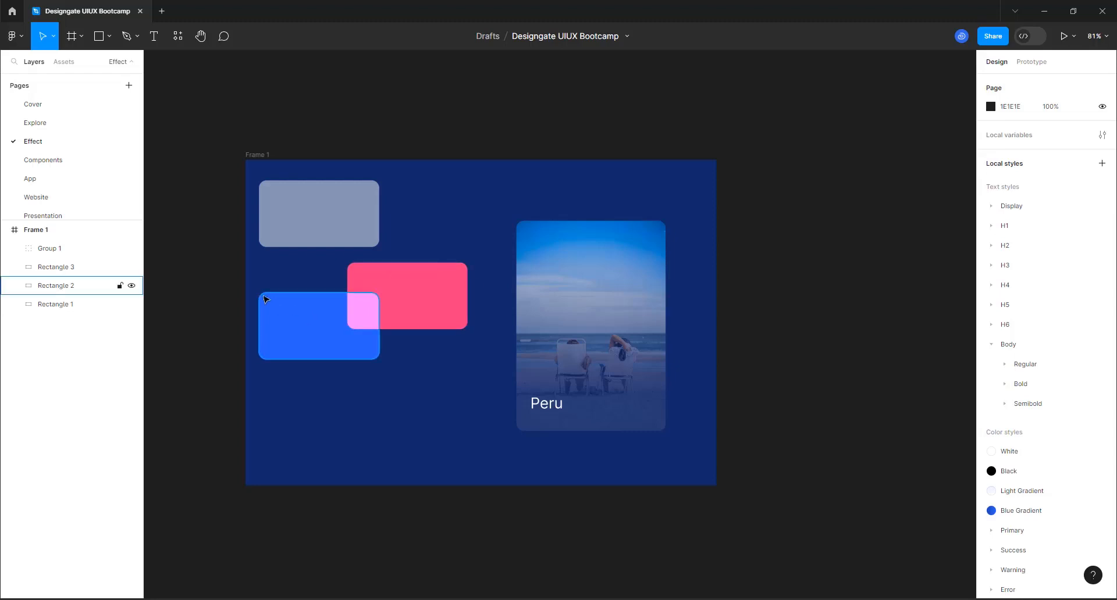
# Rename the navy frame as "Fill transparency and Blending Mode"
pyautogui.keyDown('ctrl'); pyautogui.scroll(-3, 197, 269); pyautogui.keyUp('ctrl')
pyautogui.keyDown('ctrl'); pyautogui.scroll(-1, 217, 235); pyautogui.keyUp('ctrl')
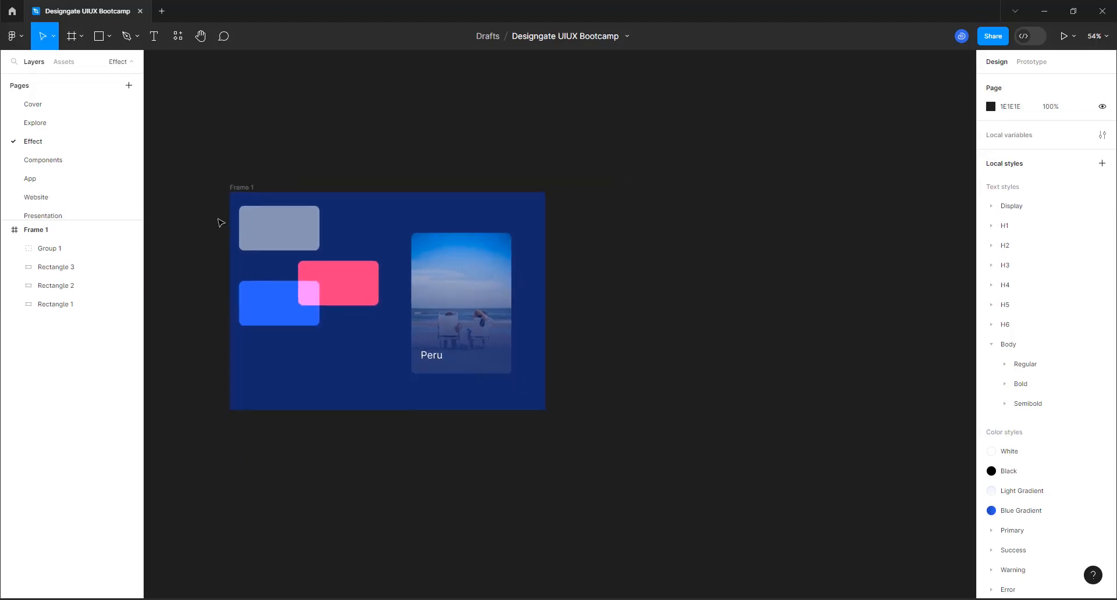
pyautogui.click(238, 196)
pyautogui.click(239, 194)
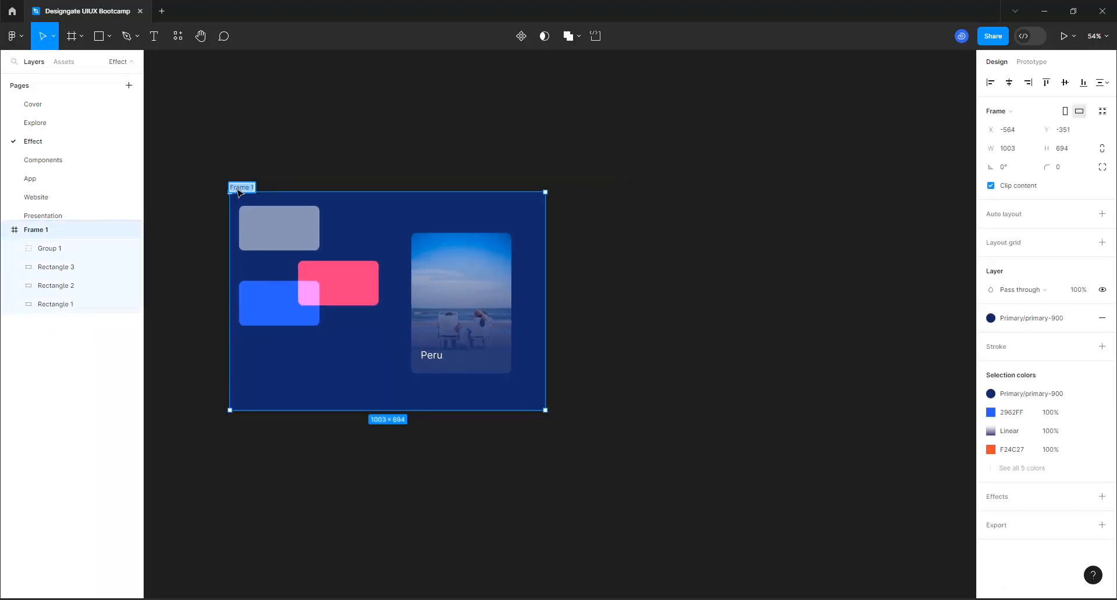
pyautogui.write('Fill transparency and Blending Mode')
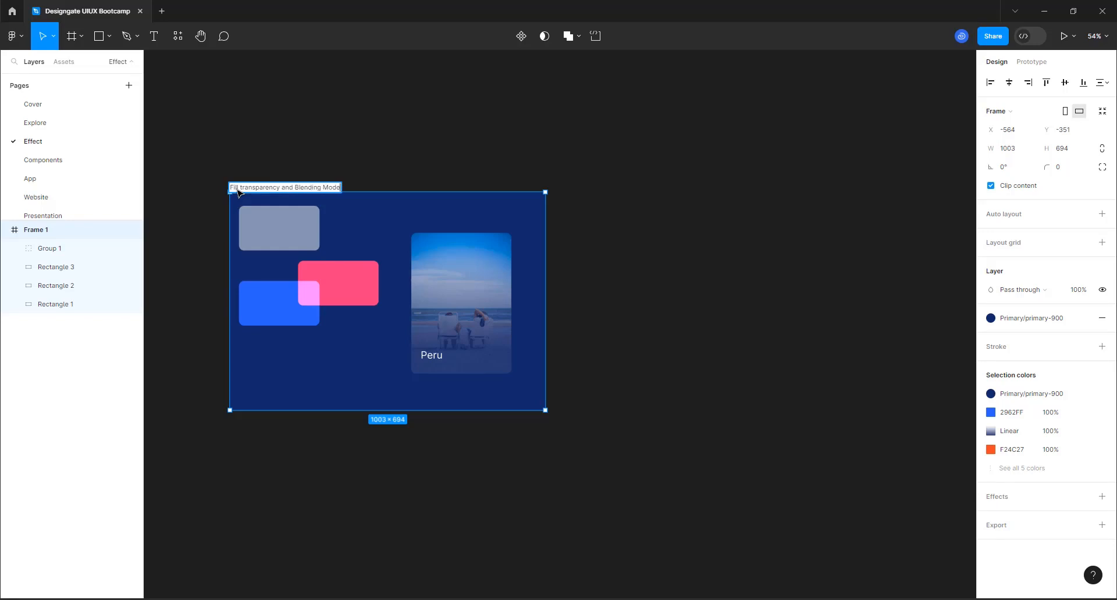
pyautogui.press('Return')
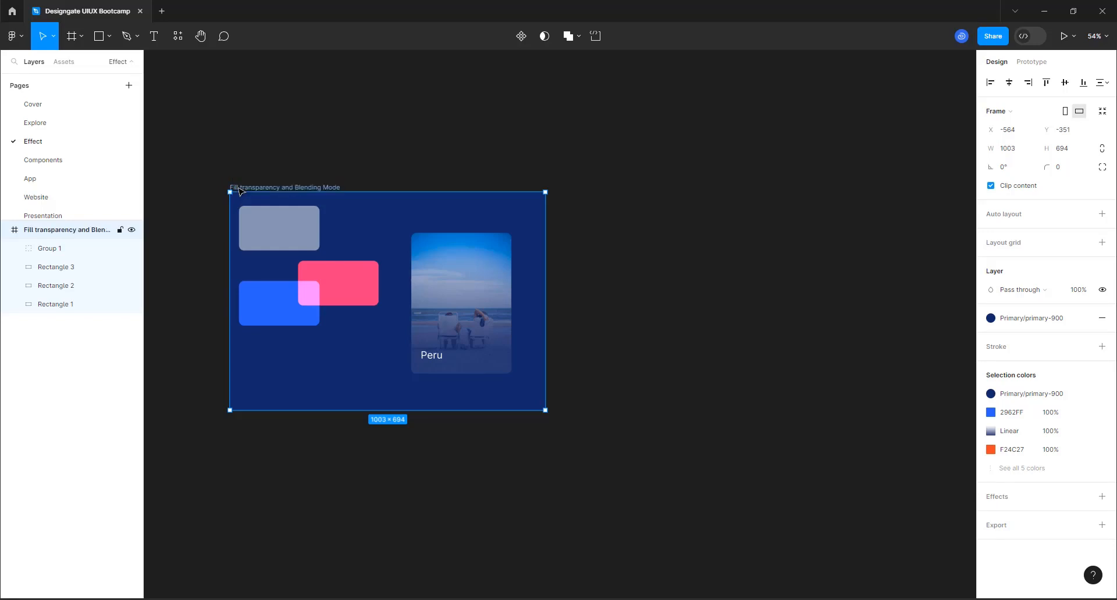
pyautogui.click(239, 167)
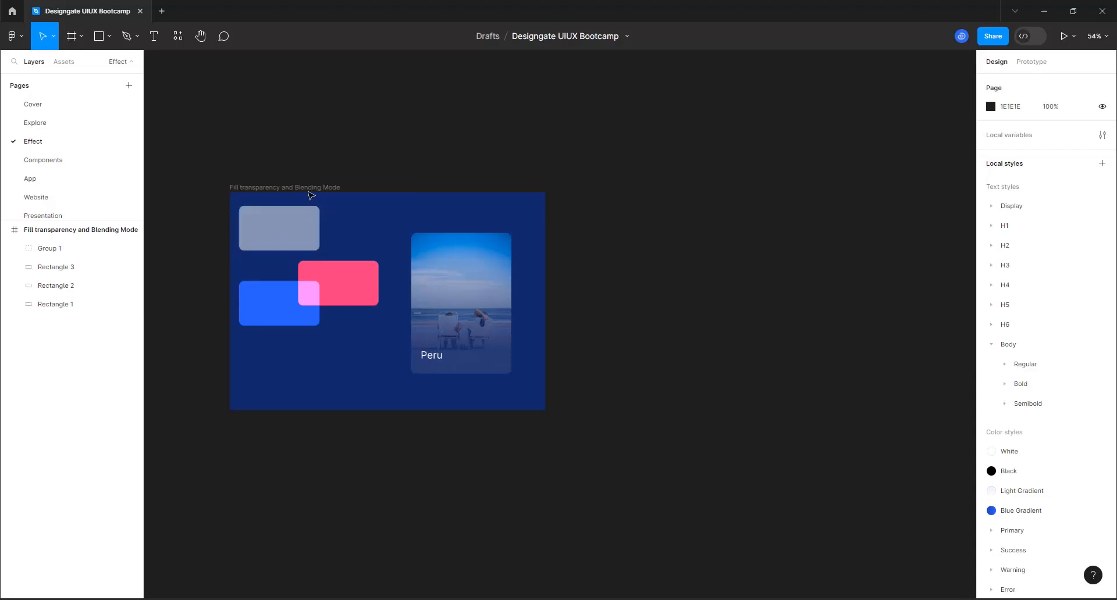
# Add a 1440 × 1024 Desktop preset frame beside the navy frame and rename it "Gradient"
pyautogui.click(70, 39)
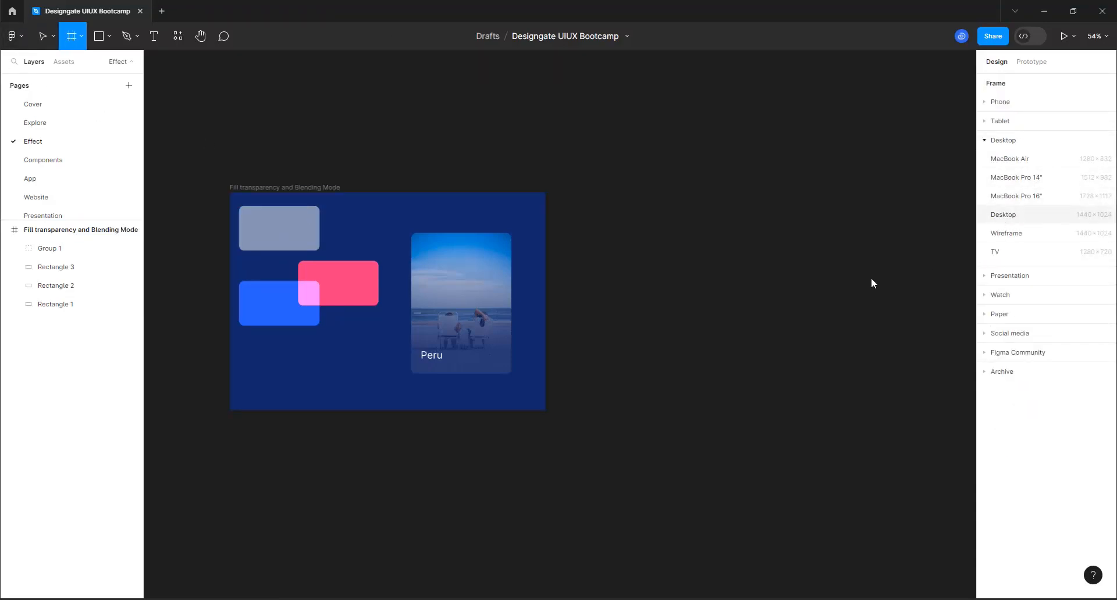
pyautogui.click(1006, 215)
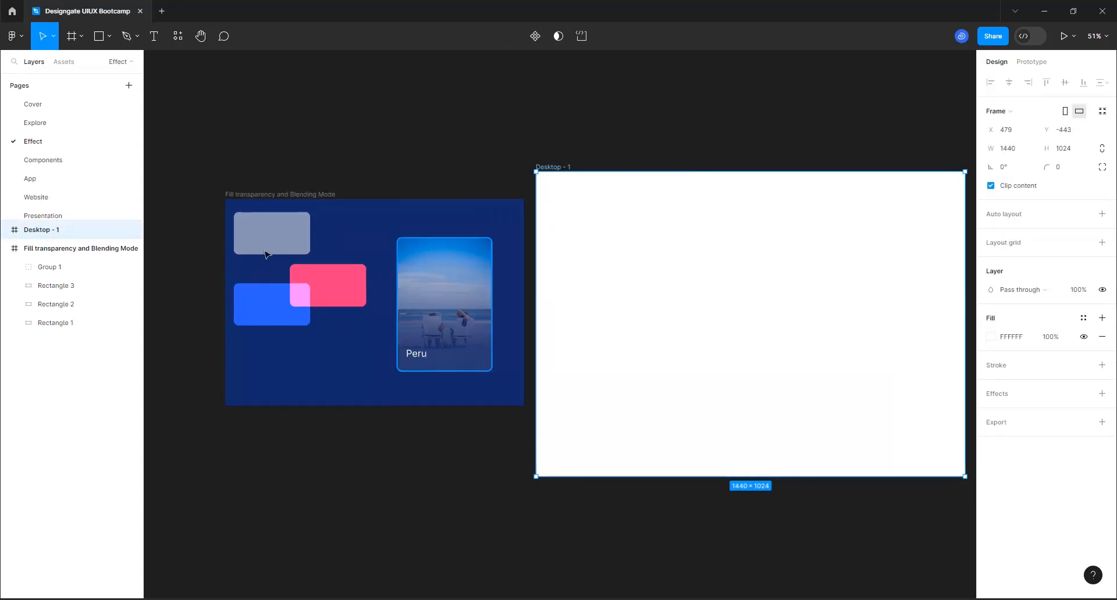
pyautogui.scroll(-5, 302, 289)
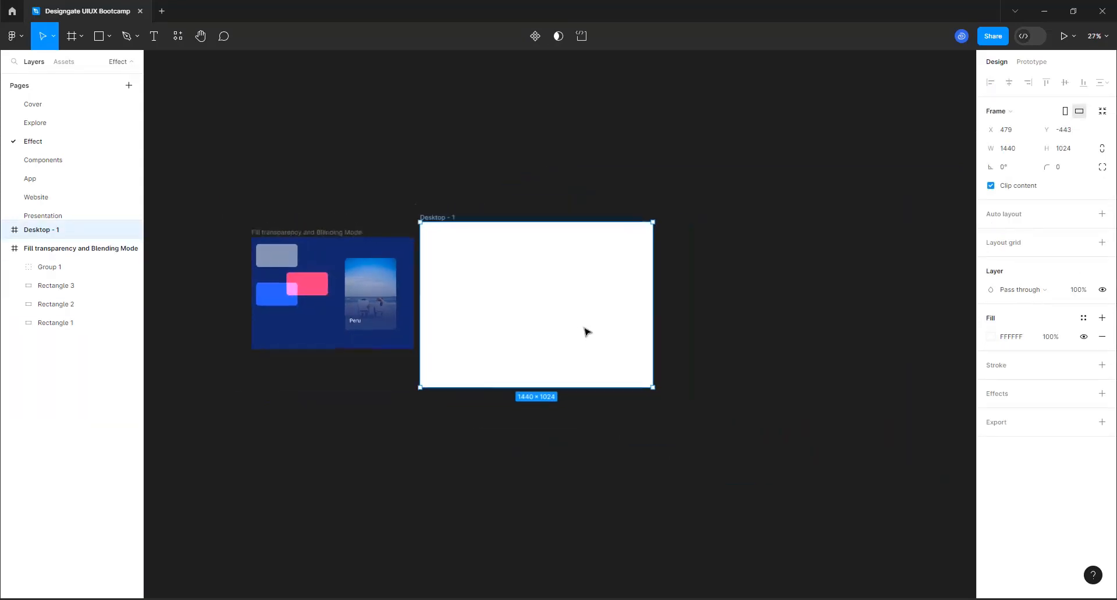
pyautogui.scroll(5, 586, 332)
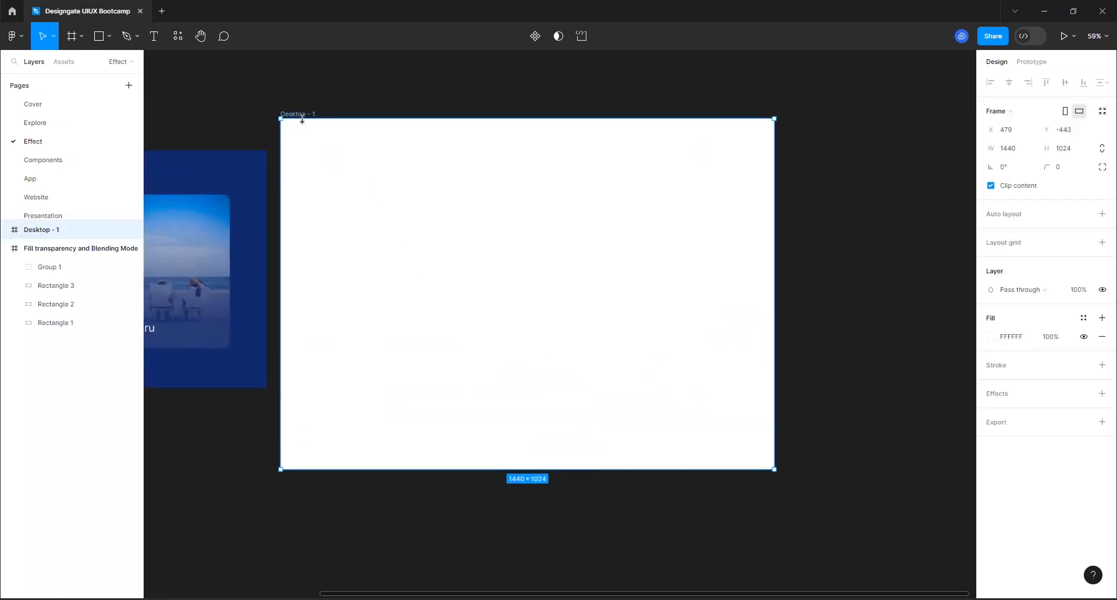
pyautogui.doubleClick(305, 115)
pyautogui.write('Gradient')
pyautogui.press('Return')
pyautogui.scroll(2, 458, 152)
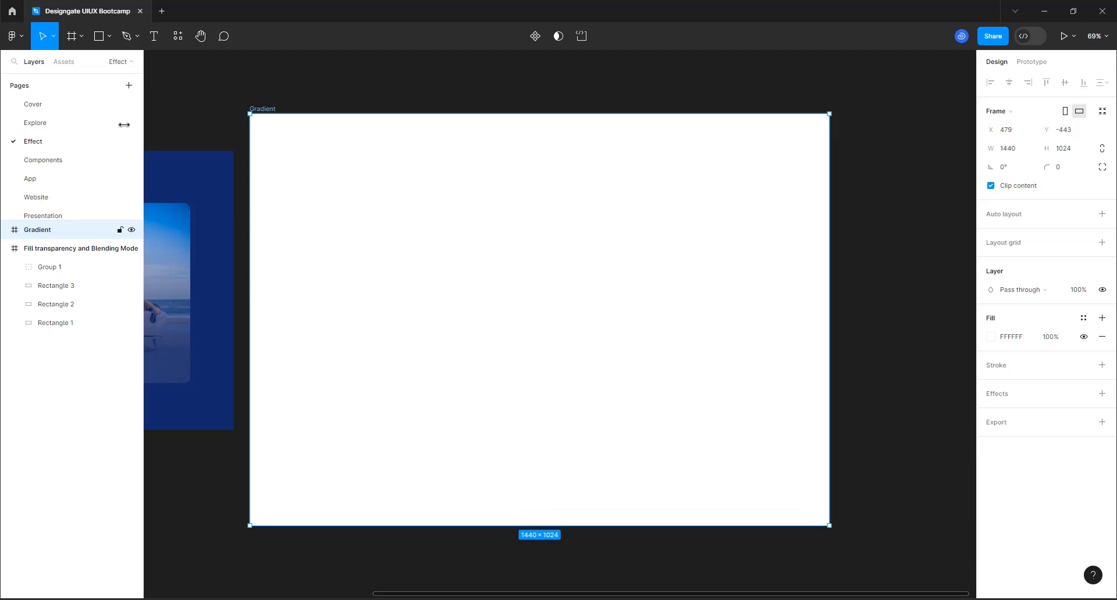
# Draw a rectangle about 681 × 198 in the Gradient frame's upper-left area and fill it with the document color 3F27F2
pyautogui.click(99, 38)
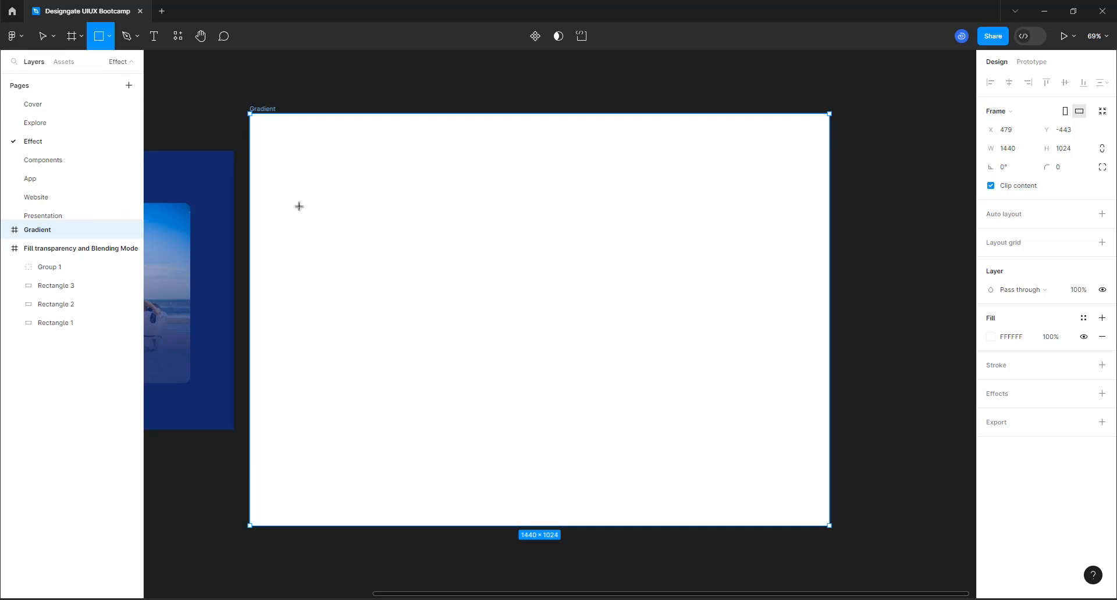
pyautogui.moveTo(291, 177)
pyautogui.mouseDown()
pyautogui.moveTo(523, 256)
pyautogui.moveTo(565, 257)
pyautogui.mouseUp()
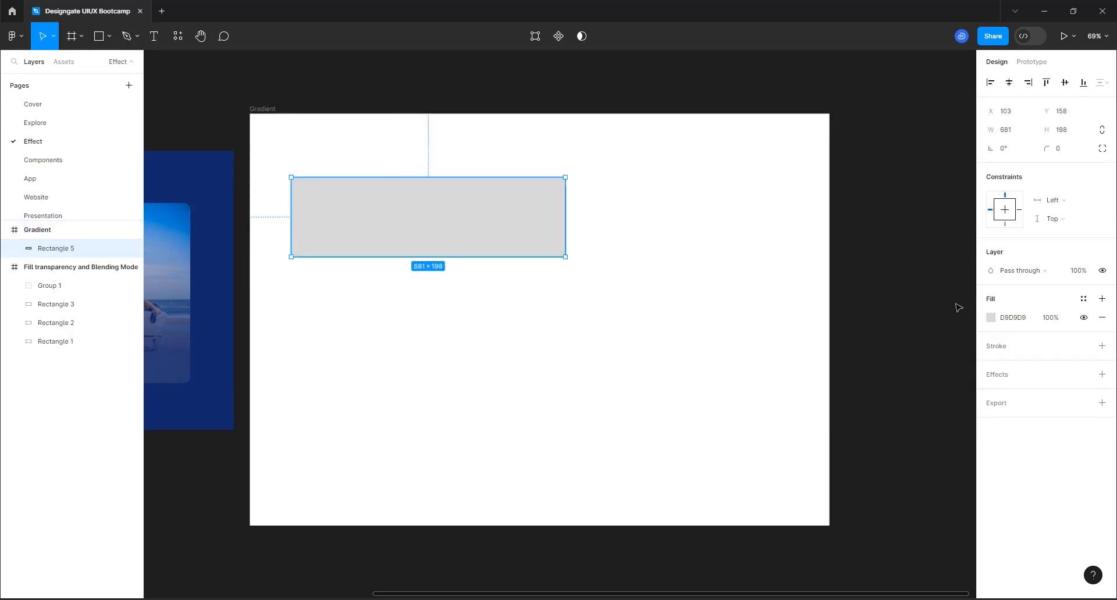
pyautogui.click(997, 317)
pyautogui.click(991, 317)
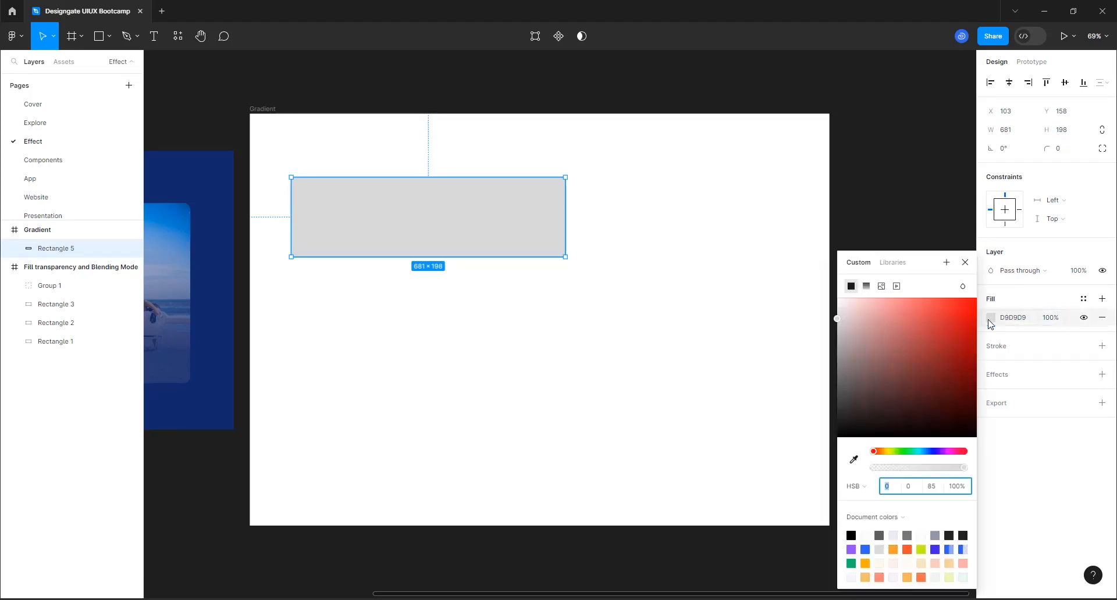
pyautogui.click(935, 549)
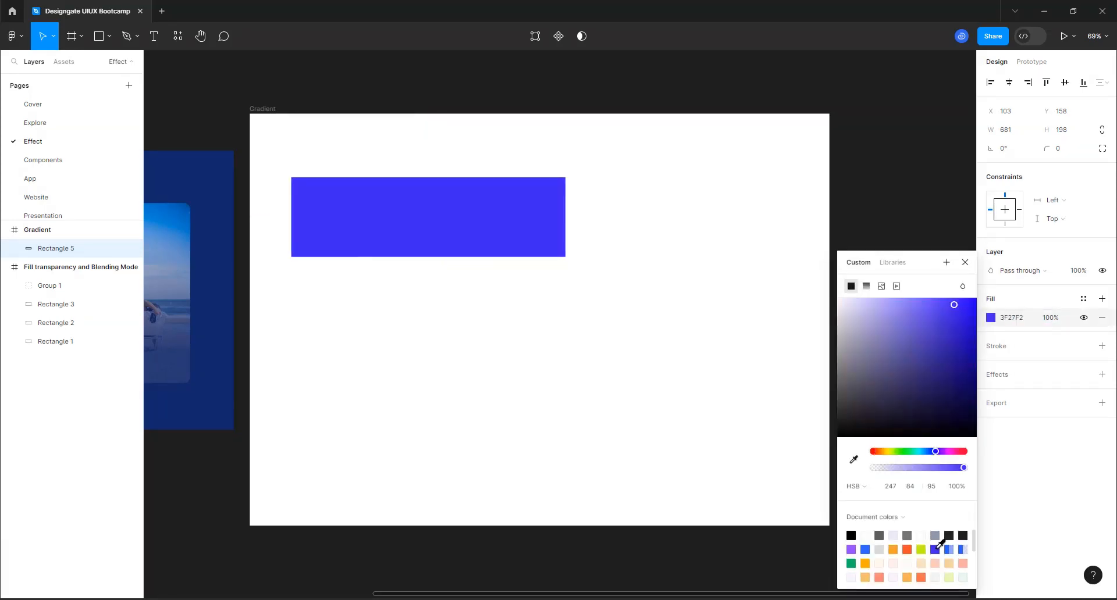
# Change the rectangle's fill to a linear gradient running diagonally from its lower-left corner to near its upper-right corner
pyautogui.scroll(1, 460, 145)
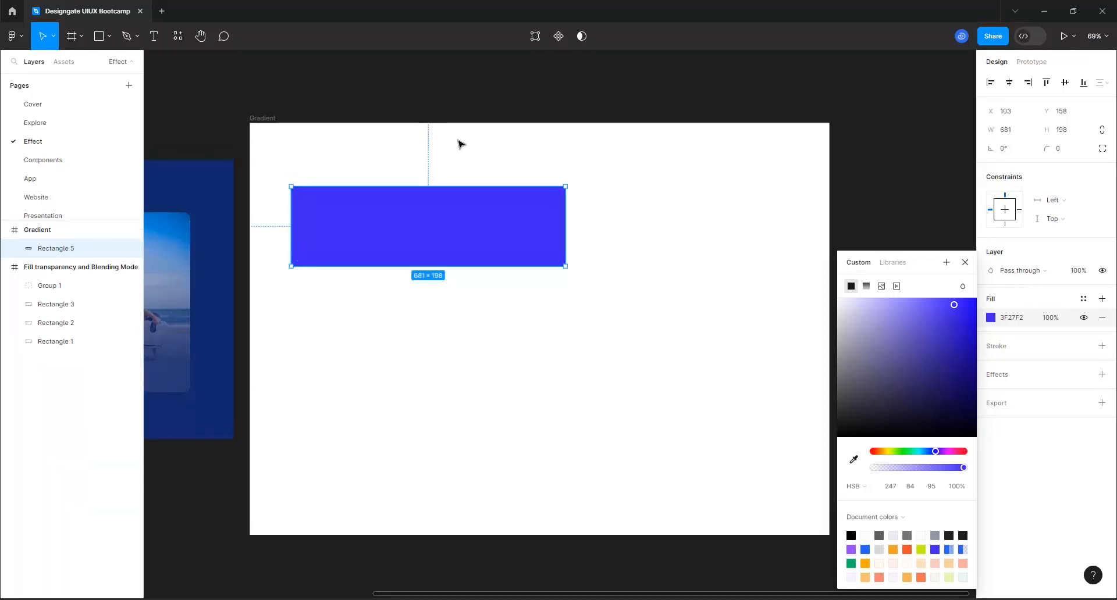
pyautogui.scroll(2, 448, 187)
pyautogui.scroll(1, 453, 200)
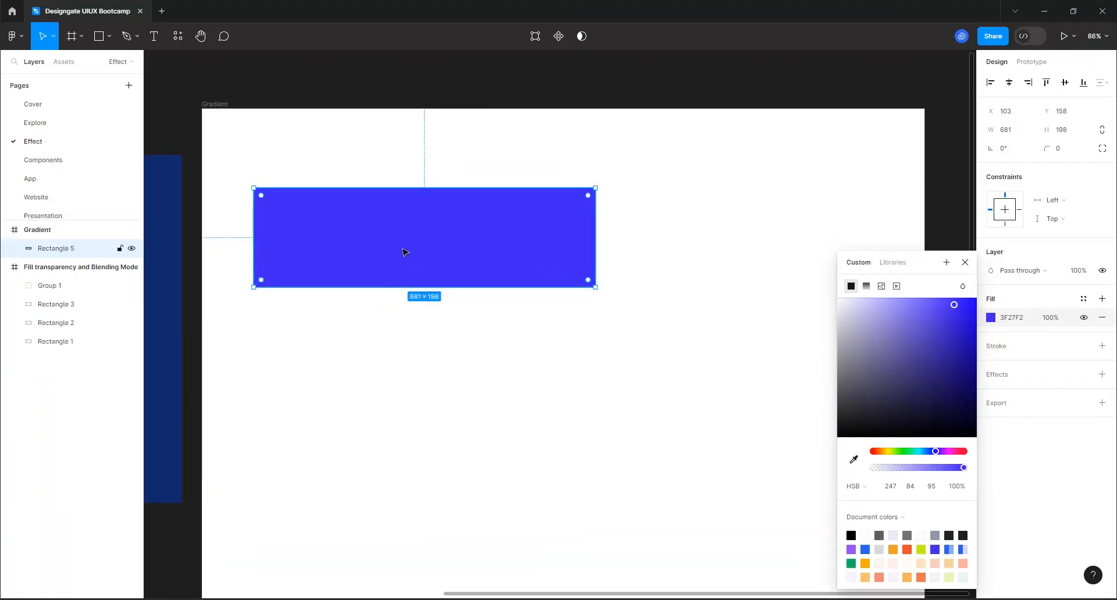
pyautogui.click(871, 291)
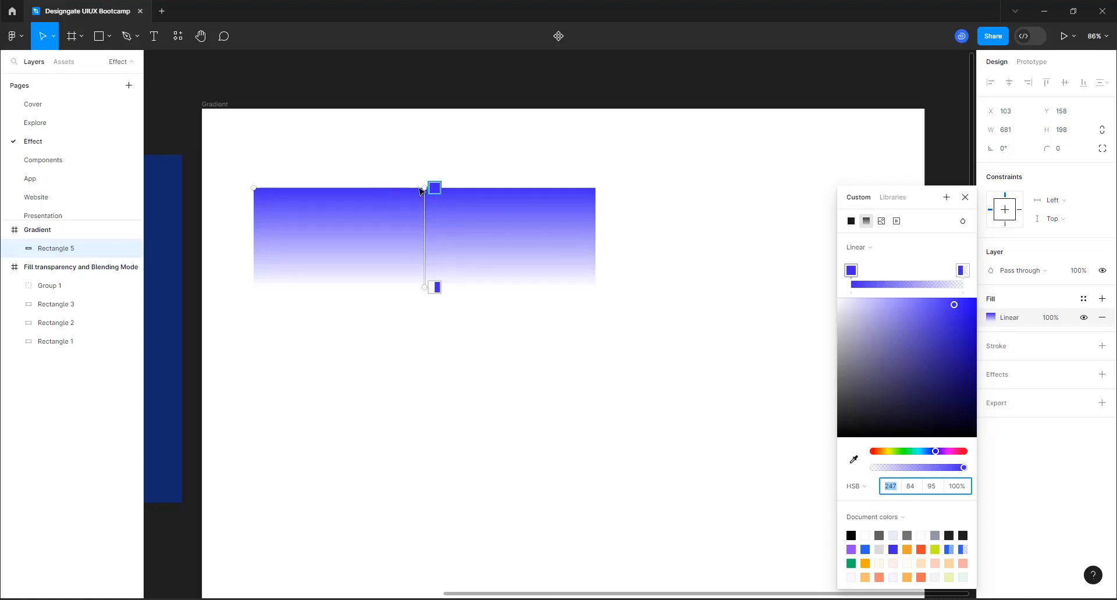
pyautogui.moveTo(420, 190); pyautogui.dragTo(271, 289)
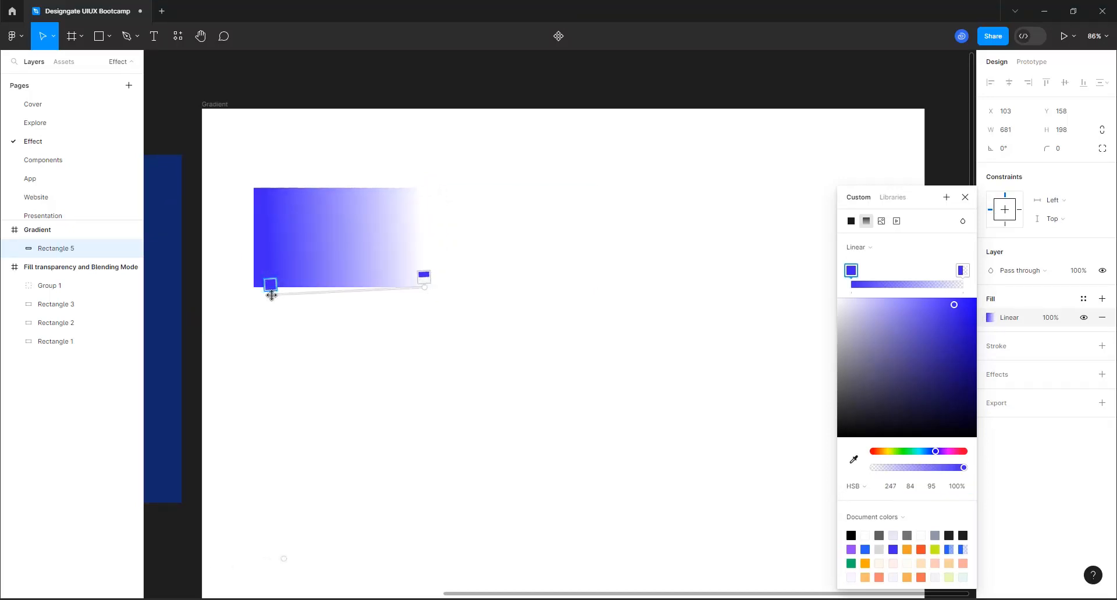
pyautogui.click(427, 284)
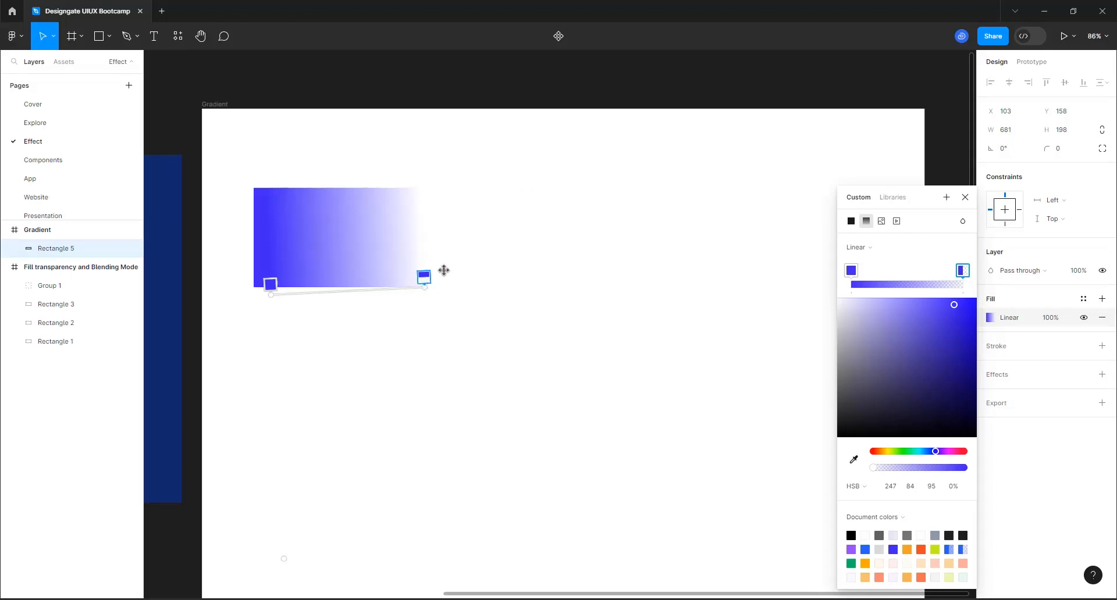
pyautogui.moveTo(426, 285); pyautogui.dragTo(569, 185)
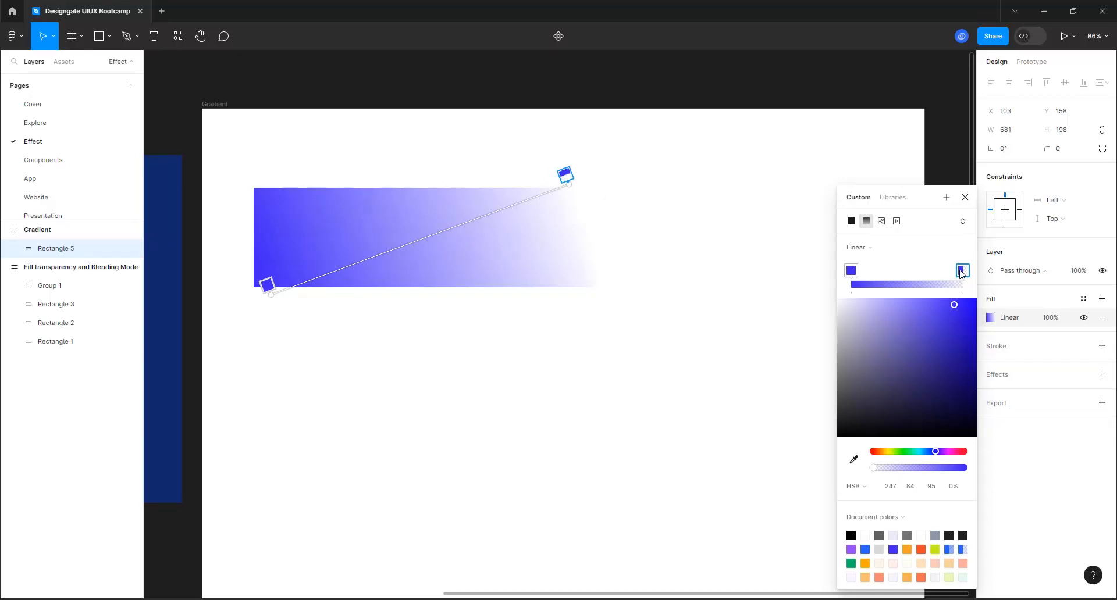
# Sample the rectangle's solid blue for the transparent end stop and set that stop's hue to 260
pyautogui.click(854, 461)
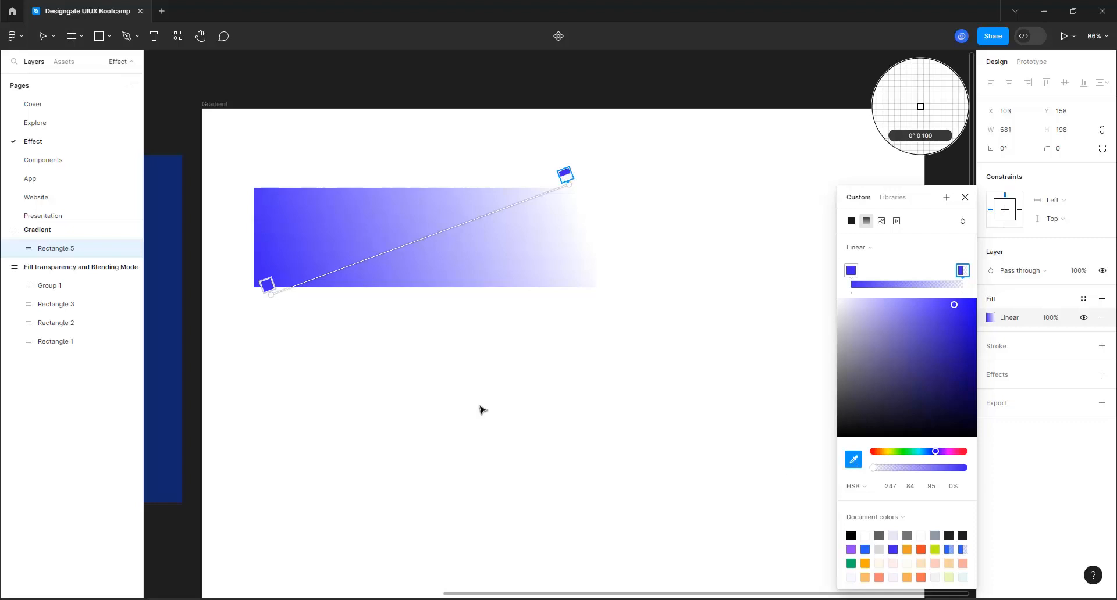
pyautogui.click(268, 264)
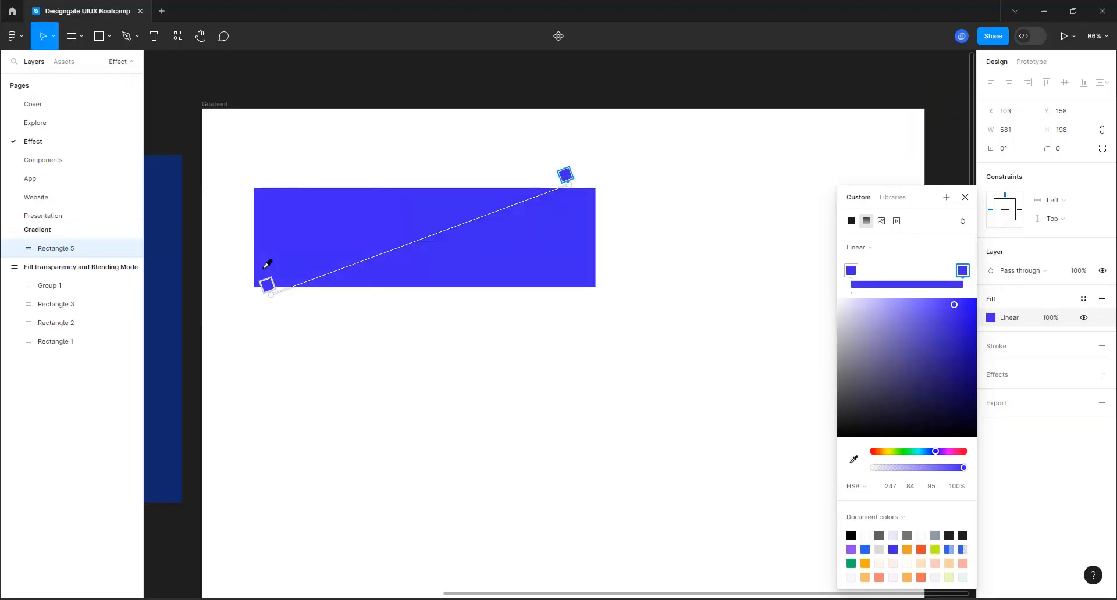
pyautogui.click(891, 489)
pyautogui.write('260')
pyautogui.press('Return')
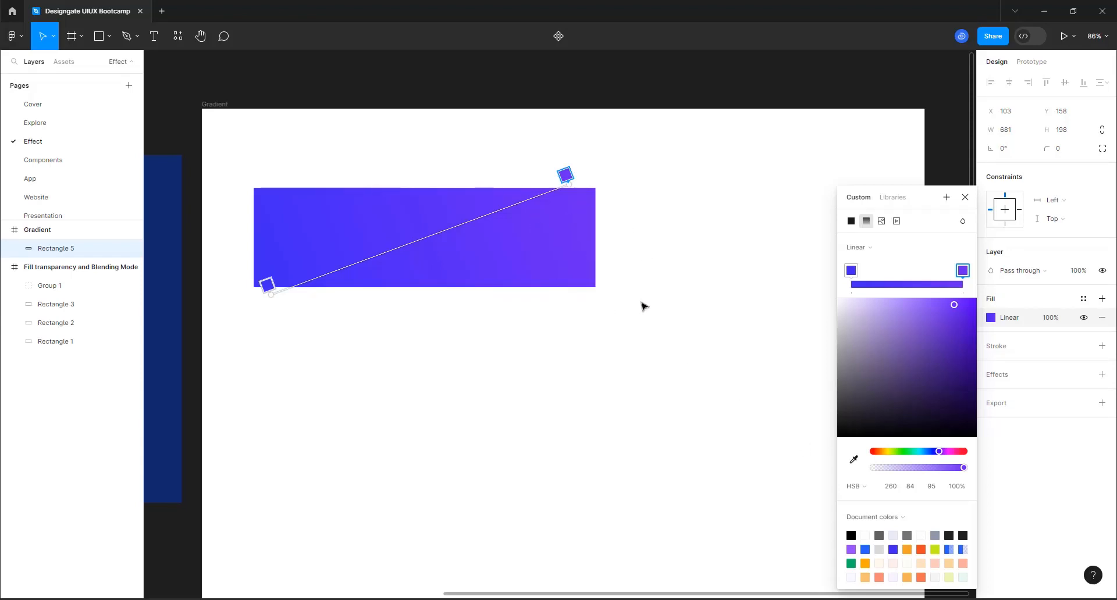
pyautogui.click(965, 197)
# Set the gradient rectangle's corner radius to 32
pyautogui.click(1067, 154)
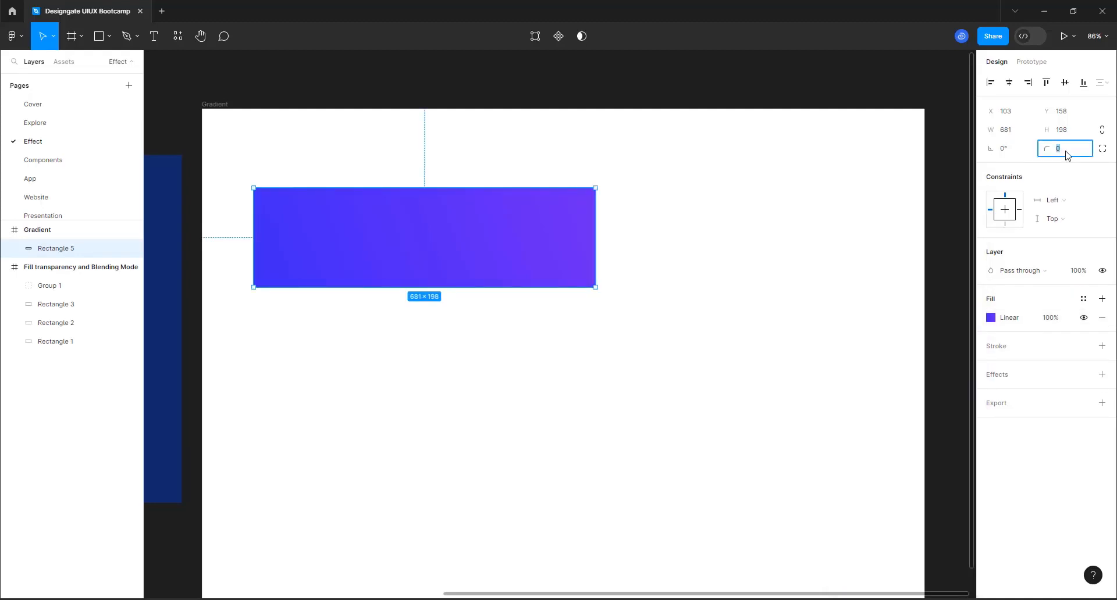
pyautogui.write('32')
pyautogui.press('Return')
# Duplicate the rounded gradient rectangle and place the copy directly below the original at Y 448
pyautogui.click(432, 374)
pyautogui.click(430, 226)
pyautogui.hotkey('ctrl', 'd')
pyautogui.moveTo(430, 227); pyautogui.dragTo(433, 372)
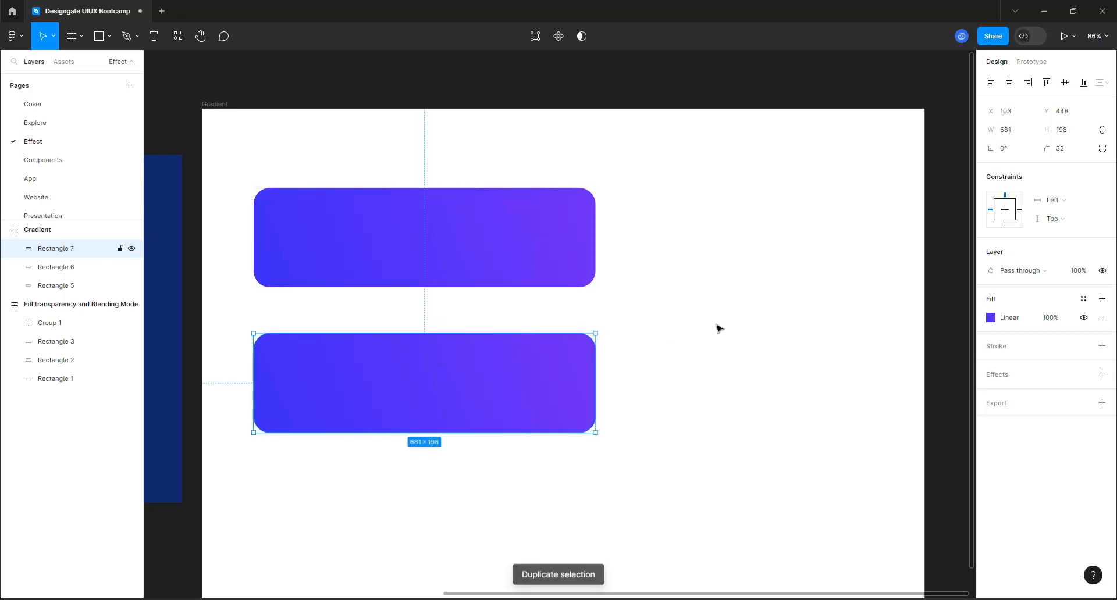
# Add a third stop near the middle of the lower rectangle's linear gradient, keeping the blue and purple end stops in place
pyautogui.click(990, 318)
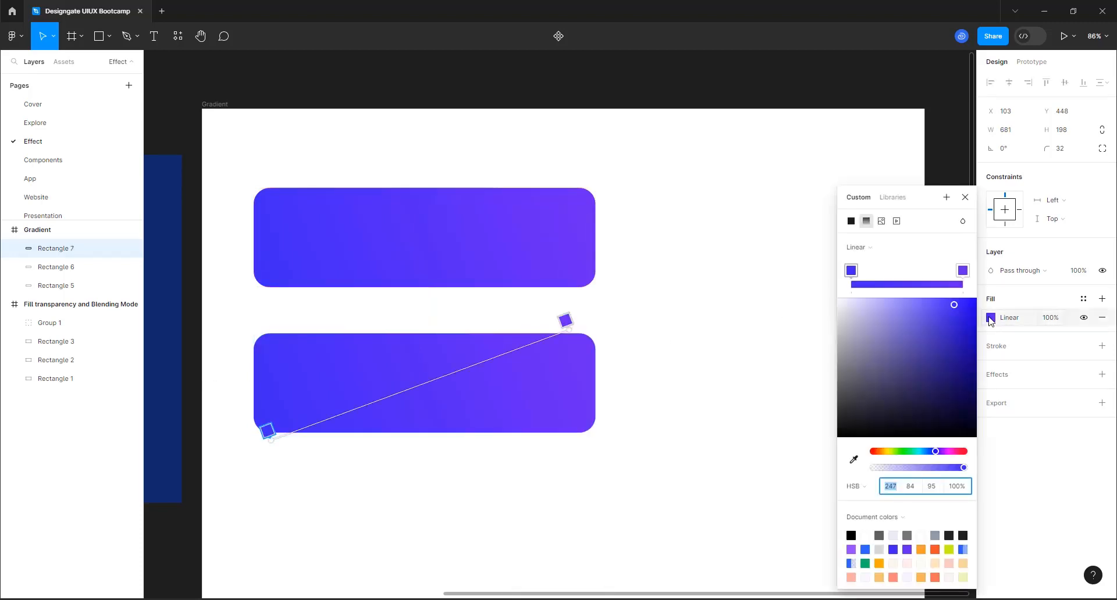
pyautogui.click(905, 283)
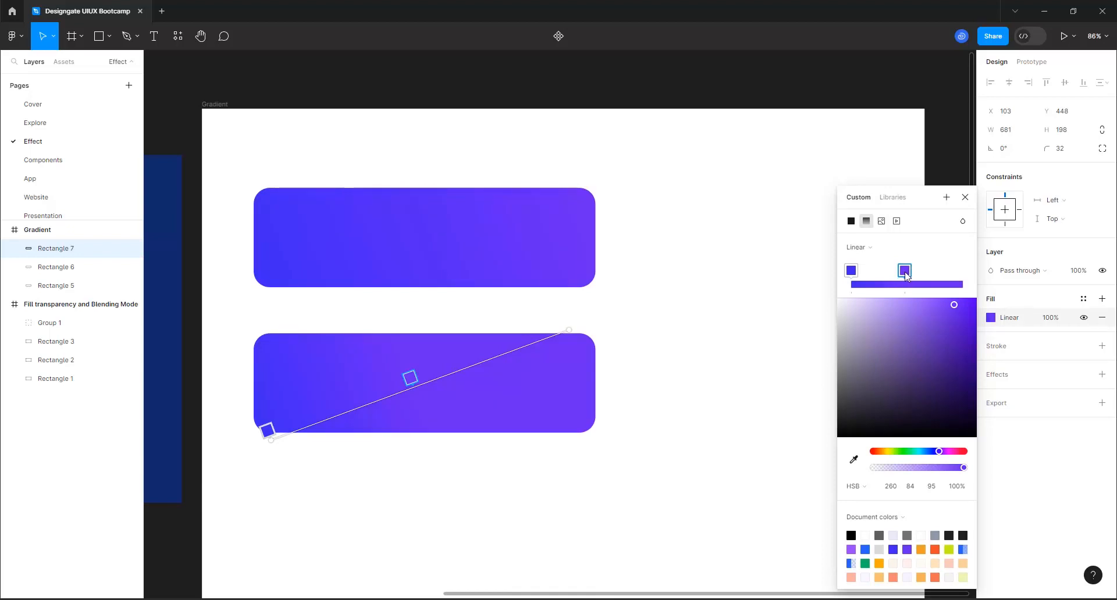
pyautogui.moveTo(905, 273)
pyautogui.mouseDown()
pyautogui.moveTo(963, 273)
pyautogui.moveTo(895, 278)
pyautogui.moveTo(903, 273)
pyautogui.mouseUp()
pyautogui.click(907, 282)
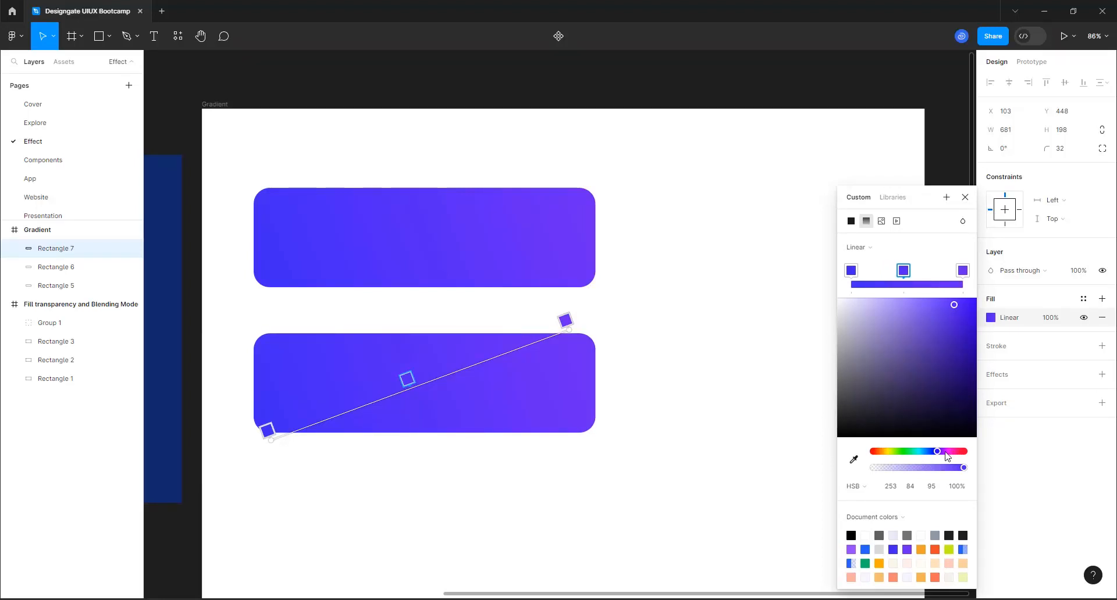
# Turn the end stop of the lower rectangle's gradient pink by setting its hue to 292
pyautogui.click(963, 271)
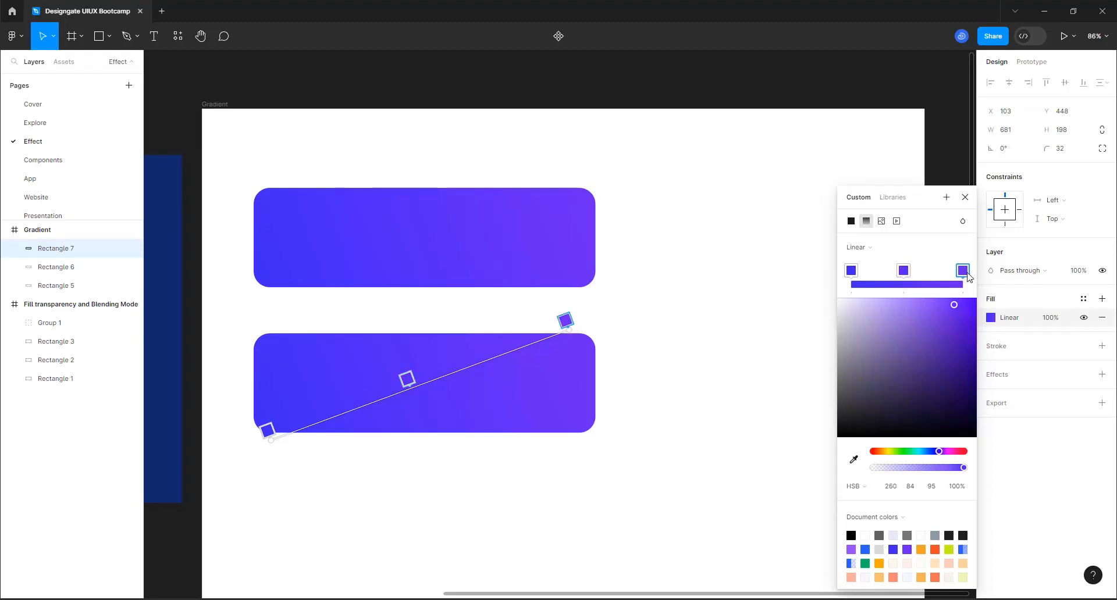
pyautogui.click(947, 454)
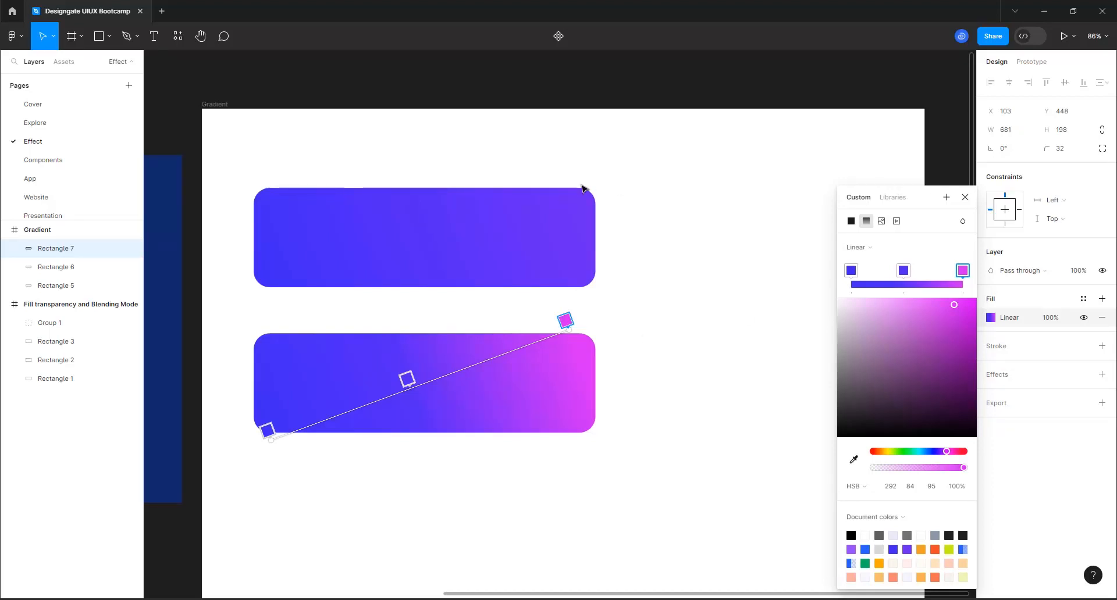
pyautogui.click(964, 198)
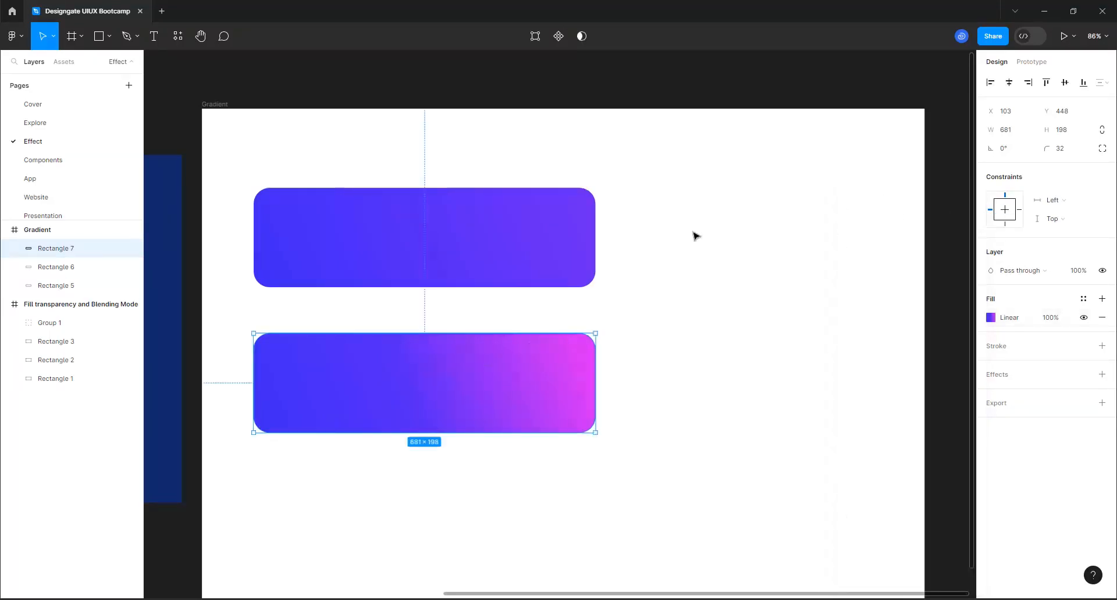
pyautogui.click(670, 244)
# Move the blue-to-pink rectangle up close beneath the top one, to X 112, Y 387
pyautogui.scroll(-3, 522, 246)
pyautogui.scroll(3, 489, 355)
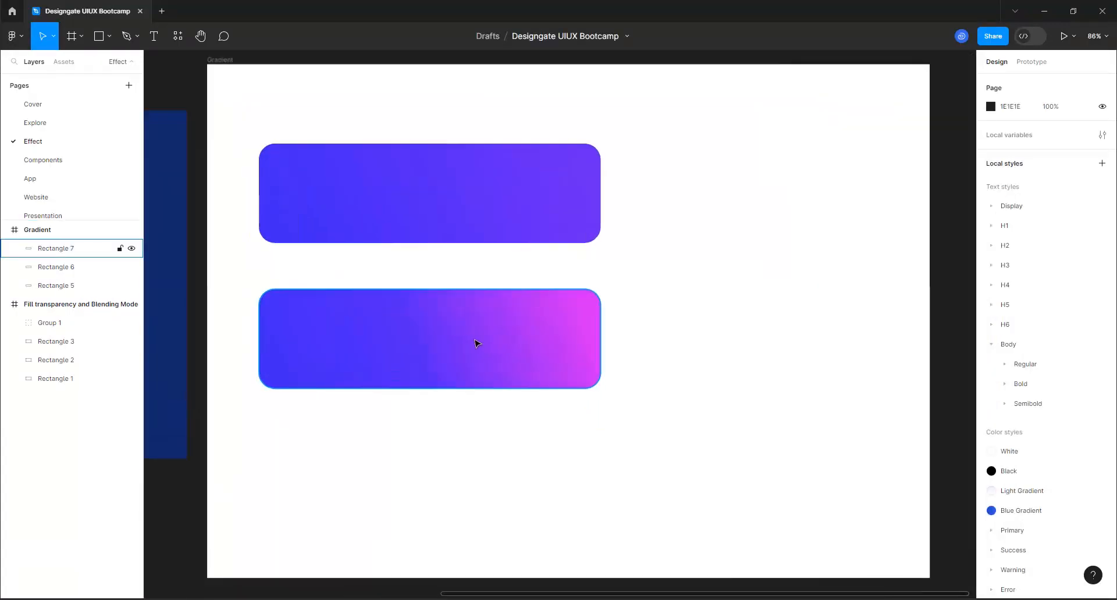
pyautogui.click(452, 317)
pyautogui.moveTo(454, 299); pyautogui.dragTo(459, 269)
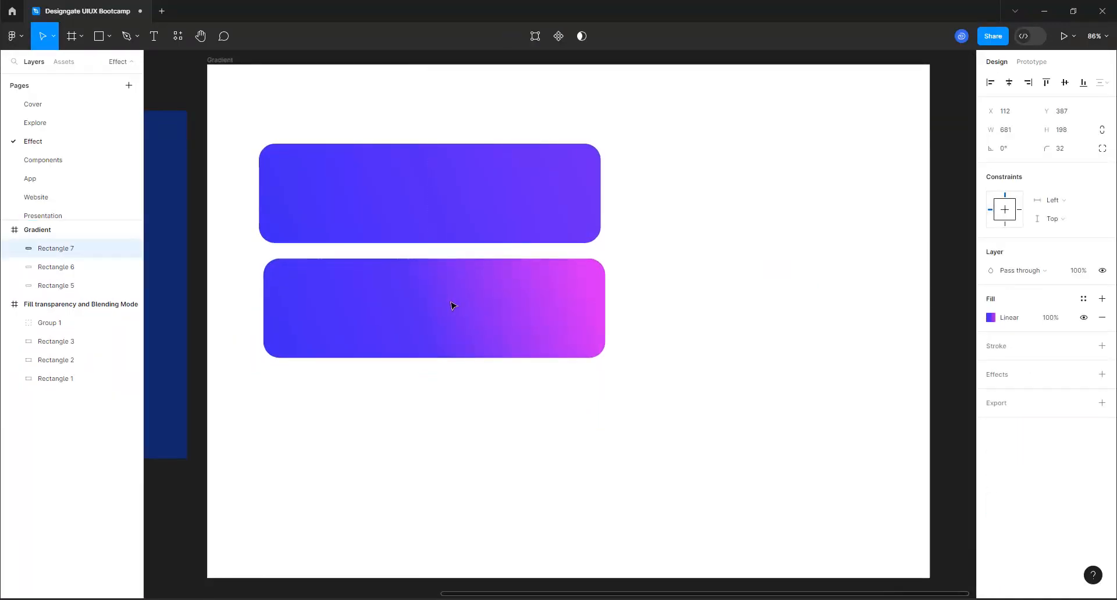
# Duplicate the top blue-purple rectangle and place the copy below the pink one at X 112, Y 616
pyautogui.click(457, 218)
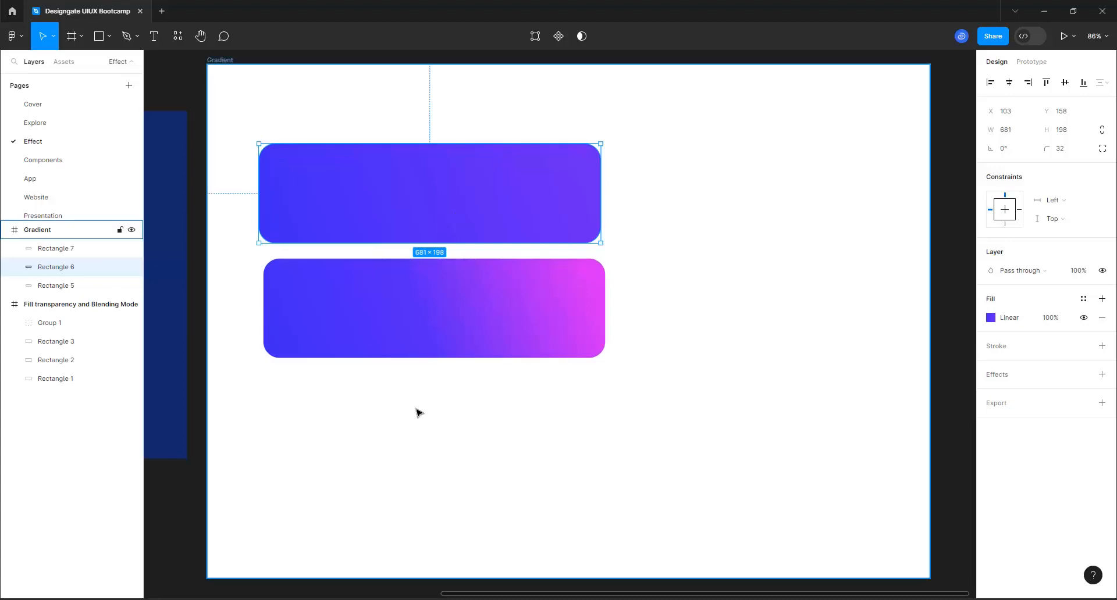
pyautogui.hotkey('ctrl', 'd')
pyautogui.moveTo(454, 204); pyautogui.dragTo(462, 434)
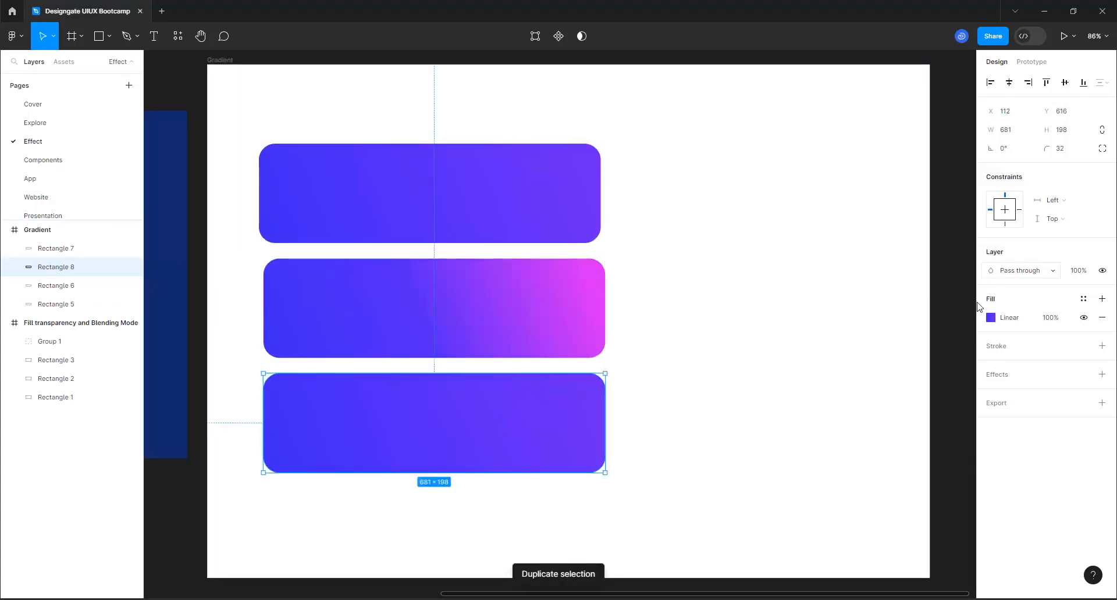
# Change the bottom rectangle's fill to a radial gradient and set its start stop to dark blue, HSB 247, 93, 52
pyautogui.click(990, 317)
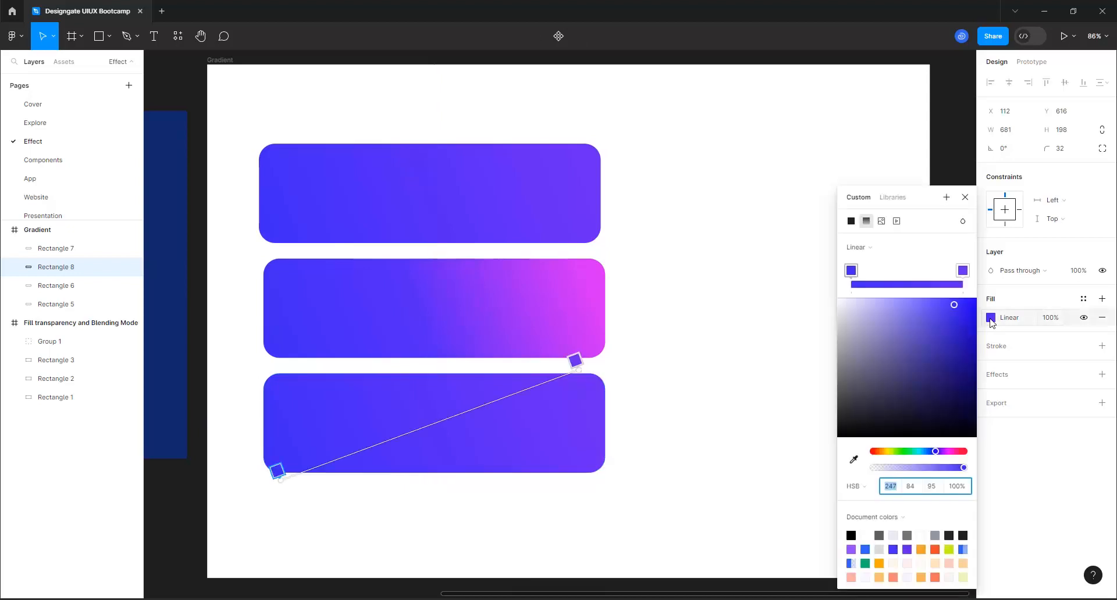
pyautogui.click(878, 249)
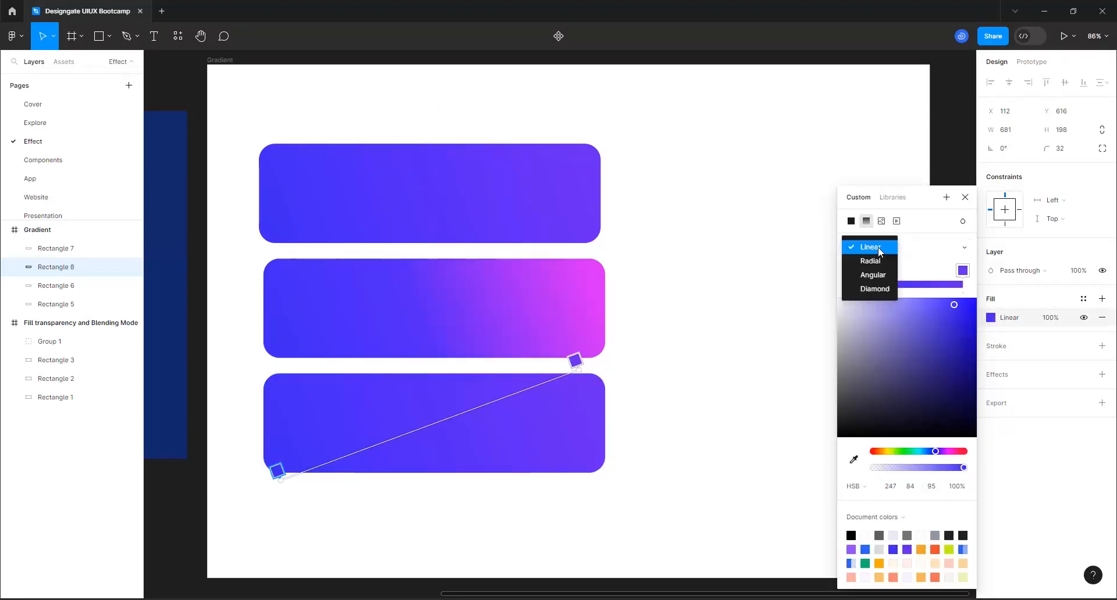
pyautogui.click(877, 260)
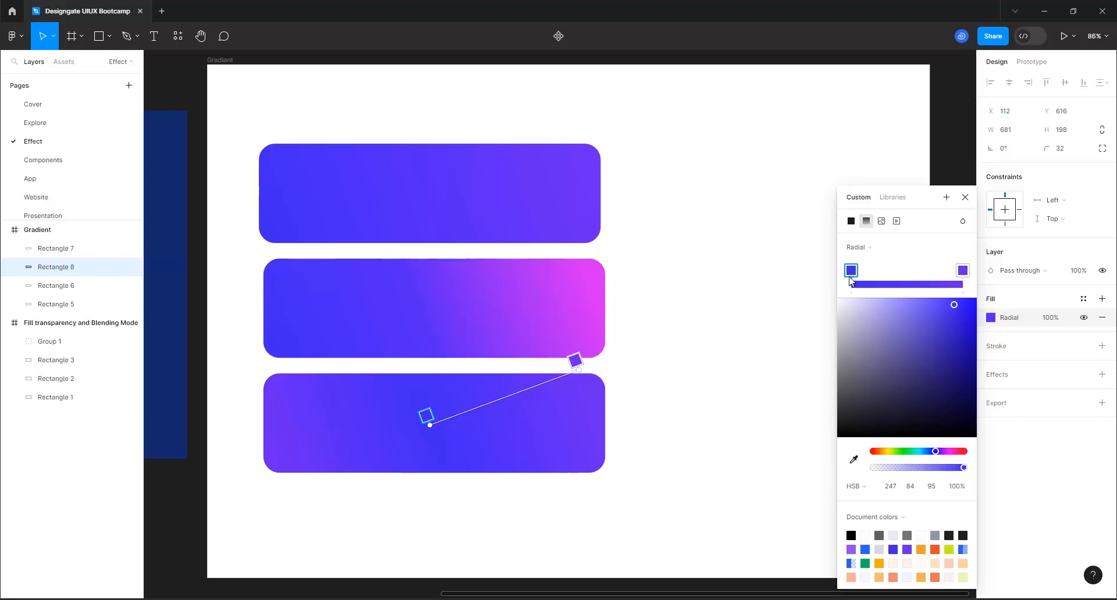
pyautogui.moveTo(975, 357); pyautogui.dragTo(968, 369)
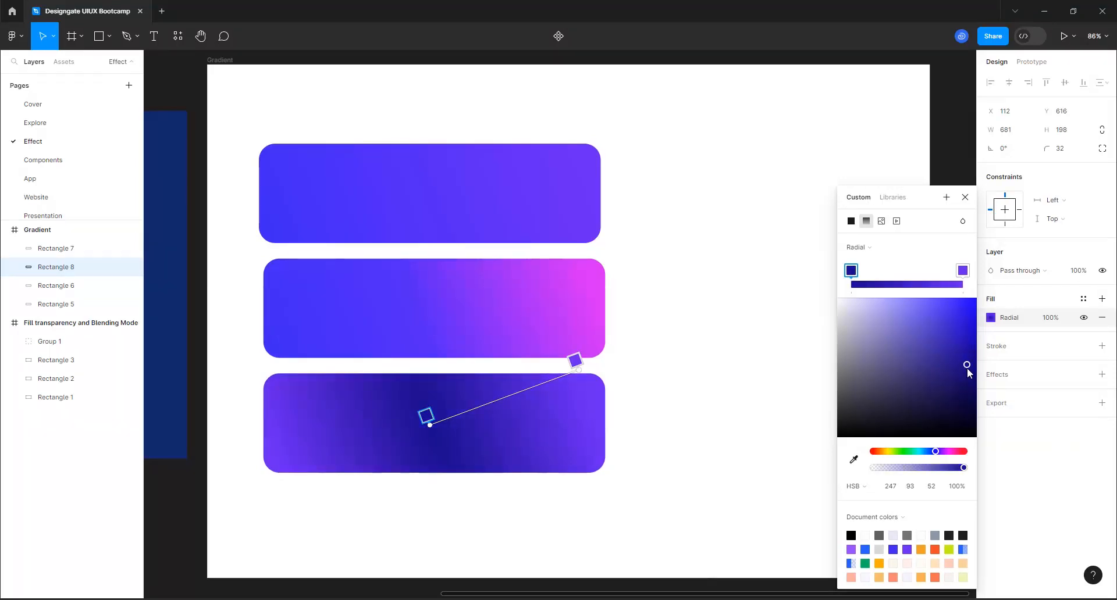
# Set the radial gradient's end stop to light blue, HSB 194, 94, 96
pyautogui.click(963, 271)
pyautogui.click(968, 305)
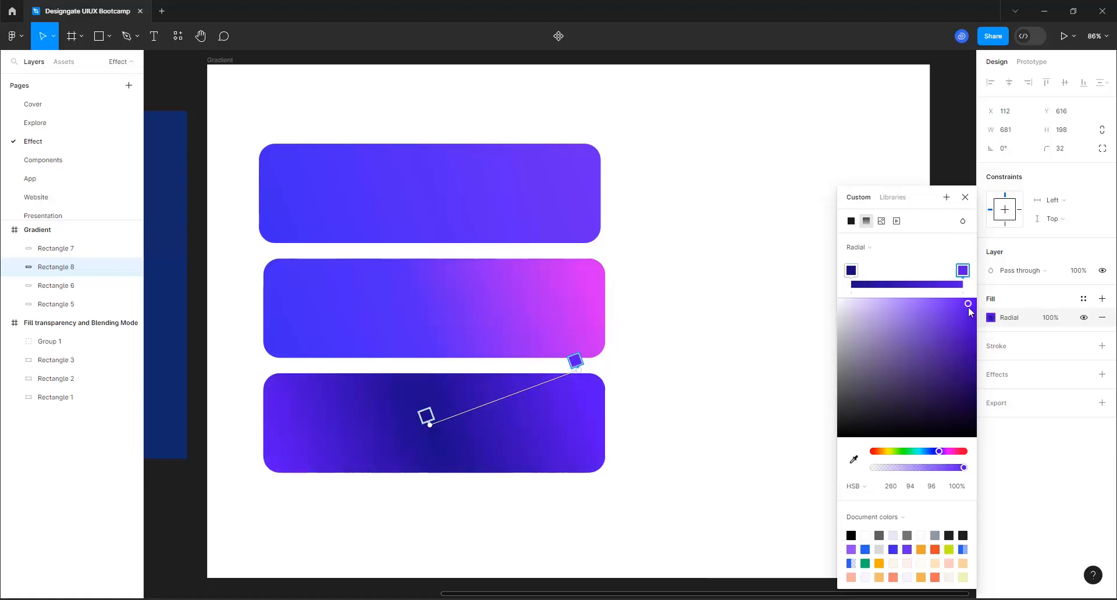
pyautogui.click(923, 451)
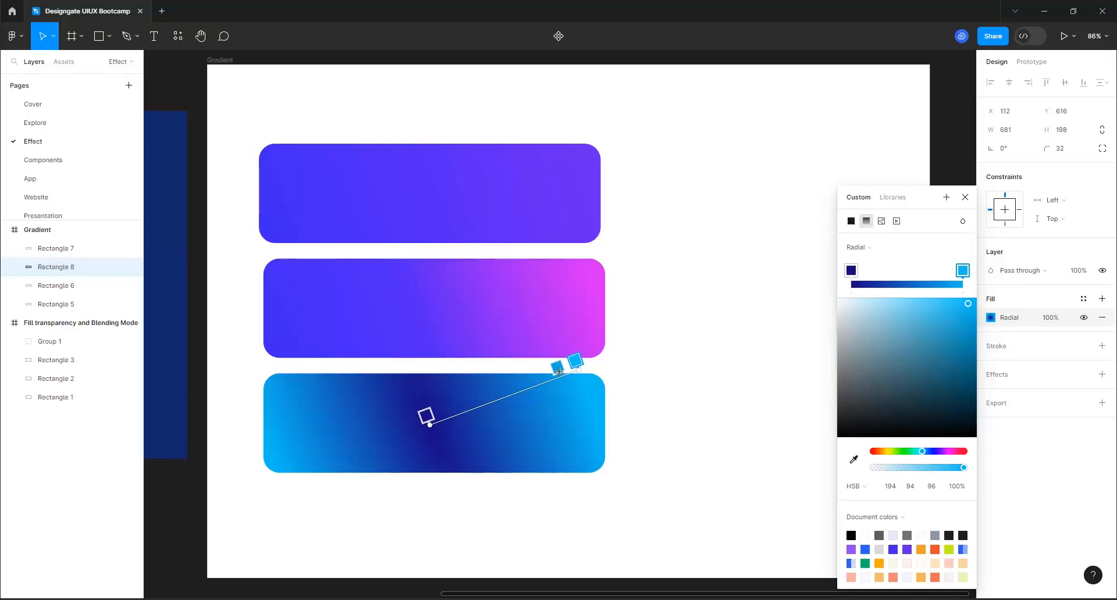
# Swap the radial gradient's stops so light blue is at the center and dark blue at the outer end
pyautogui.moveTo(852, 272)
pyautogui.mouseDown()
pyautogui.moveTo(961, 273)
pyautogui.moveTo(851, 271)
pyautogui.mouseUp()
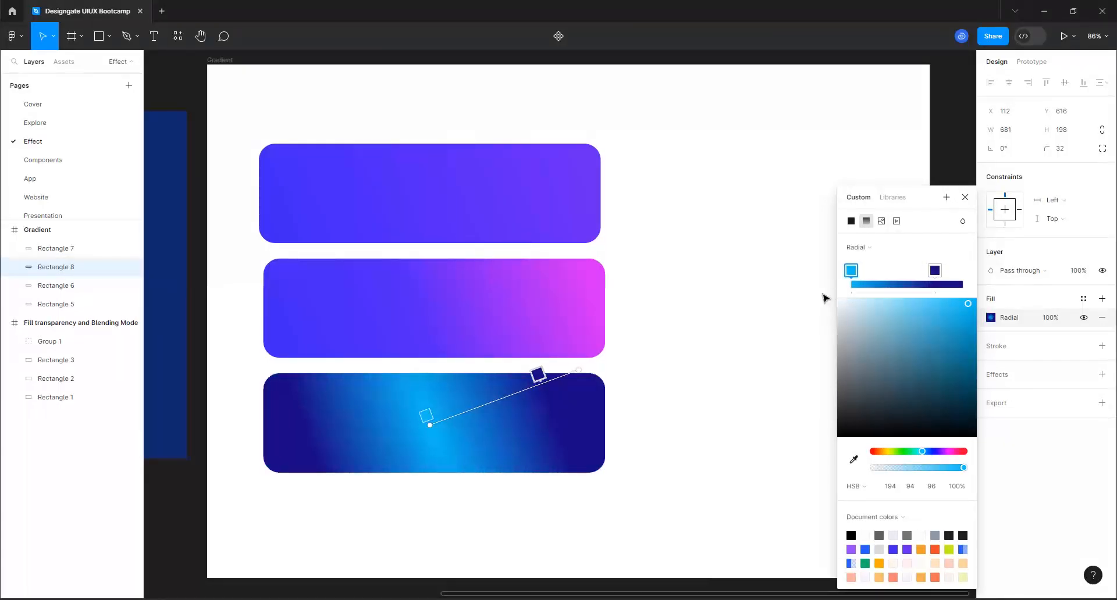
pyautogui.click(936, 272)
pyautogui.moveTo(936, 272); pyautogui.dragTo(962, 271)
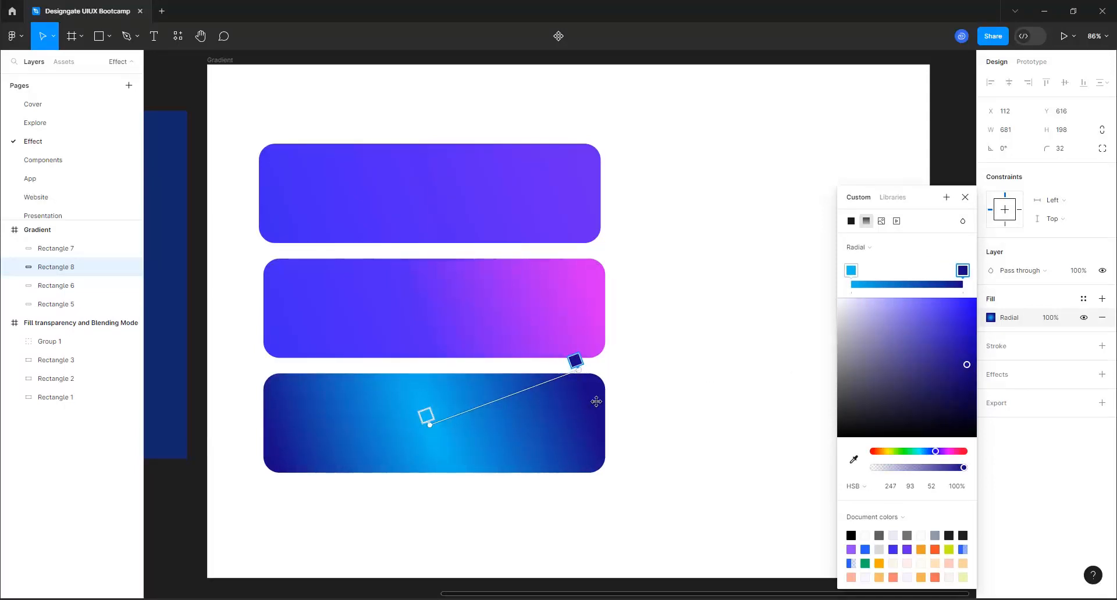
# Move the radial gradient's center to the bottom rectangle's upper-right corner and its outer end to below the rectangle's lower edge
pyautogui.moveTo(575, 361); pyautogui.dragTo(268, 462)
pyautogui.moveTo(431, 438); pyautogui.dragTo(595, 379)
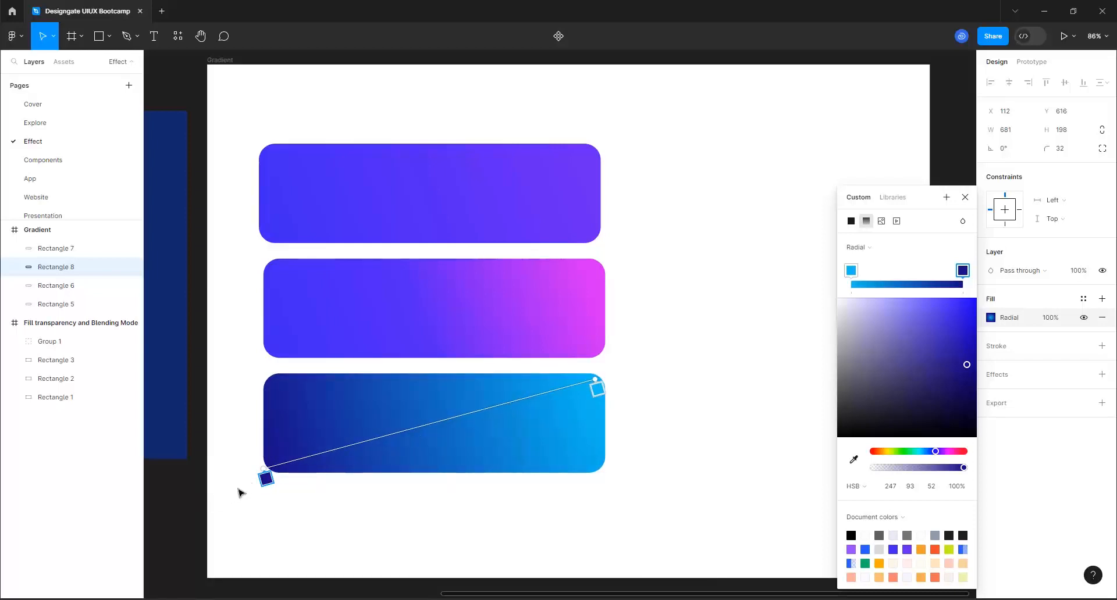
pyautogui.moveTo(259, 473); pyautogui.dragTo(411, 509)
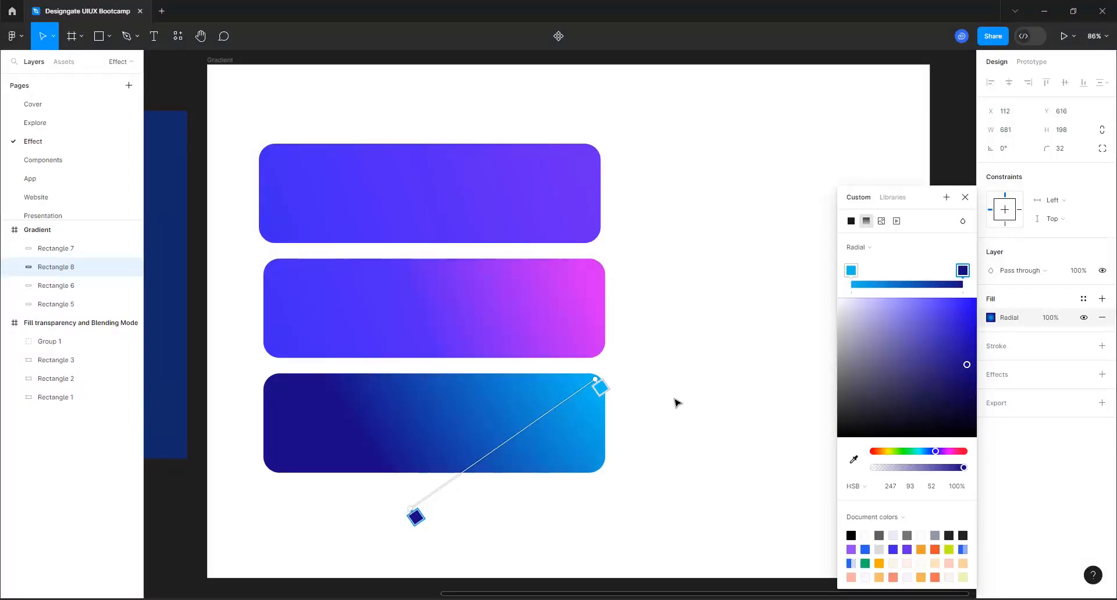
# Shift the dark blue stop inward to about 70% of the gradient, keeping the fill's blend mode at Normal
pyautogui.moveTo(962, 271); pyautogui.dragTo(929, 271)
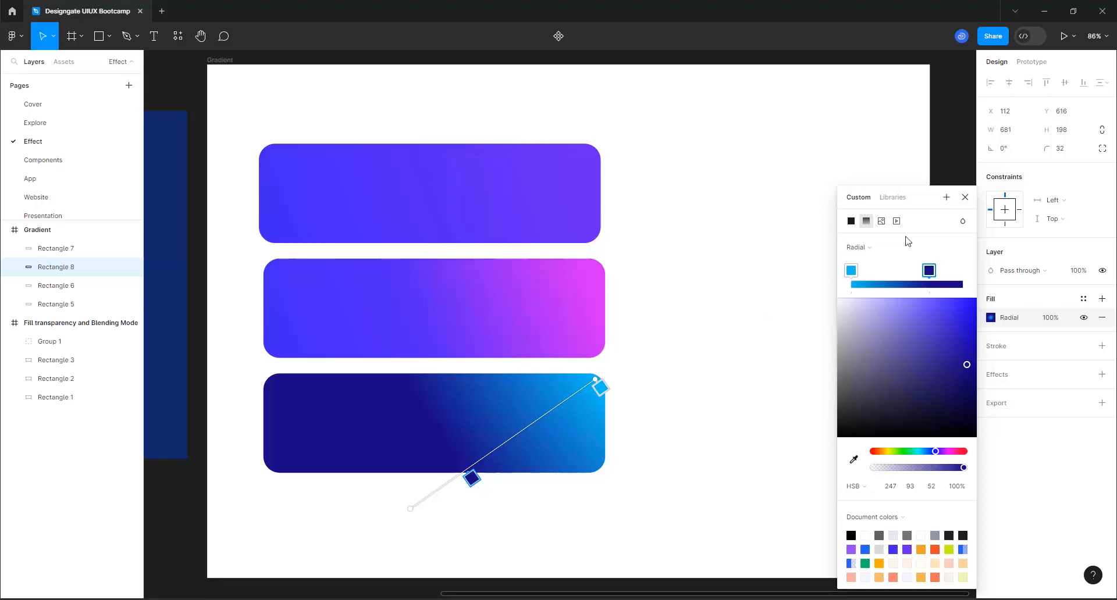
pyautogui.click(963, 221)
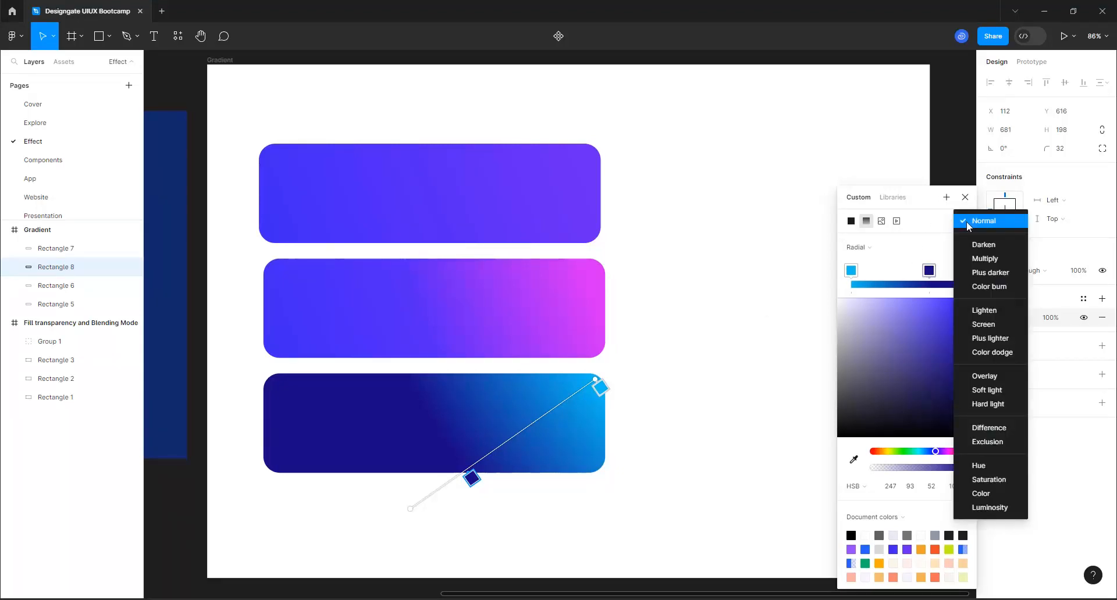
pyautogui.click(484, 360)
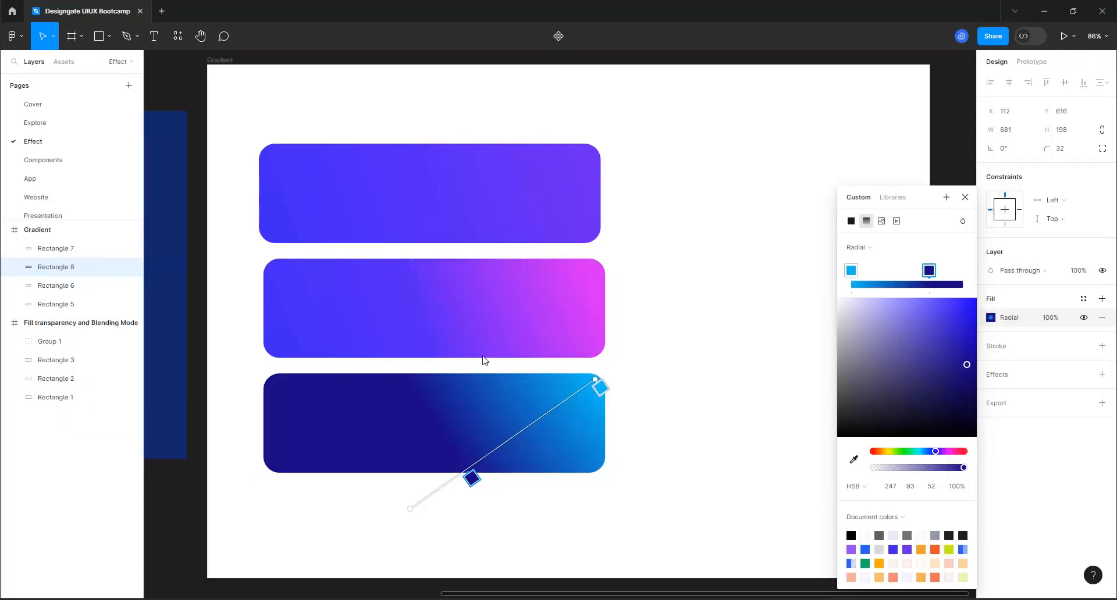
pyautogui.click(965, 197)
pyautogui.click(646, 476)
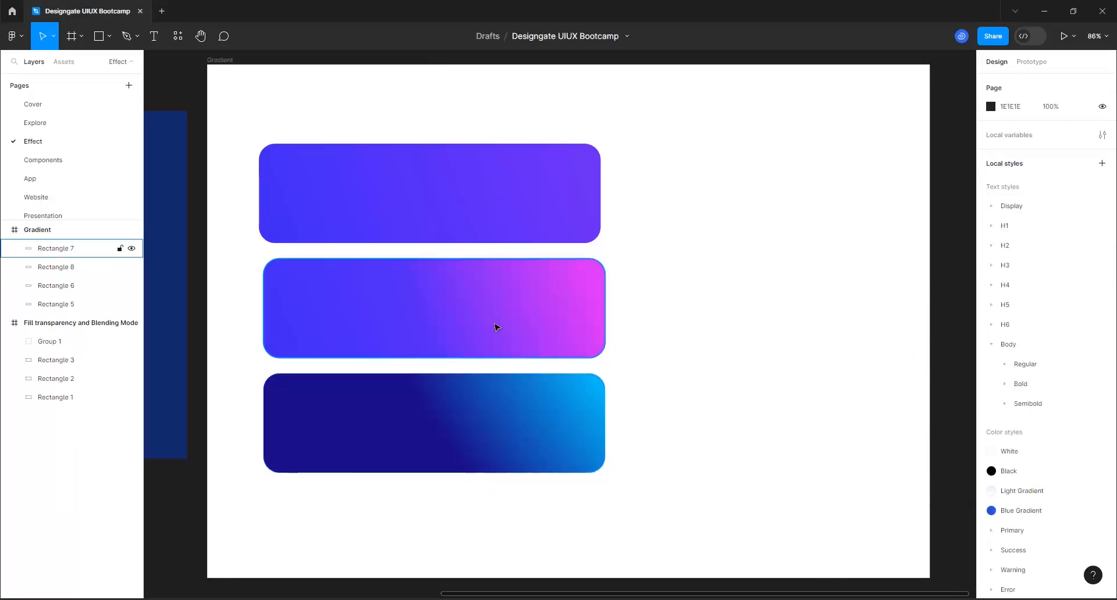
# Add a 1440 × 1024 Desktop preset frame beside the Gradient frame and align their top edges
pyautogui.scroll(-3, 496, 335)
pyautogui.scroll(-1, 495, 336)
pyautogui.scroll(1, 498, 355)
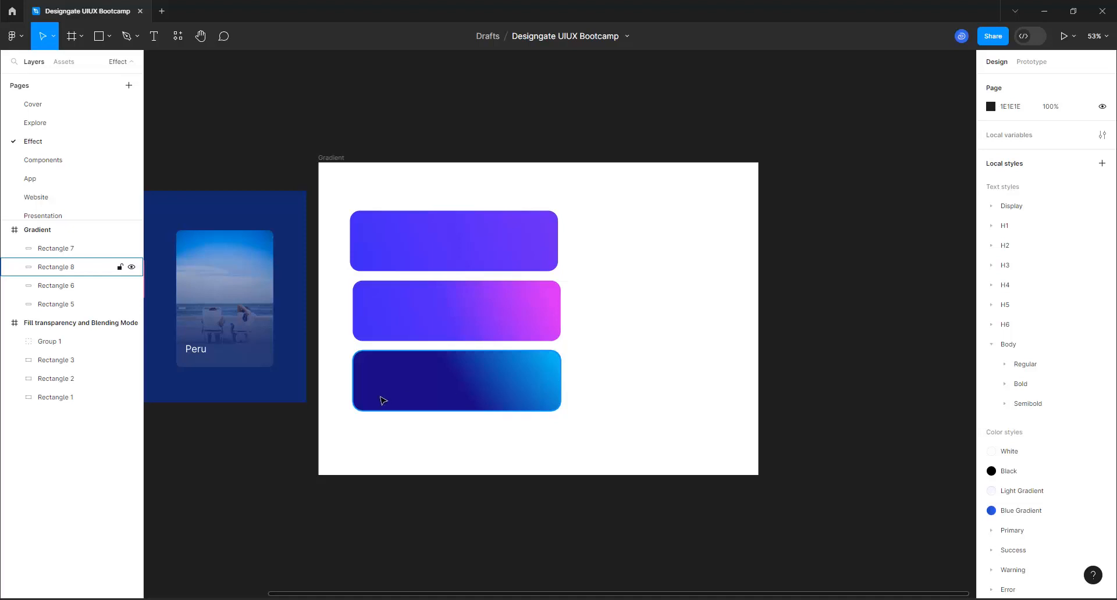
pyautogui.scroll(-2, 383, 401)
pyautogui.scroll(1, 640, 389)
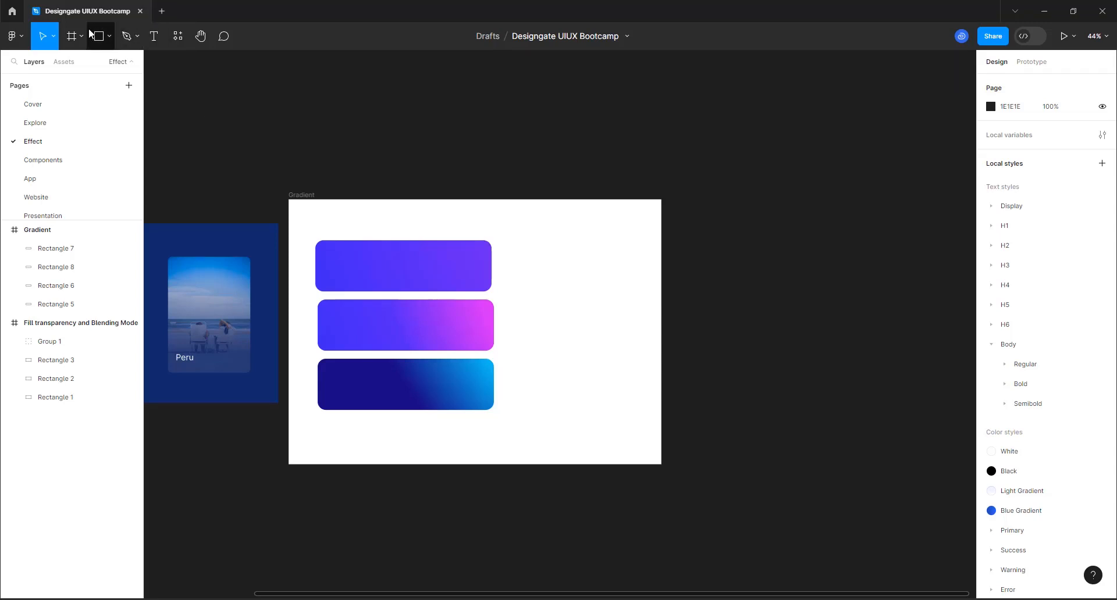
pyautogui.click(69, 38)
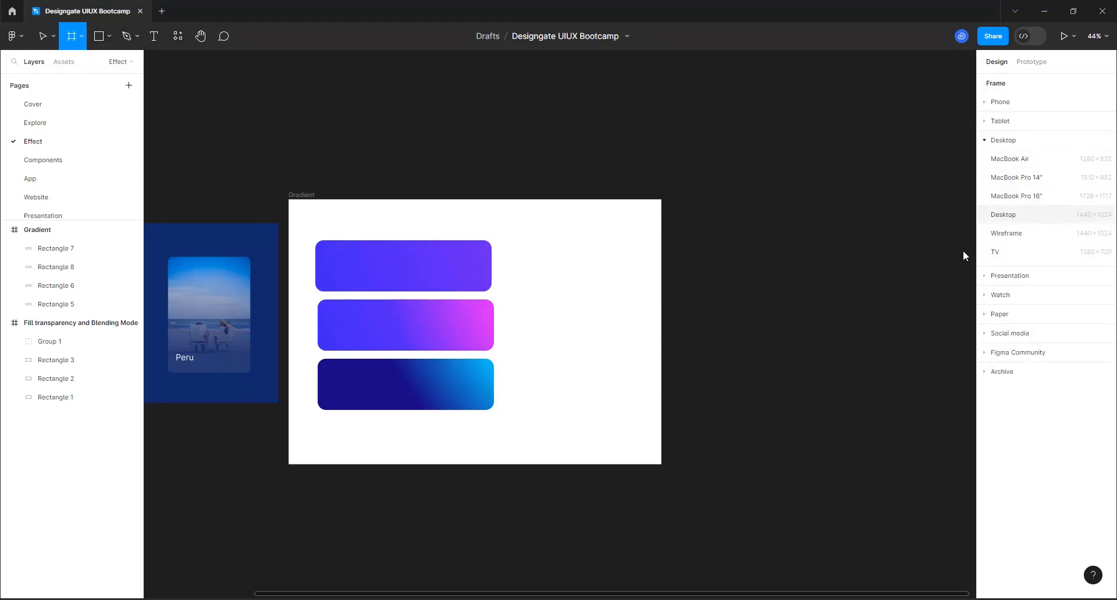
pyautogui.click(1003, 215)
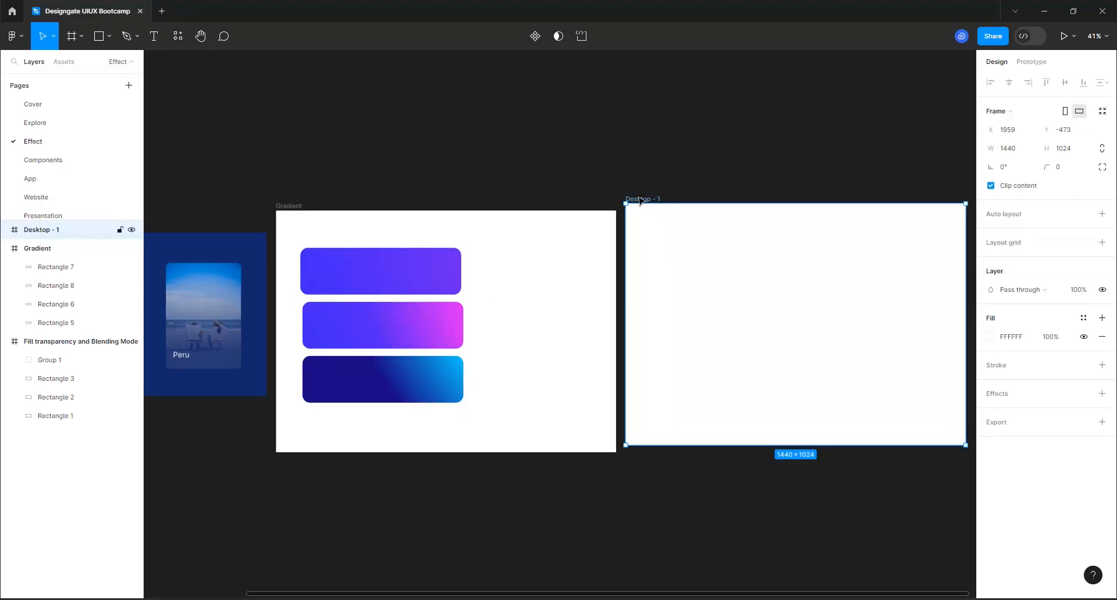
pyautogui.moveTo(640, 201); pyautogui.dragTo(642, 208)
# Rename the new frame "Layer Blur"
pyautogui.write('Laye')
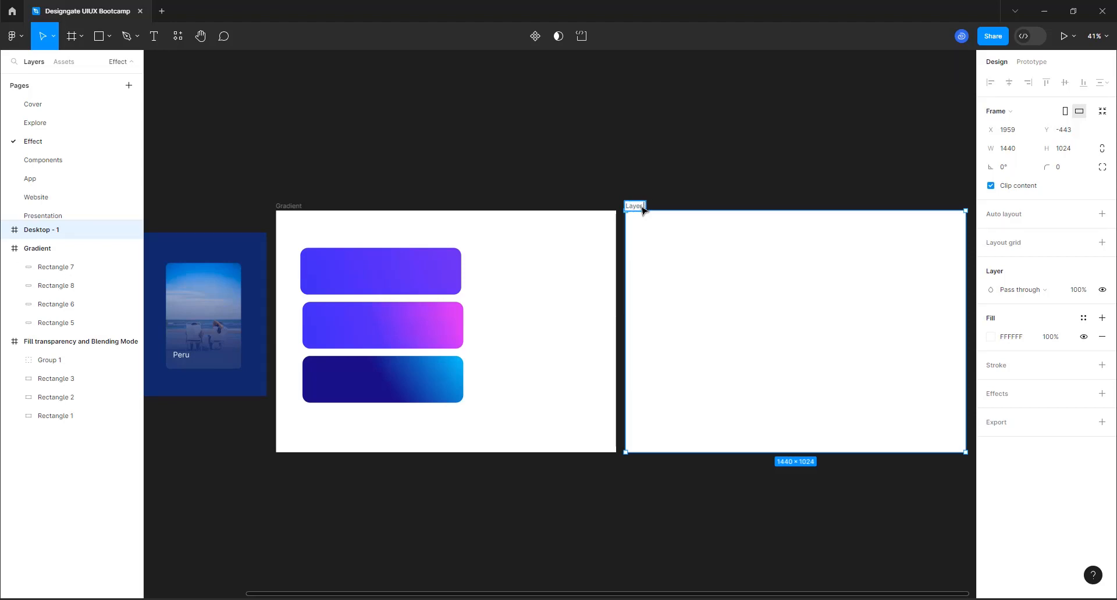
pyautogui.write('r Blur')
pyautogui.press('Return')
# Duplicate the blue-to-pink rectangle into the Layer Blur frame and center the copy horizontally there
pyautogui.scroll(-2, 315, 265)
pyautogui.scroll(1, 862, 382)
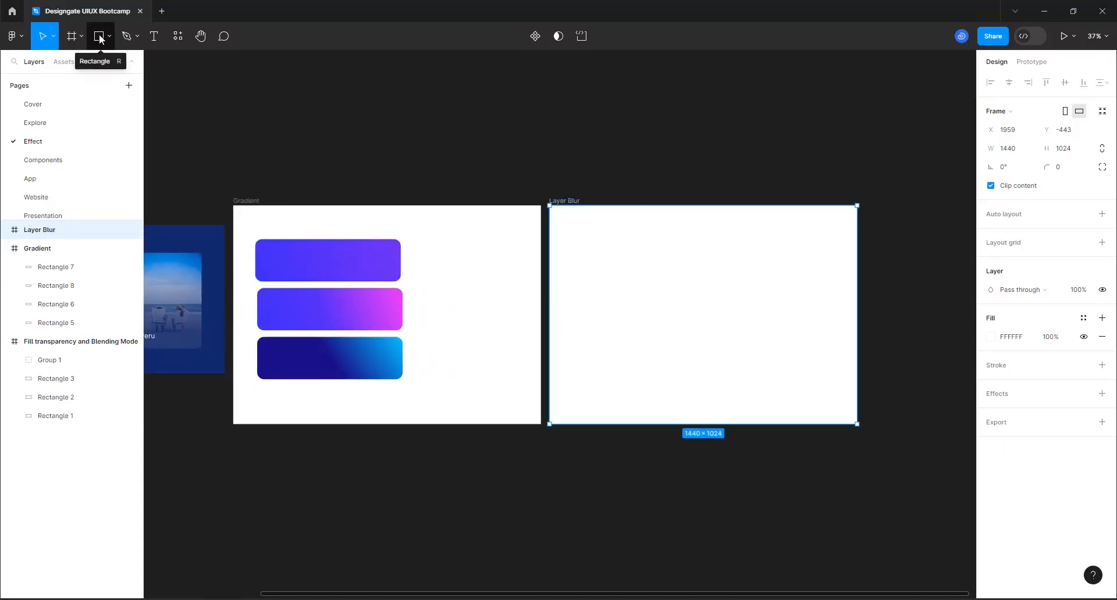
pyautogui.click(381, 314)
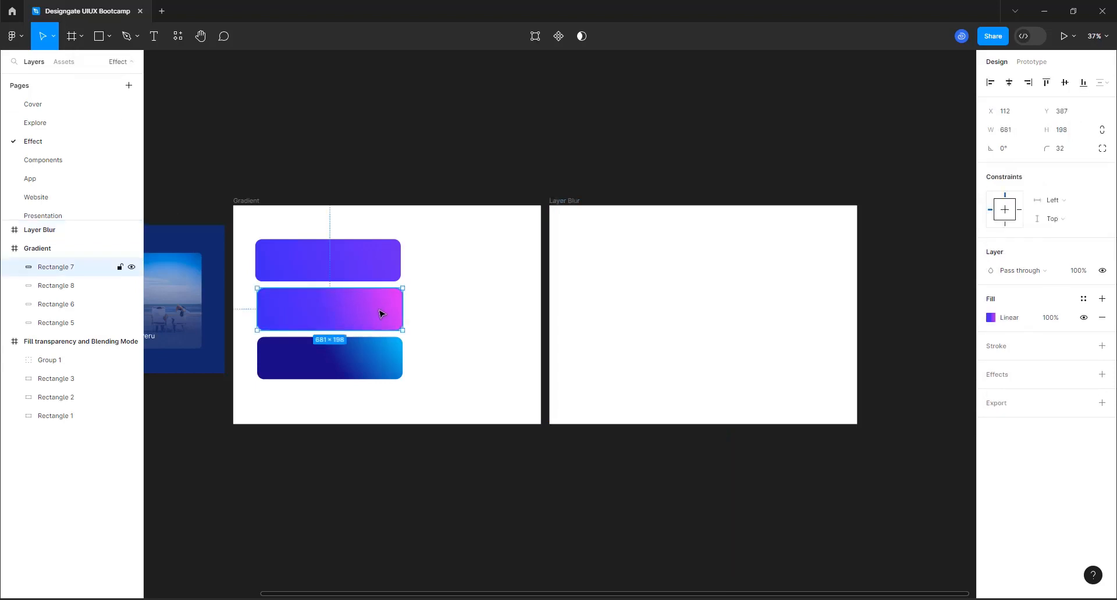
pyautogui.hotkey('ctrl', 'd')
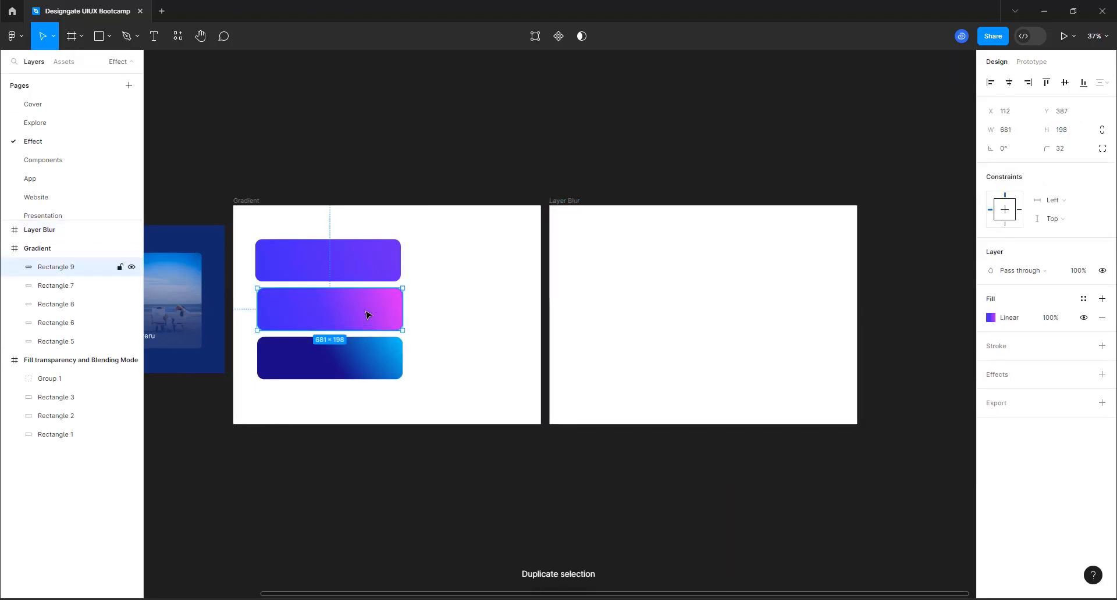
pyautogui.moveTo(372, 314); pyautogui.dragTo(728, 327)
pyautogui.click(1009, 82)
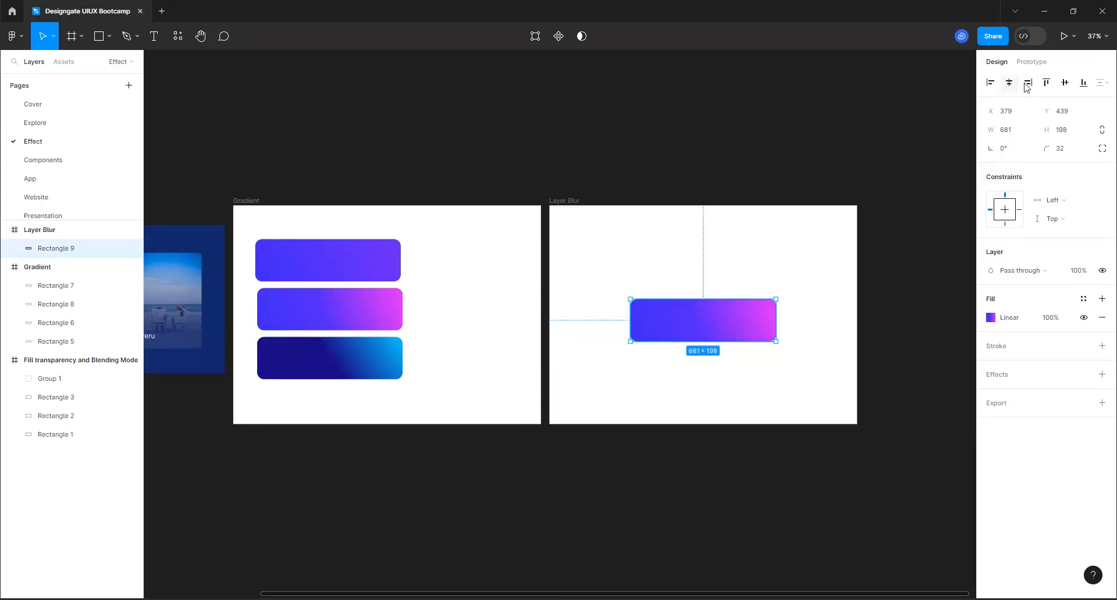
# Center the gradient rectangle vertically in the Layer Blur frame and add a Layer blur effect to it
pyautogui.click(1064, 82)
pyautogui.scroll(5, 905, 392)
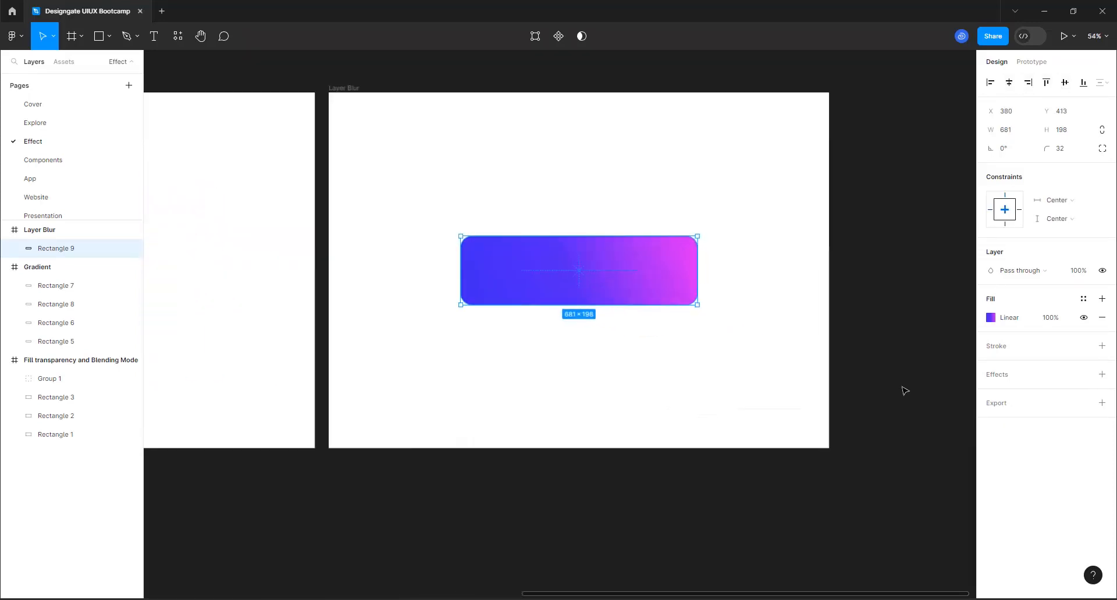
pyautogui.click(1102, 376)
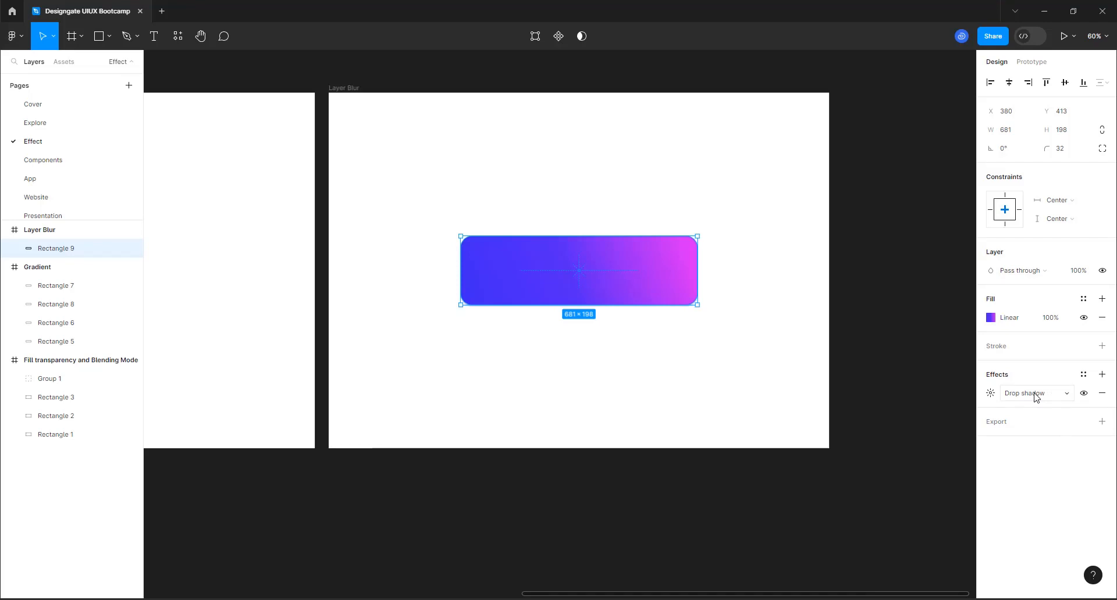
pyautogui.click(1035, 395)
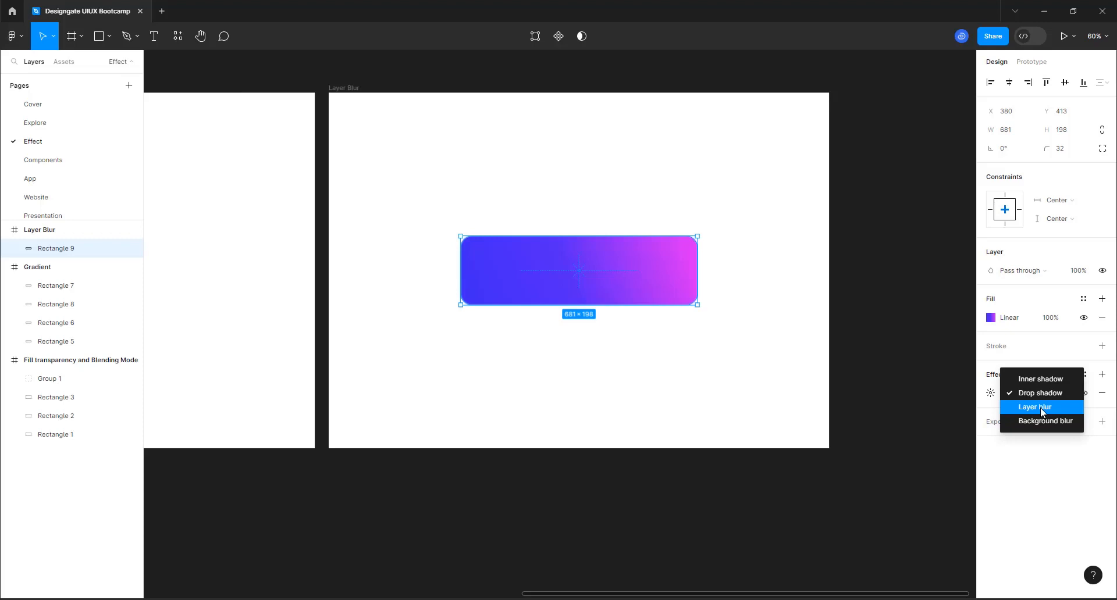
pyautogui.click(1040, 407)
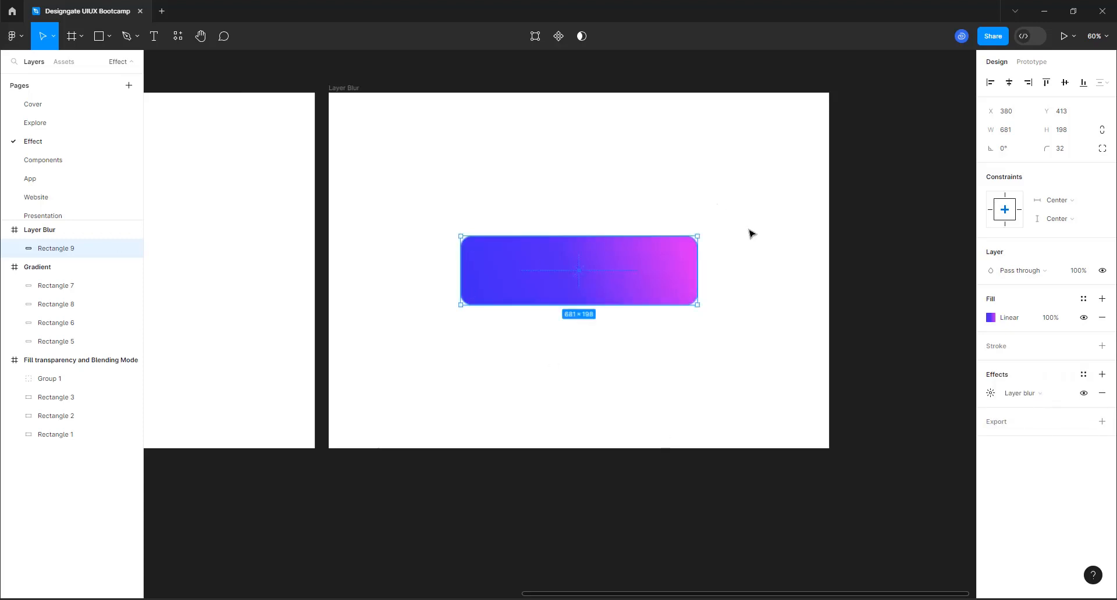
# Inspect the rectangle's softened edges up close, then set its layer blur to 50
pyautogui.scroll(5, 718, 278)
pyautogui.scroll(4, 718, 278)
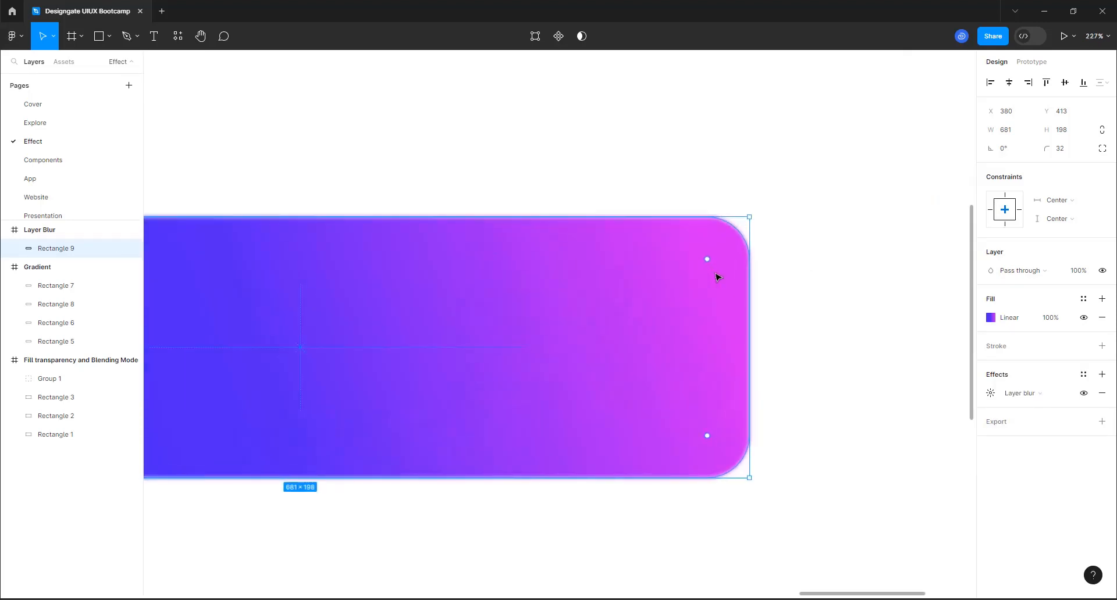
pyautogui.press('Escape')
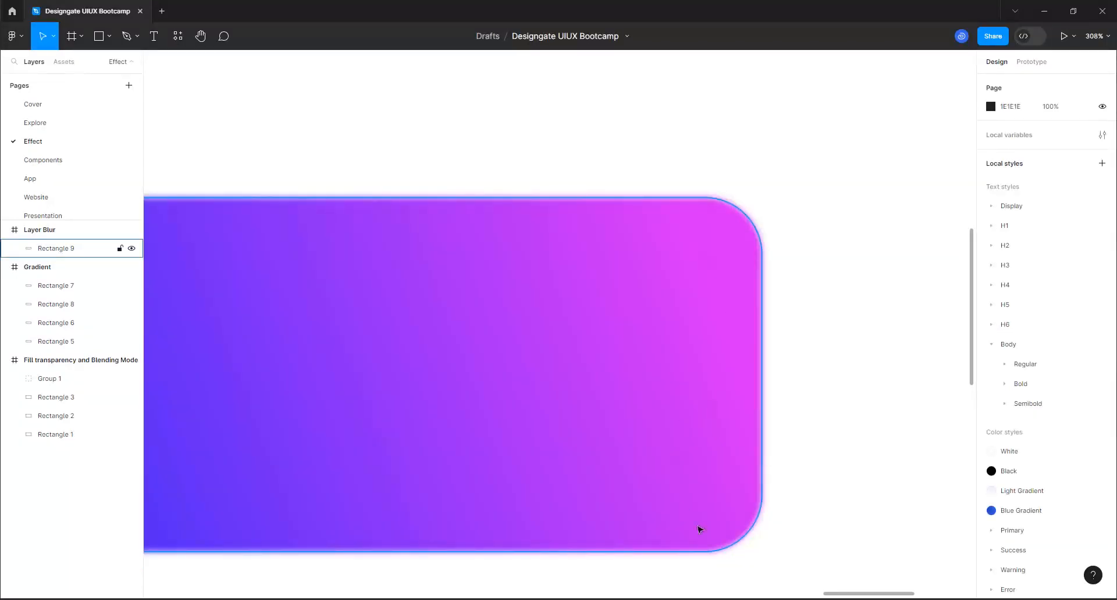
pyautogui.scroll(-8, 720, 282)
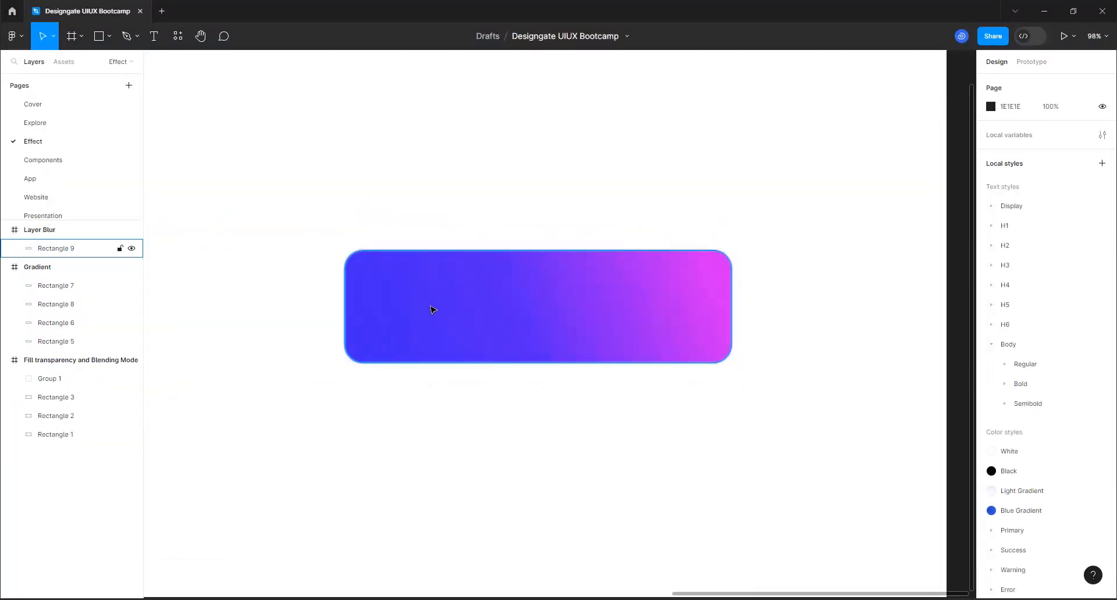
pyautogui.scroll(1, 442, 307)
pyautogui.scroll(1, 505, 303)
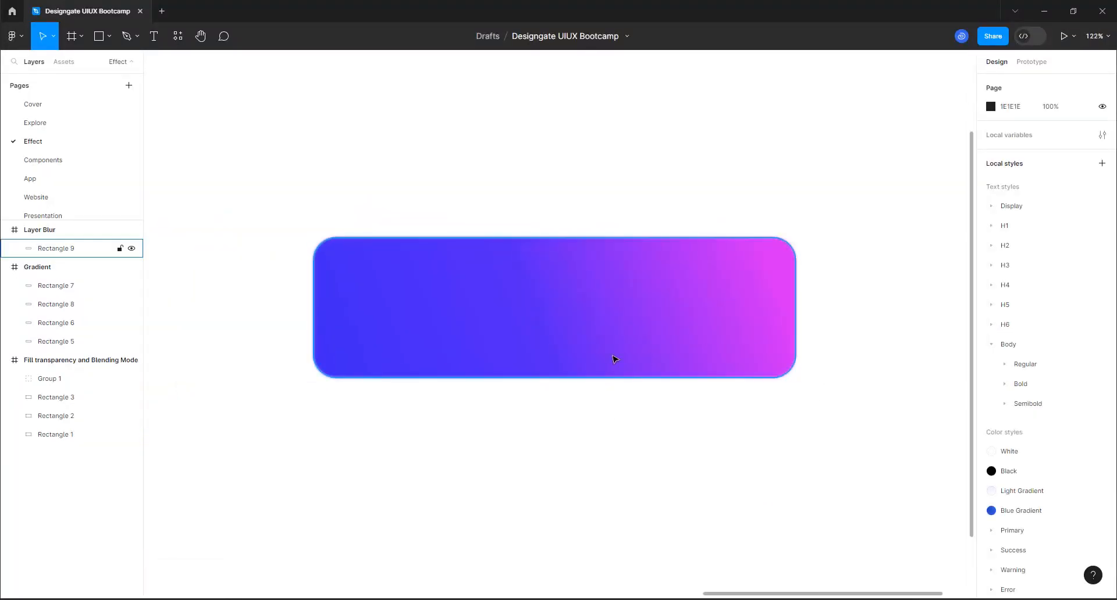
pyautogui.click(621, 359)
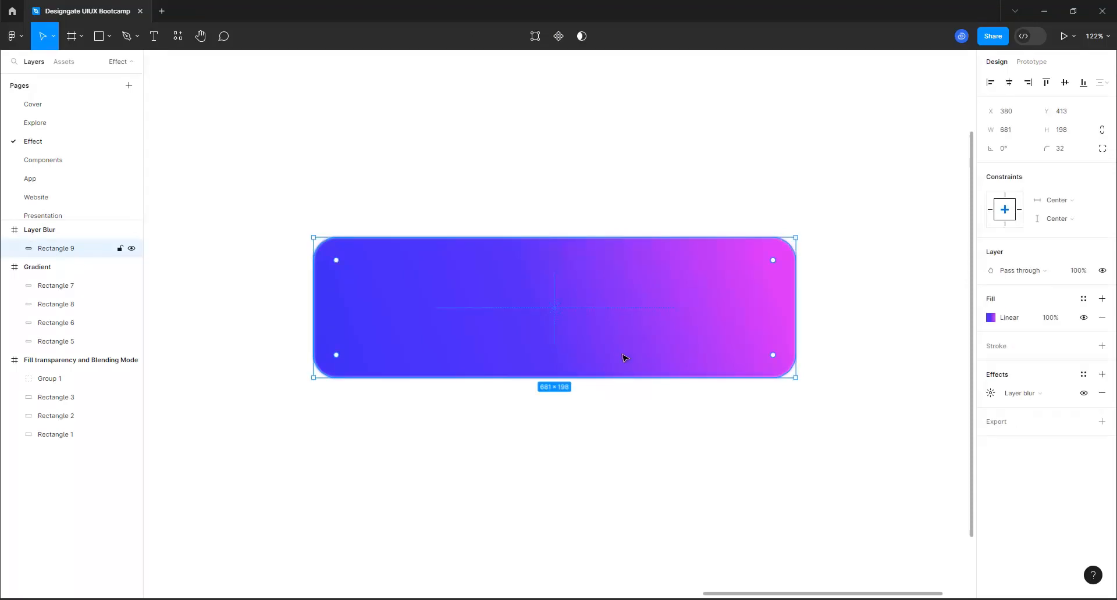
pyautogui.click(990, 393)
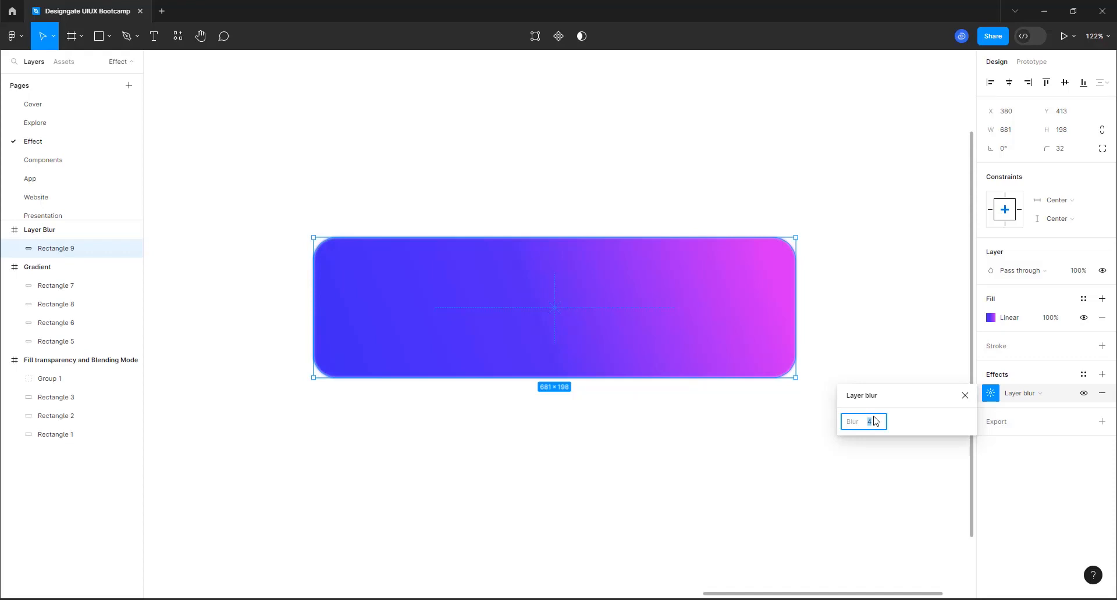
pyautogui.press('Return')
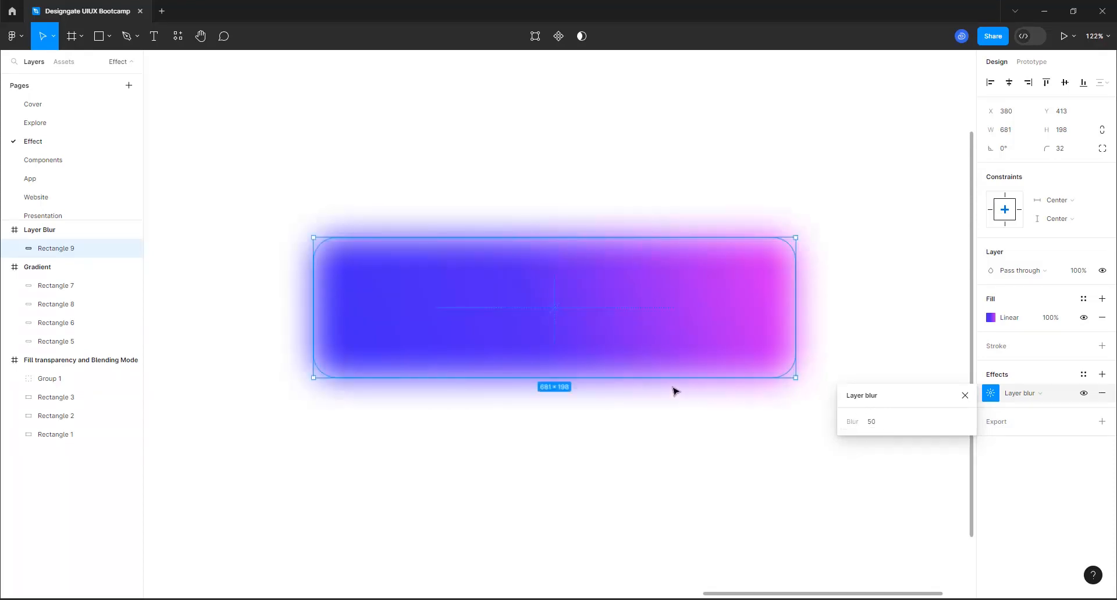
# Set the rectangle's layer blur amount to 100
pyautogui.keyDown('ctrl'); pyautogui.scroll(-5, 603, 351); pyautogui.keyUp('ctrl')
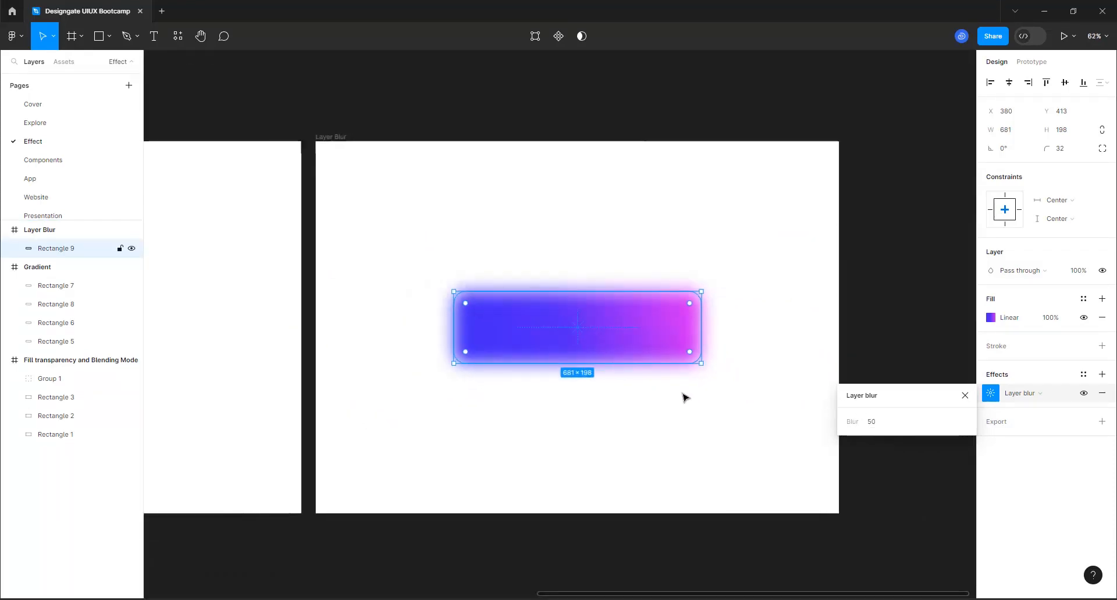
pyautogui.click(872, 422)
pyautogui.write('100')
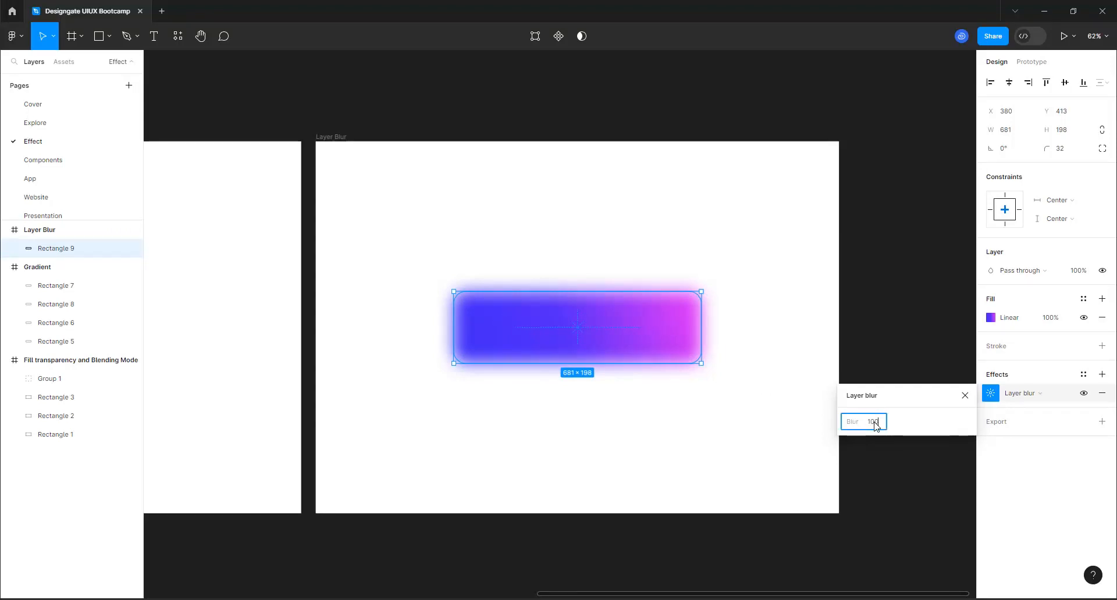
pyautogui.press('Return')
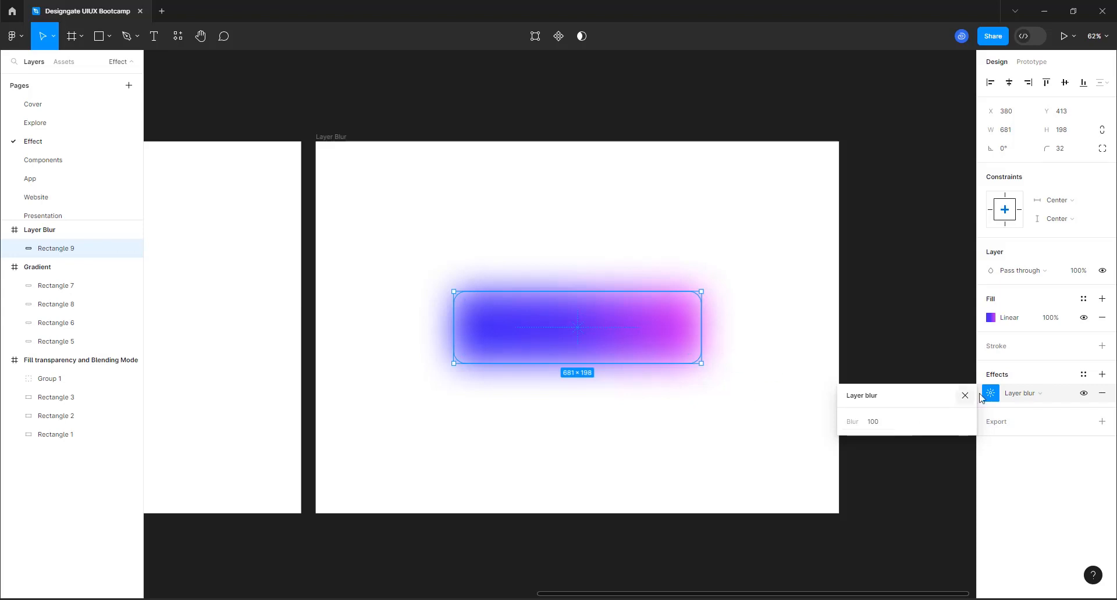
pyautogui.click(1045, 375)
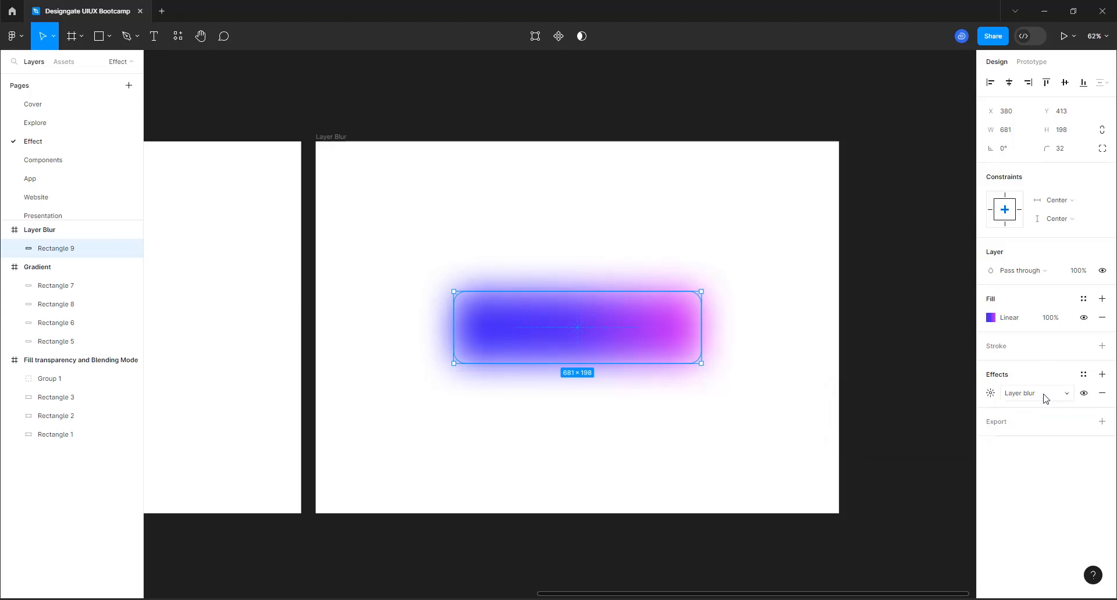
# Compare the rectangle with and without its layer blur by hiding and showing the effect twice
pyautogui.click(1085, 376)
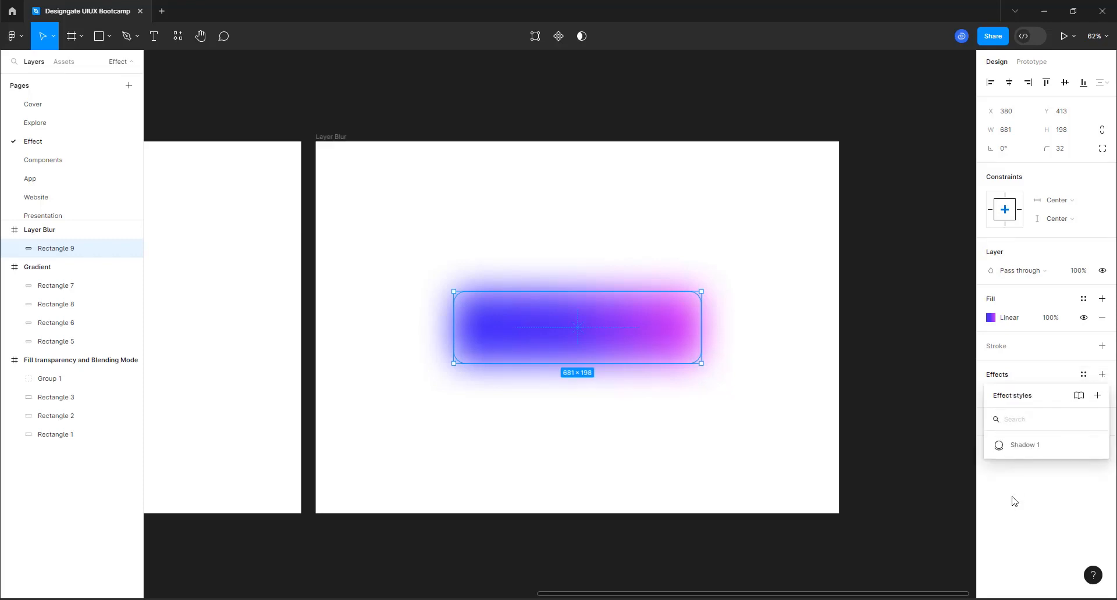
pyautogui.click(1014, 502)
pyautogui.click(1085, 394)
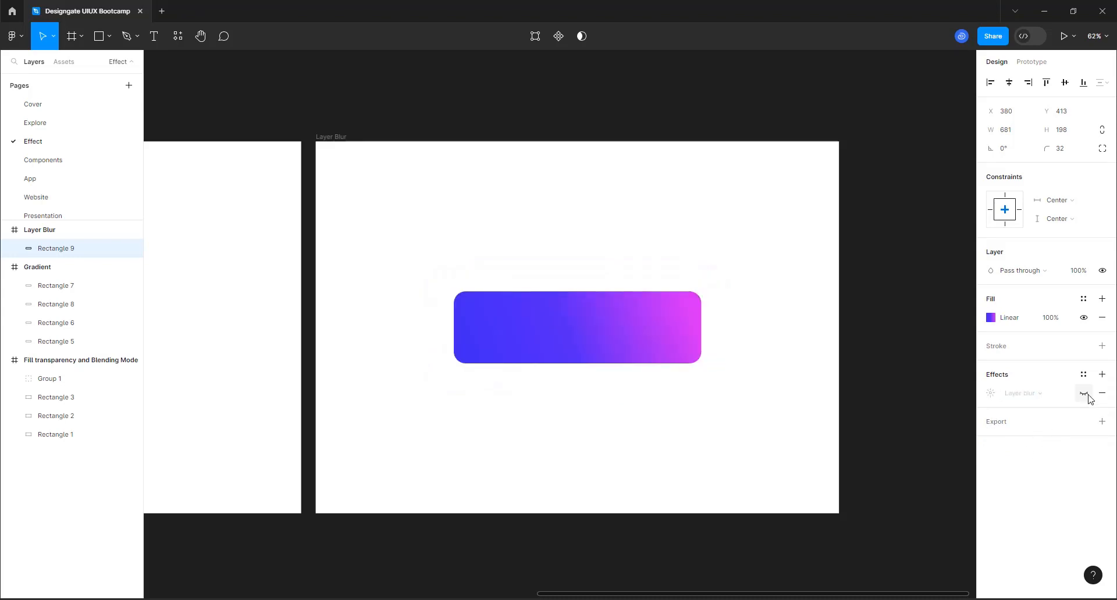
pyautogui.click(1086, 394)
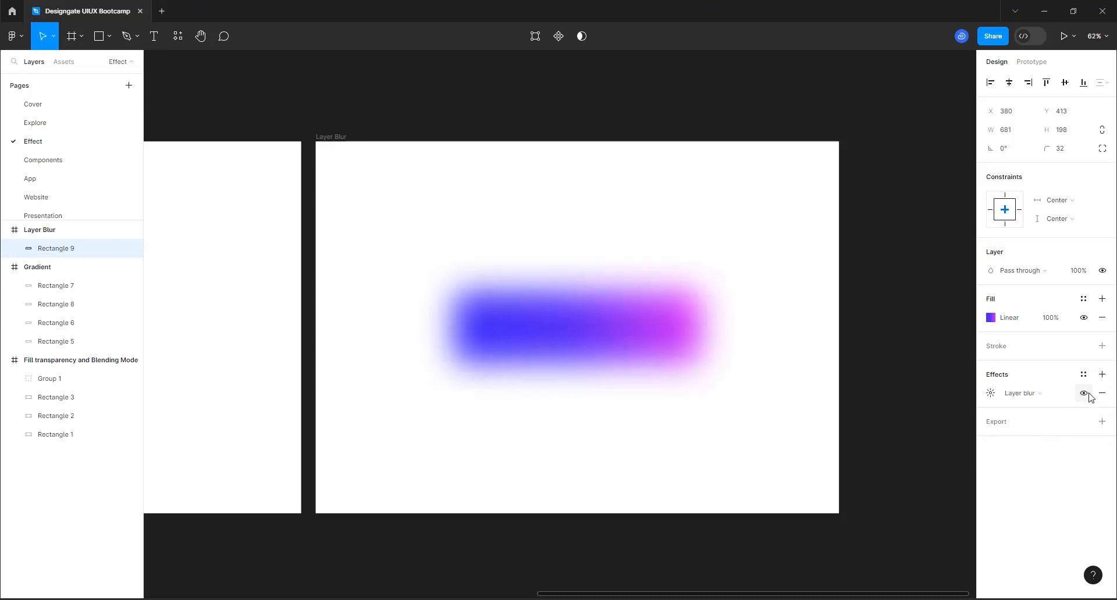
pyautogui.click(1086, 395)
pyautogui.click(1084, 394)
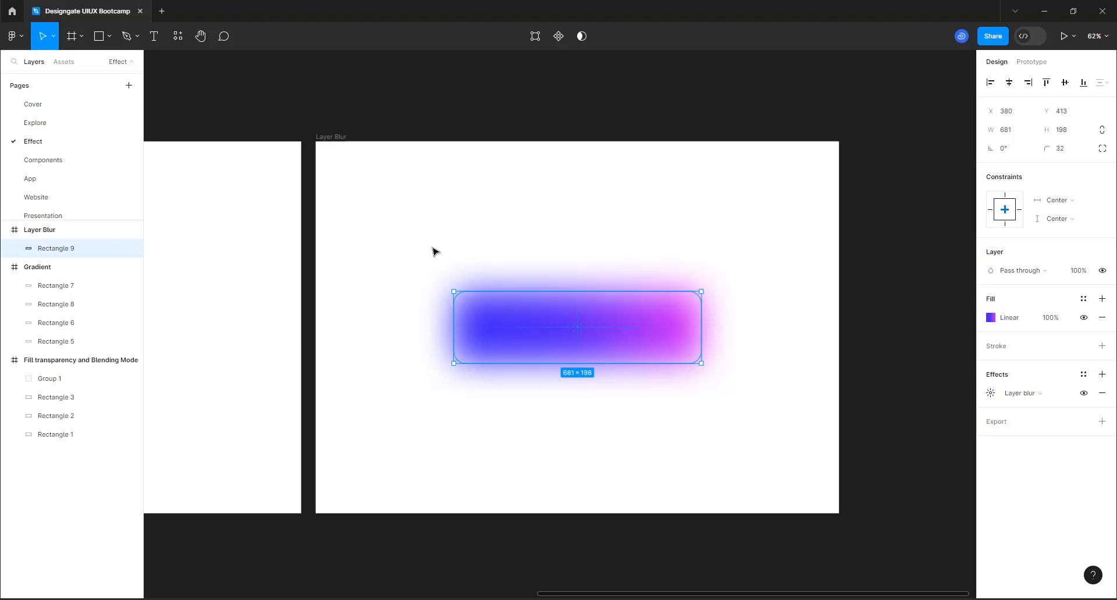
# Change the Layer Blur frame's background fill to the dark navy 070133
pyautogui.press('Escape')
pyautogui.click(565, 334)
pyautogui.click(335, 136)
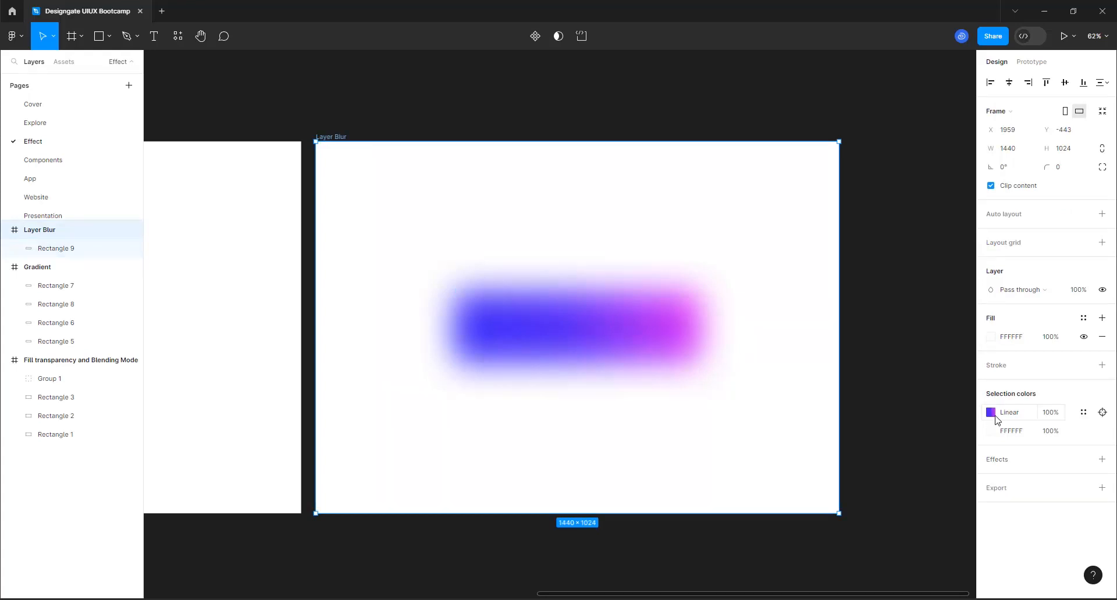
pyautogui.click(992, 414)
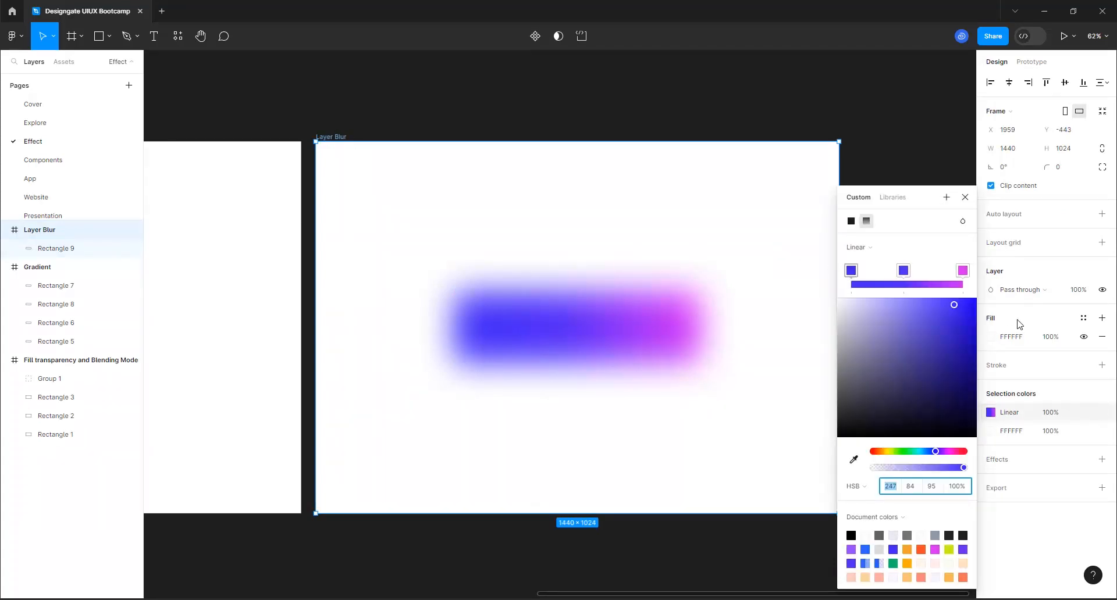
pyautogui.click(991, 337)
pyautogui.click(991, 337)
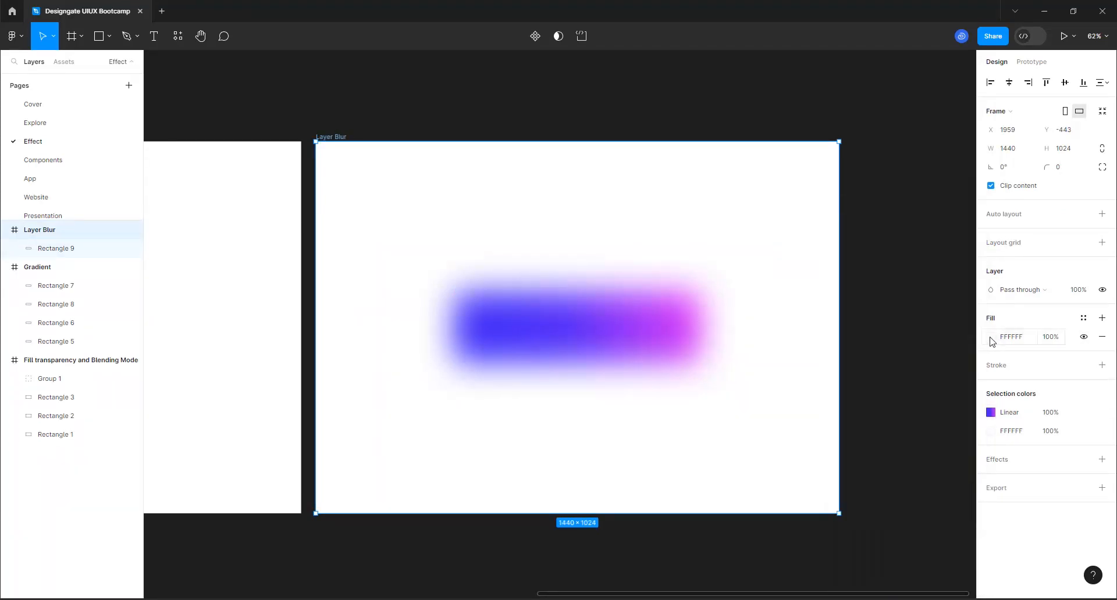
pyautogui.click(990, 338)
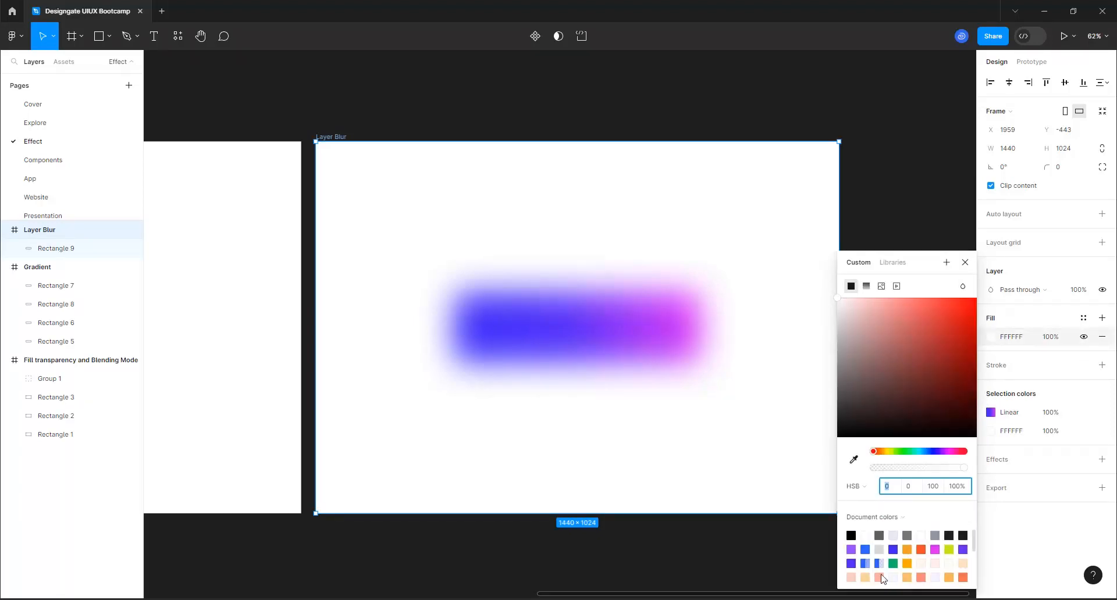
pyautogui.click(890, 549)
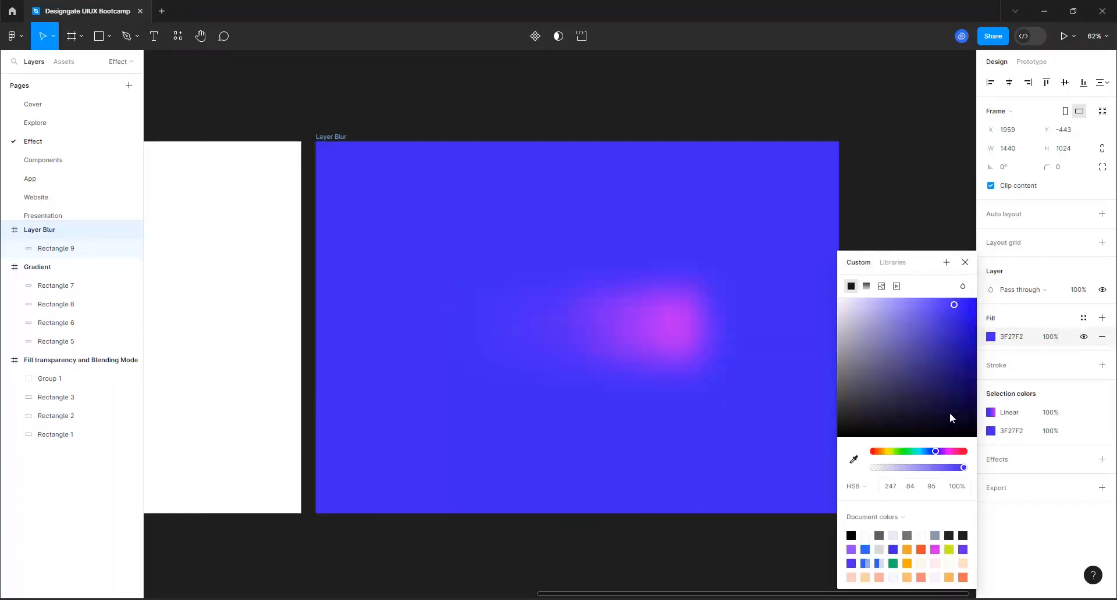
pyautogui.click(961, 397)
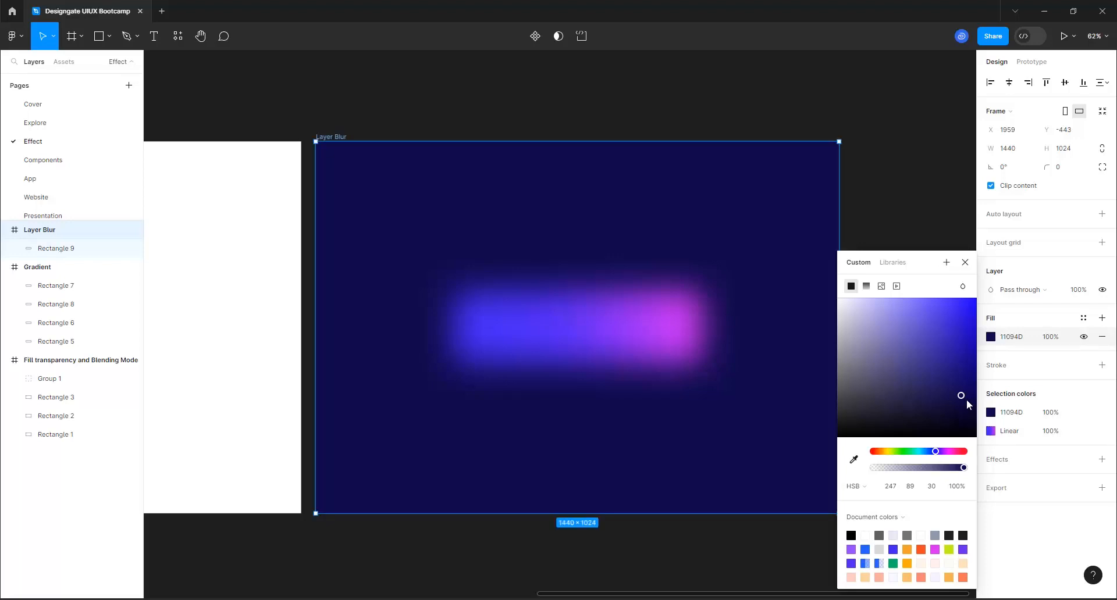
pyautogui.click(969, 397)
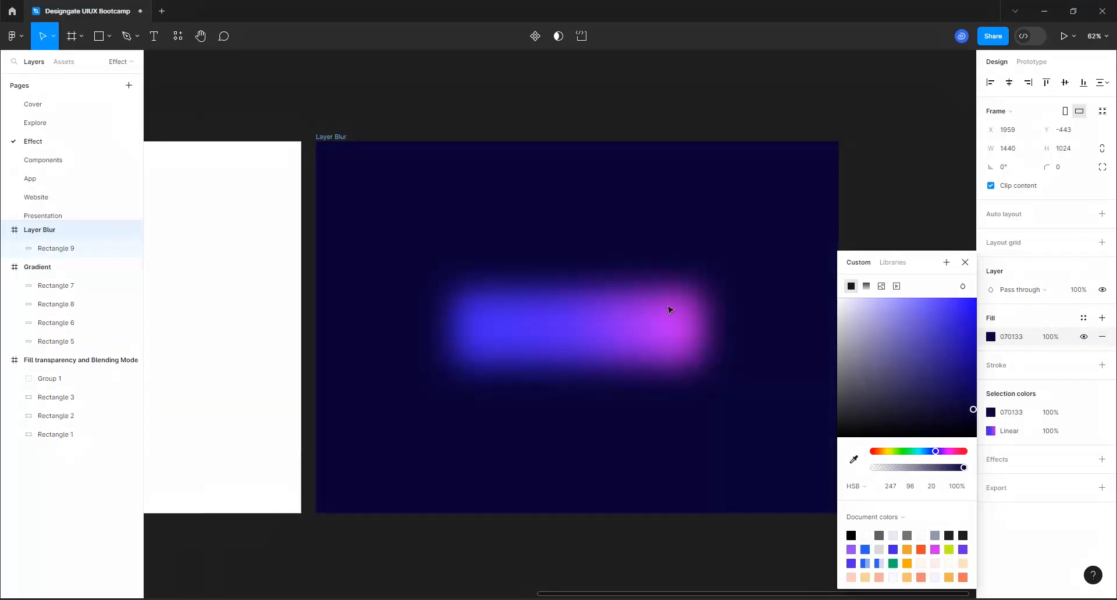
# Draw a 720 × 720 circle in the upper part of the Layer Blur frame and move the blurred rectangle to about X 759, Y 792
pyautogui.click(621, 307)
pyautogui.moveTo(616, 330); pyautogui.dragTo(574, 411)
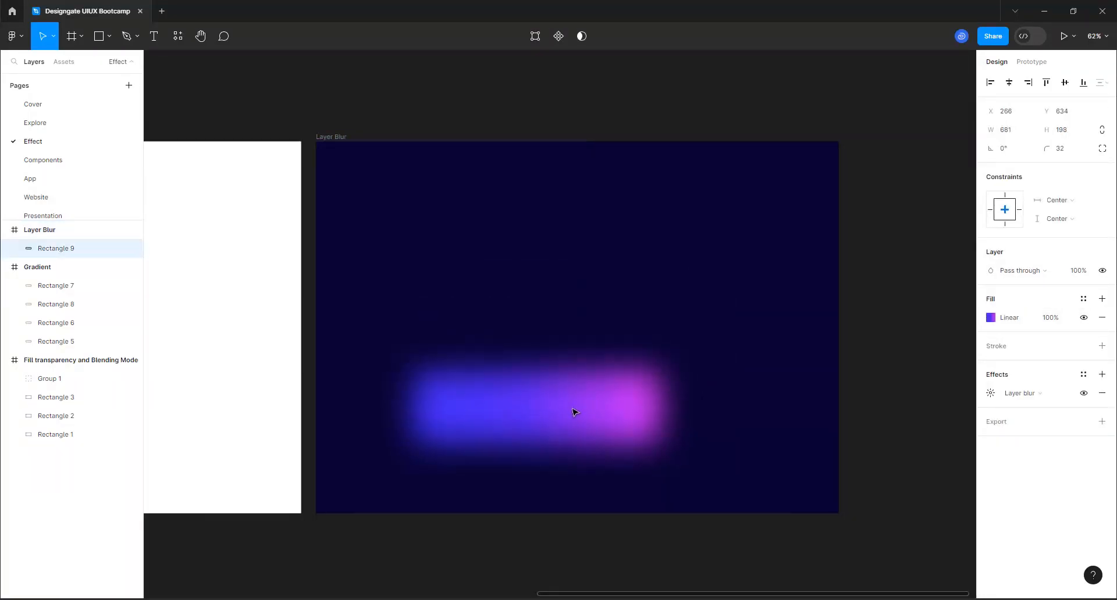
pyautogui.click(109, 37)
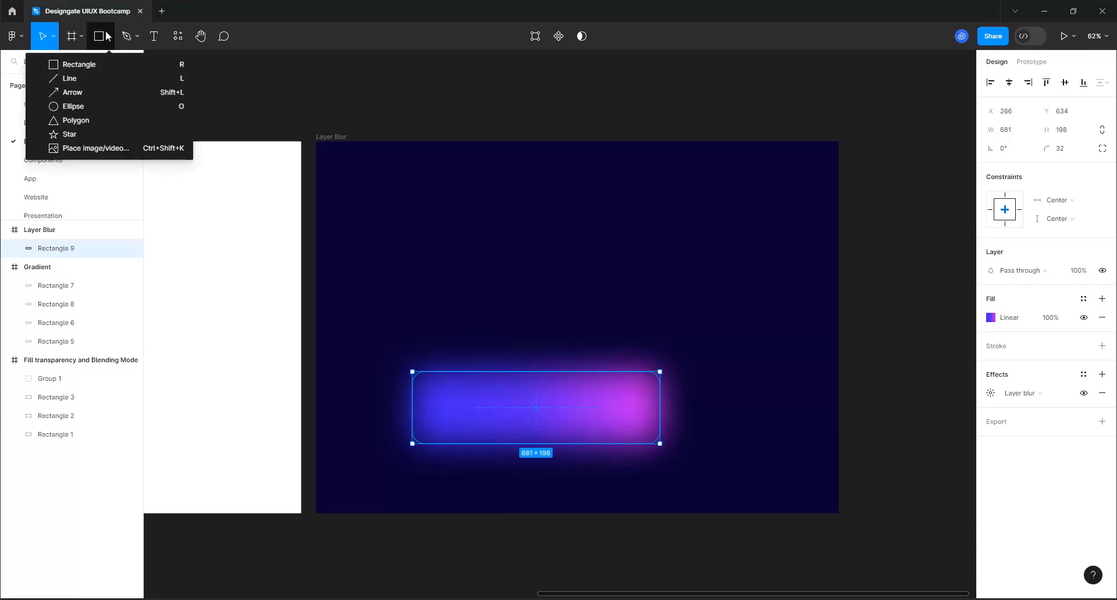
pyautogui.click(105, 109)
pyautogui.moveTo(451, 164); pyautogui.dragTo(713, 368)
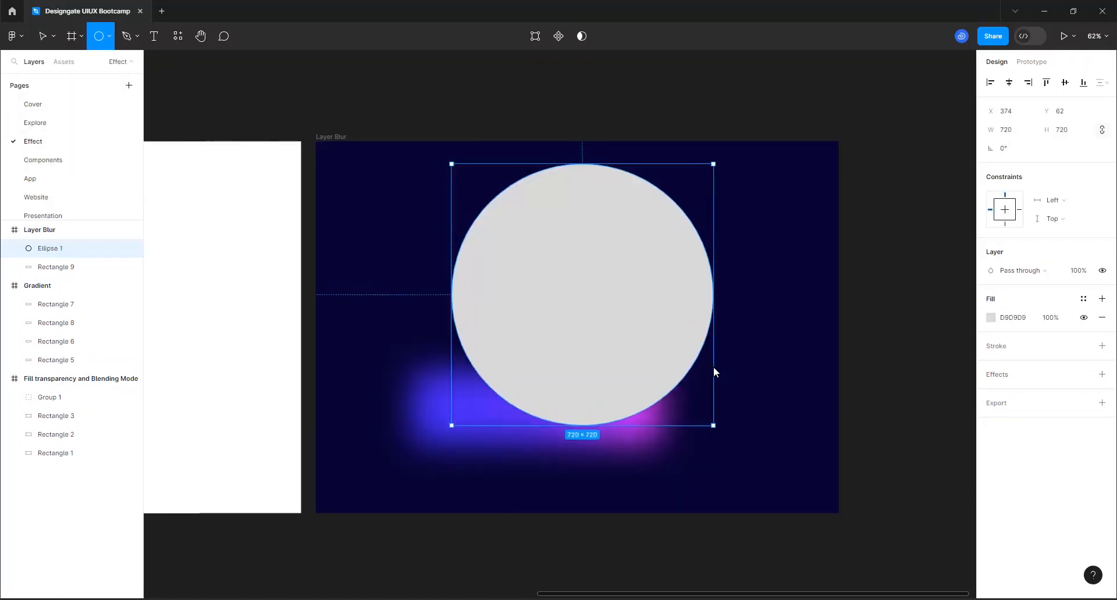
pyautogui.click(428, 410)
pyautogui.moveTo(428, 412); pyautogui.dragTo(607, 470)
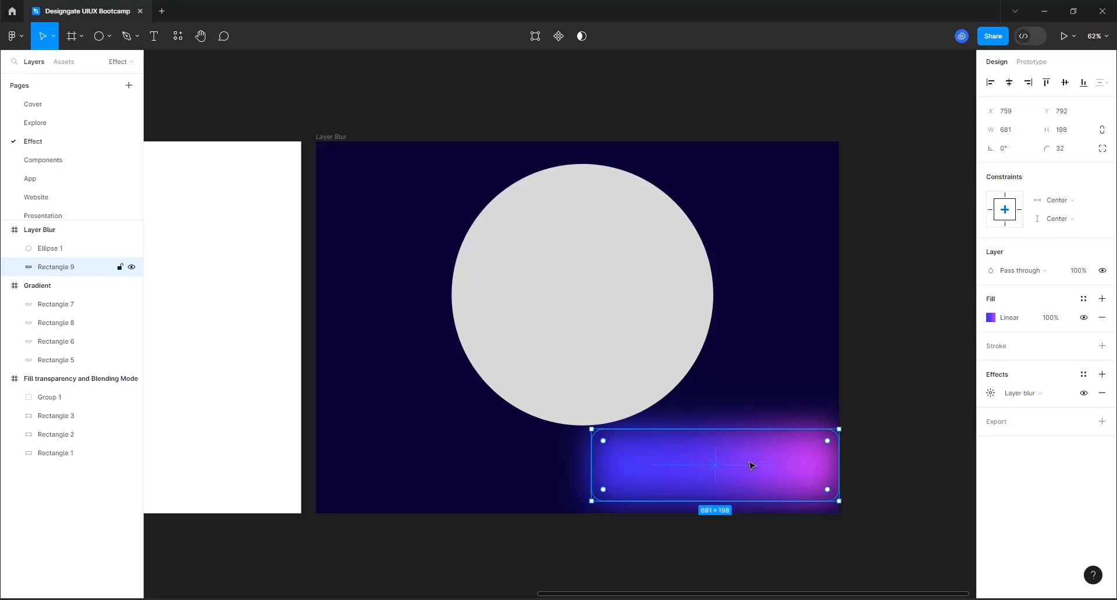
# Copy the blurred rectangle's properties onto the circle and move the circle to about X 94, Y 129 in the frame
pyautogui.rightClick(776, 465)
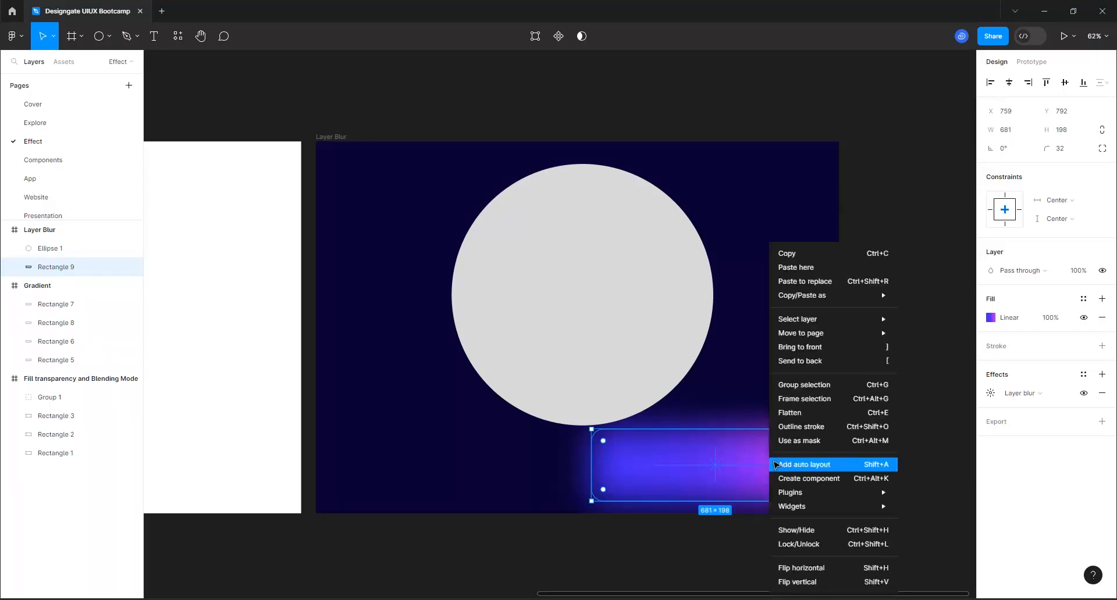
pyautogui.moveTo(805, 297)
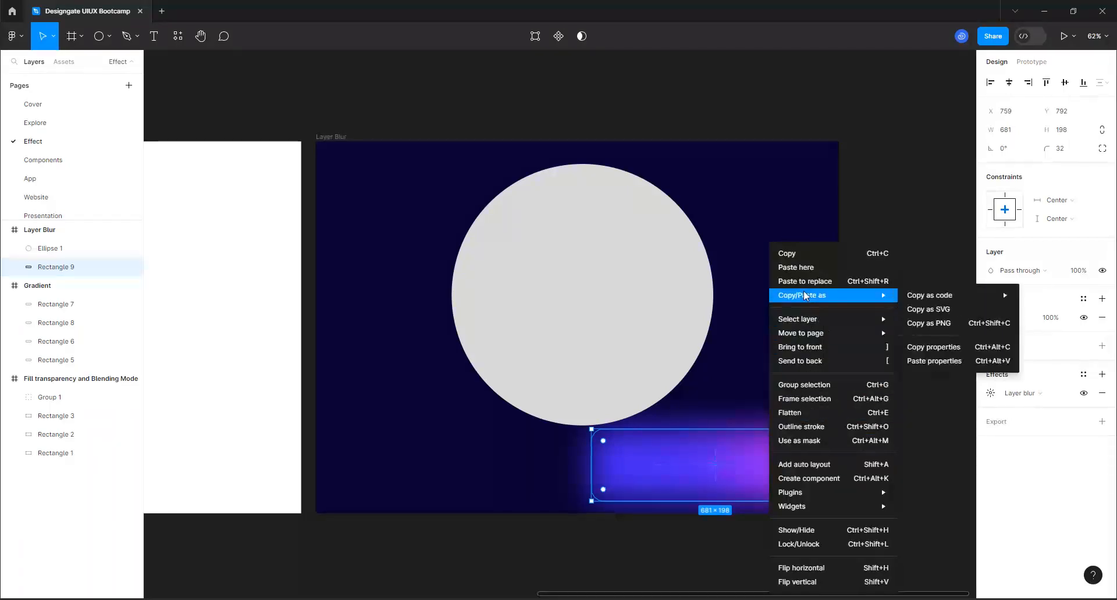
pyautogui.click(943, 349)
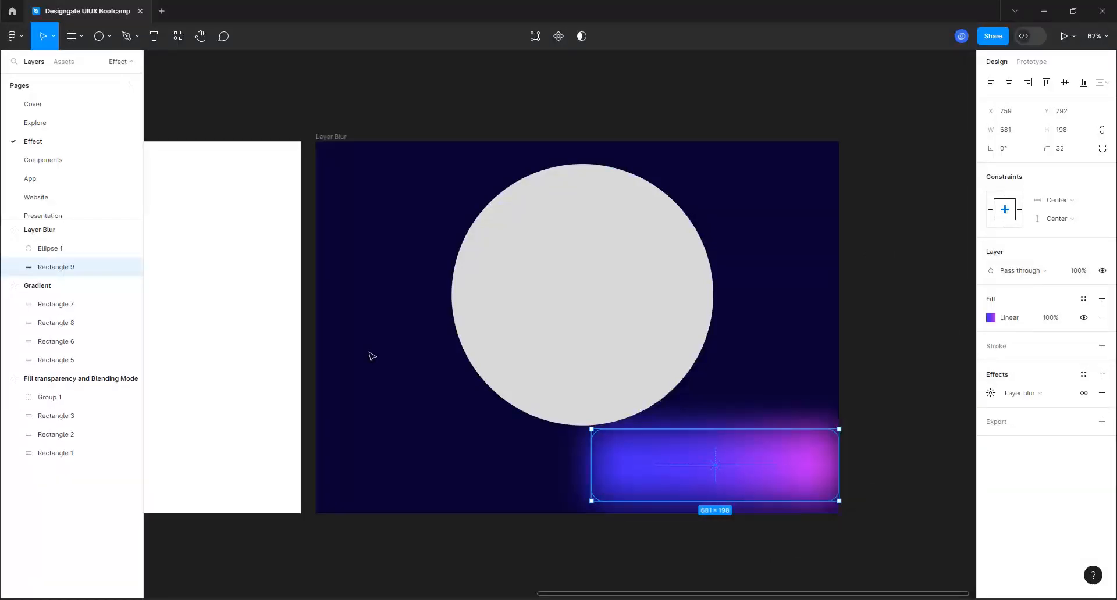
pyautogui.click(536, 201)
pyautogui.rightClick(564, 215)
pyautogui.moveTo(637, 263)
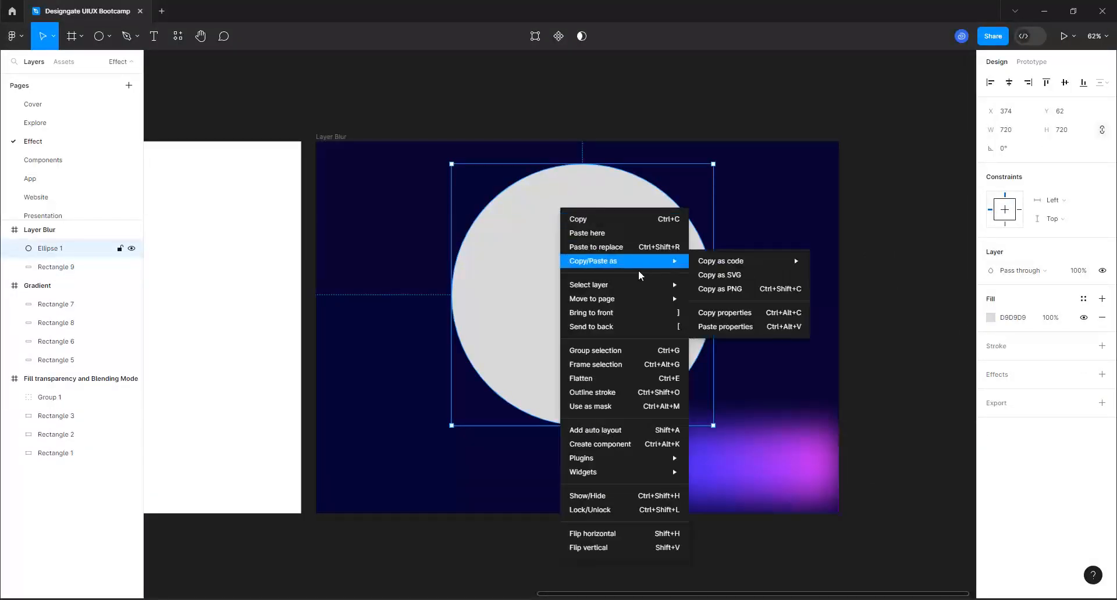
pyautogui.click(720, 329)
pyautogui.moveTo(534, 285); pyautogui.dragTo(499, 300)
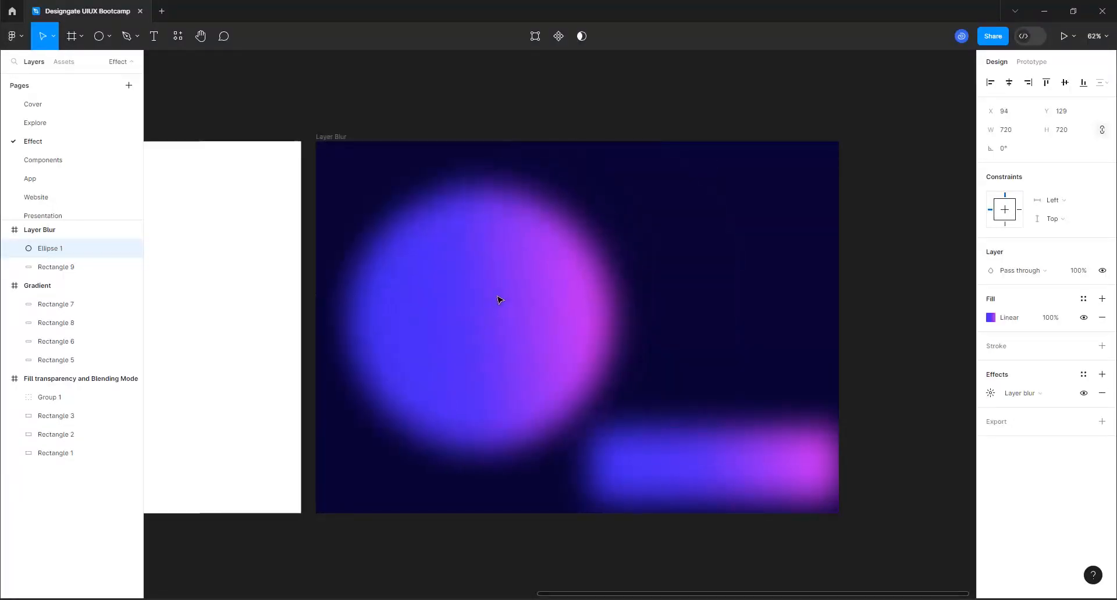
# Delete the blurred rectangle and move the blurred circle to about X 91, Y 22 in the Layer Blur frame
pyautogui.click(756, 474)
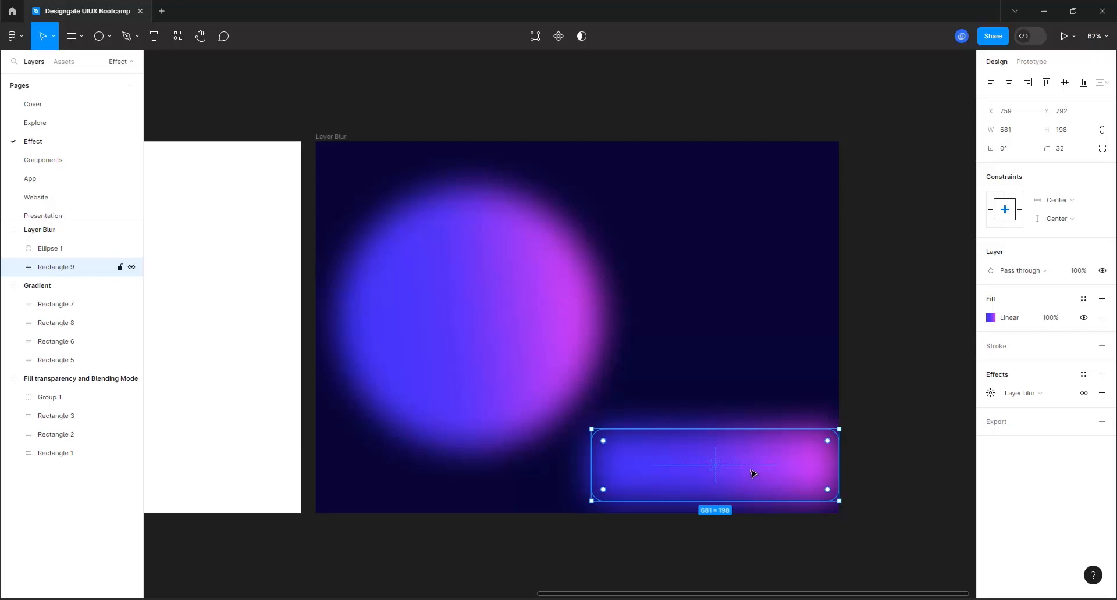
pyautogui.press('Delete')
pyautogui.click(469, 312)
pyautogui.moveTo(454, 297); pyautogui.dragTo(504, 250)
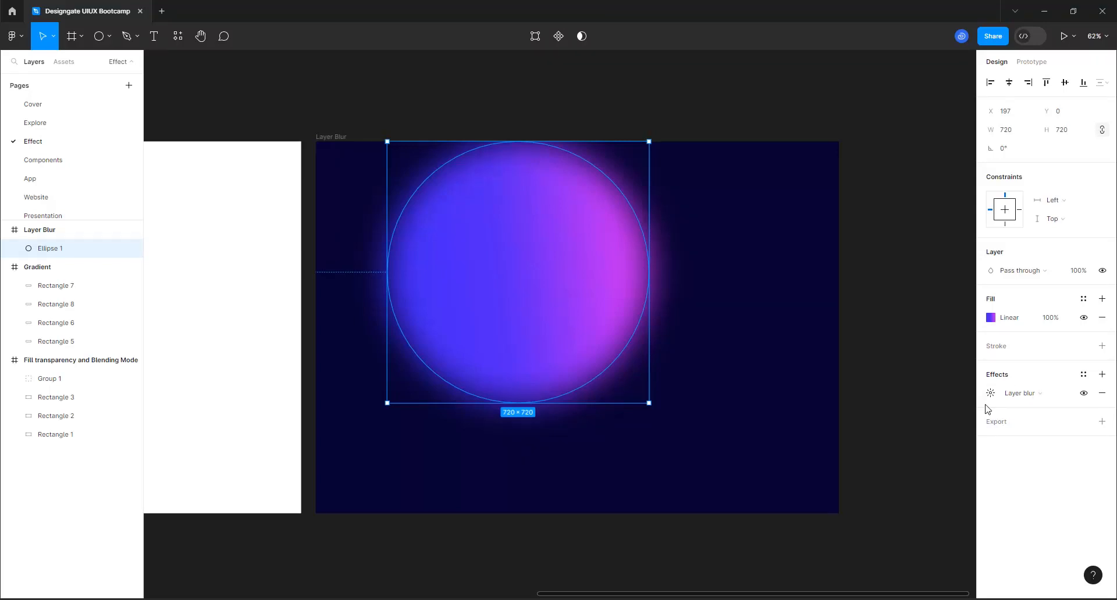
pyautogui.moveTo(541, 303); pyautogui.dragTo(503, 312)
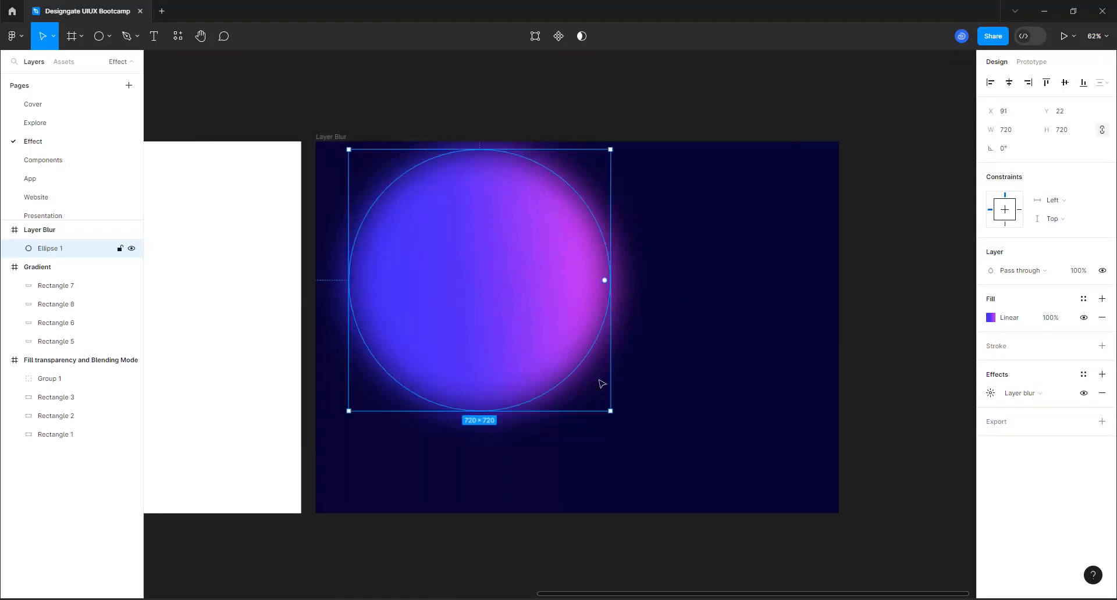
# Set the circle's layer blur amount to 150
pyautogui.click(990, 394)
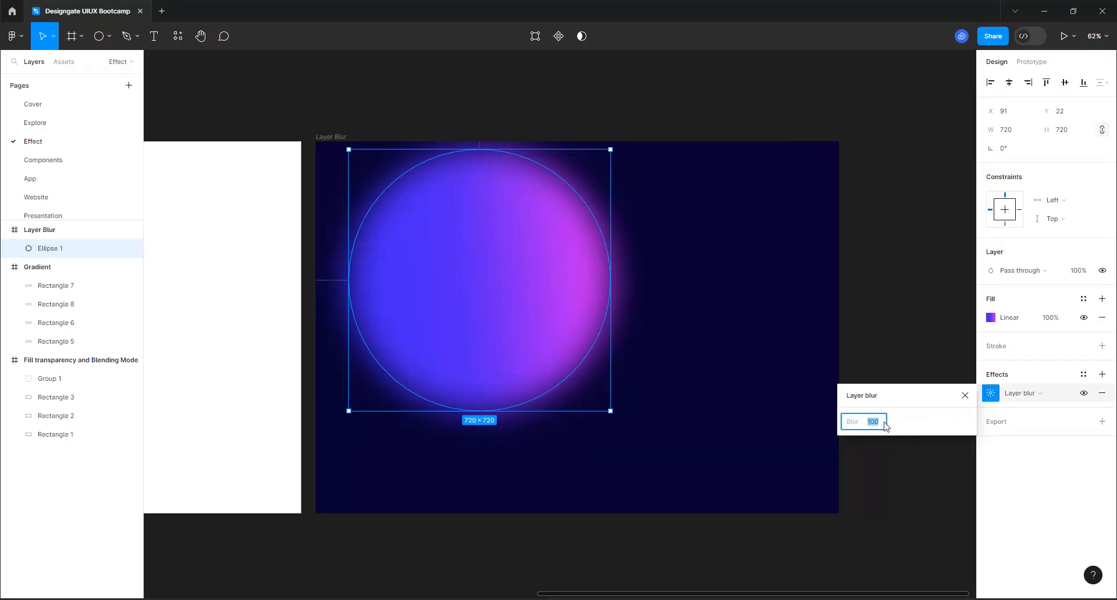
pyautogui.write('150')
pyautogui.press('Return')
# Duplicate the circle, placing one copy at about X -103, Y -81 and the other at about X 512, Y 196
pyautogui.moveTo(419, 241); pyautogui.dragTo(368, 246)
pyautogui.hotkey('ctrl', 'd')
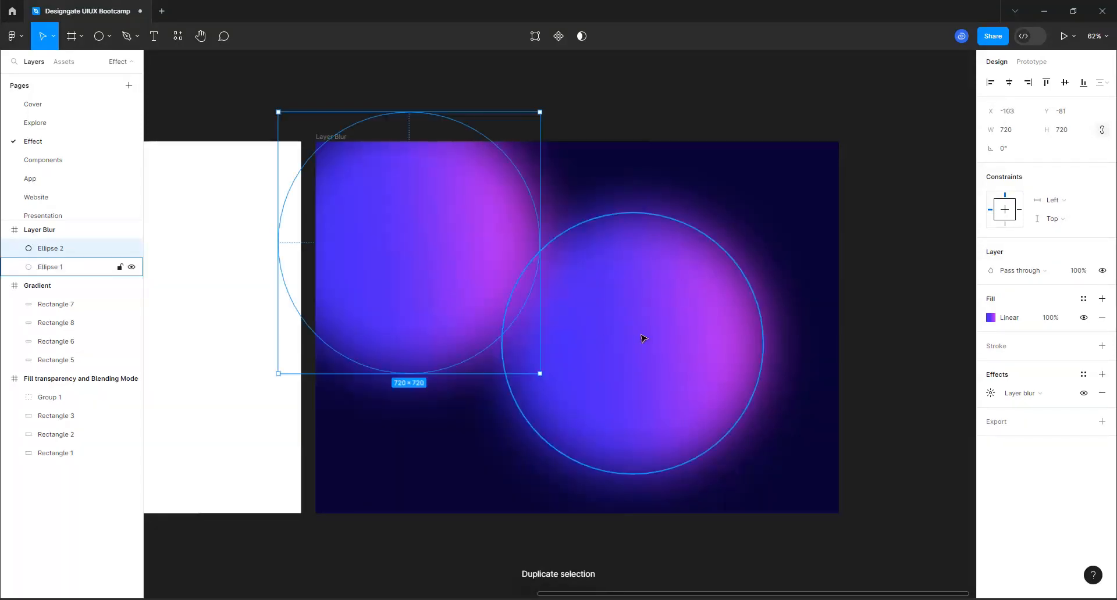
# Replace the gradient fill of the circle at X 512, Y 196 with the solid orange F24C27 from the document colors
pyautogui.click(643, 337)
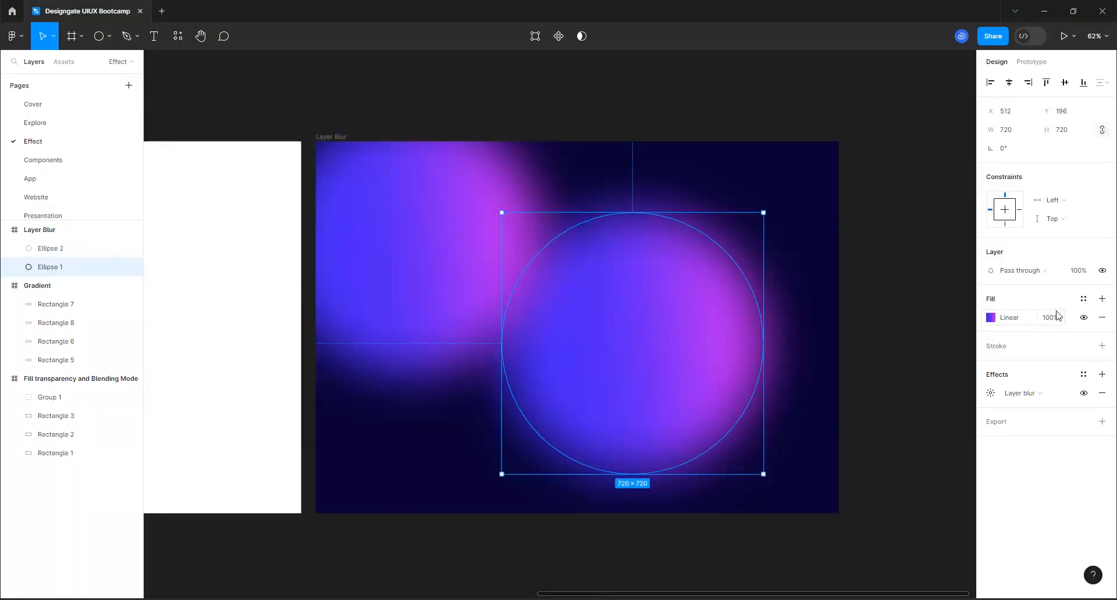
pyautogui.click(1101, 318)
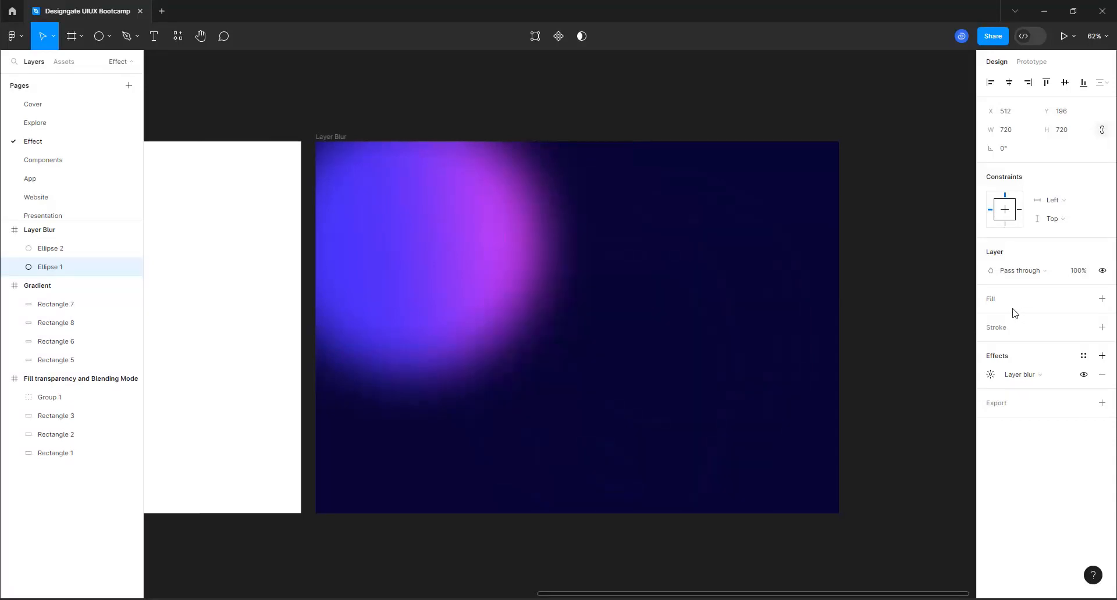
pyautogui.click(1102, 298)
pyautogui.click(991, 318)
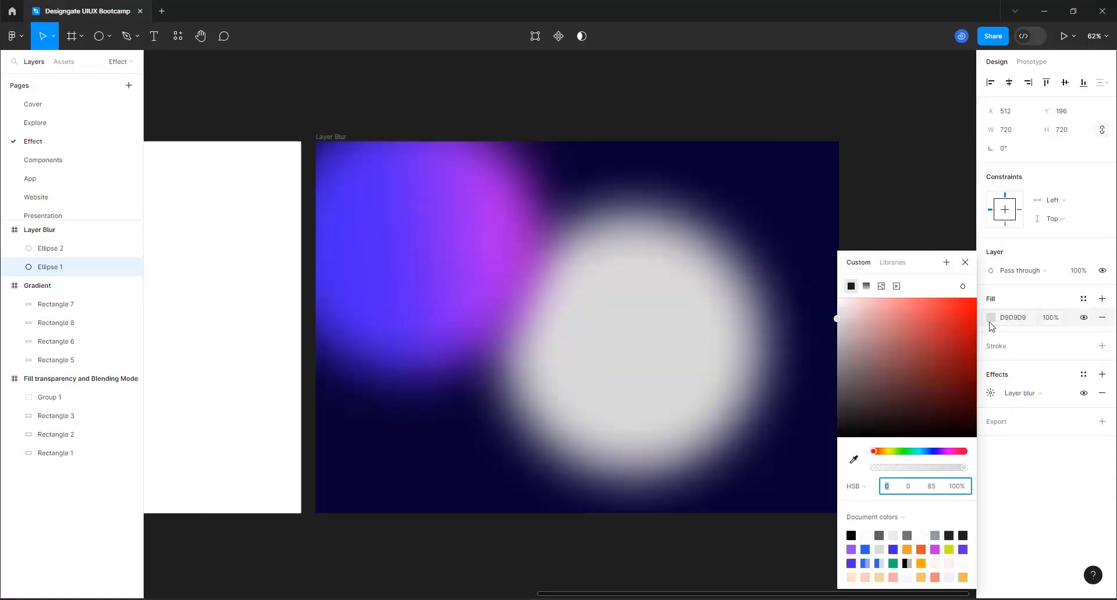
pyautogui.click(922, 549)
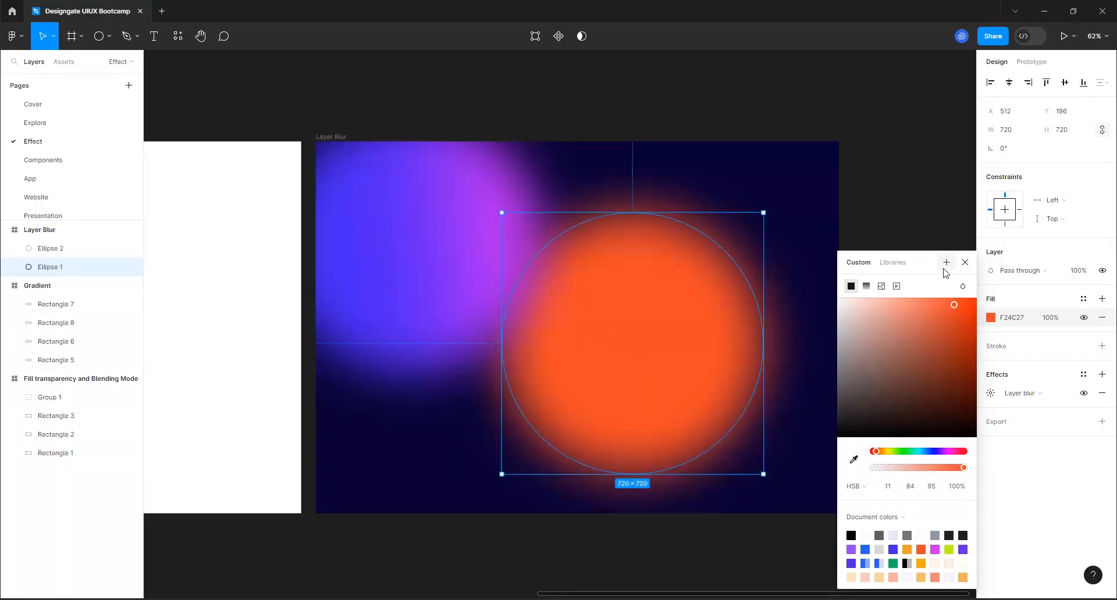
pyautogui.click(965, 262)
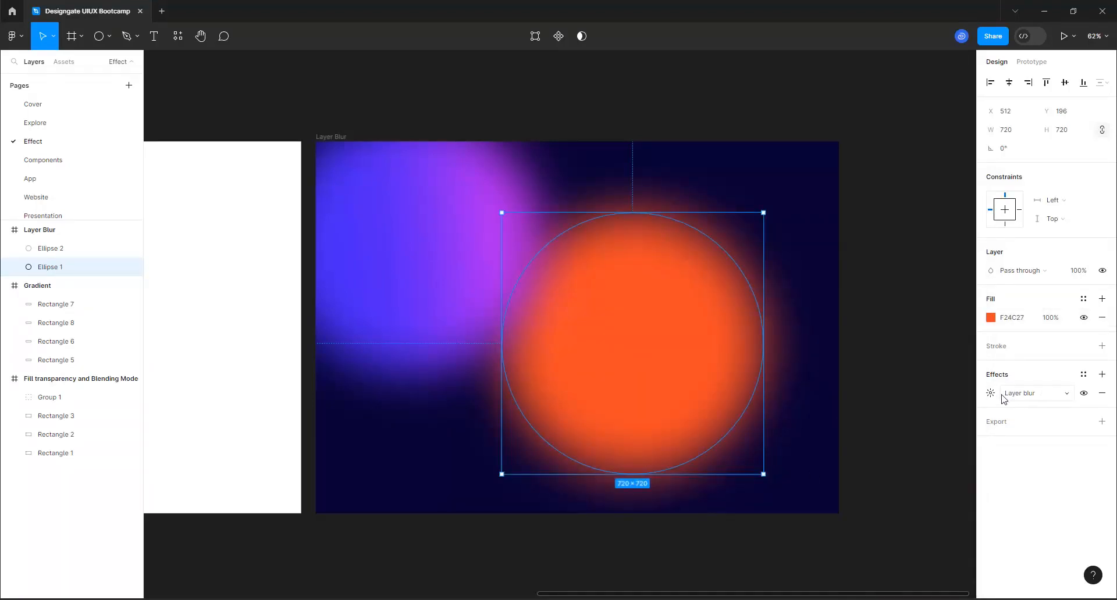
pyautogui.moveTo(762, 469); pyautogui.dragTo(948, 589)
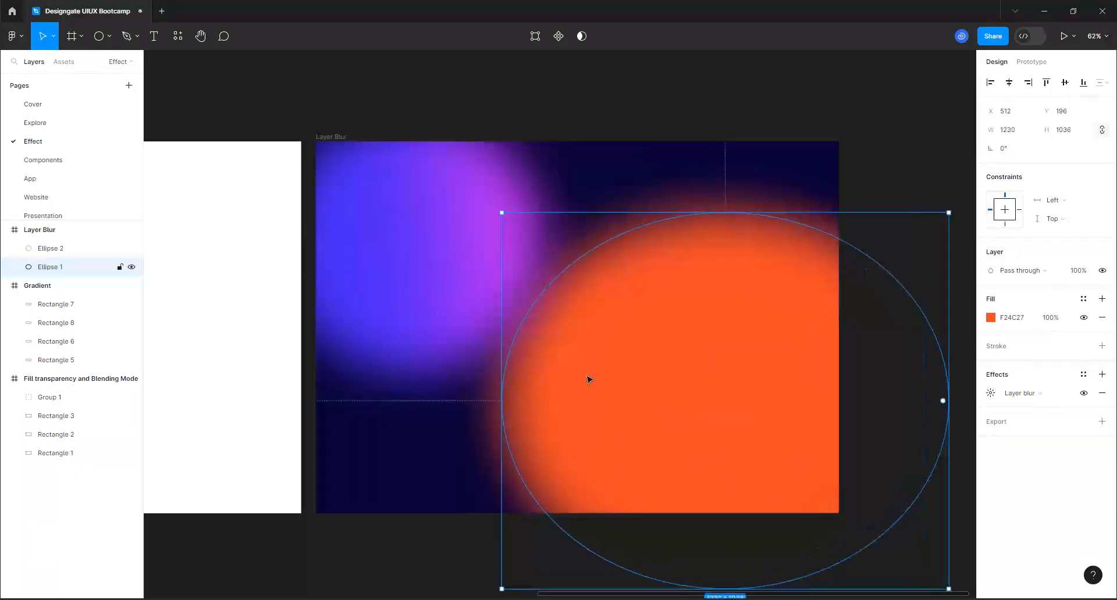
pyautogui.moveTo(588, 379); pyautogui.dragTo(697, 261)
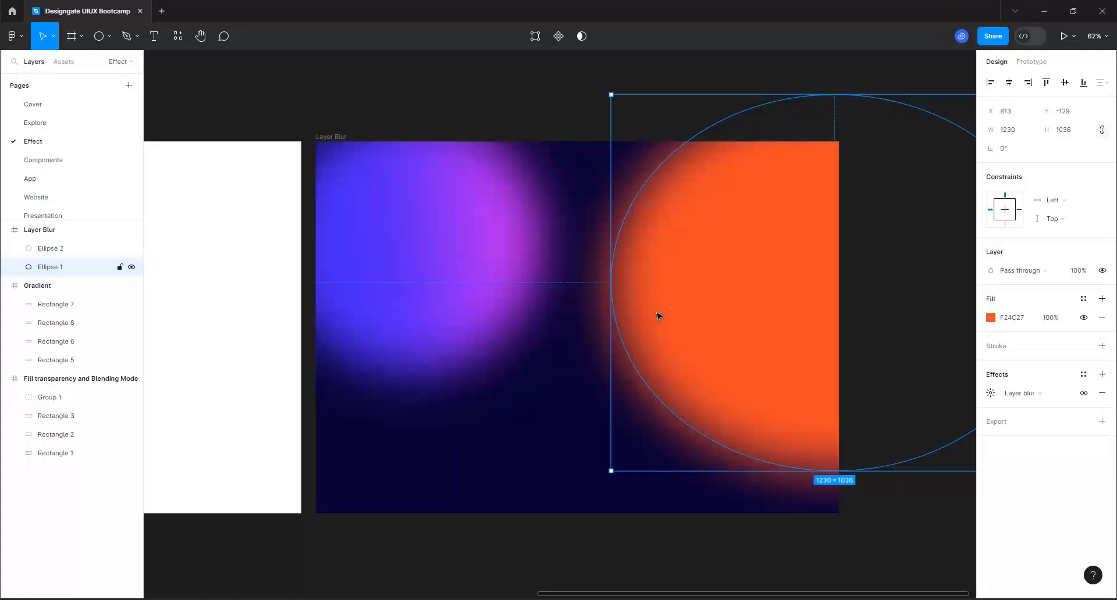
pyautogui.hotkey('ctrl', 'z')
pyautogui.hotkey('ctrl', 'z')
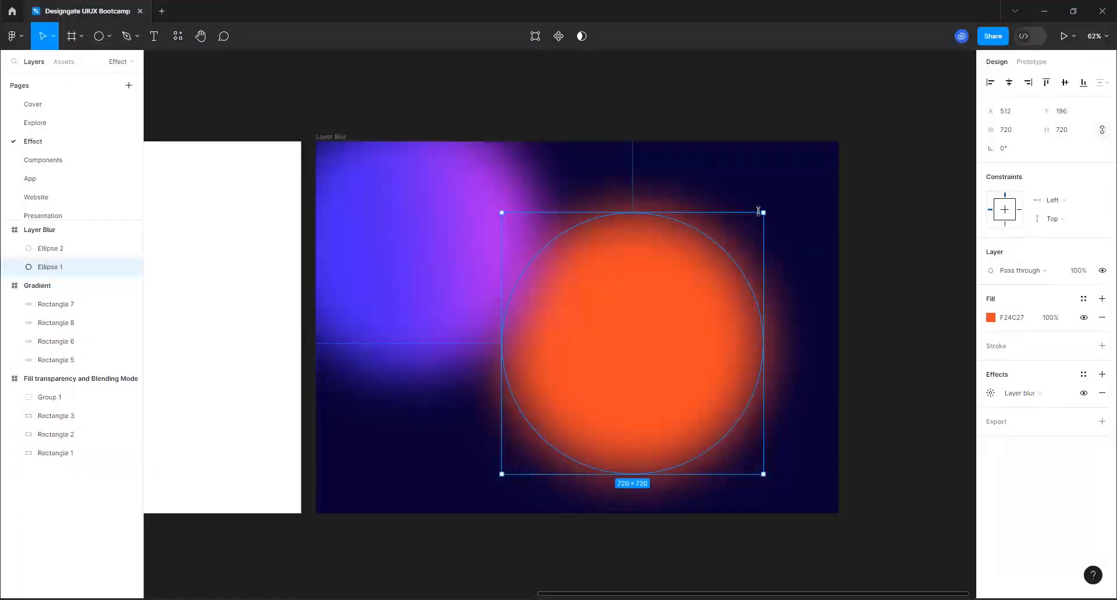
# Enlarge the orange circle to about 1214 × 1221 and move it to about X 776, Y -414, overlapping the frame's upper-right corner
pyautogui.moveTo(758, 211); pyautogui.dragTo(942, 35)
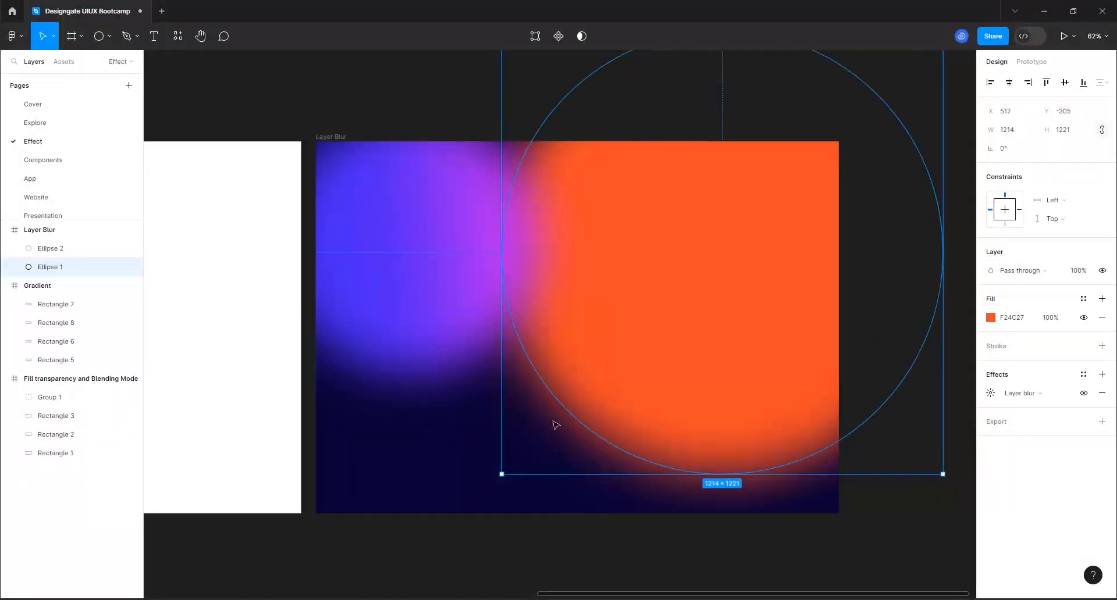
pyautogui.moveTo(631, 319); pyautogui.dragTo(756, 281)
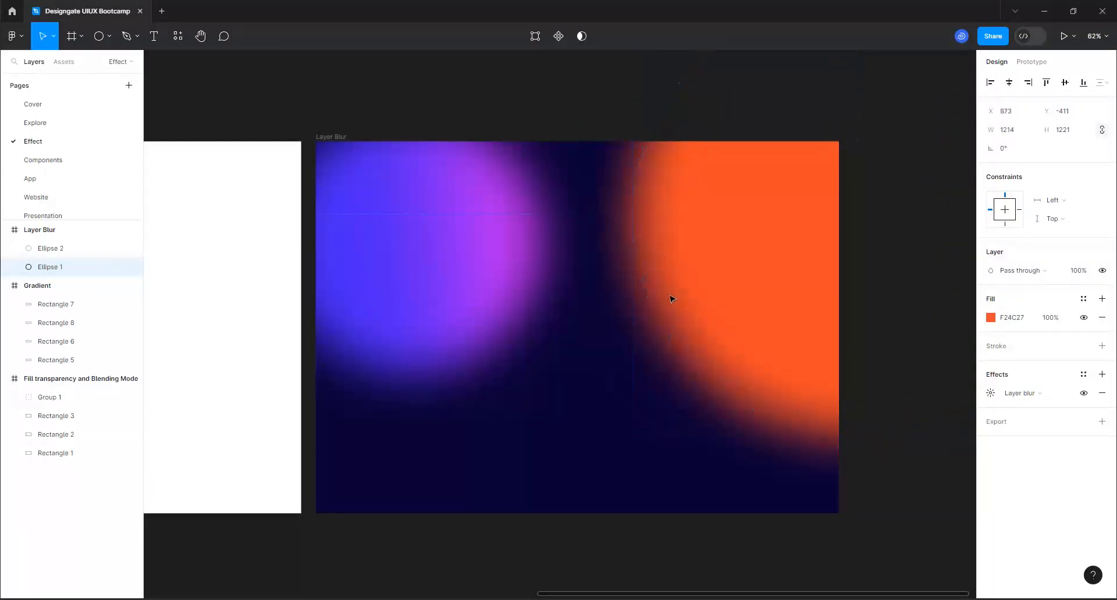
pyautogui.moveTo(672, 299); pyautogui.dragTo(637, 298)
# Open the large orange circle's fill color for editing
pyautogui.click(991, 318)
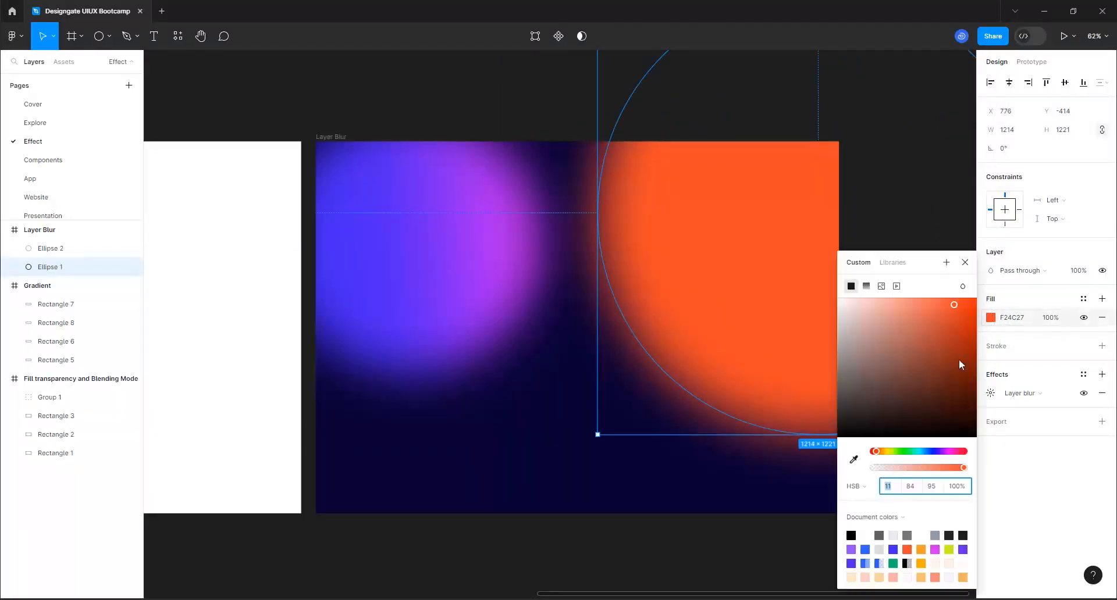
# Try layer blur values of 500 and 100 on the large orange ellipse
pyautogui.click(897, 487)
pyautogui.click(990, 394)
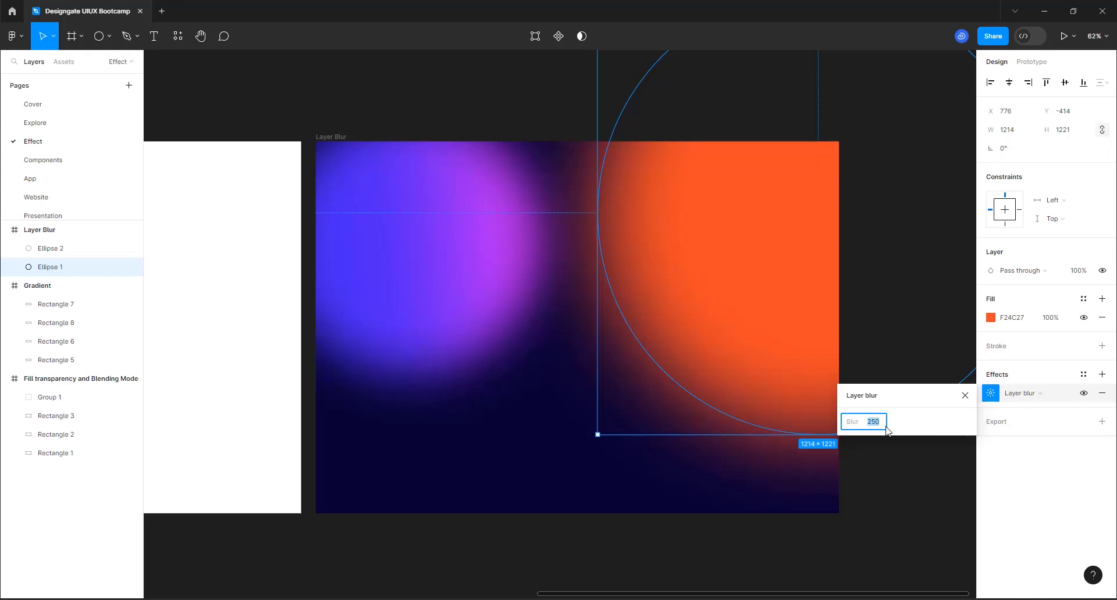
pyautogui.write('0')
pyautogui.press('Return')
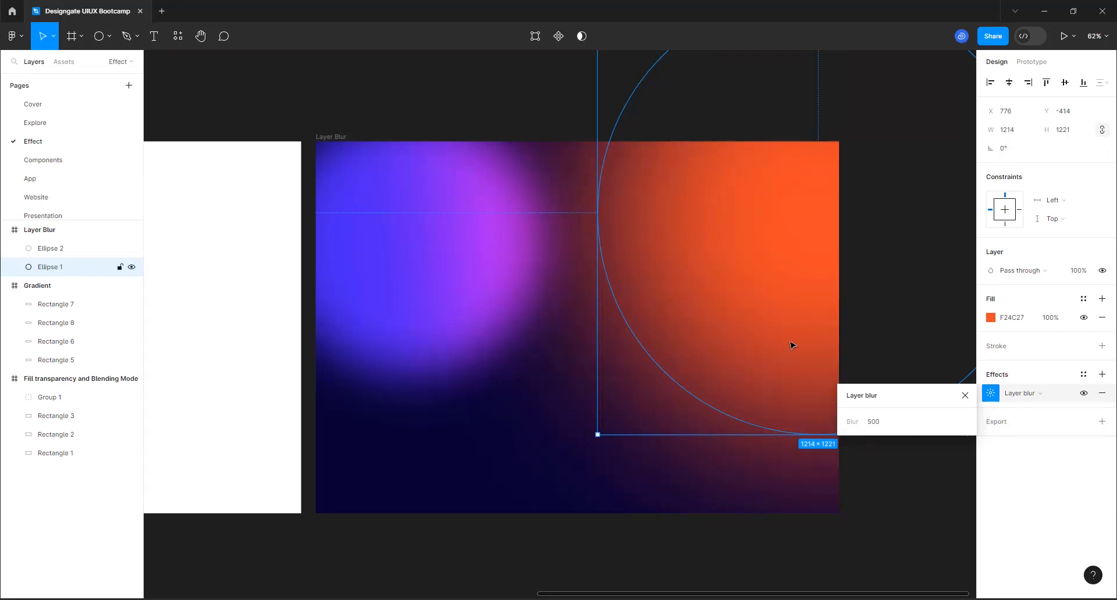
pyautogui.click(872, 424)
pyautogui.write('100')
pyautogui.press('Return')
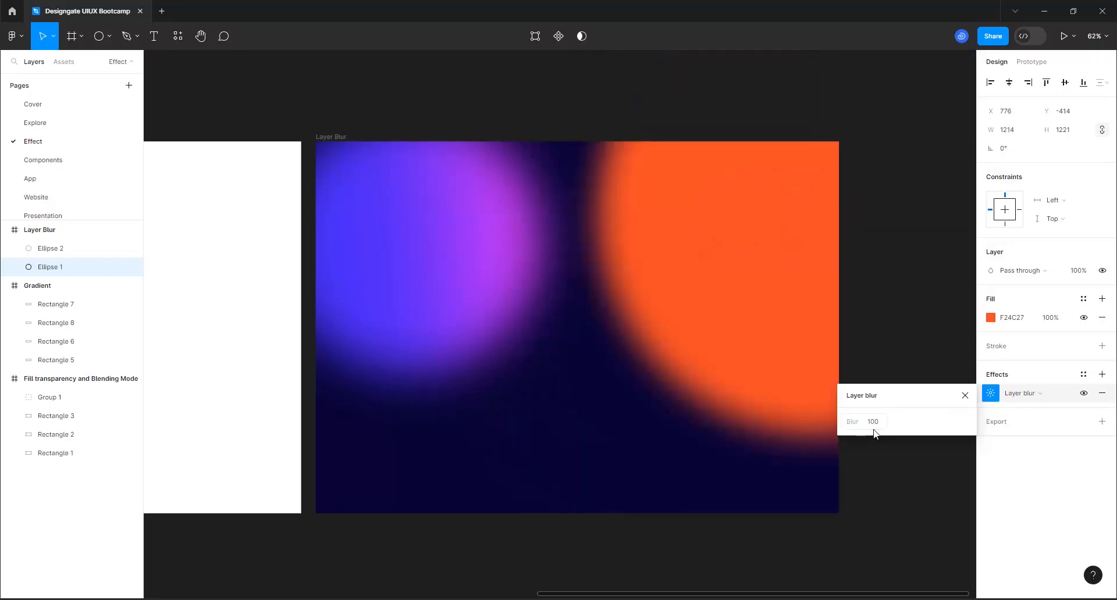
# Set the large orange ellipse's layer blur to 1000 and deselect it
pyautogui.click(873, 428)
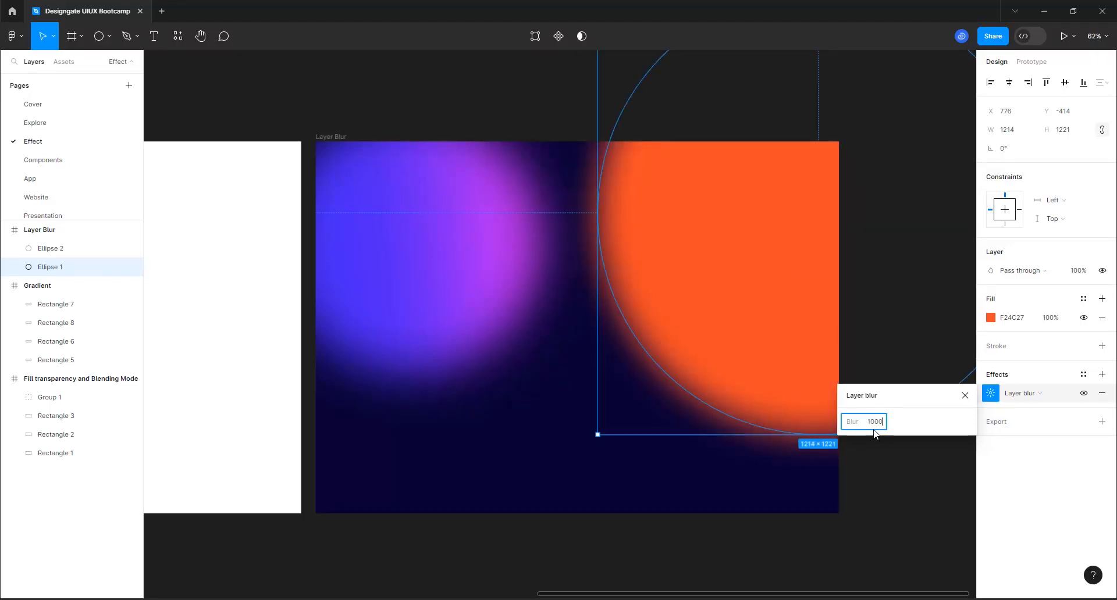
pyautogui.write('1000')
pyautogui.press('Return')
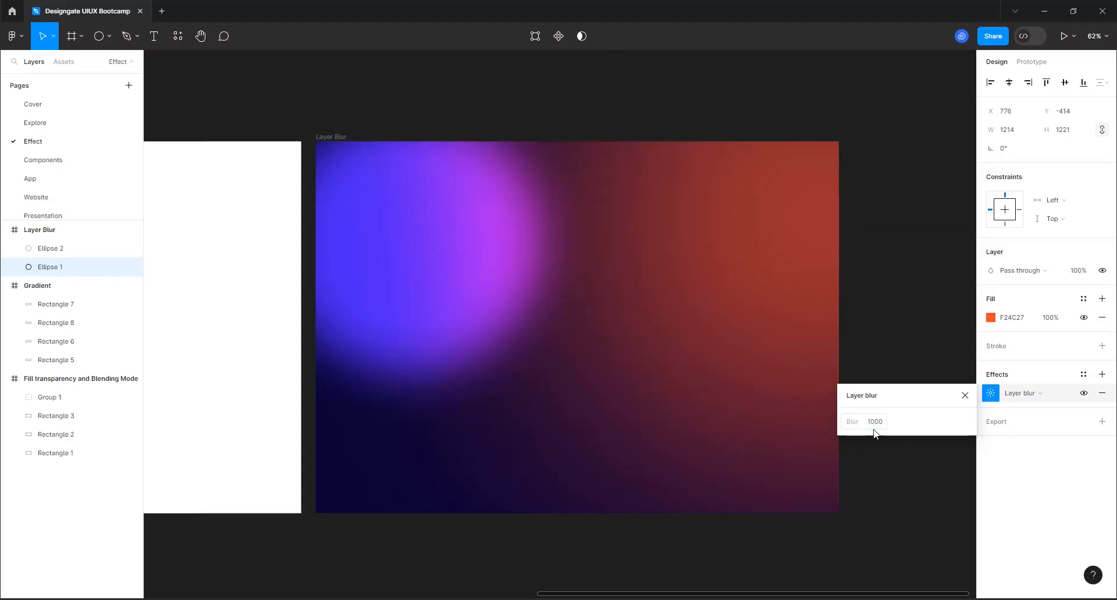
pyautogui.click(891, 543)
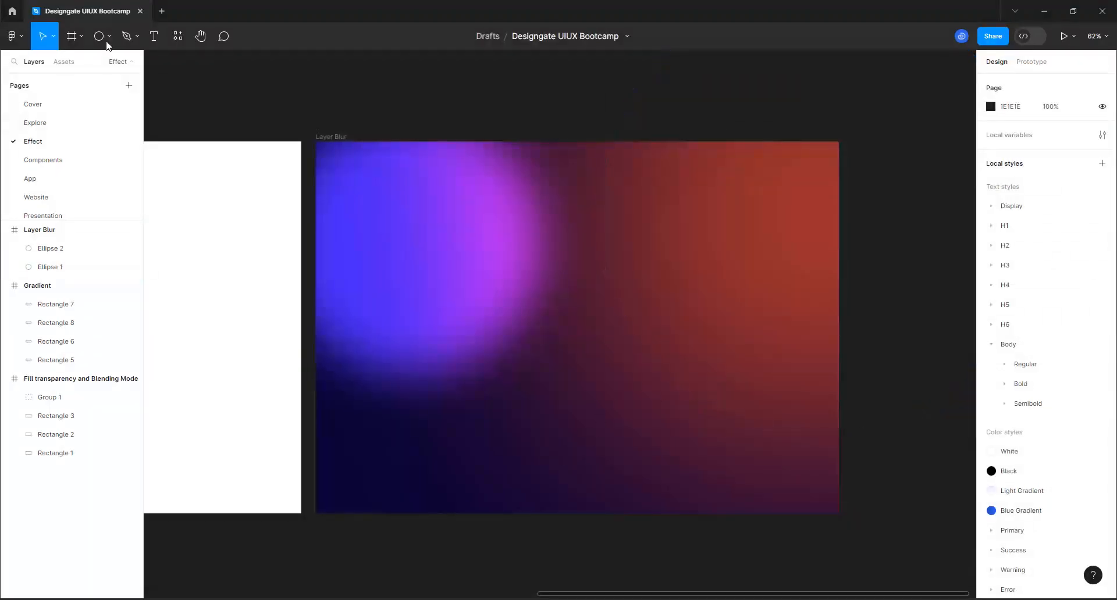
# Duplicate the orange ellipse and give the copy a layer blur of 500 and the blue fill 2962FF
pyautogui.click(659, 258)
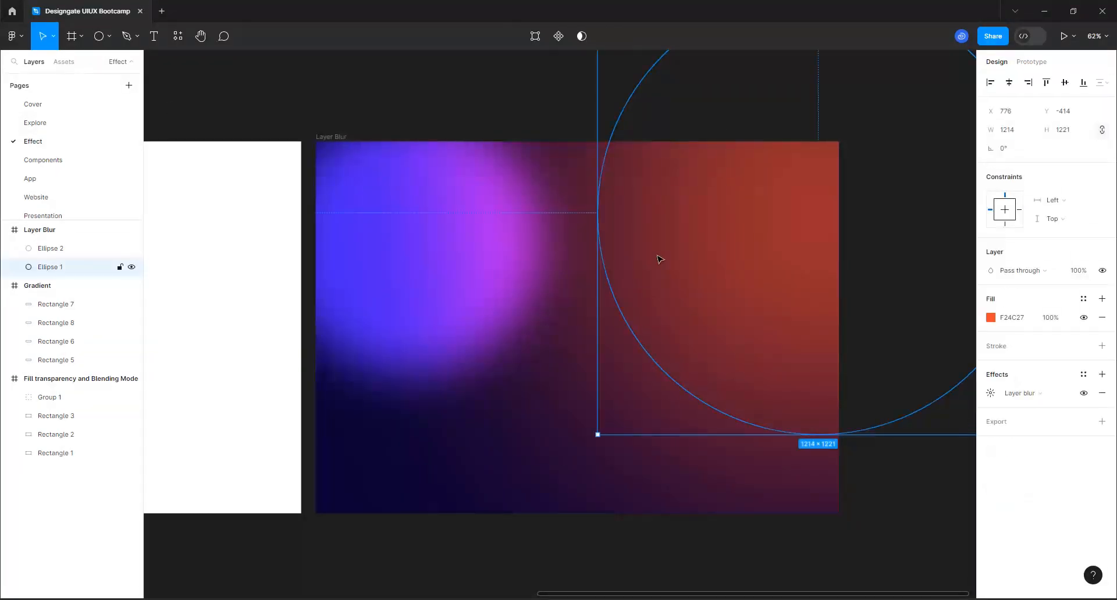
pyautogui.hotkey('ctrl', 'd')
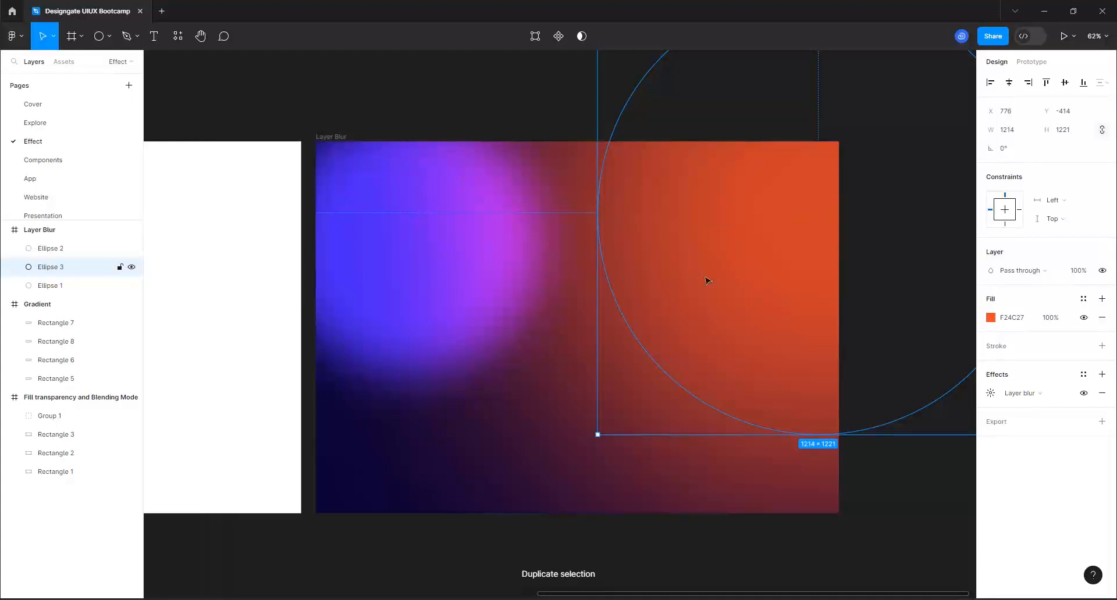
pyautogui.click(991, 394)
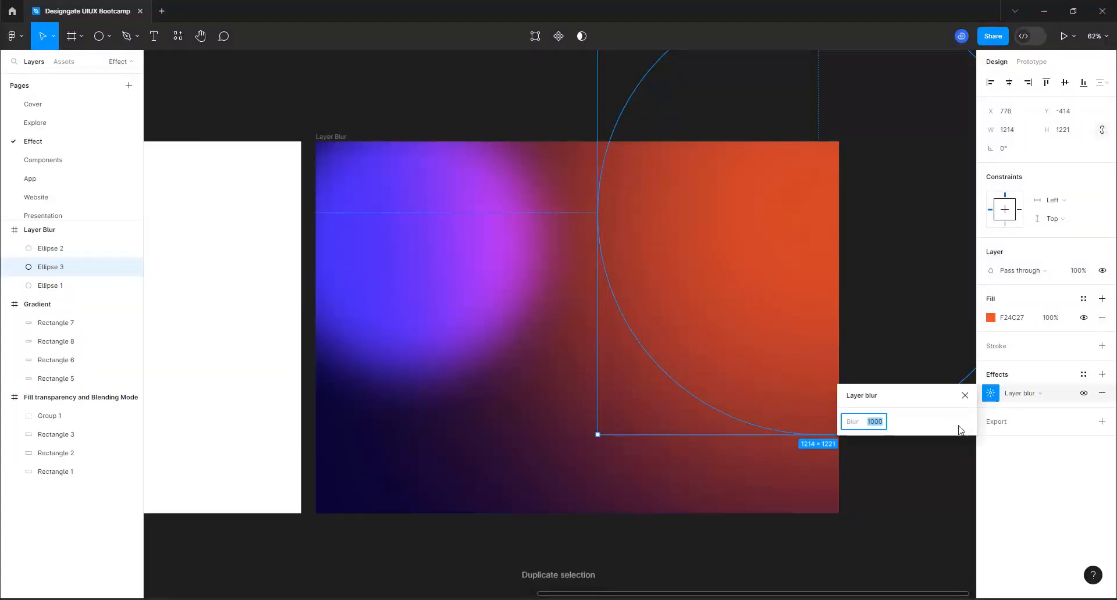
pyautogui.write('500')
pyautogui.press('Return')
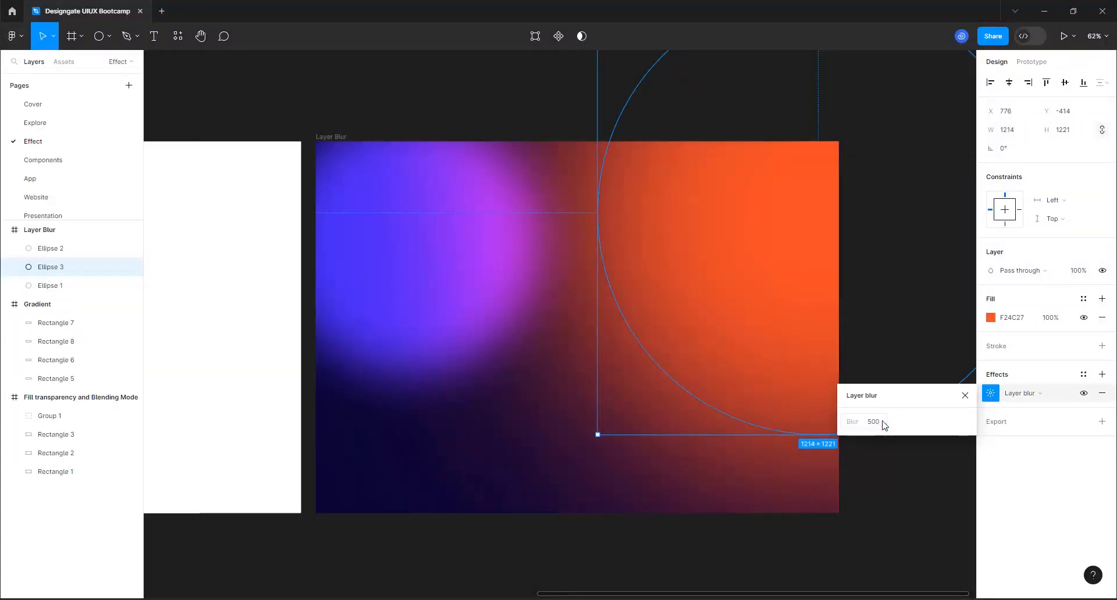
pyautogui.click(991, 317)
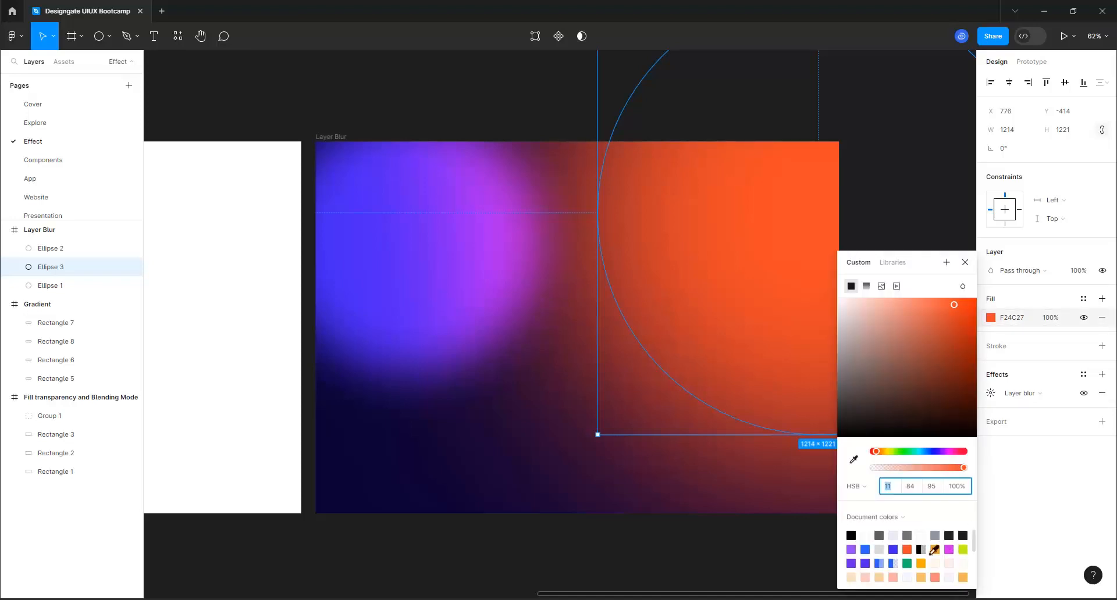
pyautogui.click(865, 549)
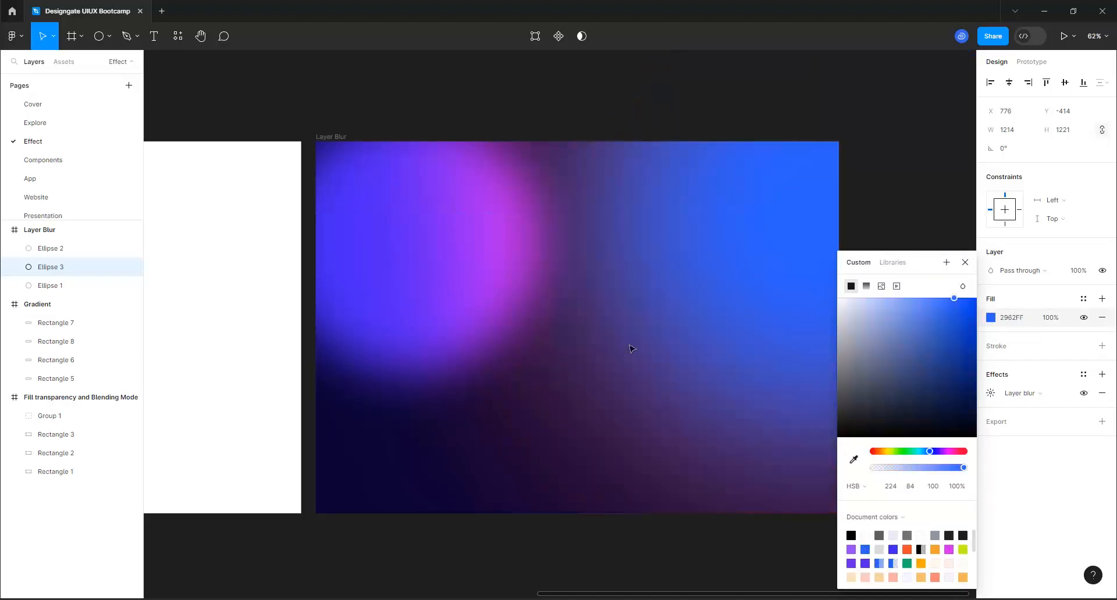
# Move the blue ellipse to the lower edge of the Layer Blur frame and shrink it to about 875 × 880
pyautogui.moveTo(663, 236); pyautogui.dragTo(466, 444)
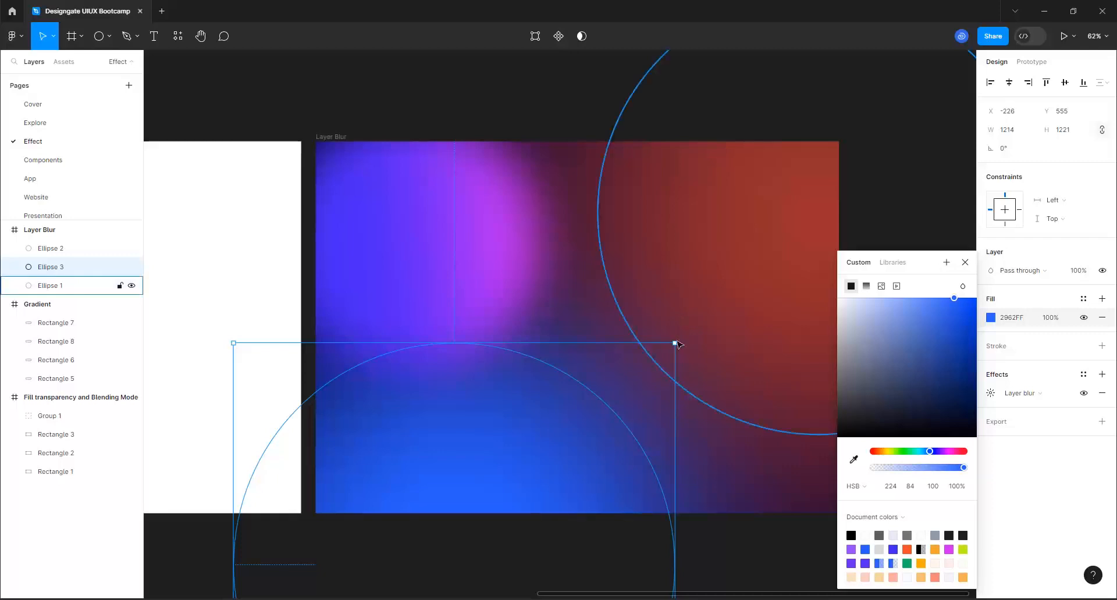
pyautogui.moveTo(675, 343); pyautogui.dragTo(480, 469)
pyautogui.moveTo(418, 509); pyautogui.dragTo(518, 450)
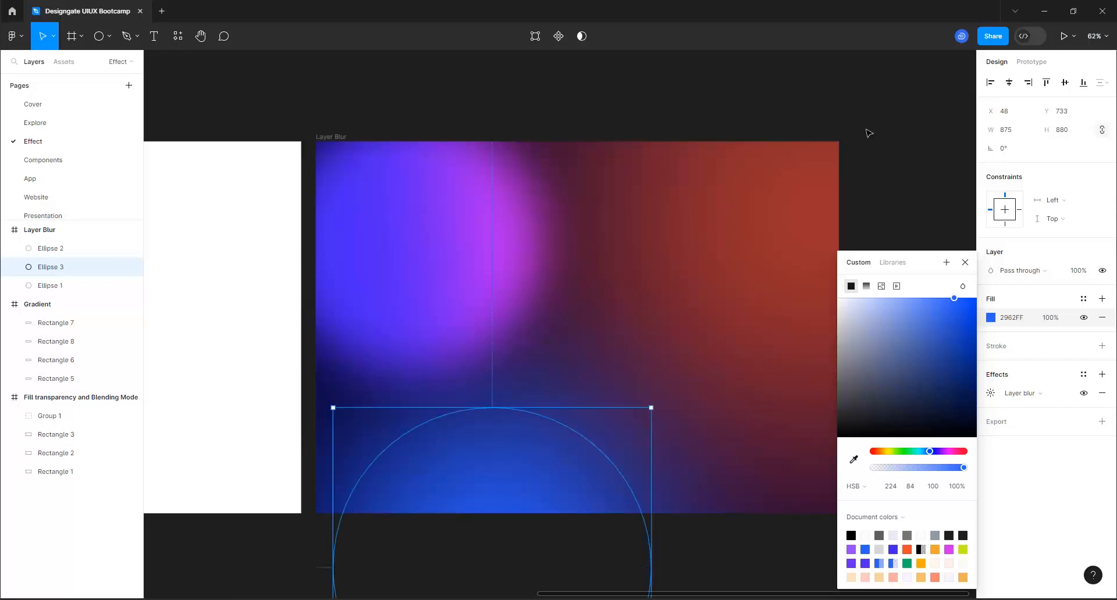
pyautogui.click(903, 165)
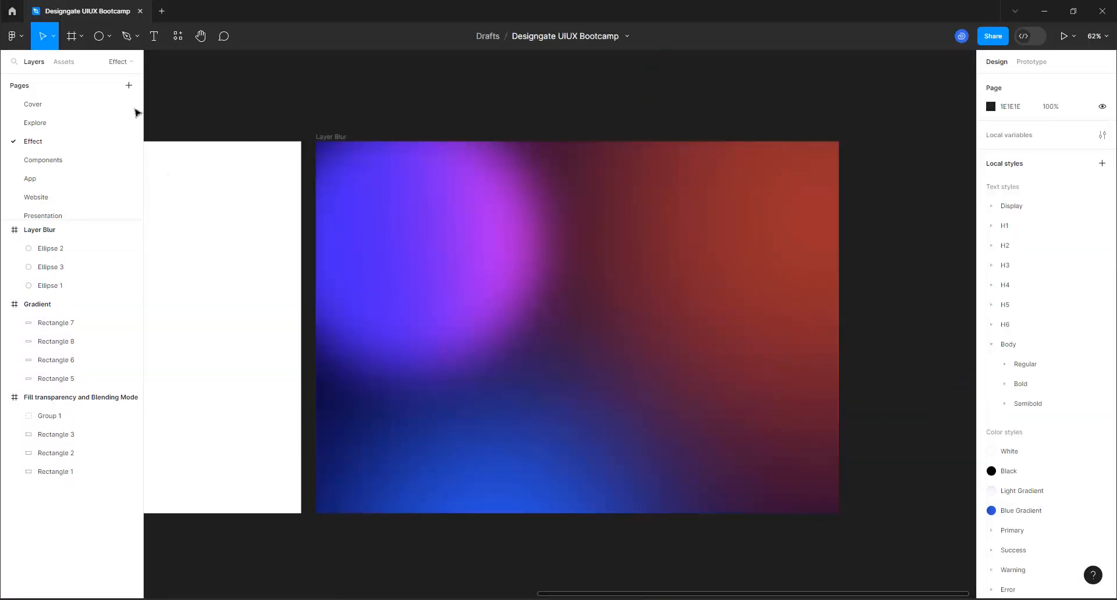
# Add the text "Hello Designer!" on two lines over the blurred background in the Layer Blur frame
pyautogui.press('t')
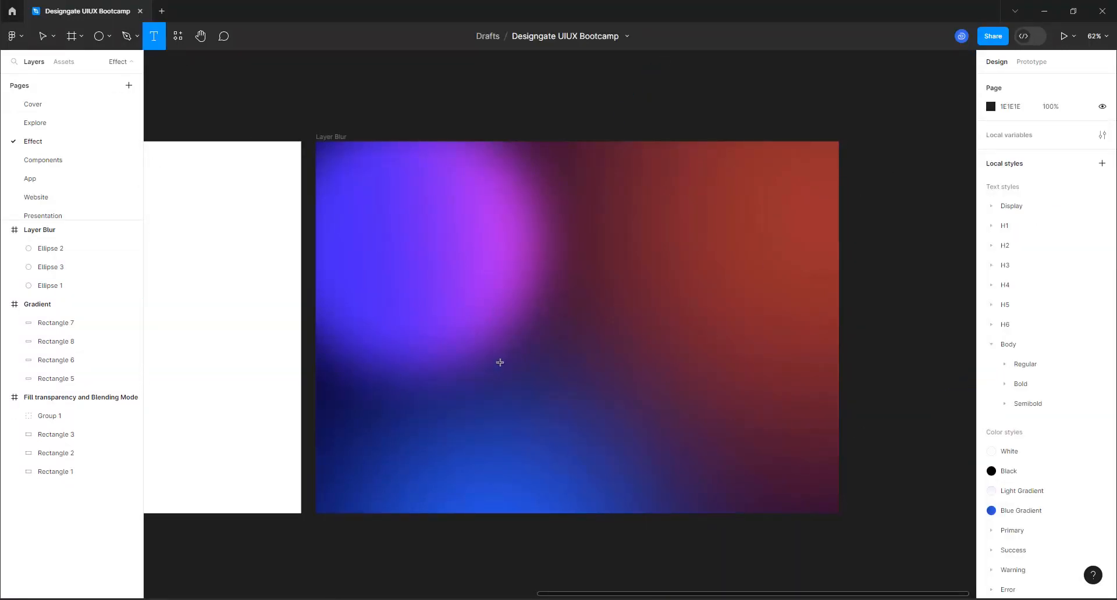
pyautogui.click(506, 336)
pyautogui.write('Hello')
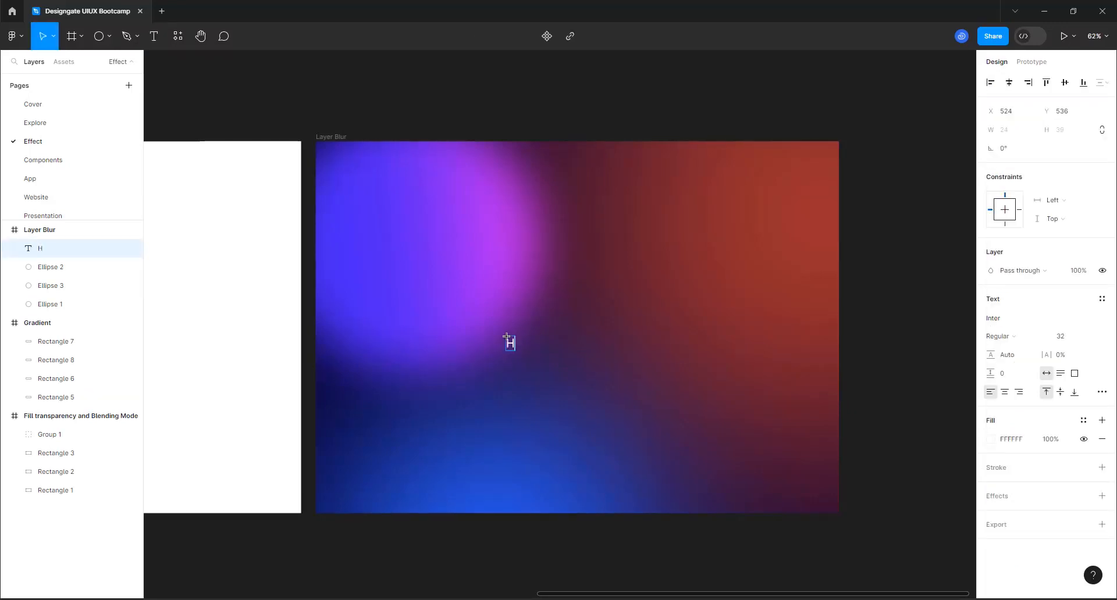
pyautogui.press('Escape')
pyautogui.write('Da')
pyautogui.press('BackSpace')
pyautogui.press('BackSpace')
pyautogui.press('BackSpace')
pyautogui.press('BackSpace')
pyautogui.write('o')
pyautogui.press('Return')
pyautogui.write('D')
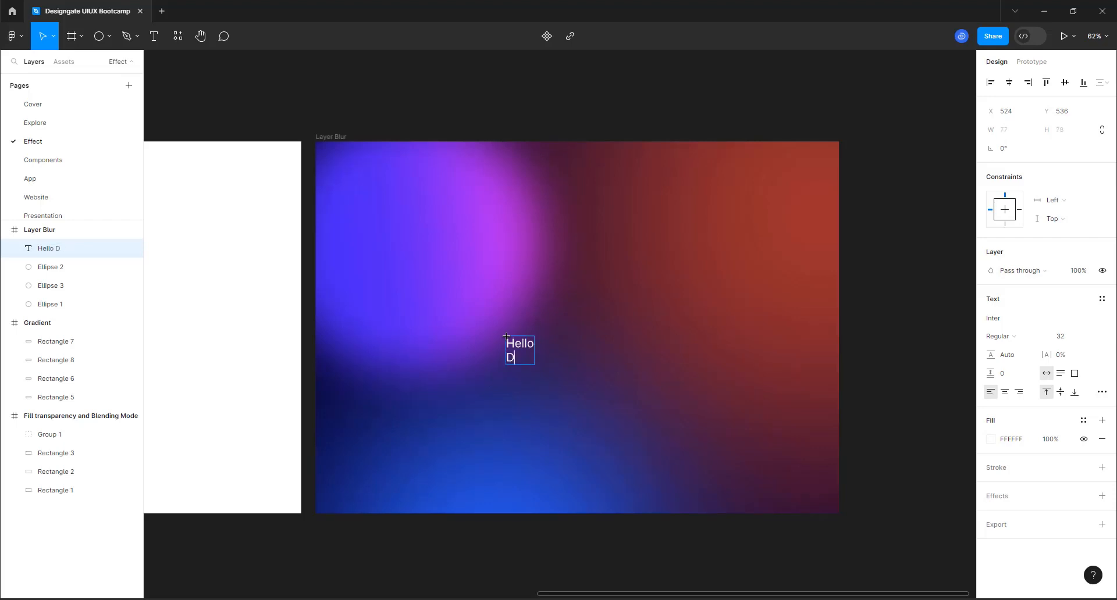
pyautogui.write('esigner!')
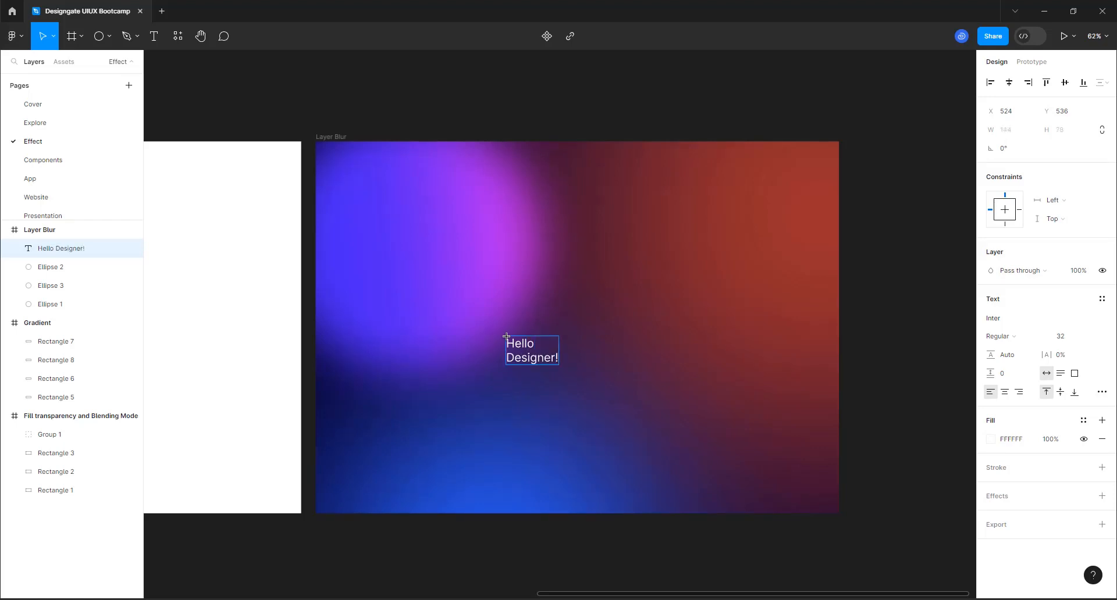
pyautogui.press('Escape')
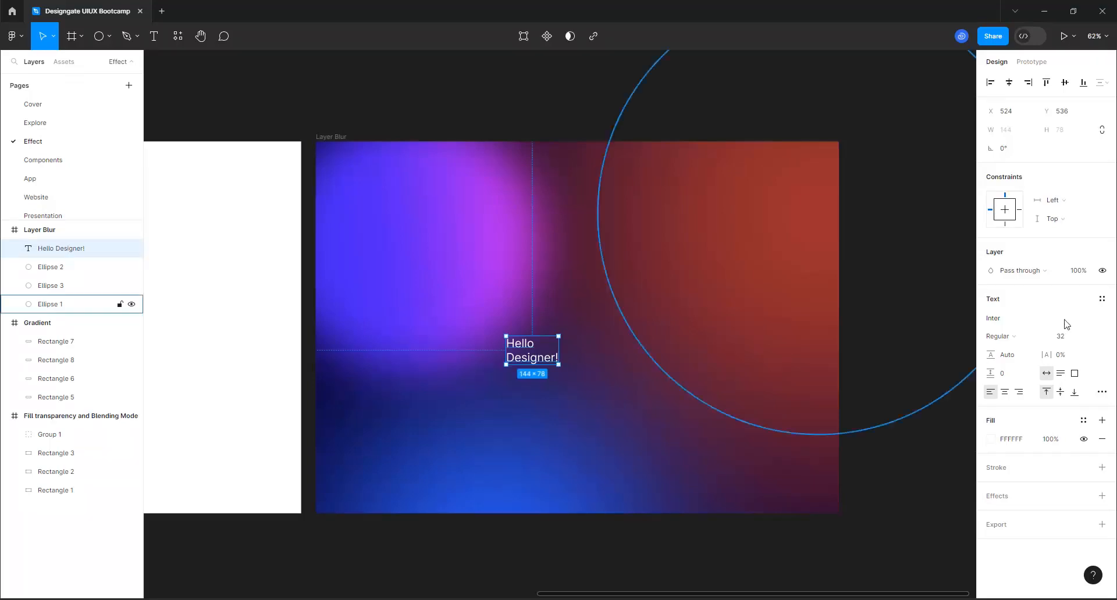
# Style the "Hello Designer!" text as Extra Bold at size 128 and move it to about X 410, Y 360
pyautogui.click(1033, 338)
pyautogui.click(1032, 393)
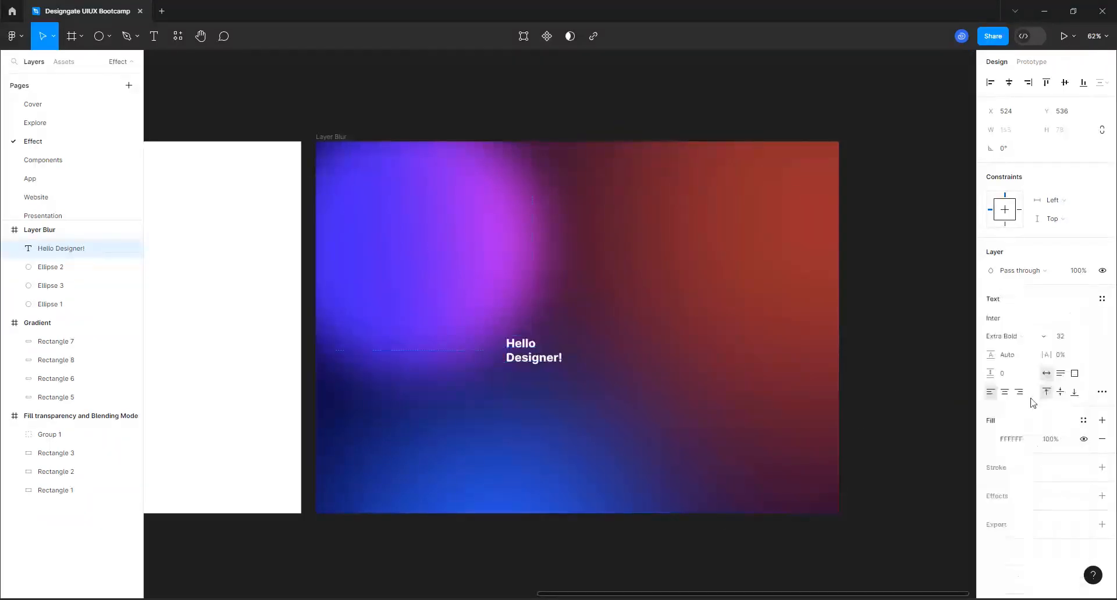
pyautogui.click(1089, 338)
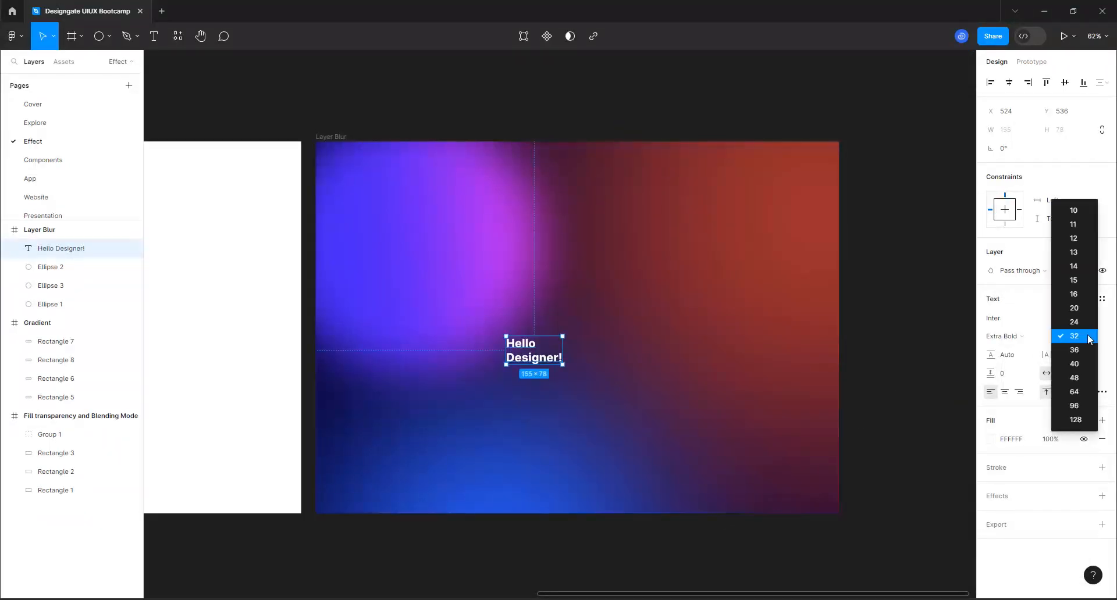
pyautogui.click(1075, 419)
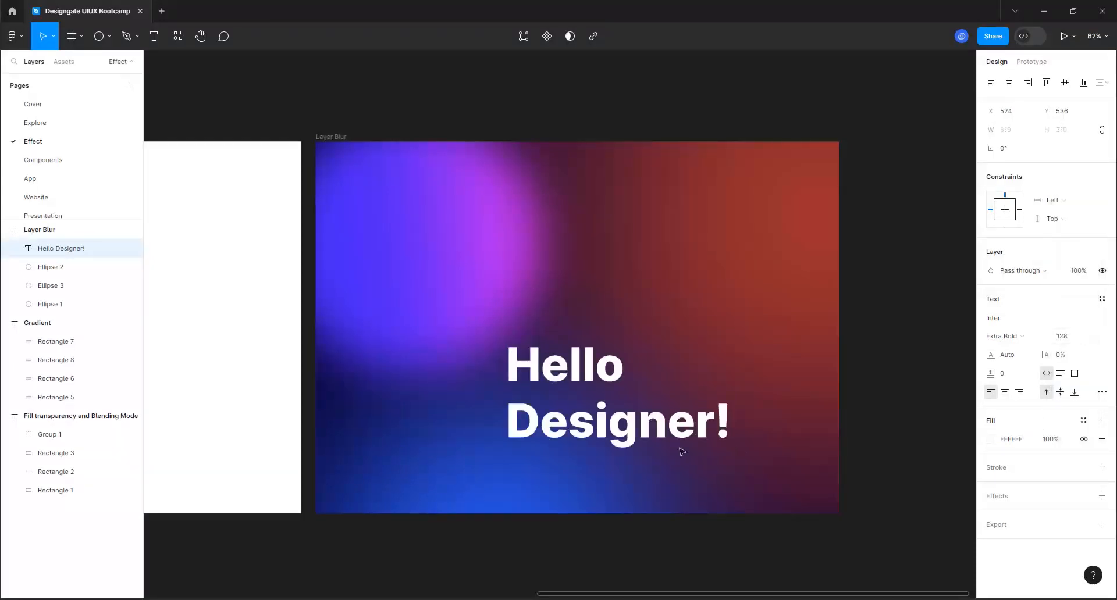
pyautogui.moveTo(616, 428); pyautogui.dragTo(569, 365)
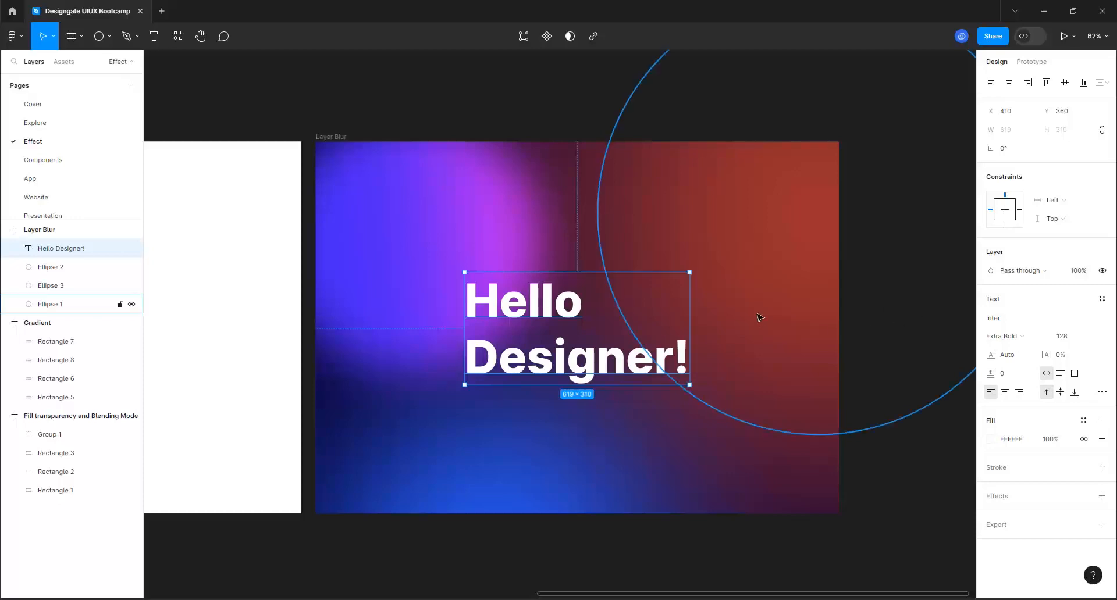
pyautogui.scroll(-2, 489, 349)
pyautogui.click(459, 252)
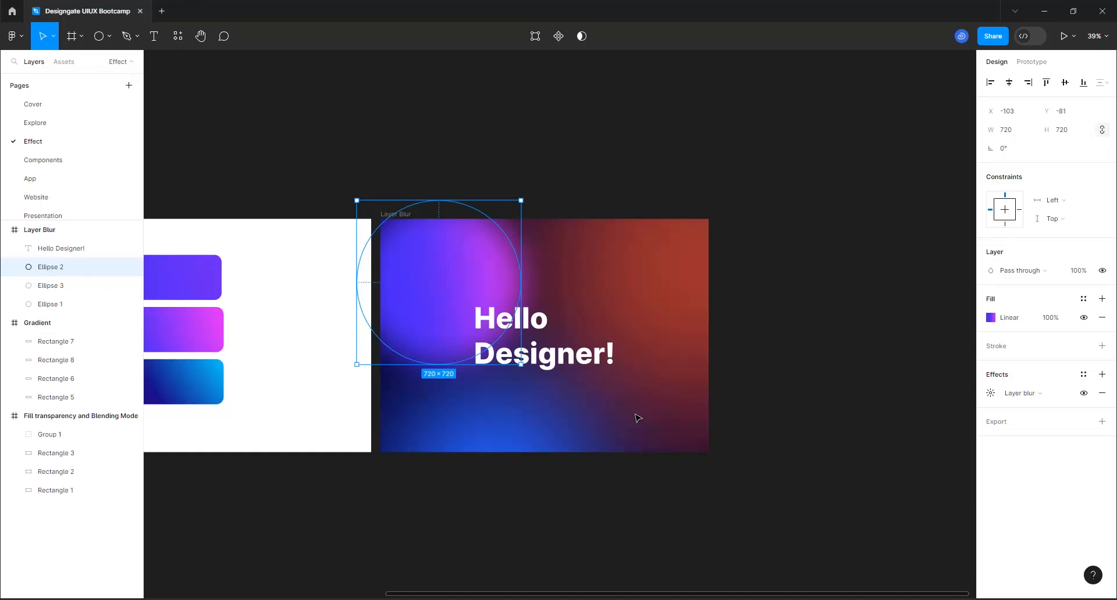
pyautogui.click(514, 174)
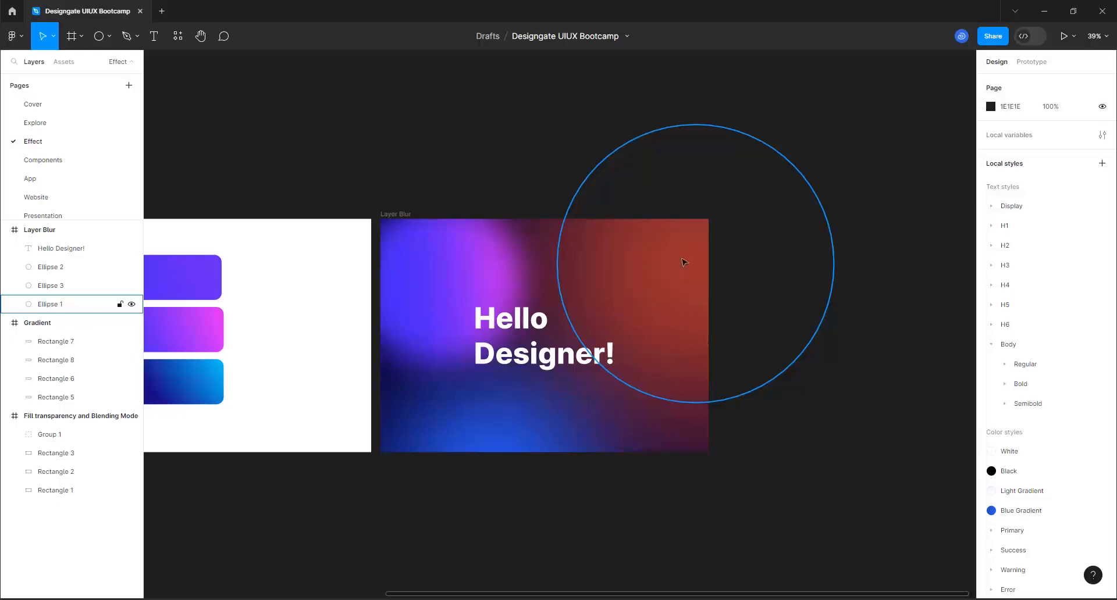
# Create a new frame from the 1440 × 1024 Desktop preset beside the Layer Blur frame
pyautogui.keyDown('ctrl'); pyautogui.scroll(-5, 685, 262); pyautogui.keyUp('ctrl')
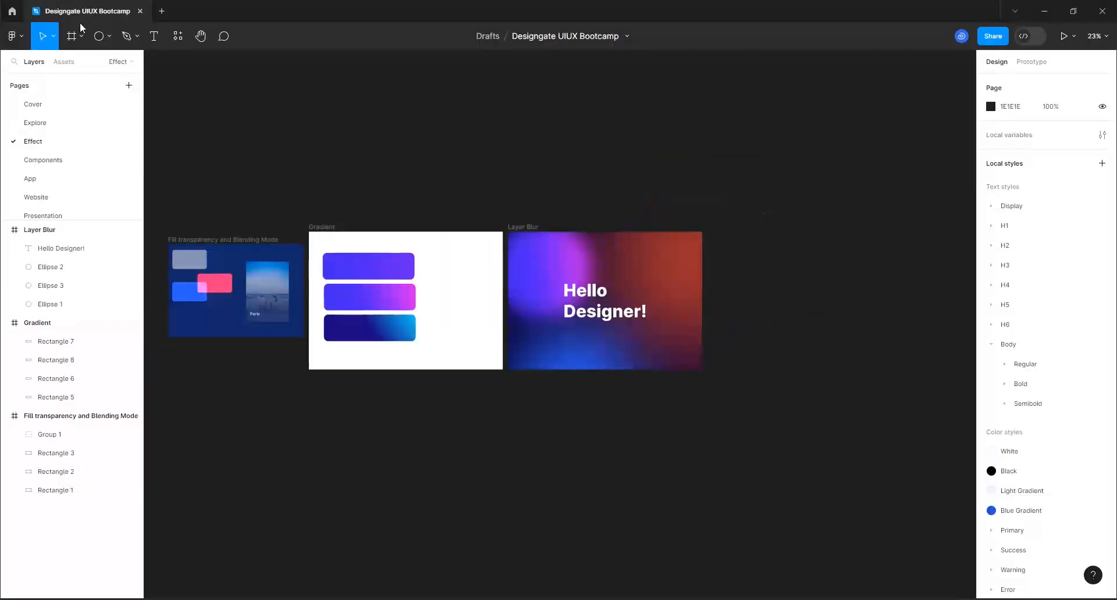
pyautogui.click(65, 40)
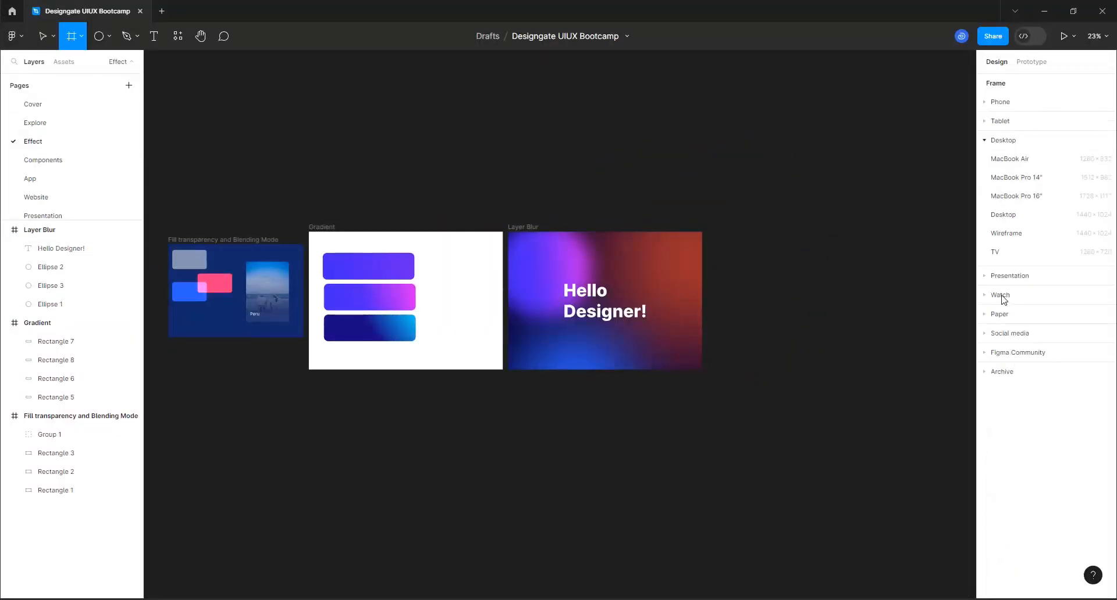
pyautogui.click(1021, 214)
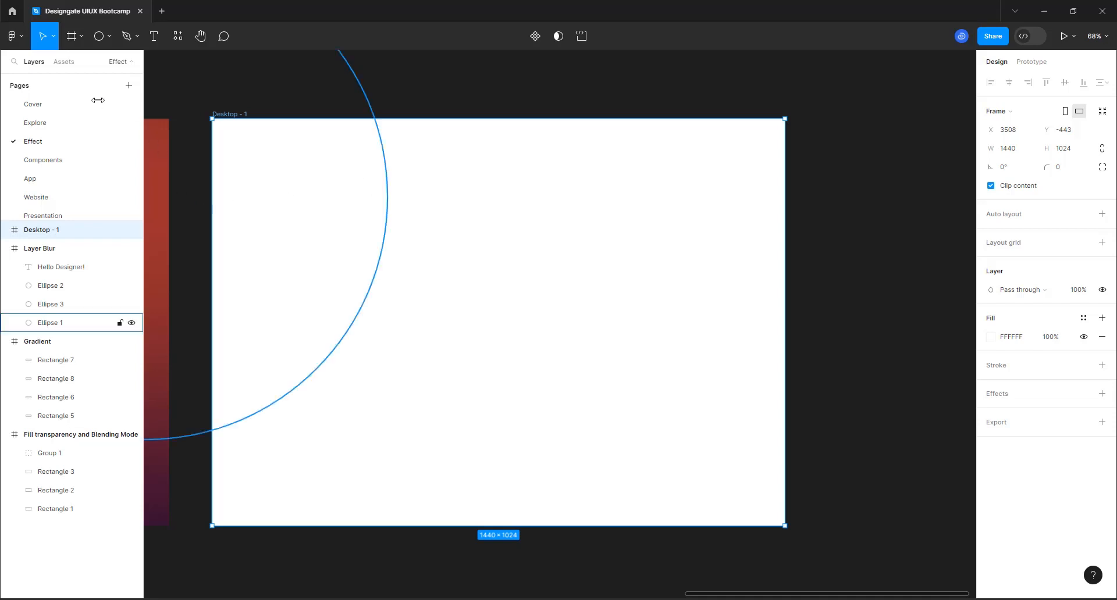
# Draw a rectangle about 505 × 254 near the upper-left corner of the new desktop frame
pyautogui.click(109, 41)
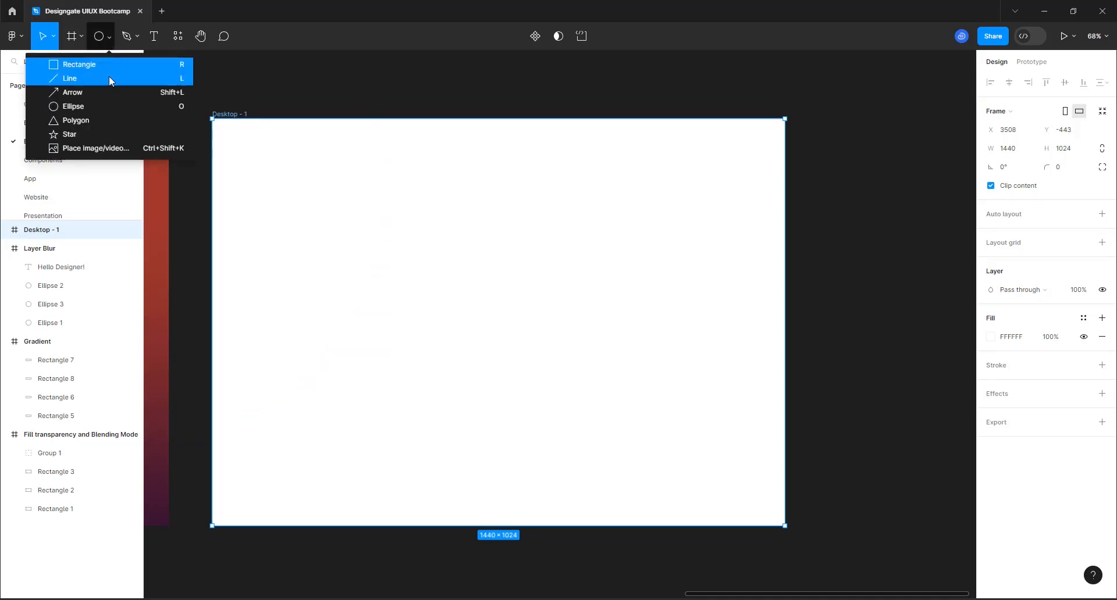
pyautogui.click(103, 61)
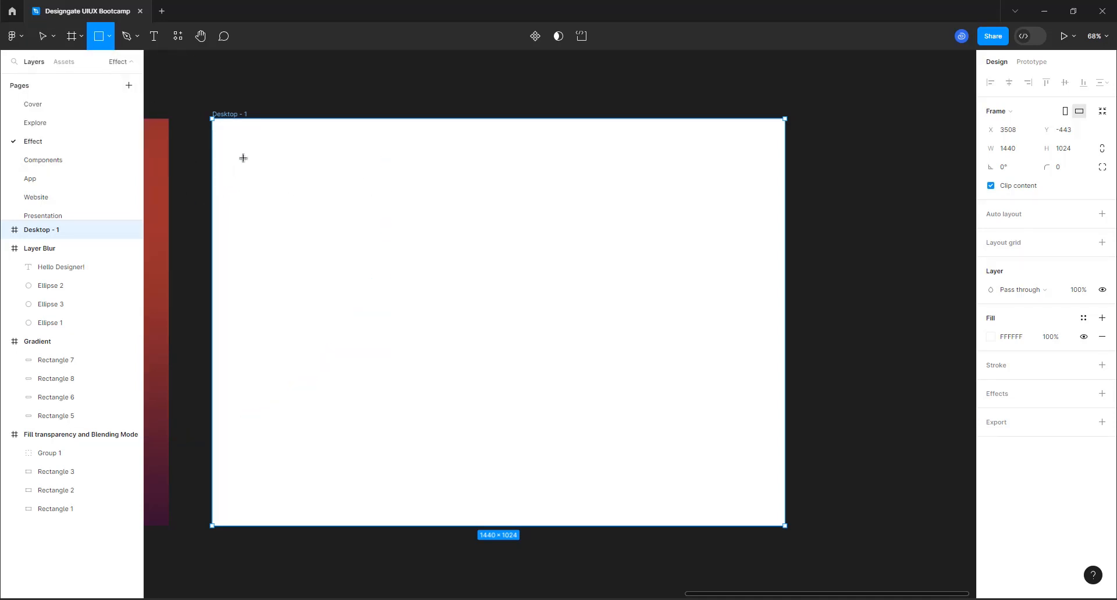
pyautogui.moveTo(243, 158)
pyautogui.mouseDown()
pyautogui.moveTo(369, 264)
pyautogui.moveTo(444, 258)
pyautogui.mouseUp()
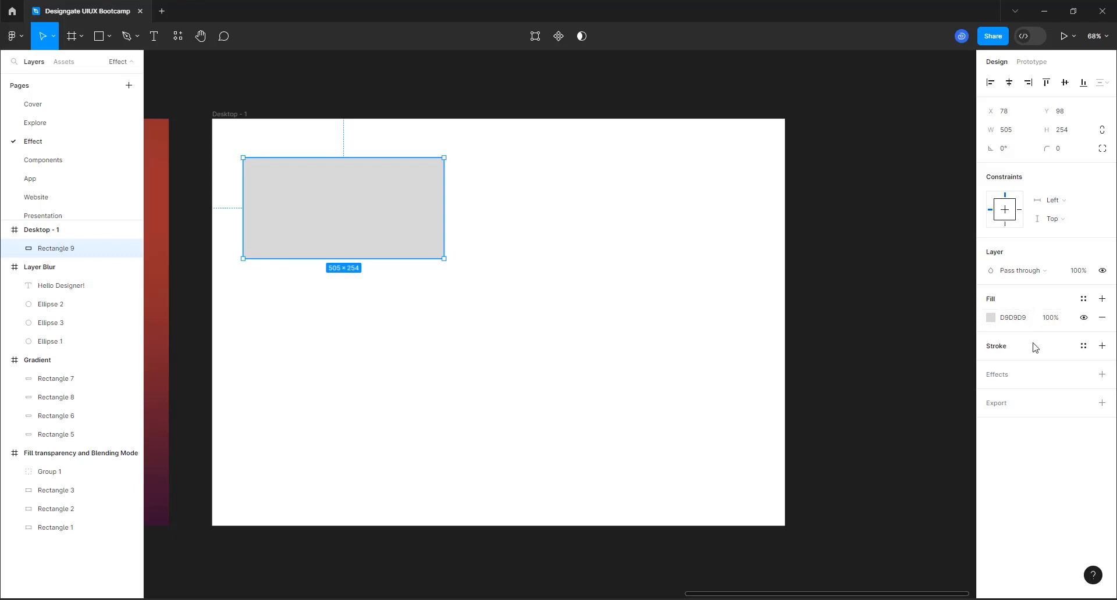
# Try a white fill and a muted pink AF8F8F fill on the rectangle in the new desktop frame
pyautogui.click(991, 320)
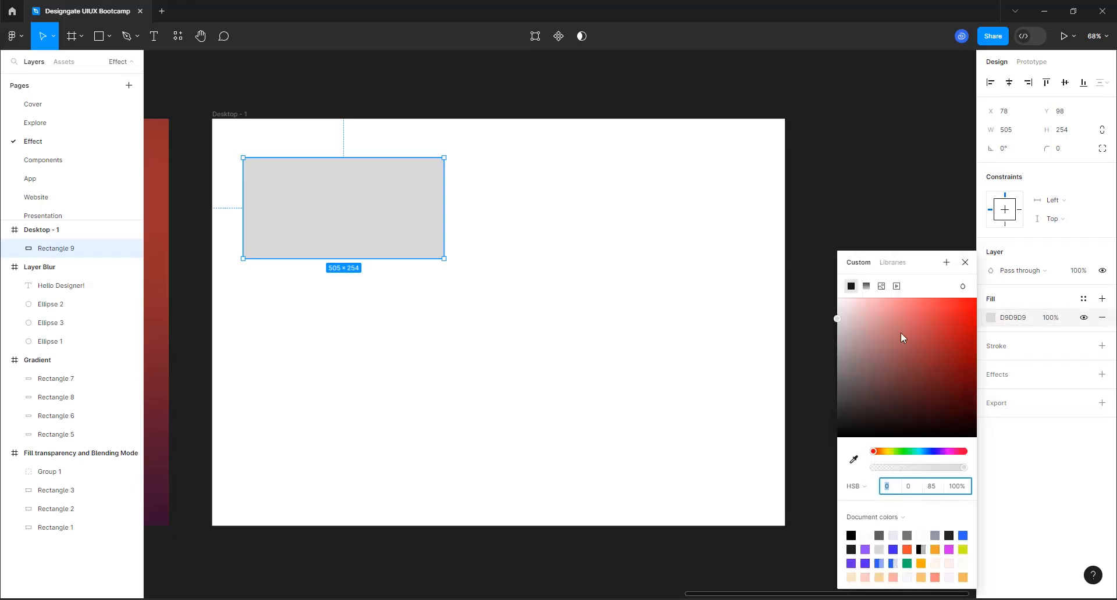
pyautogui.moveTo(900, 333); pyautogui.dragTo(768, 281)
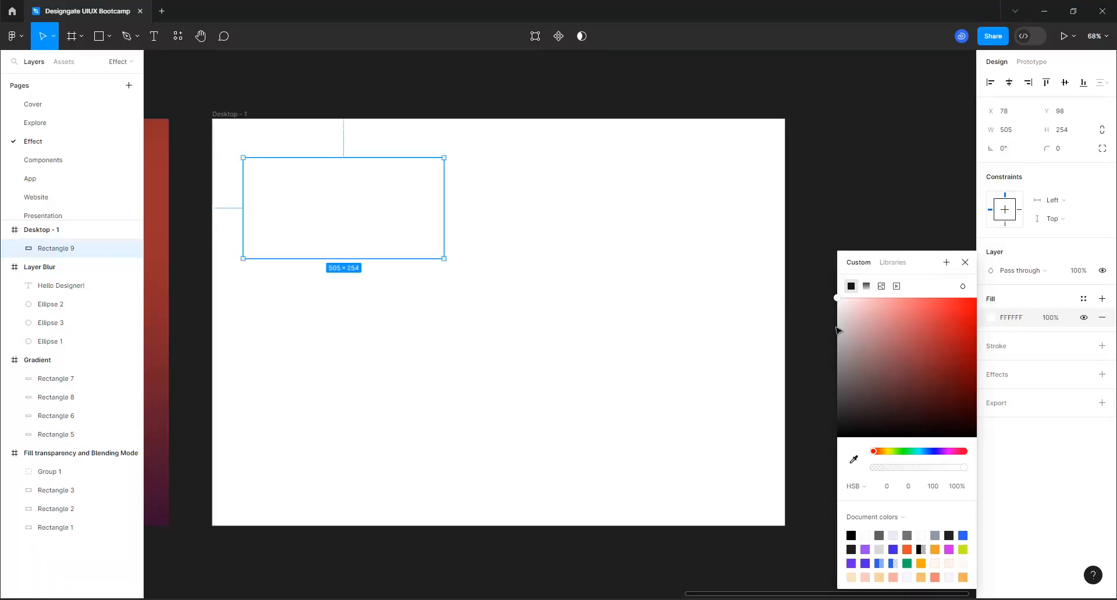
pyautogui.click(863, 342)
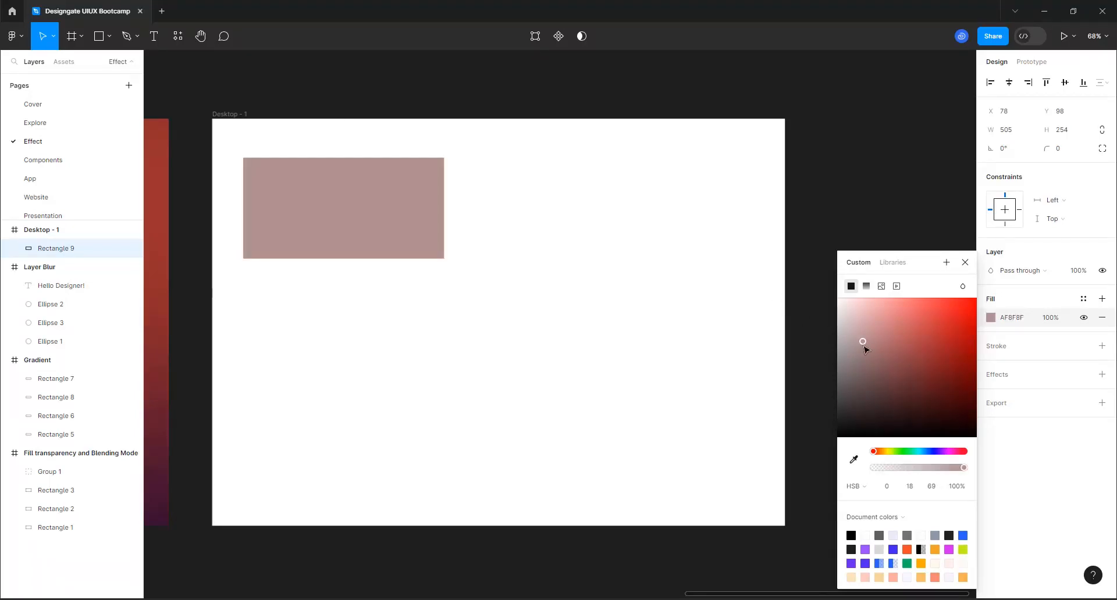
# Change the new desktop frame's background fill to light blue DCE5FF
pyautogui.click(215, 114)
pyautogui.click(991, 336)
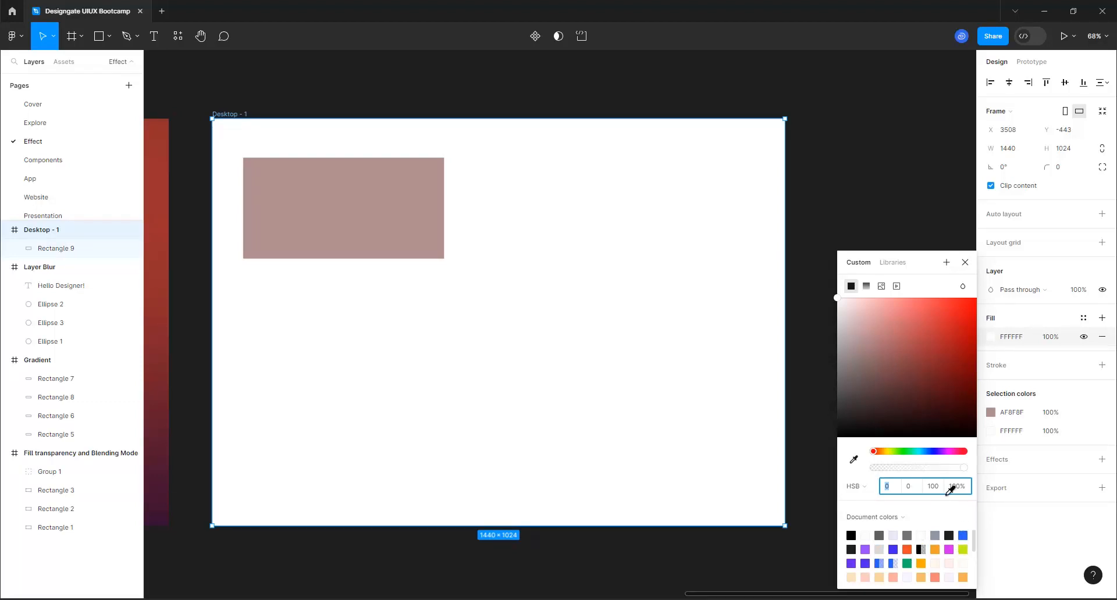
pyautogui.click(929, 451)
pyautogui.click(856, 305)
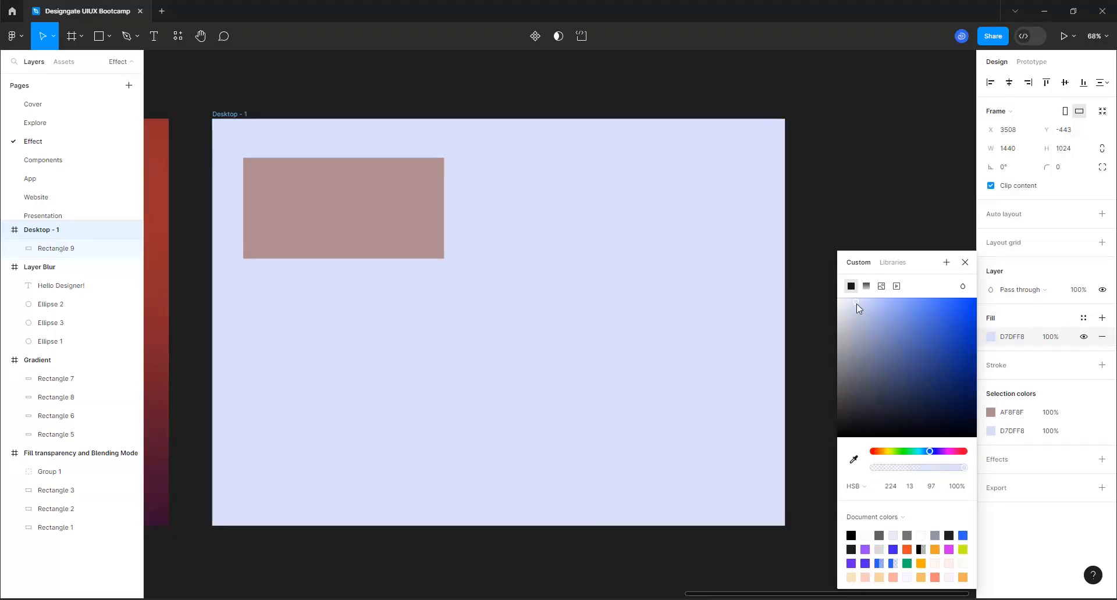
pyautogui.moveTo(857, 303); pyautogui.dragTo(856, 298)
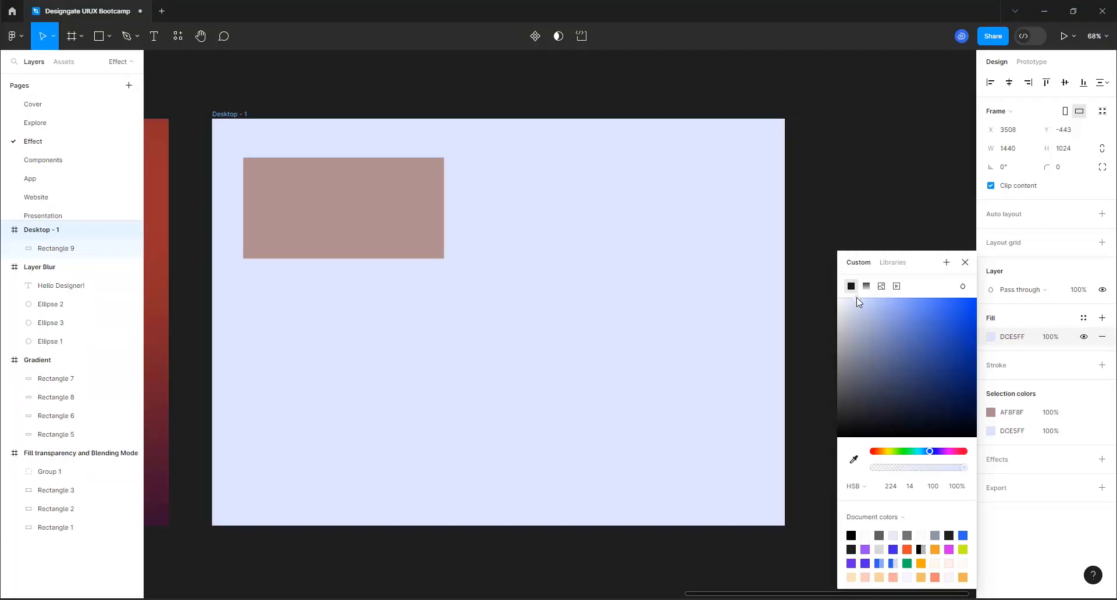
# Change the rectangle's fill to white FFFFFF
pyautogui.click(309, 209)
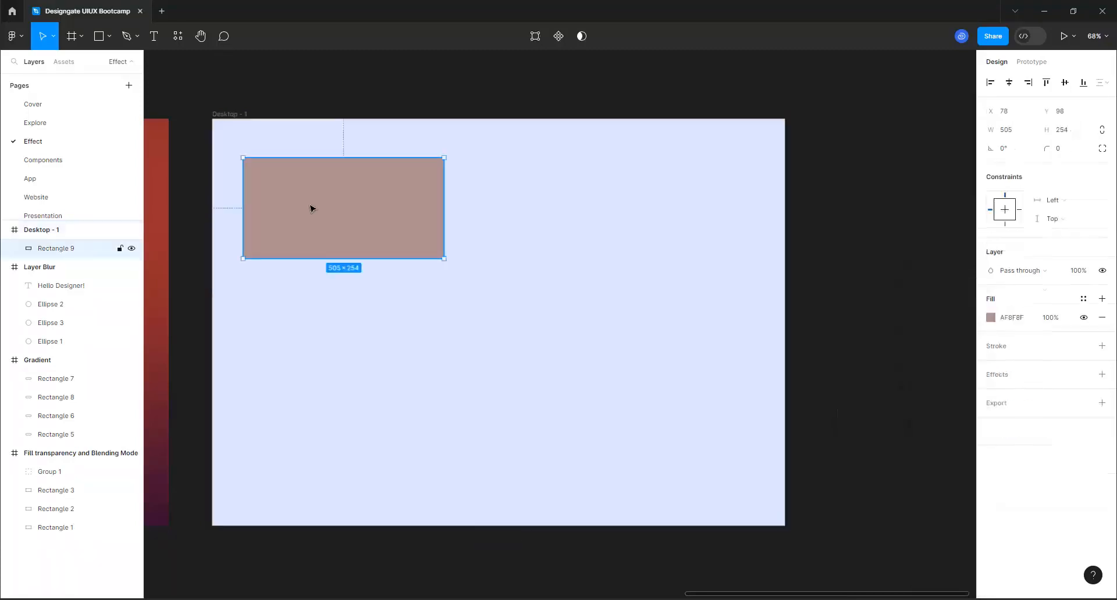
pyautogui.click(991, 318)
pyautogui.moveTo(901, 329); pyautogui.dragTo(628, 274)
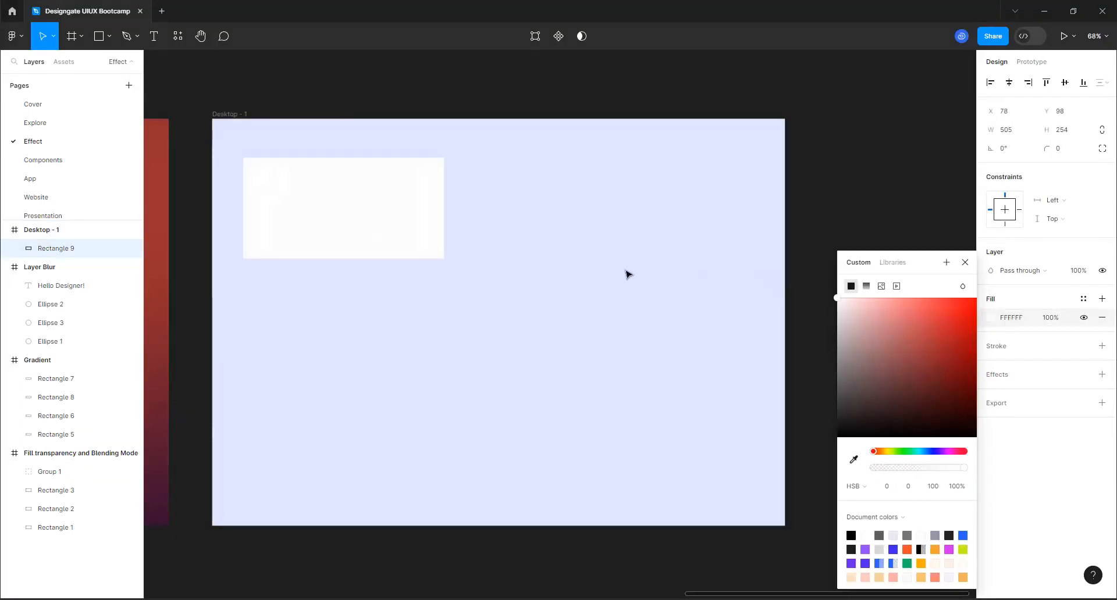
pyautogui.click(341, 381)
# Round the white rectangle's corners with a radius of 32
pyautogui.scroll(3, 206, 154)
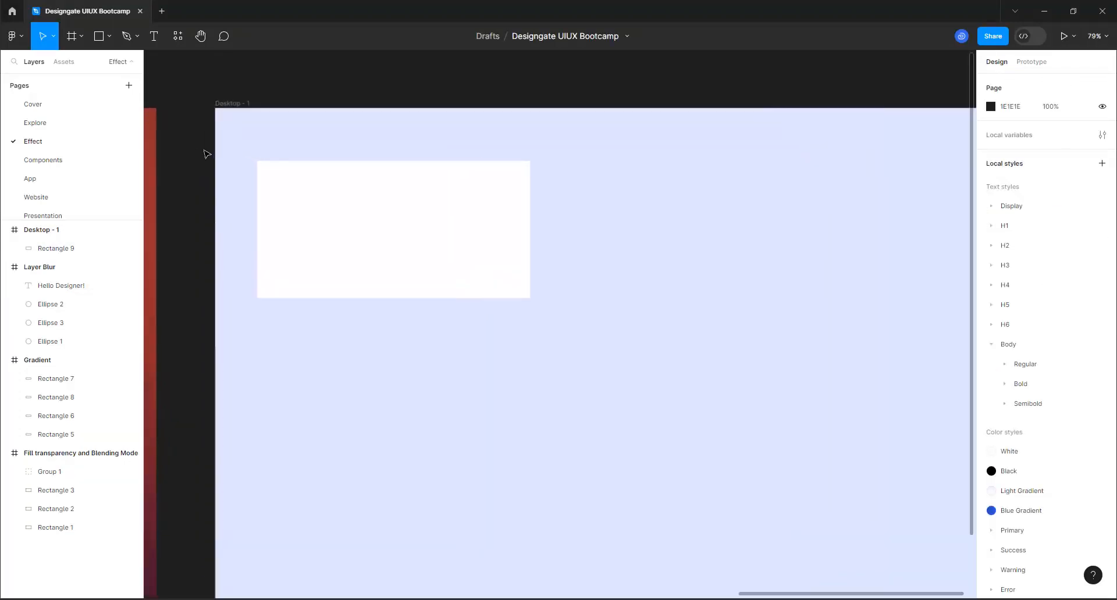
pyautogui.scroll(2, 212, 174)
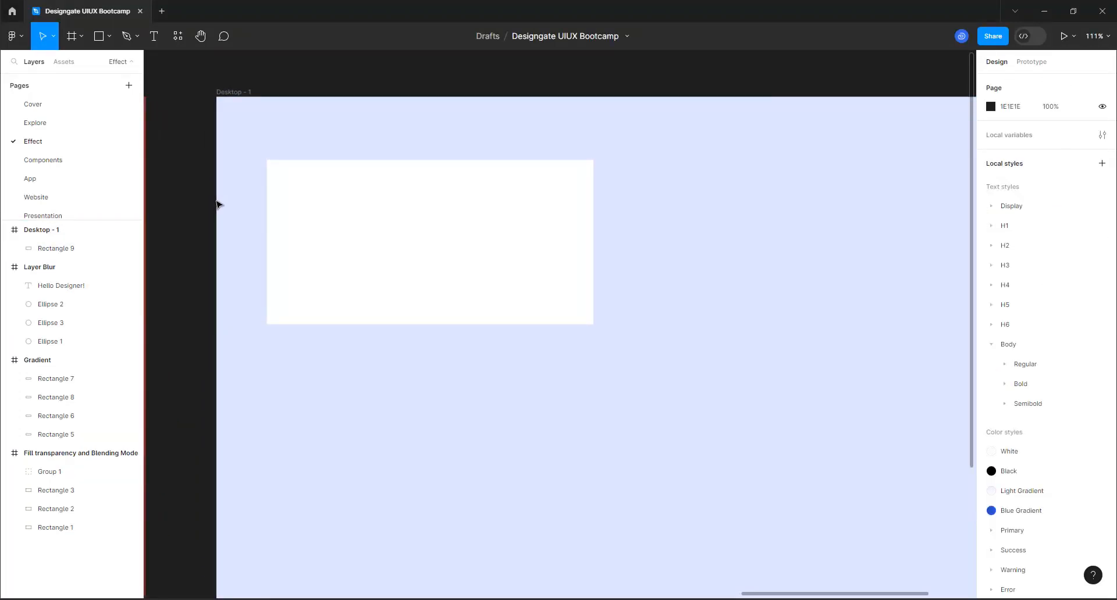
pyautogui.click(572, 254)
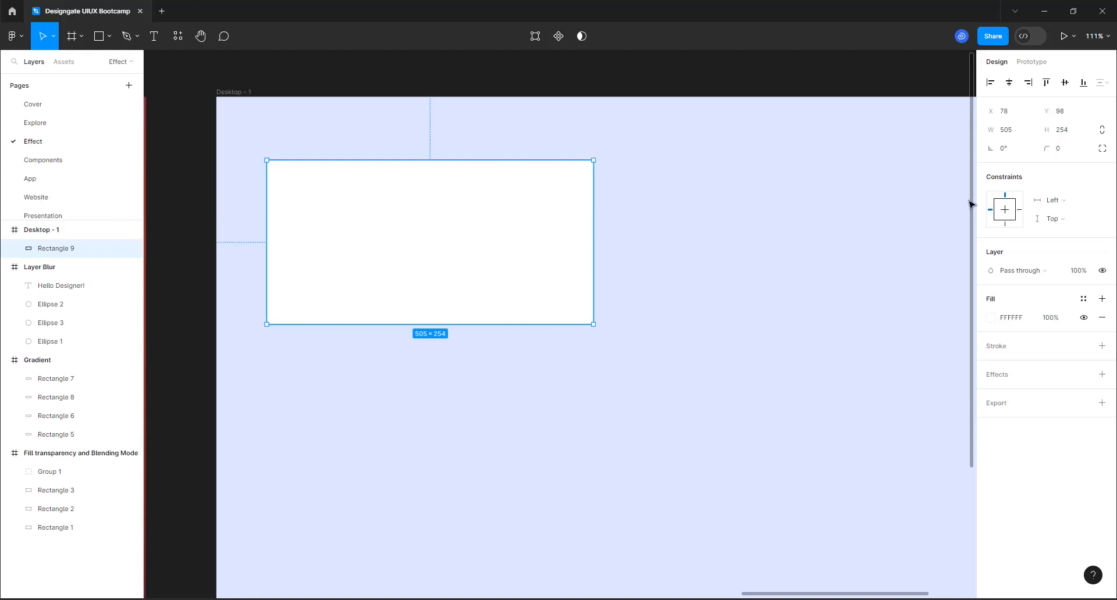
pyautogui.click(1066, 153)
pyautogui.write('32')
pyautogui.press('Return')
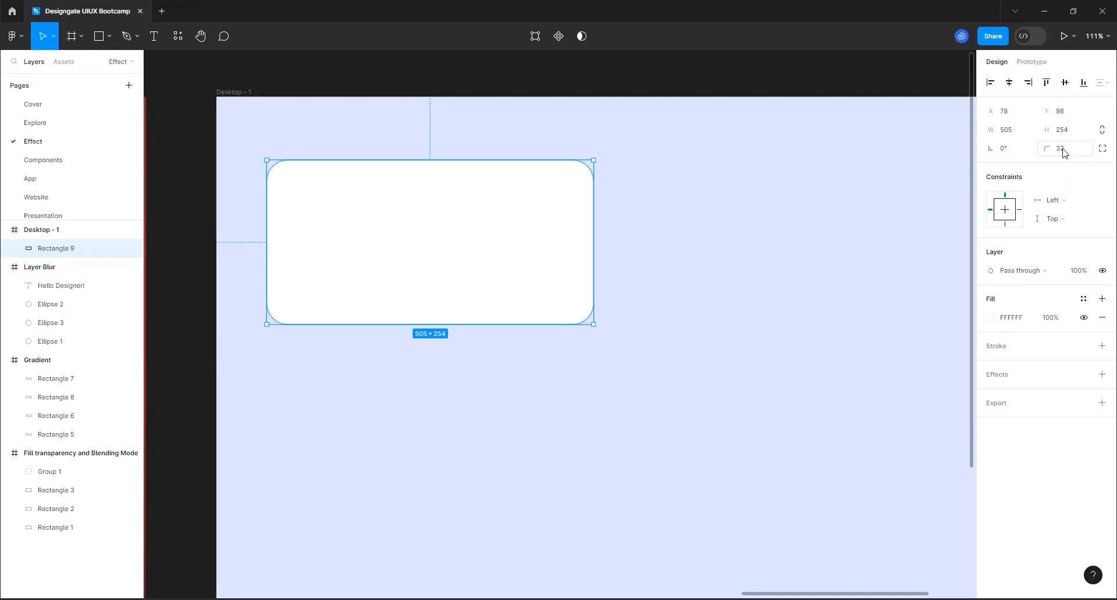
pyautogui.click(751, 264)
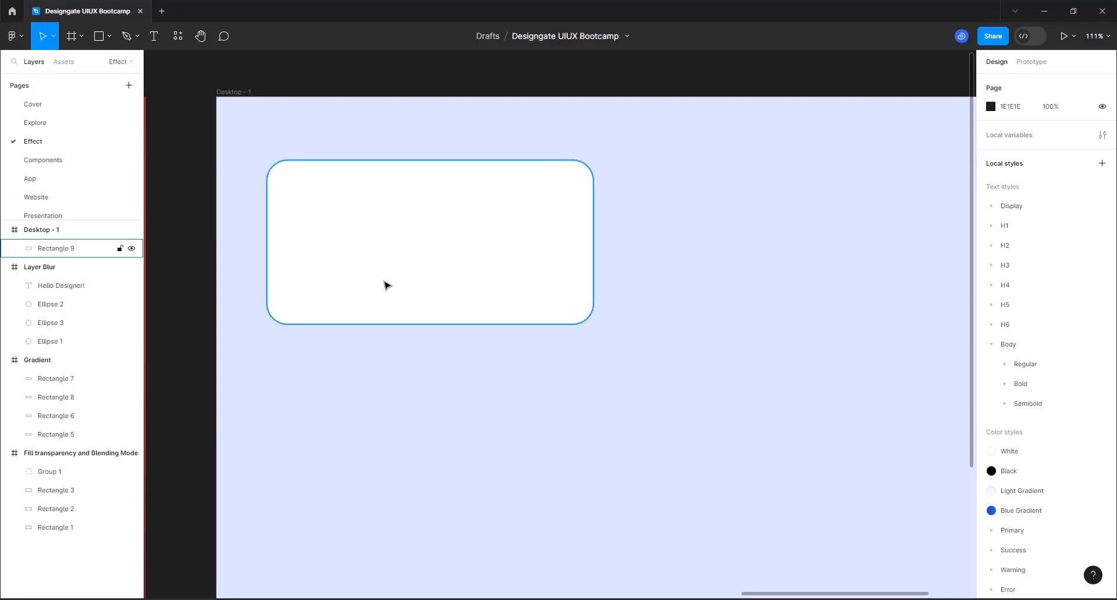
# Add a Drop shadow effect to the white rounded rectangle
pyautogui.click(386, 285)
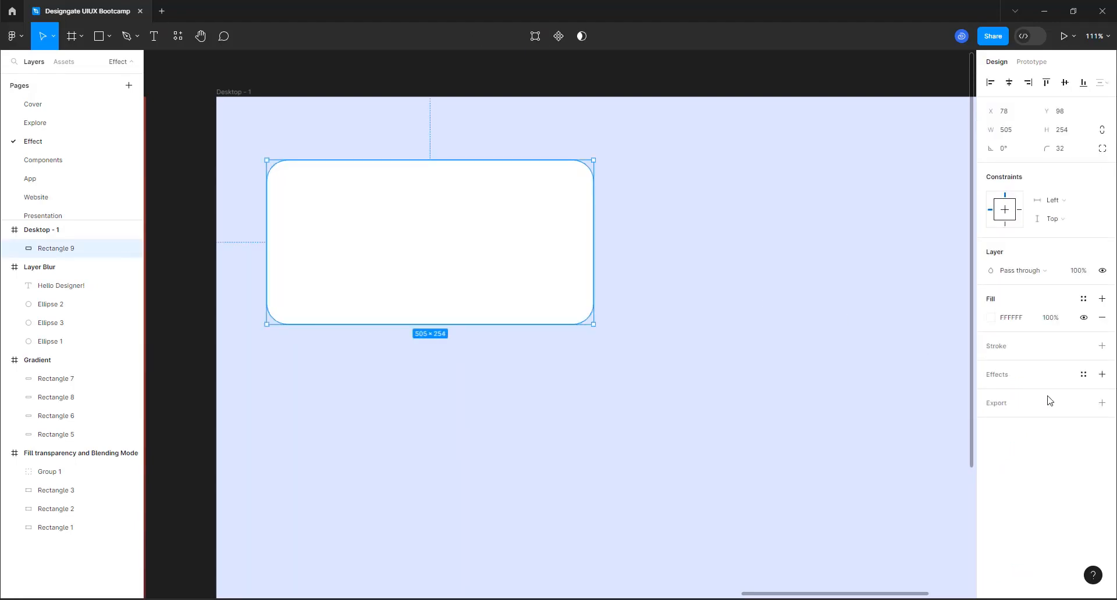
pyautogui.click(1101, 375)
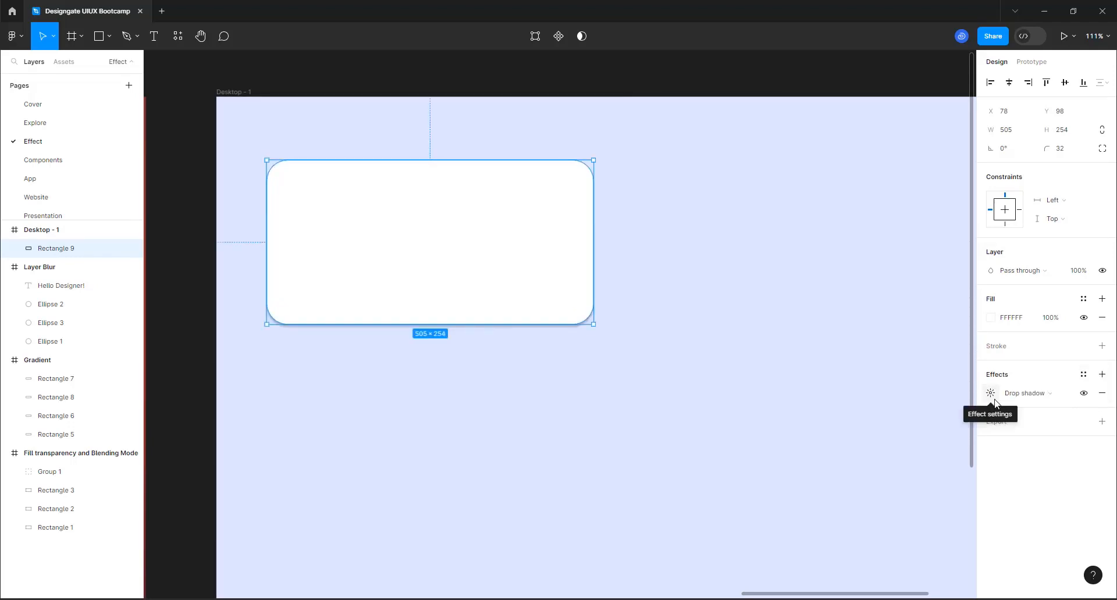
pyautogui.click(590, 434)
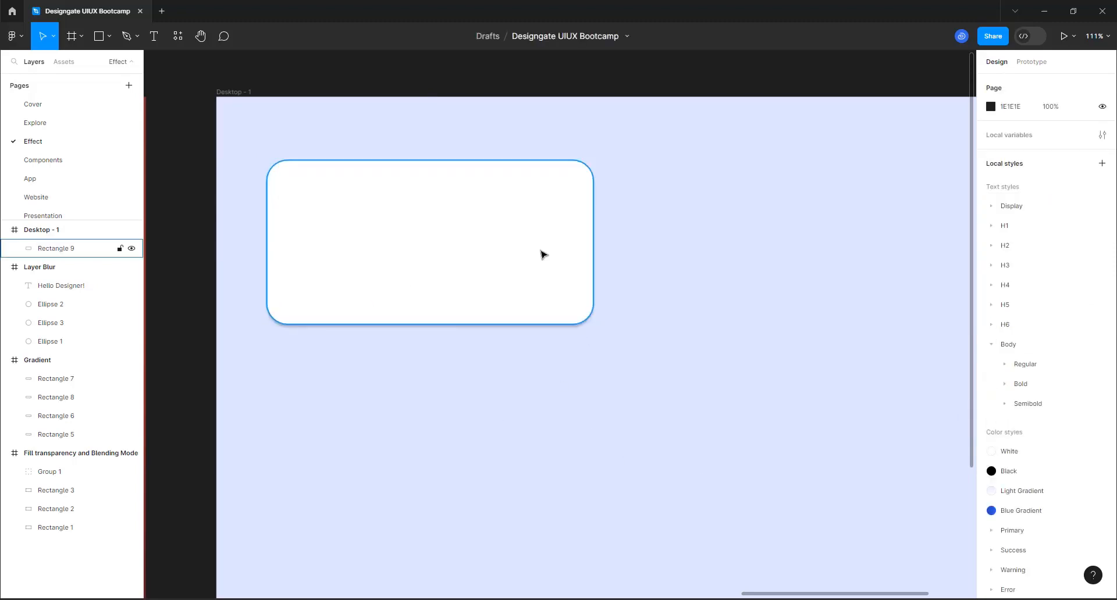
# Try horizontal drop shadow offsets of X 10 and X -10 on the rounded rectangle
pyautogui.click(505, 254)
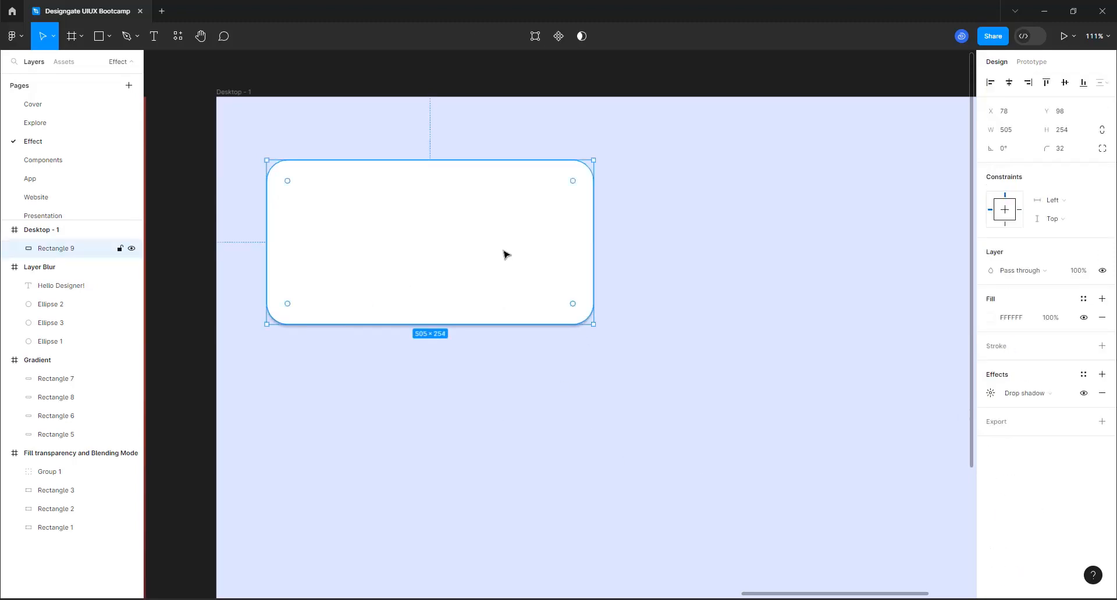
pyautogui.click(990, 394)
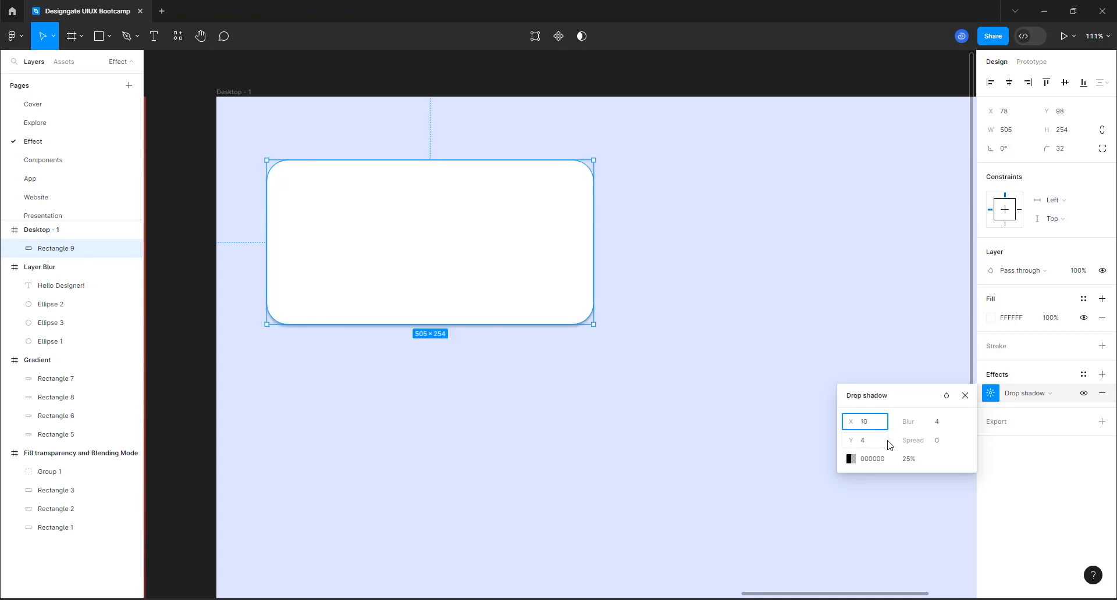
pyautogui.click(876, 445)
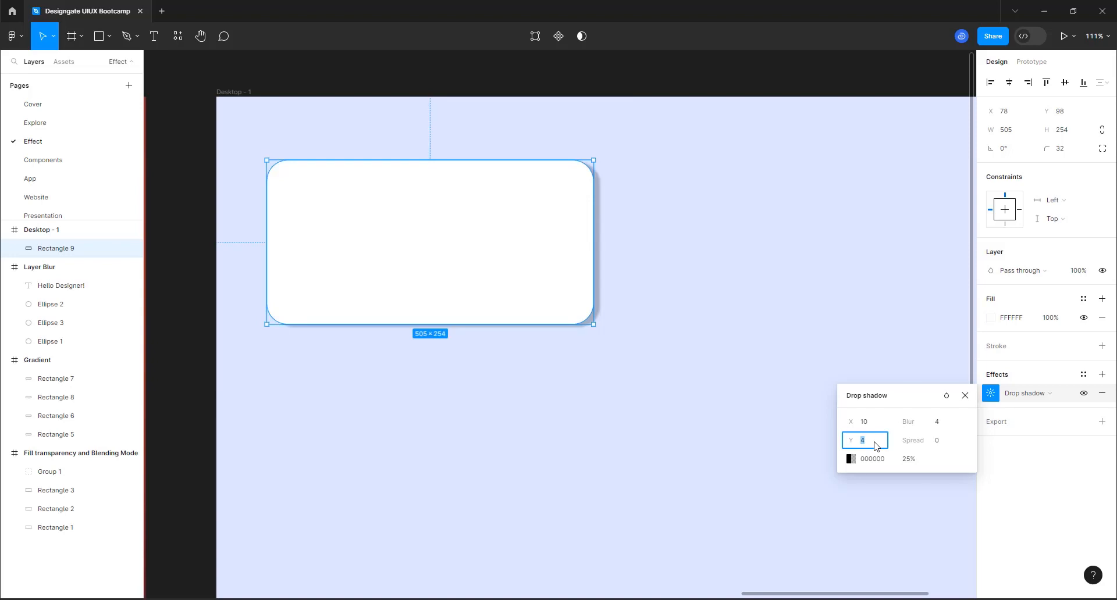
pyautogui.click(881, 424)
pyautogui.press('Return')
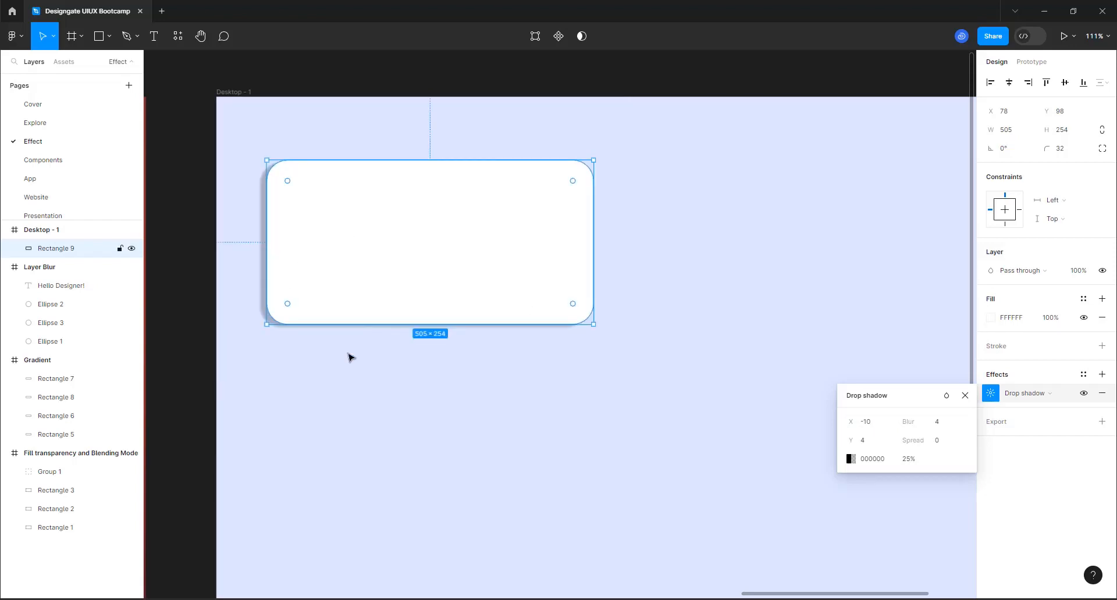
# Try vertical drop shadow offsets of Y 15 and Y -15 on the rounded rectangle
pyautogui.click(866, 445)
pyautogui.write('15')
pyautogui.press('Return')
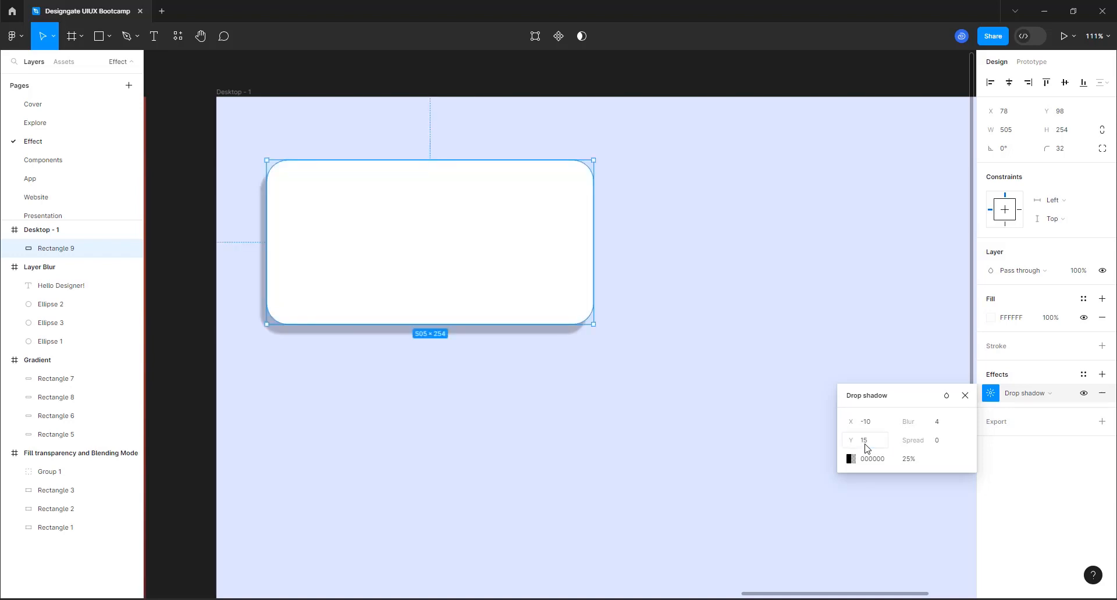
pyautogui.click(866, 447)
pyautogui.write('-15')
pyautogui.press('Return')
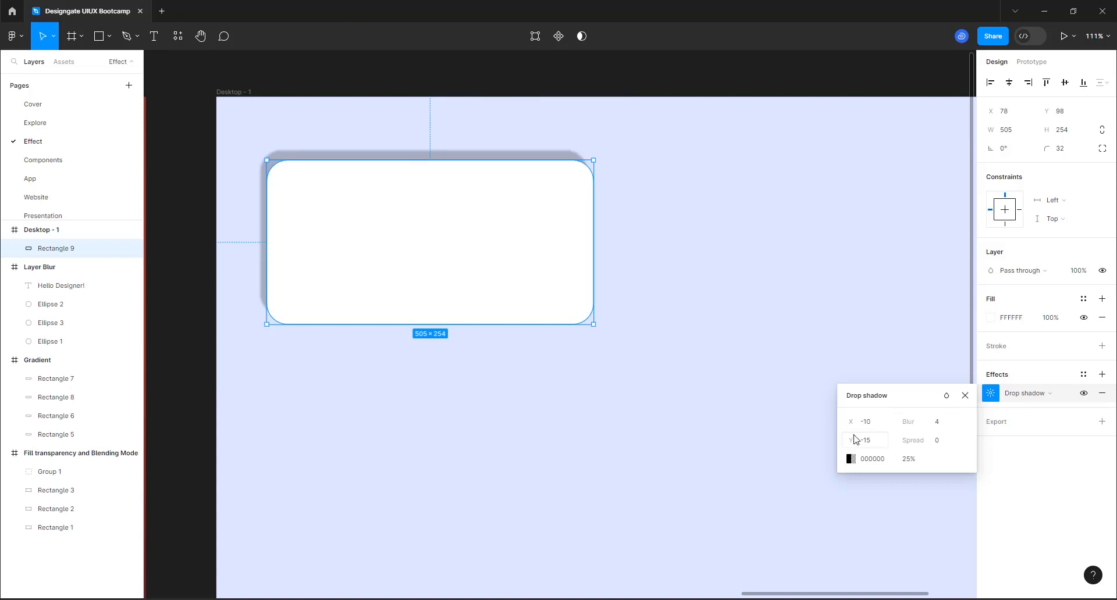
# Set the rectangle's drop shadow offset to X 0 and Y 16
pyautogui.click(870, 431)
pyautogui.write('0')
pyautogui.click(870, 440)
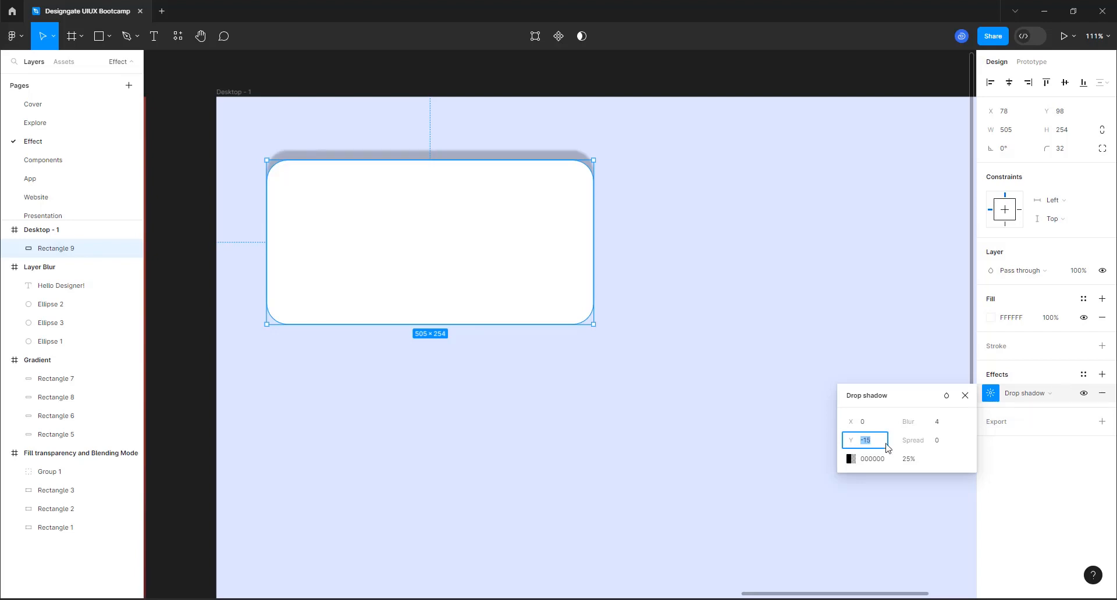
pyautogui.write('16')
pyautogui.press('Return')
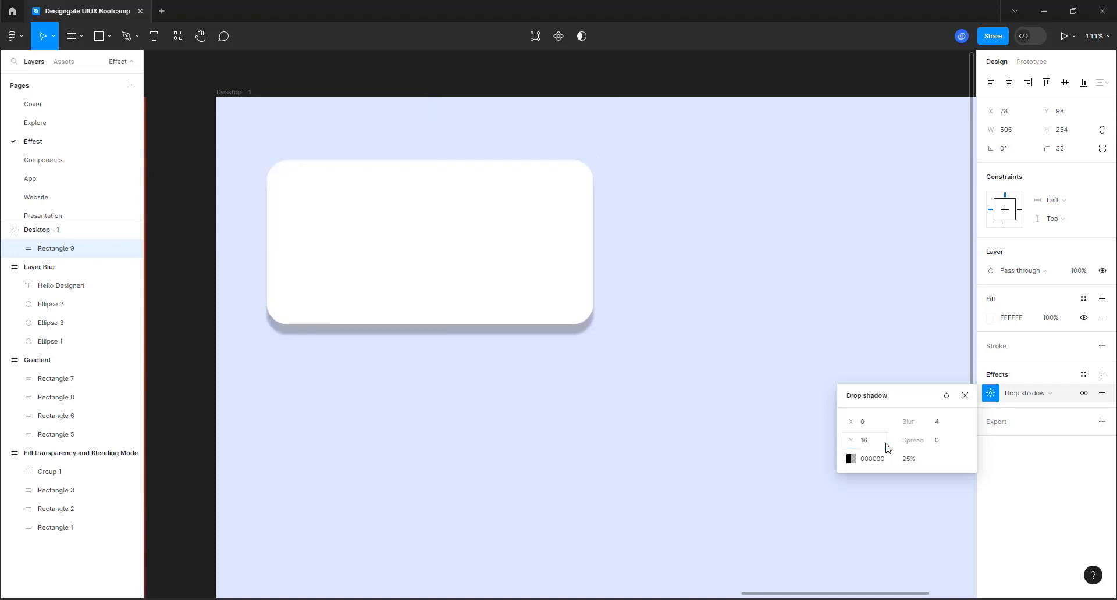
# Set the drop shadow's blur to 32 to soften its edges
pyautogui.click(937, 424)
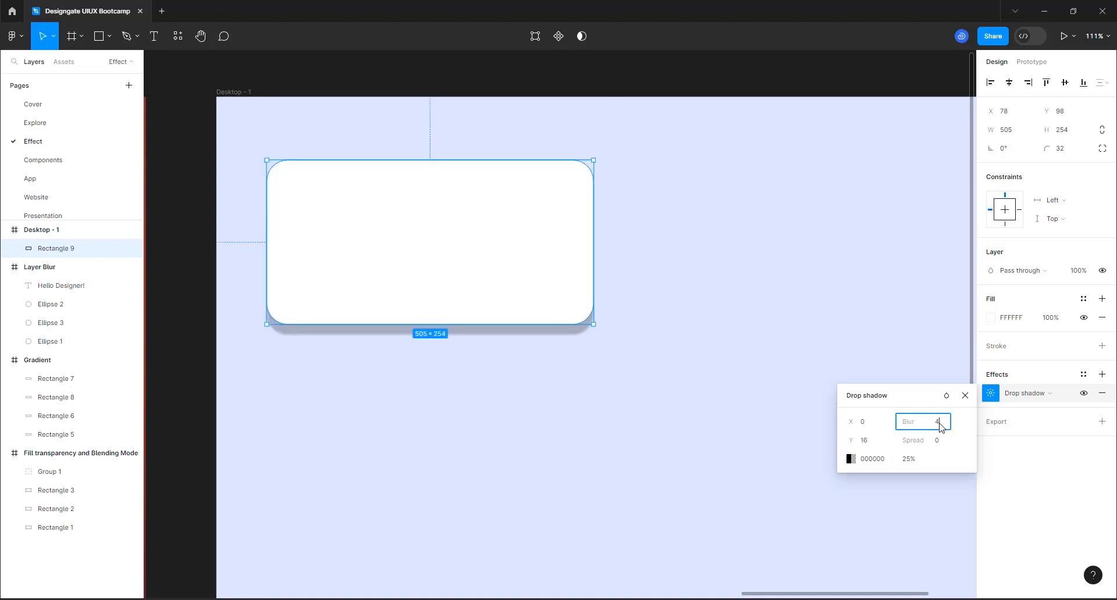
pyautogui.write('32')
pyautogui.press('Return')
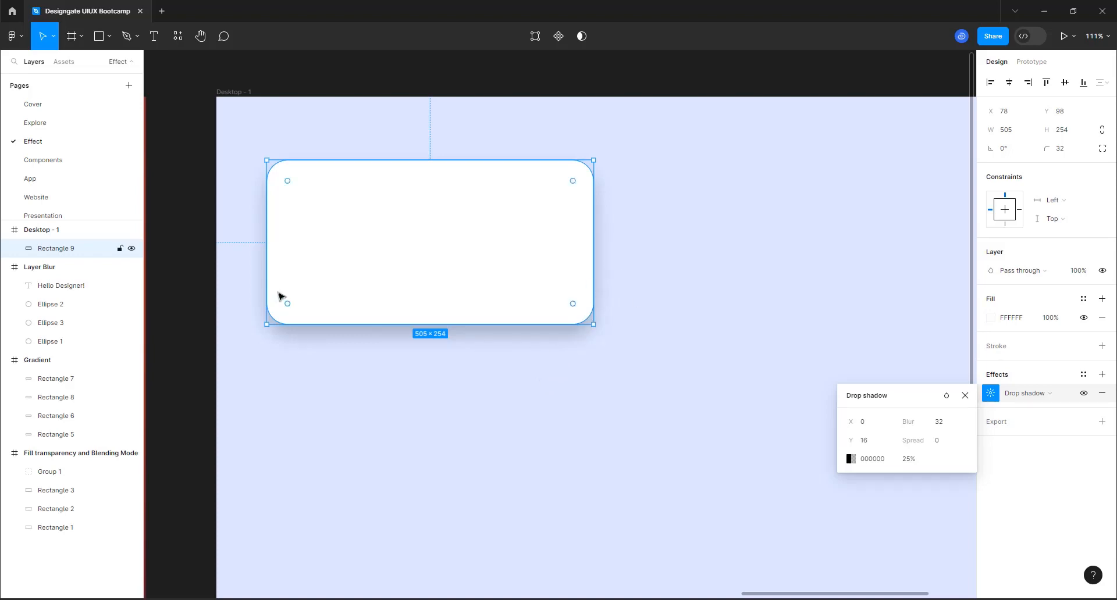
# Try drop shadow spread values of 16 and -5 on the rounded rectangle
pyautogui.click(938, 448)
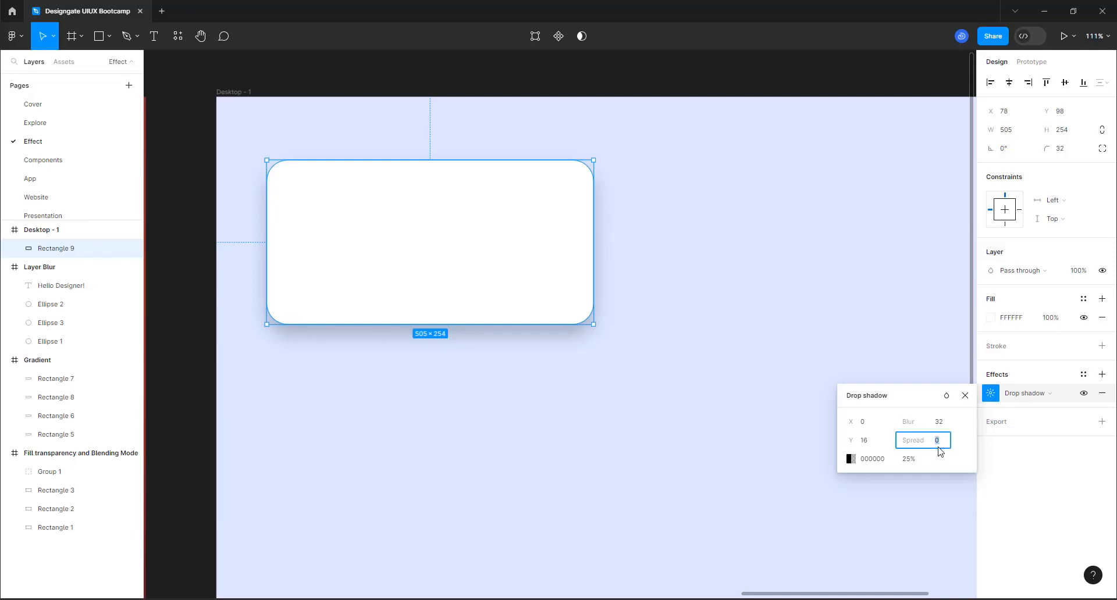
pyautogui.write('16')
pyautogui.press('Return')
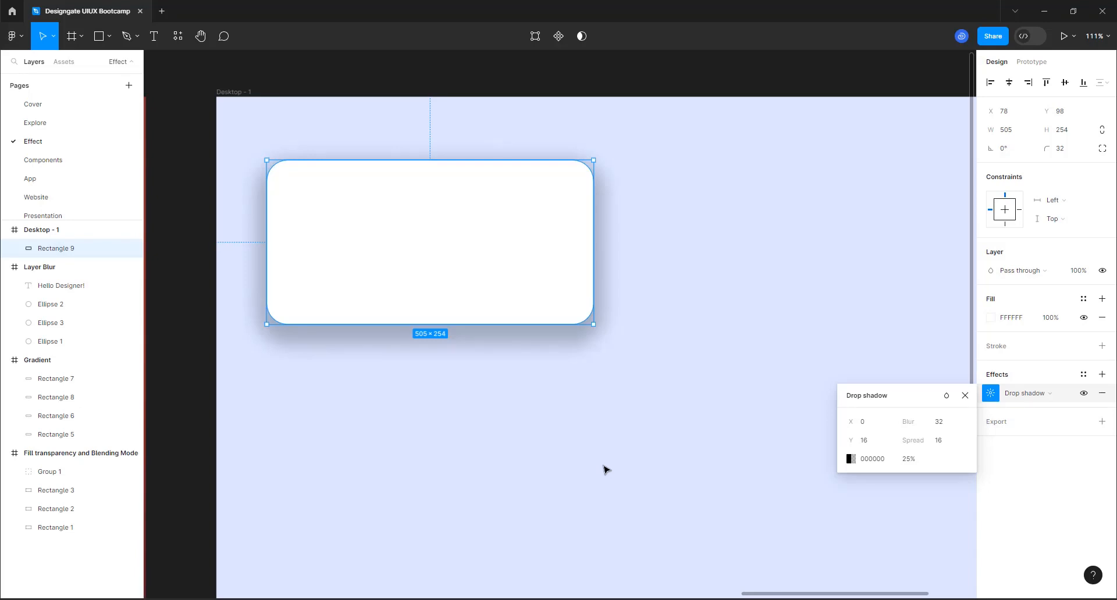
pyautogui.click(939, 446)
pyautogui.write('-5')
pyautogui.press('Return')
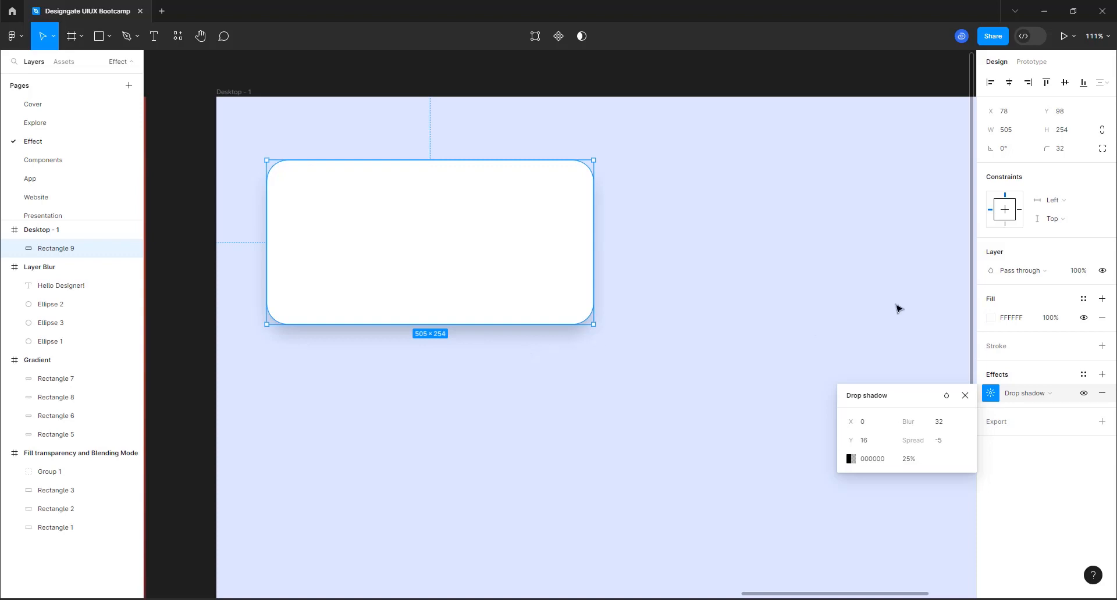
# Set the drop shadow's spread to -16 and deselect the rounded rectangle
pyautogui.click(944, 444)
pyautogui.write('-16')
pyautogui.press('Return')
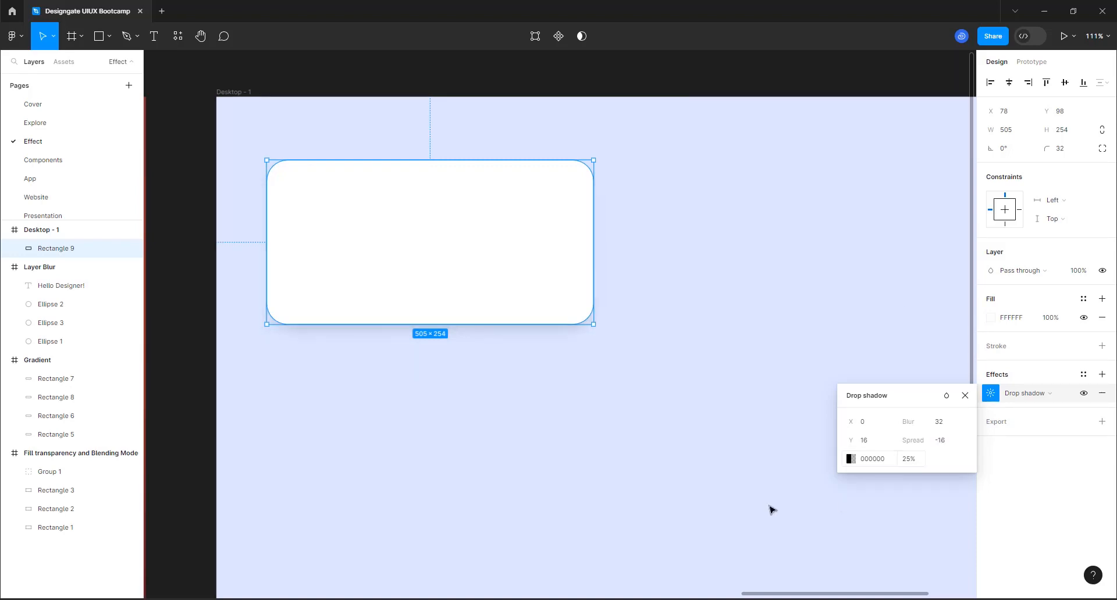
pyautogui.click(538, 371)
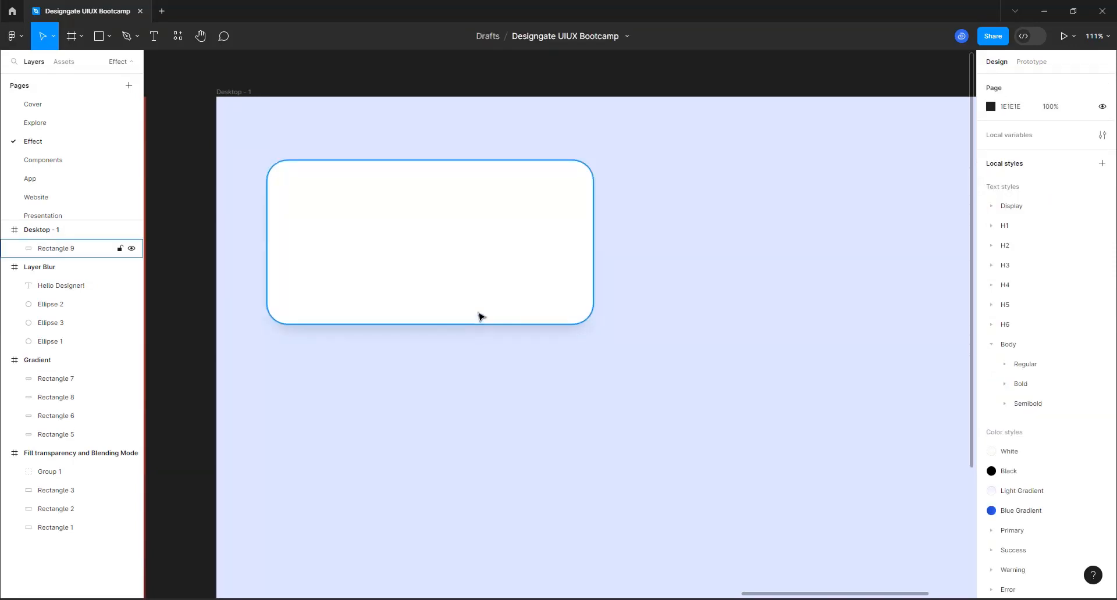
pyautogui.click(479, 314)
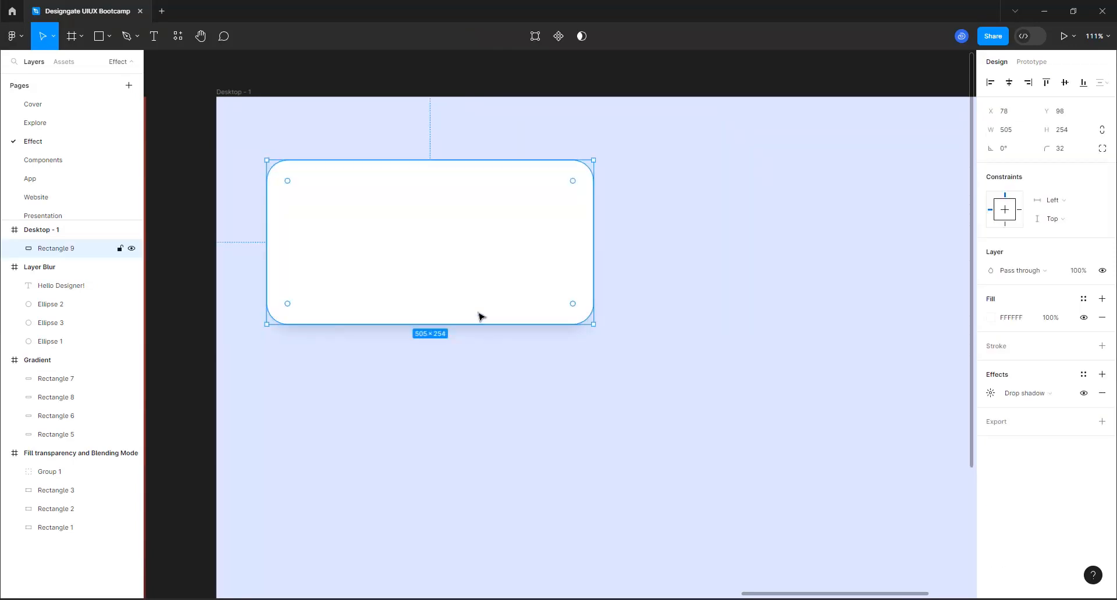
pyautogui.click(468, 345)
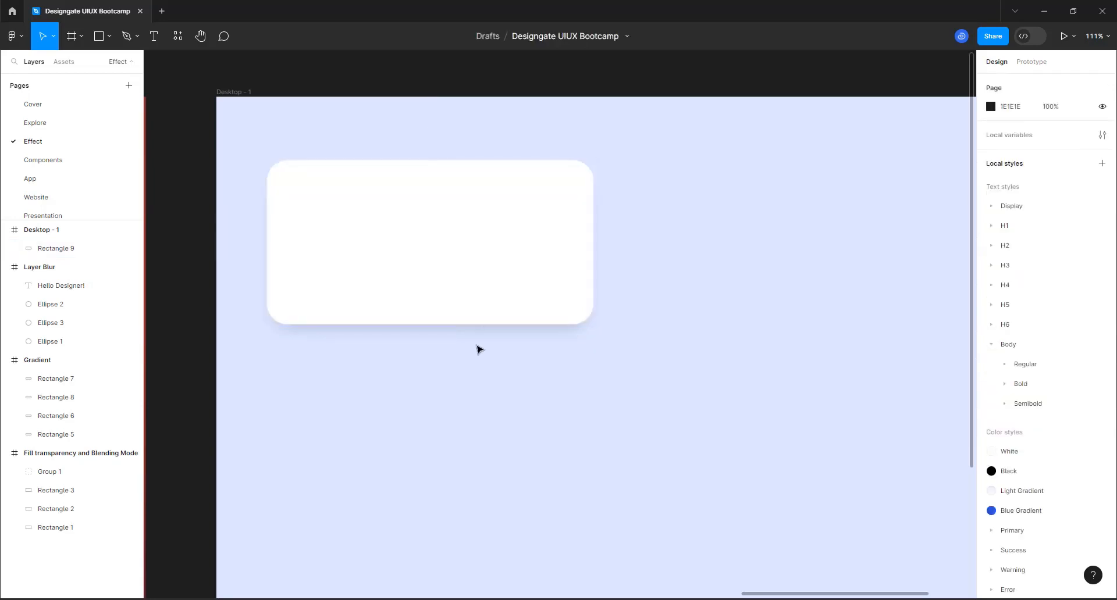
pyautogui.click(513, 287)
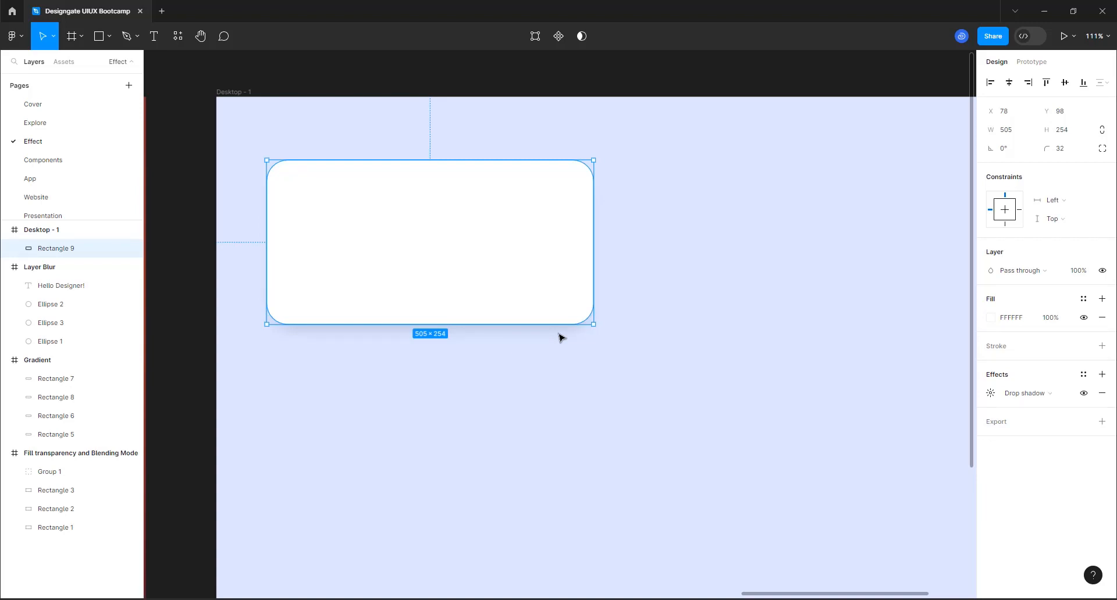
pyautogui.scroll(3, 559, 335)
pyautogui.click(817, 257)
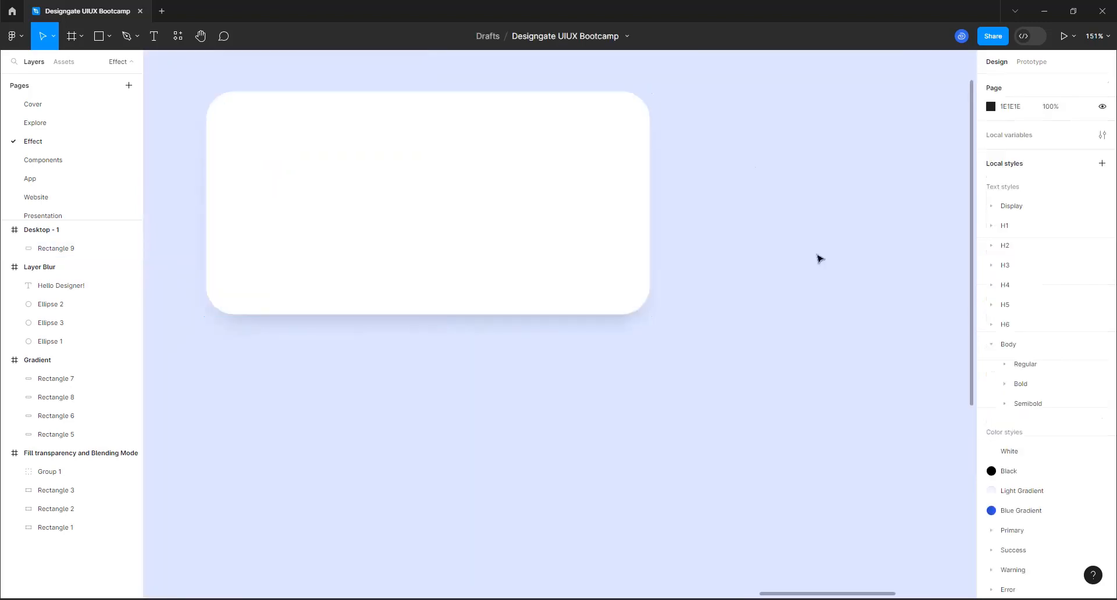
# Change the white card's drop shadow colour to the frame's light blue DCE5FF by sampling the background
pyautogui.click(486, 225)
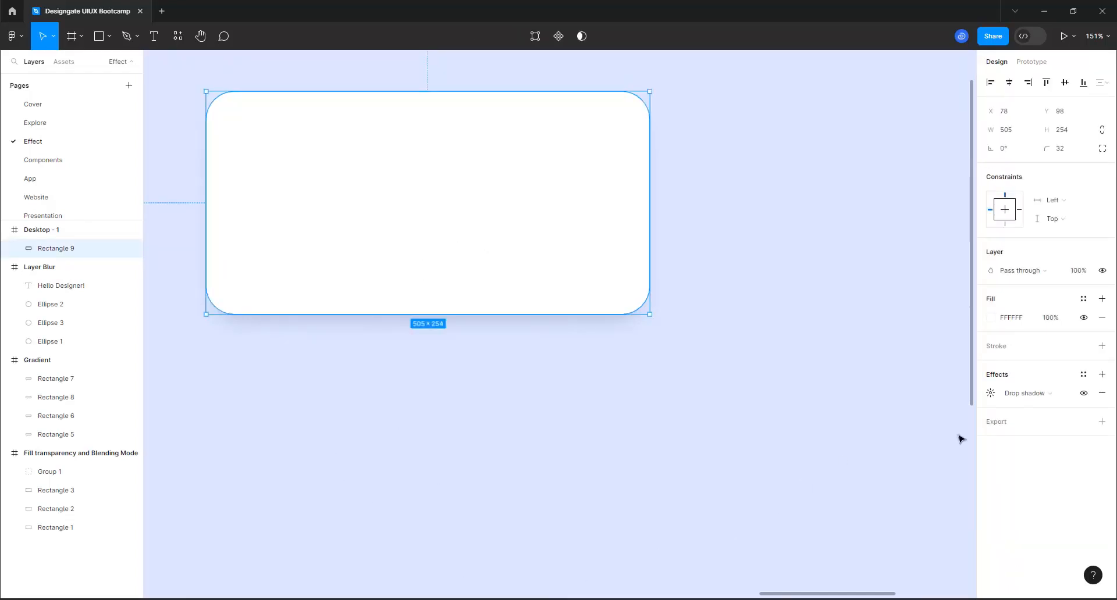
pyautogui.click(991, 399)
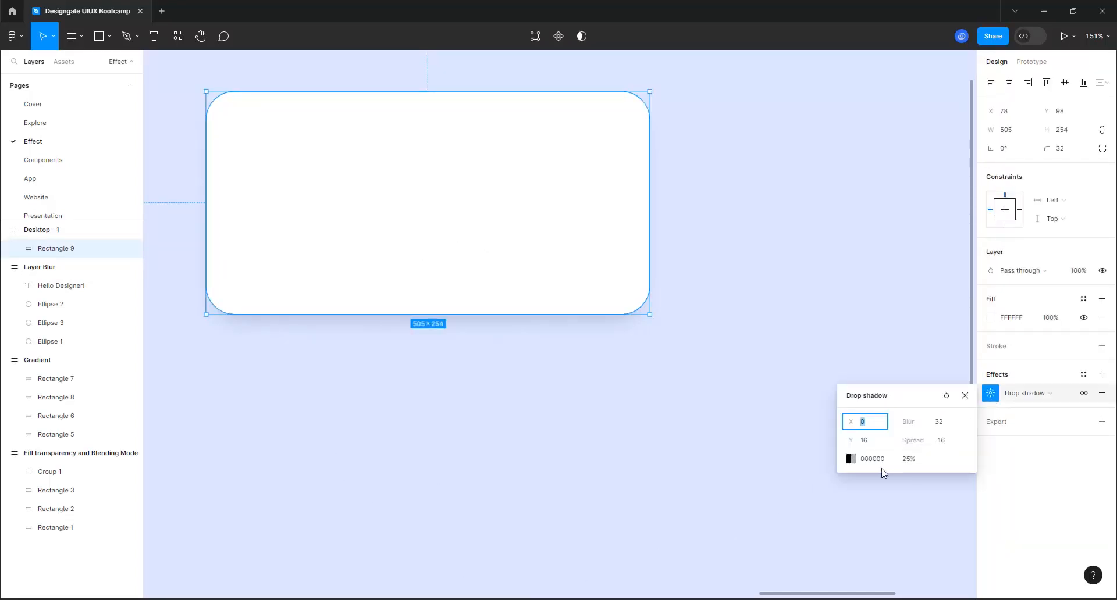
pyautogui.click(851, 460)
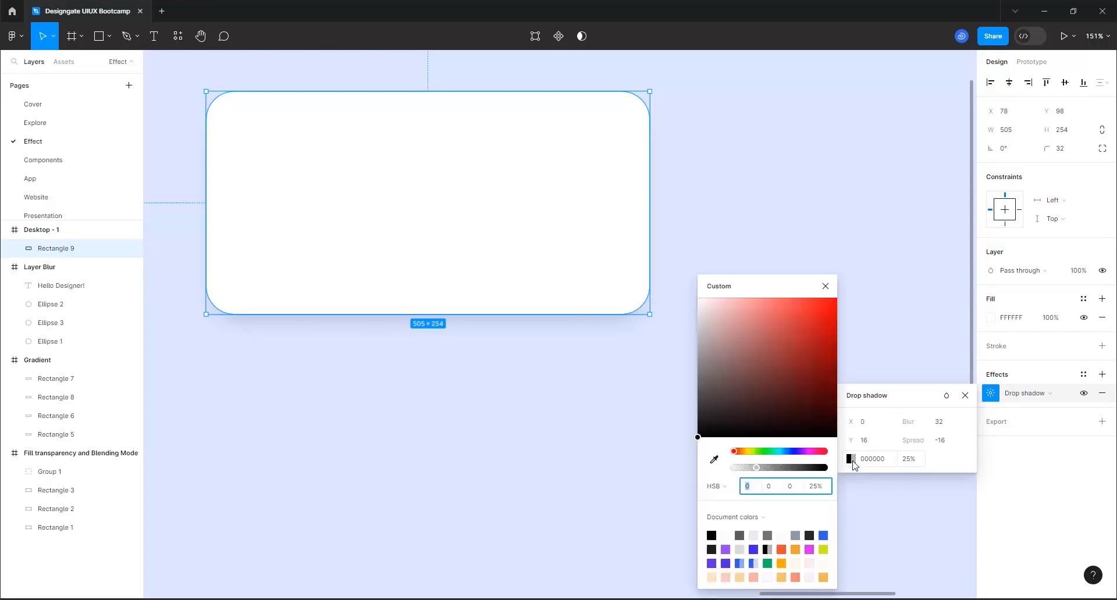
pyautogui.click(716, 459)
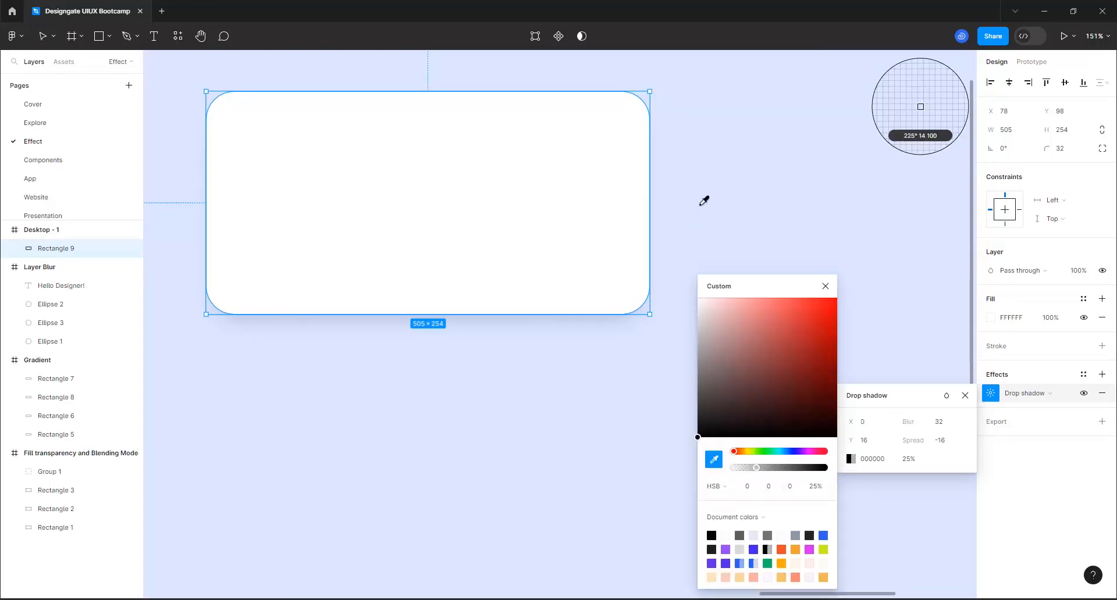
pyautogui.click(716, 180)
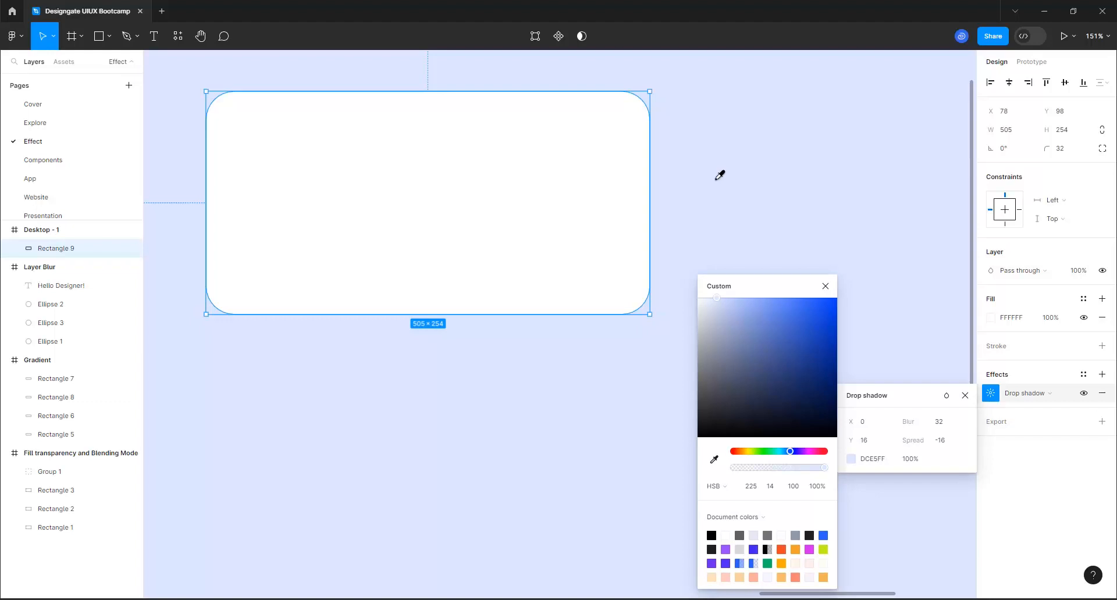
# Darken the drop shadow colour by setting its HSB brightness to 75, and deselect the card
pyautogui.click(791, 488)
pyautogui.write('75')
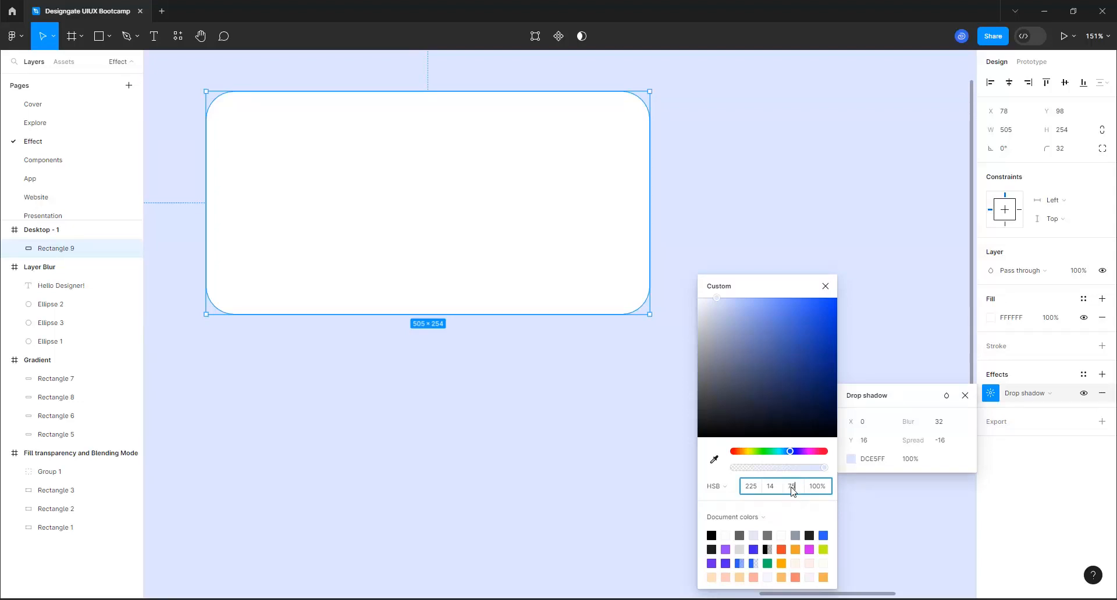
pyautogui.press('Return')
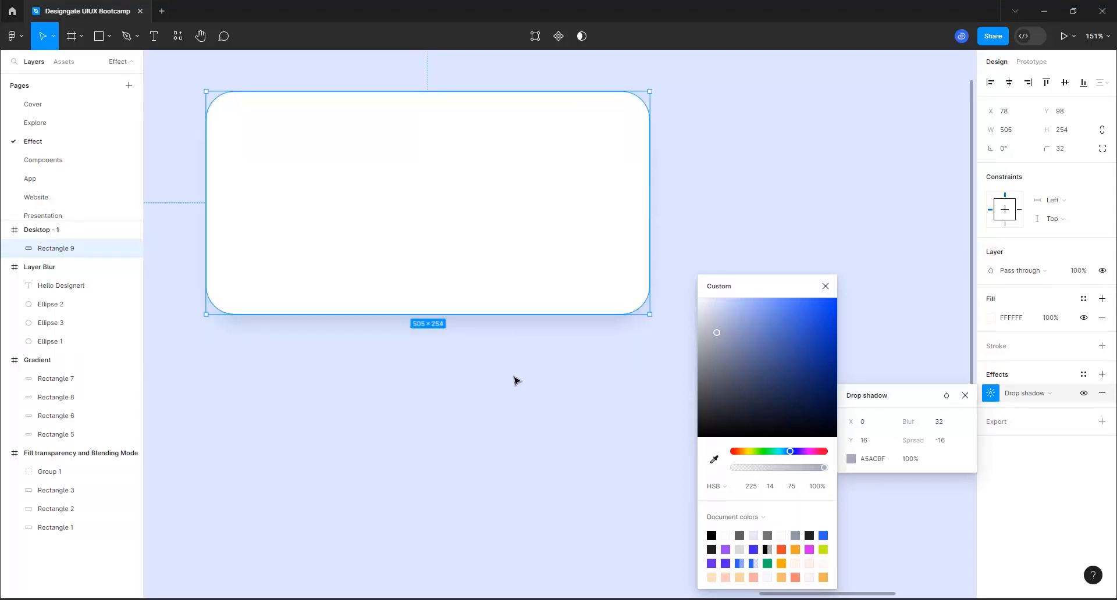
pyautogui.scroll(-2, 515, 381)
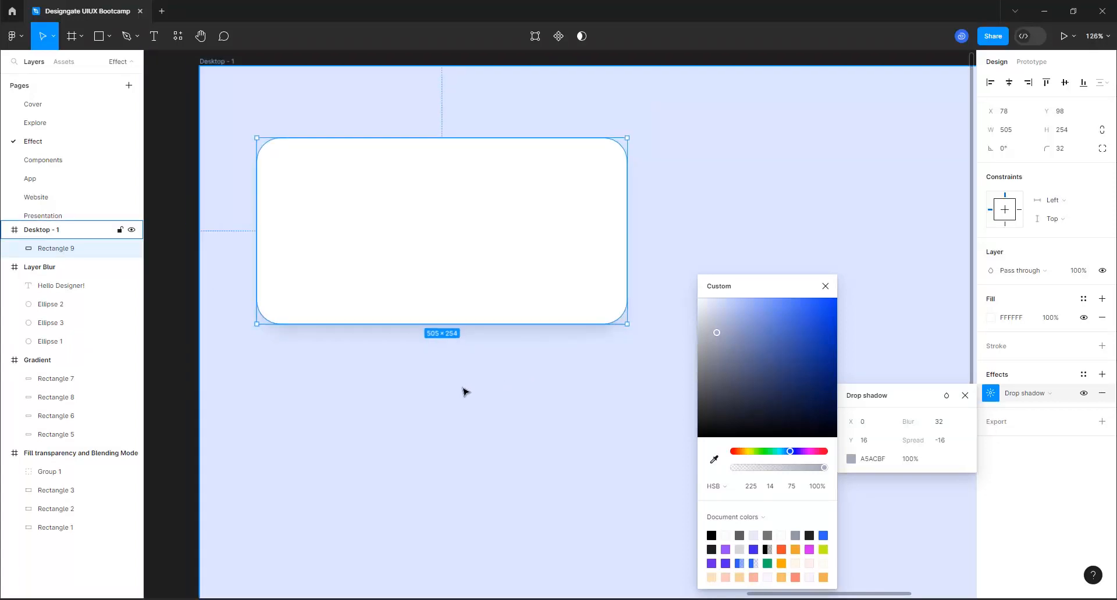
pyautogui.click(437, 404)
pyautogui.scroll(-2, 468, 401)
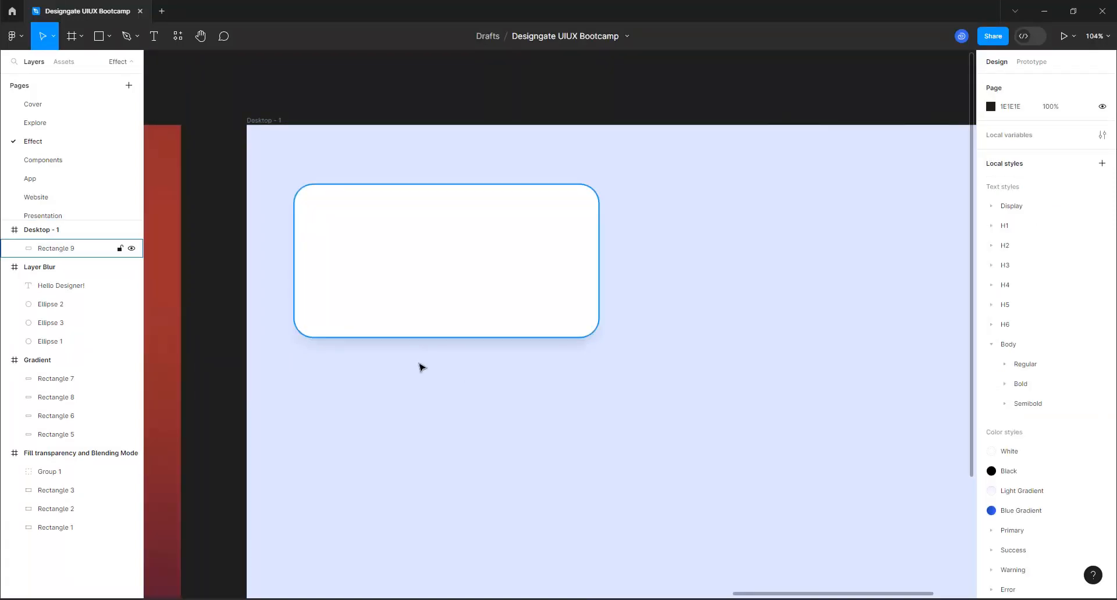
# Check the HSB fill colour values of the Desktop - 1 frame
pyautogui.click(462, 322)
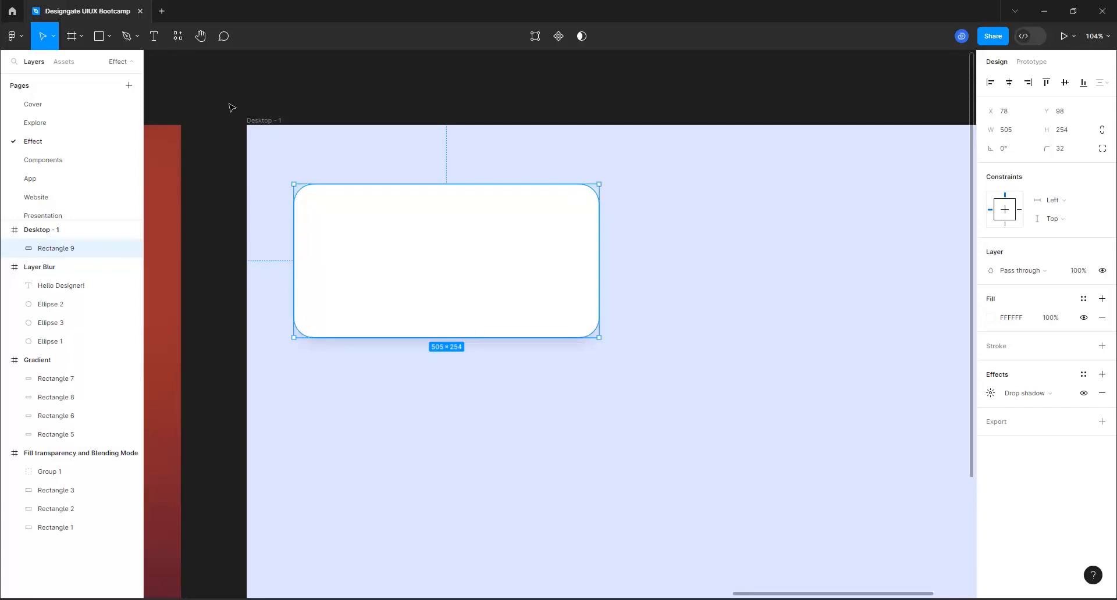
pyautogui.click(256, 122)
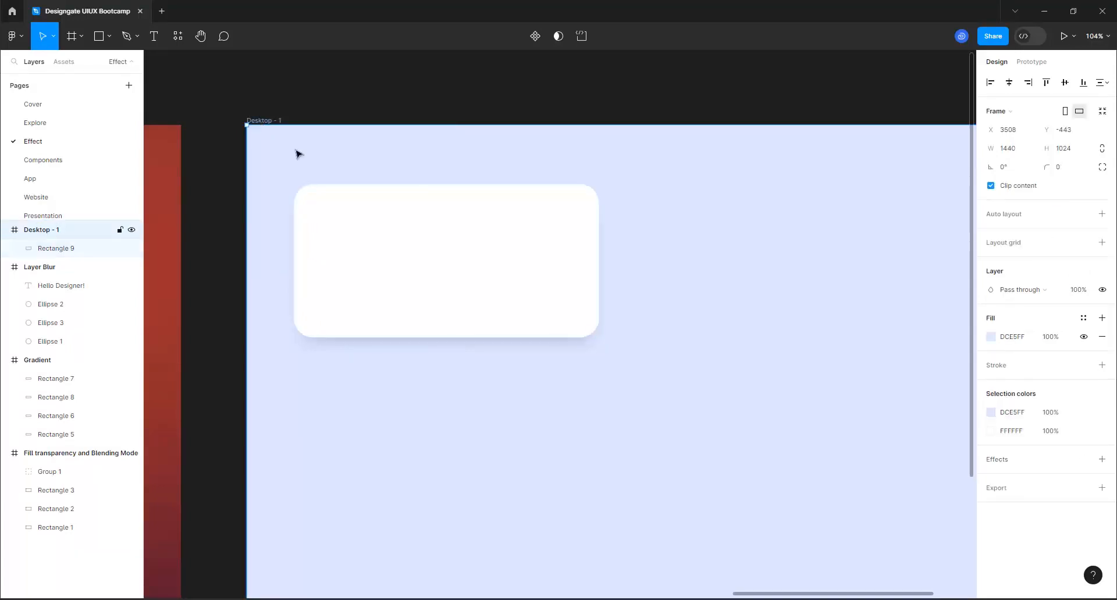
pyautogui.click(992, 338)
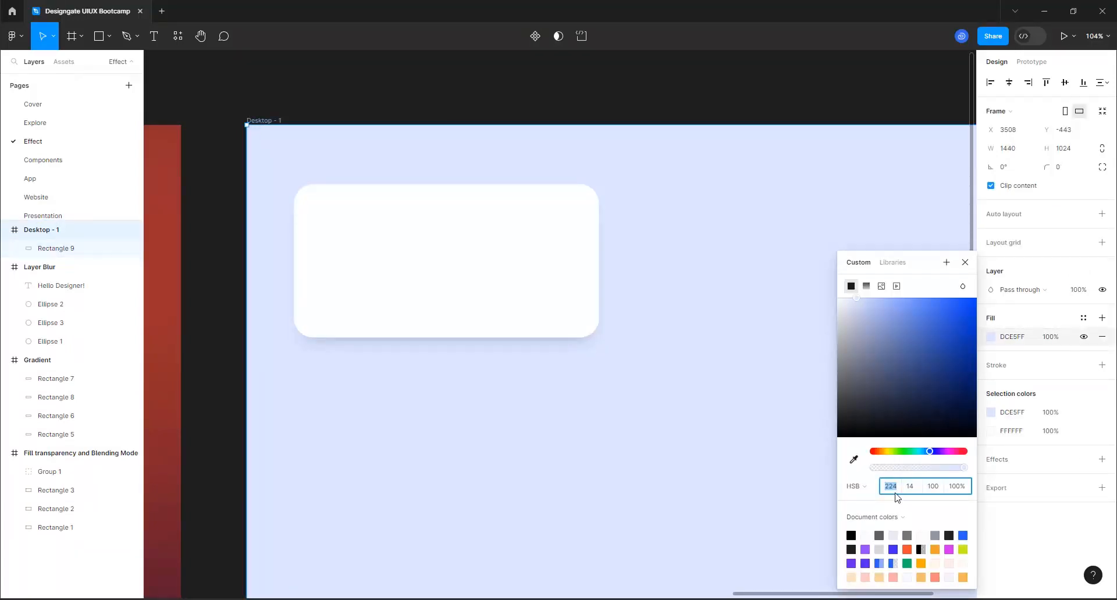
pyautogui.press('Escape')
# Lower the card's drop shadow colour opacity to about 66% and deselect the card
pyautogui.click(379, 226)
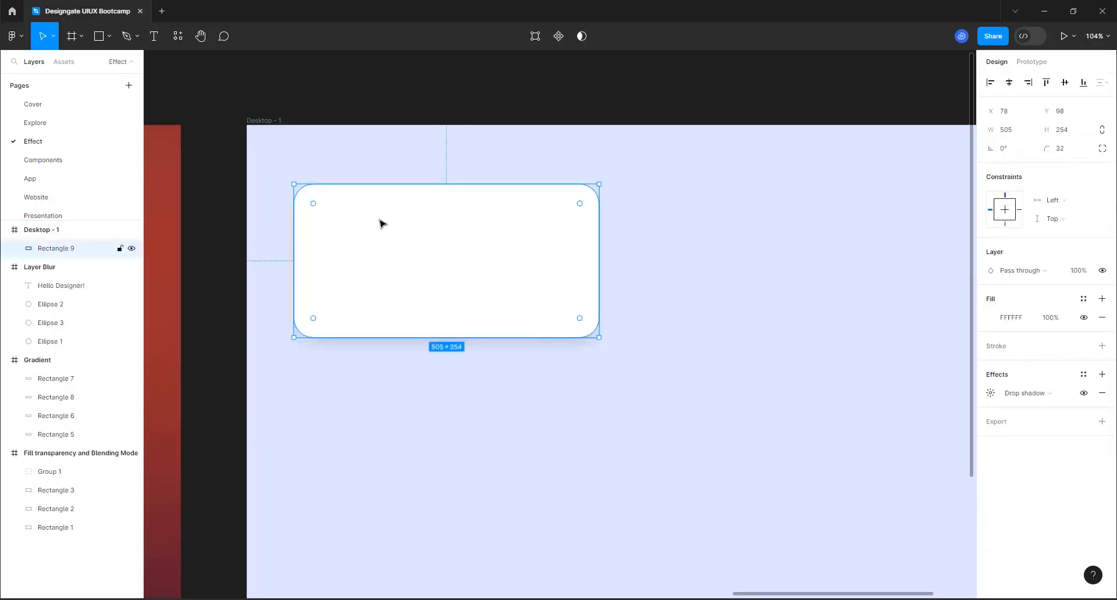
pyautogui.click(990, 393)
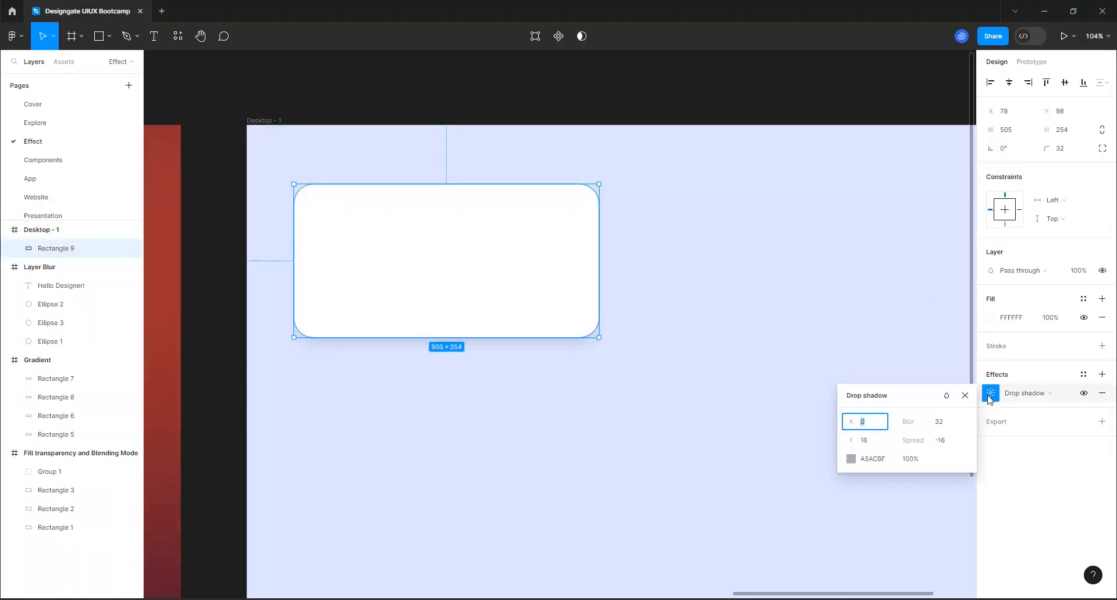
pyautogui.click(850, 460)
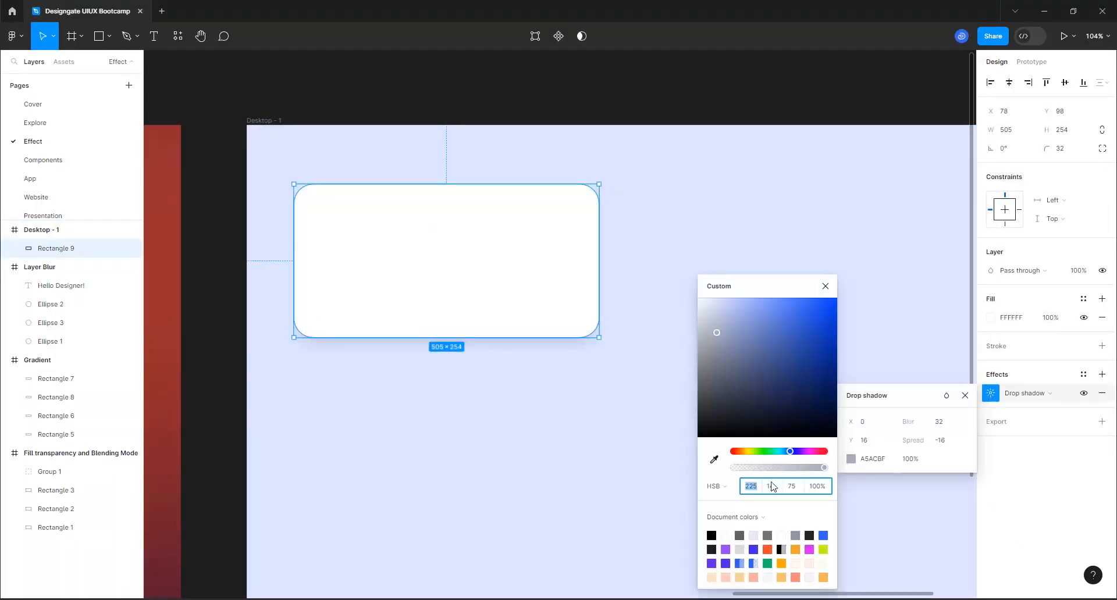
pyautogui.click(751, 487)
pyautogui.click(802, 468)
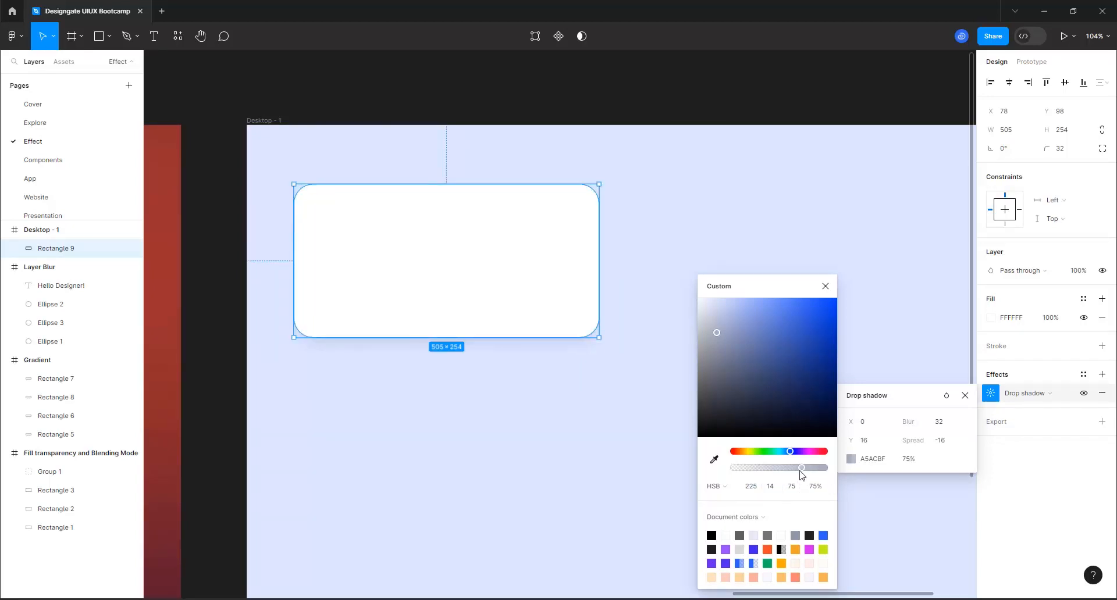
pyautogui.click(795, 469)
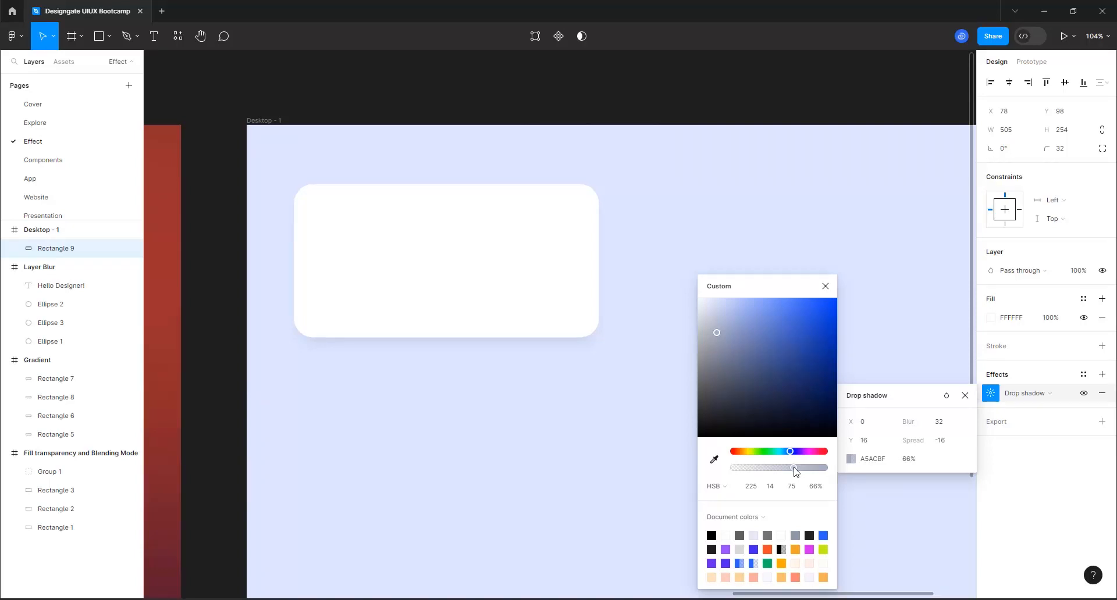
pyautogui.click(872, 286)
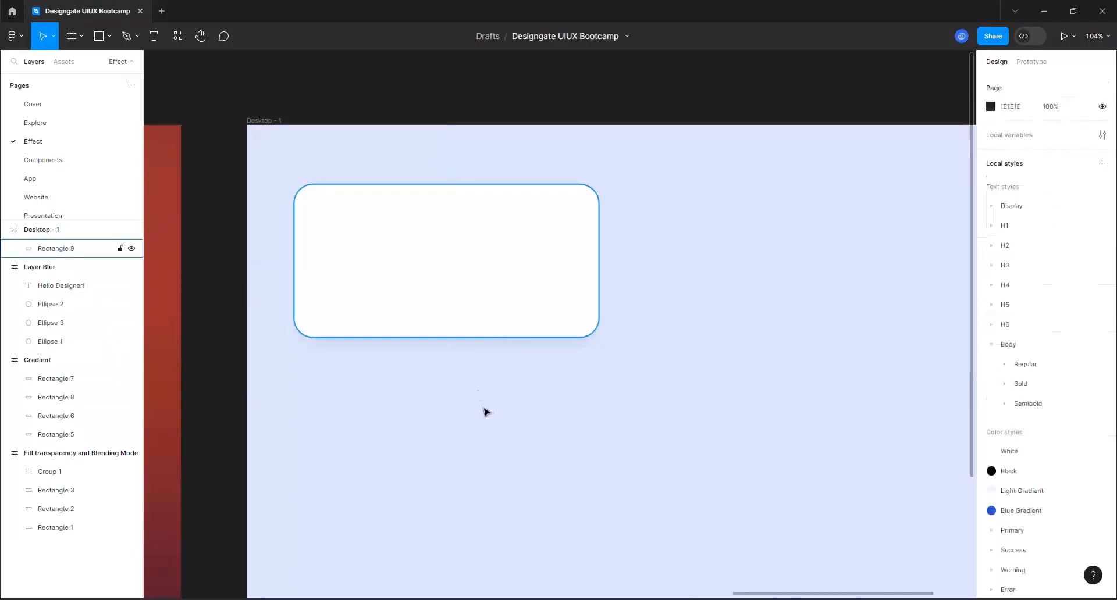
pyautogui.scroll(-3, 486, 412)
pyautogui.scroll(2, 434, 369)
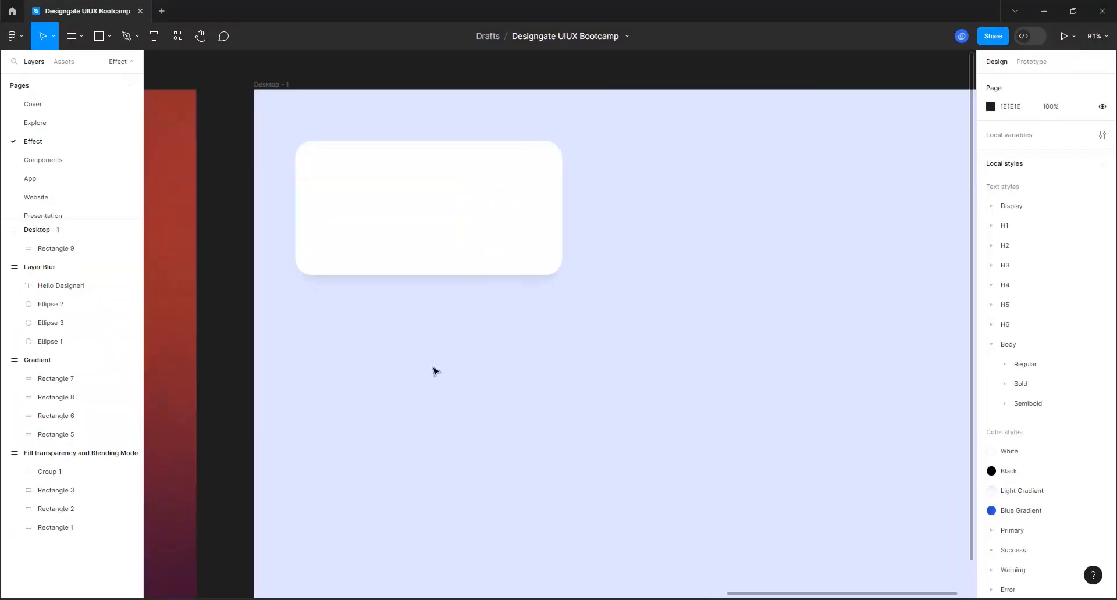
# Review the white card's drop shadow offset, blur, spread and colour settings
pyautogui.click(421, 192)
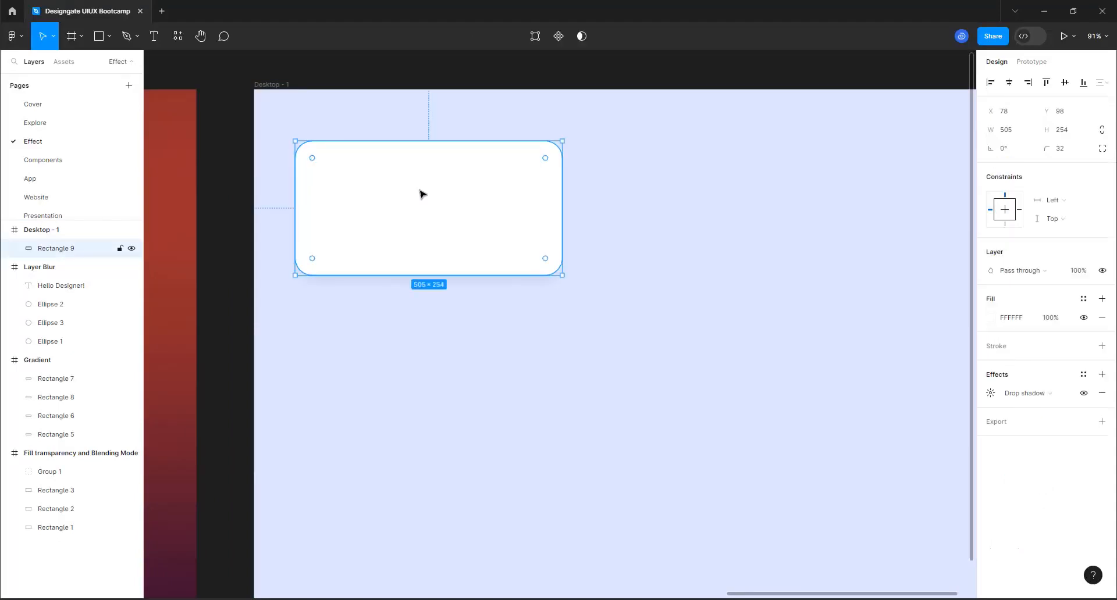
pyautogui.click(990, 396)
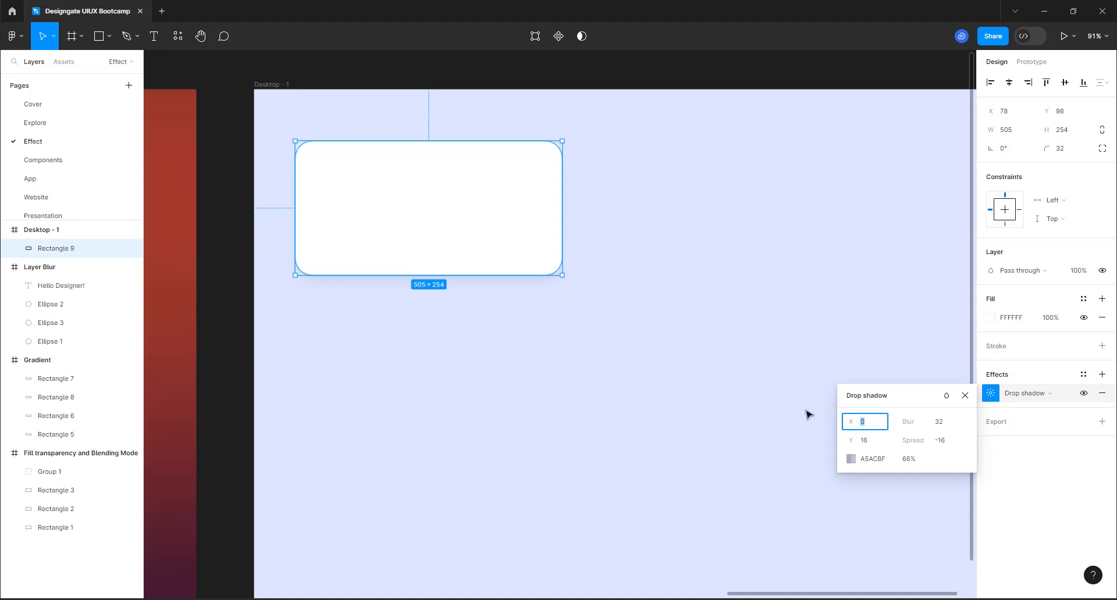
pyautogui.click(600, 244)
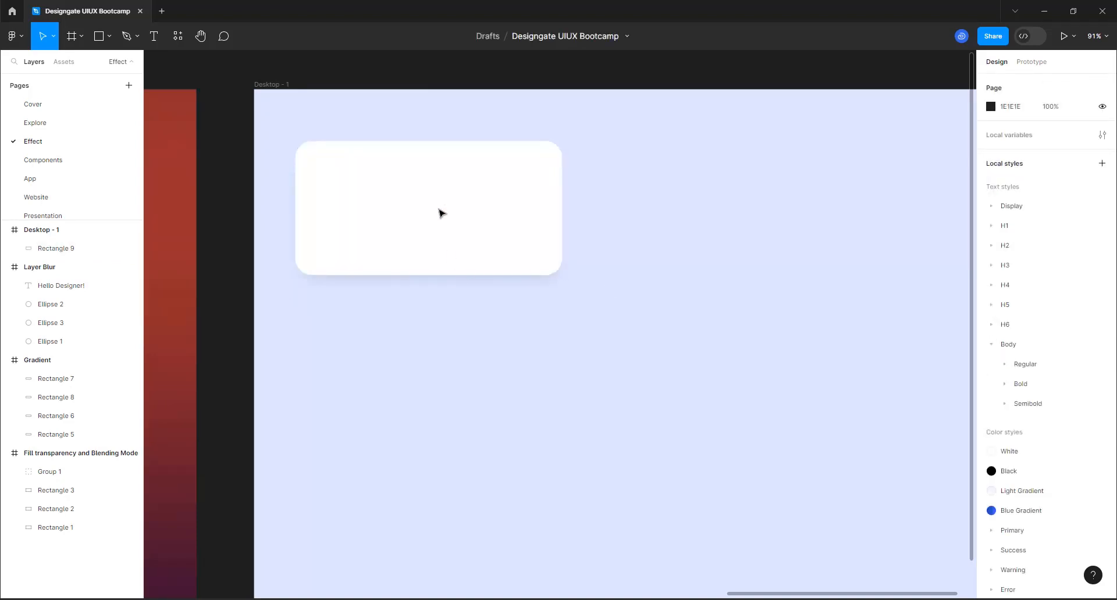
# Duplicate the white card alongside the original at X 642, Y 98 and remove the copy's drop shadow
pyautogui.scroll(-2, 466, 346)
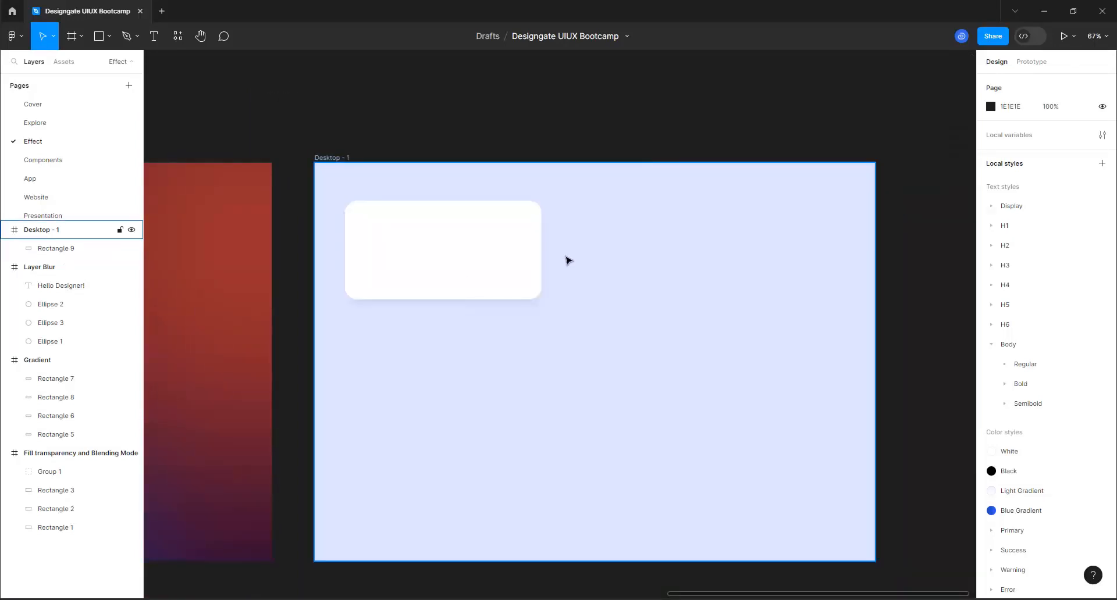
pyautogui.scroll(1, 567, 259)
pyautogui.scroll(3, 567, 260)
pyautogui.click(385, 259)
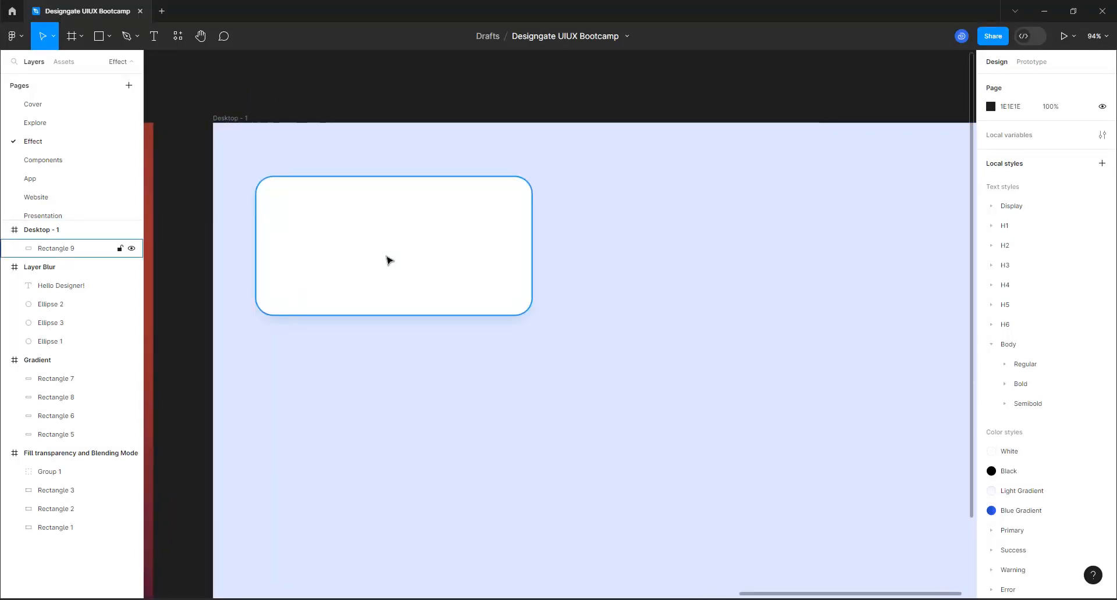
pyautogui.moveTo(374, 257); pyautogui.dragTo(682, 265)
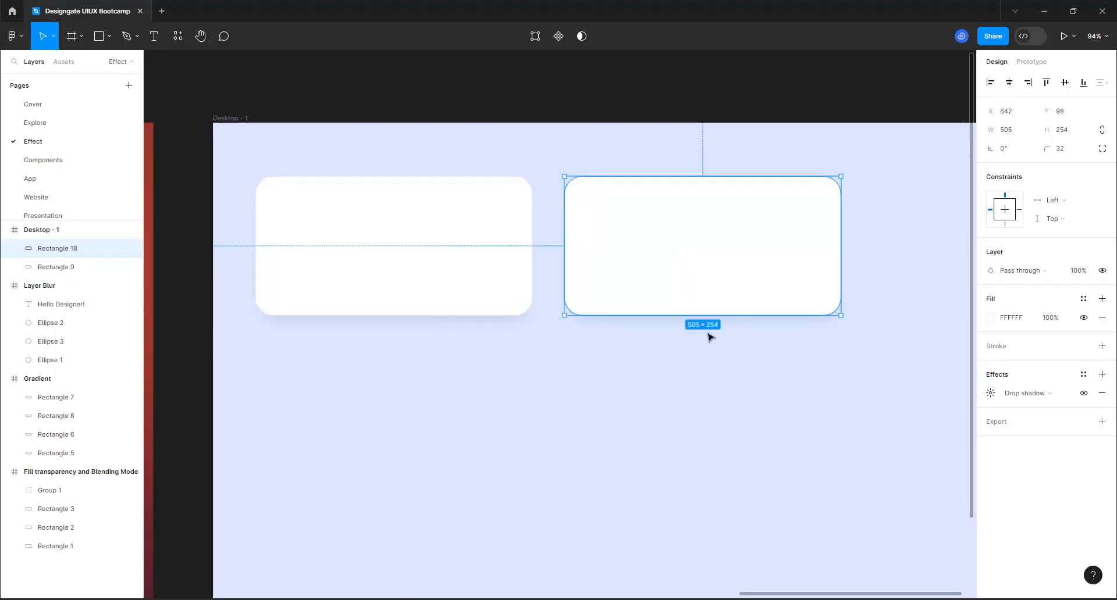
pyautogui.click(1102, 394)
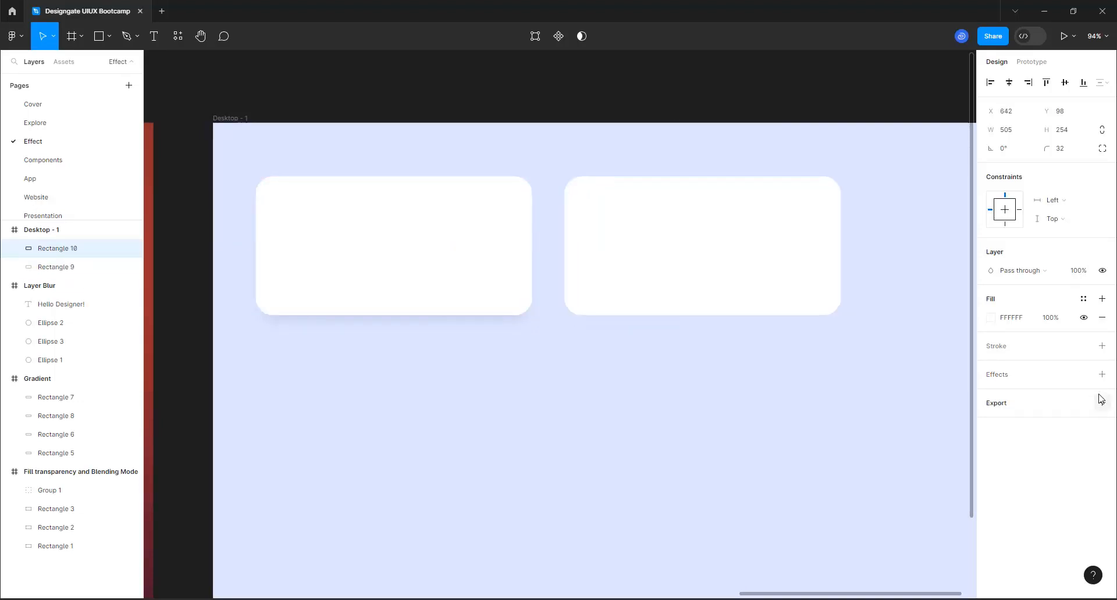
pyautogui.click(580, 316)
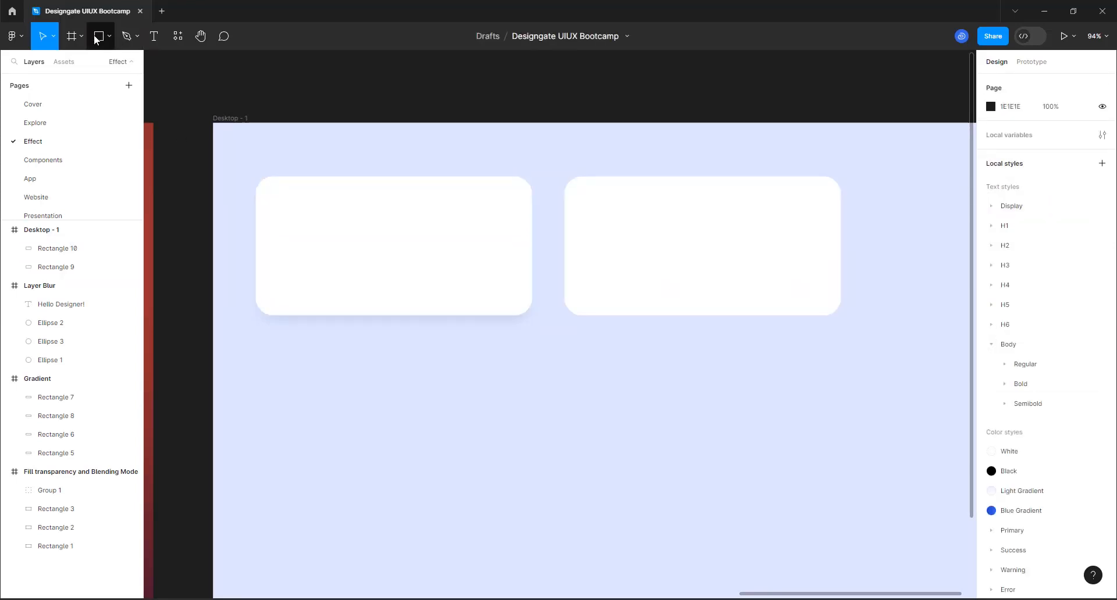
# Draw a thin bar about 422 × 21 below the second card and set its corner radius to 100
pyautogui.press('r')
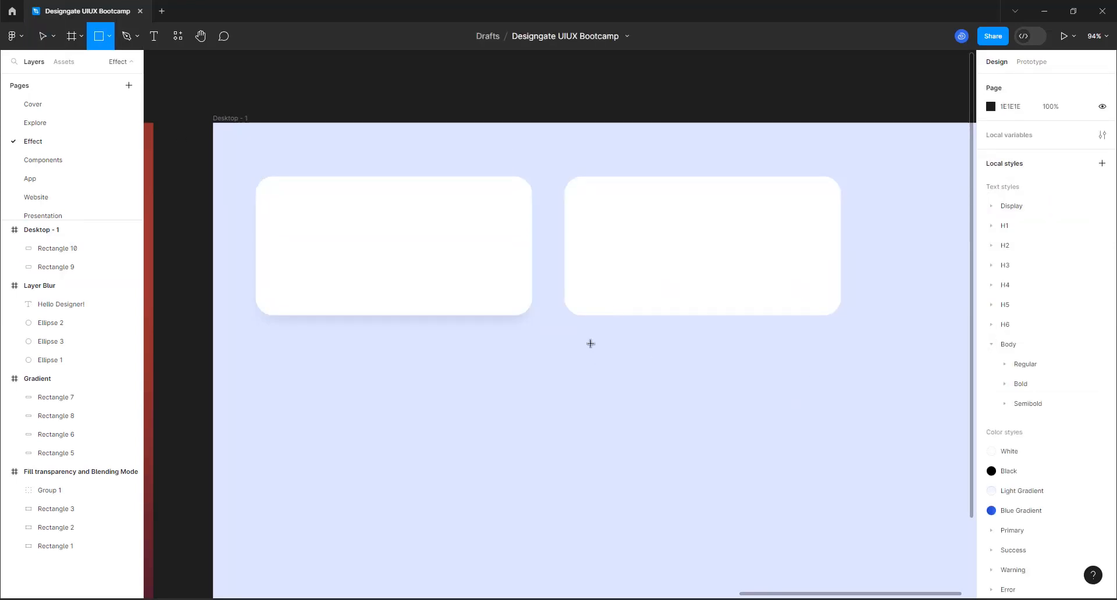
pyautogui.moveTo(594, 336); pyautogui.dragTo(827, 349)
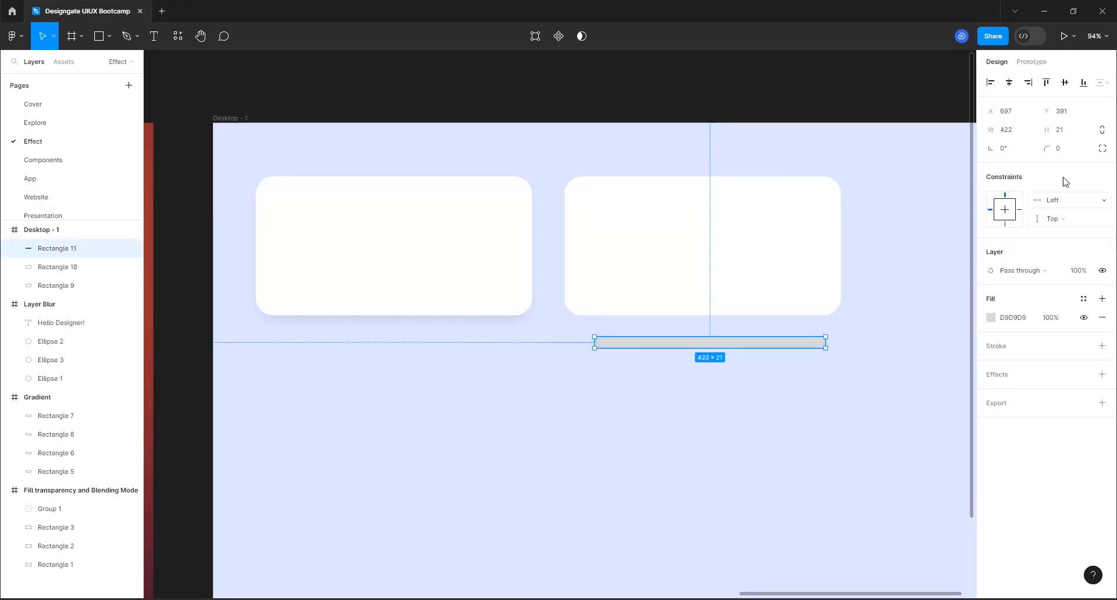
pyautogui.click(1064, 149)
pyautogui.press('Return')
# Fill the bar with the sampled frame background colour and set its HSB brightness to 75
pyautogui.click(991, 318)
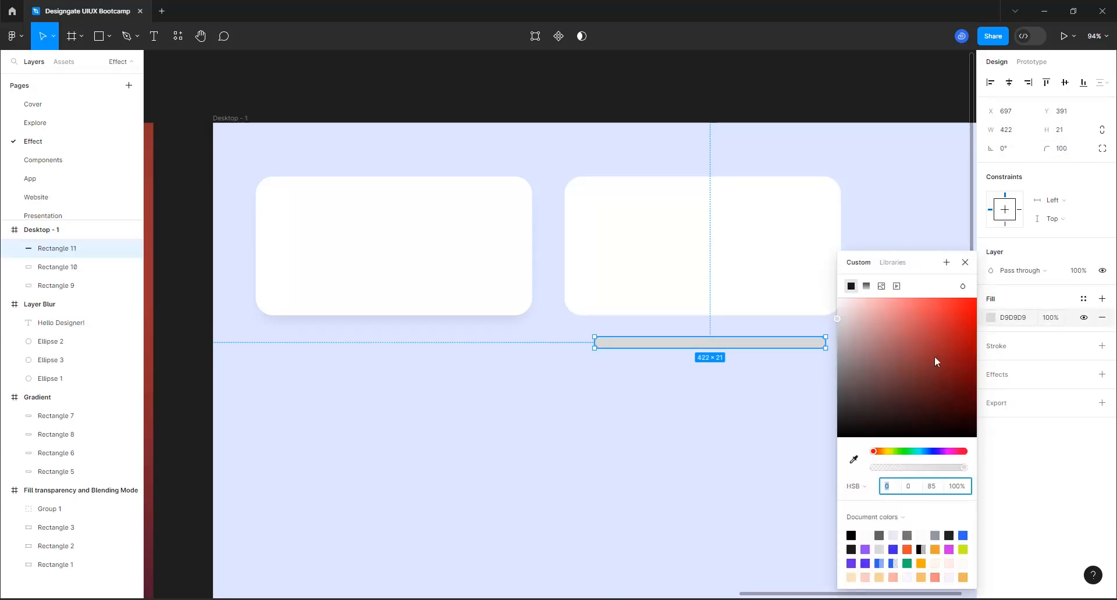
pyautogui.click(854, 461)
pyautogui.click(640, 411)
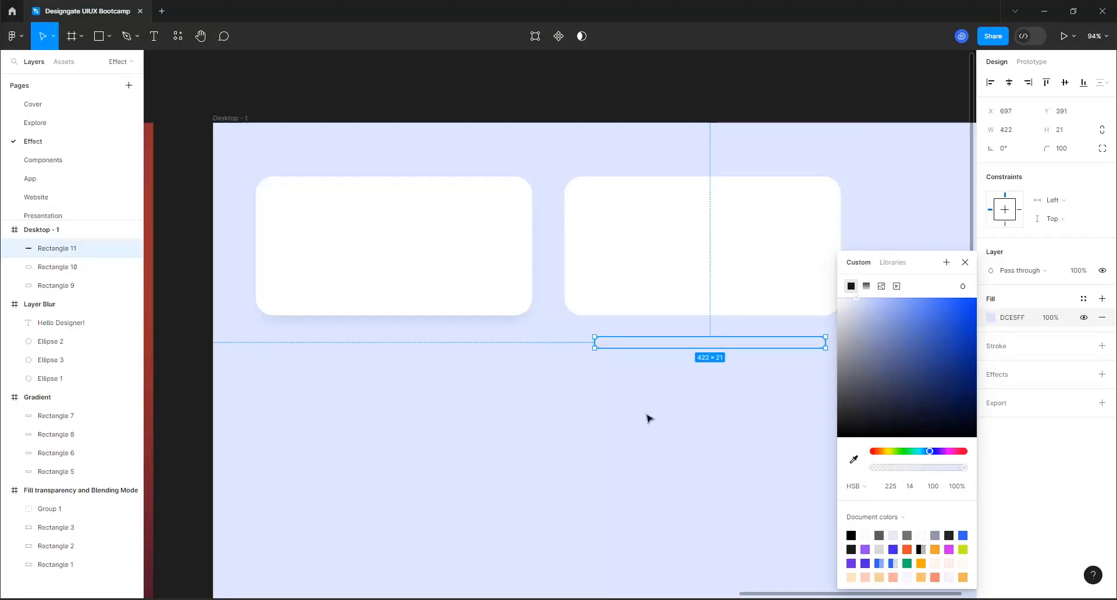
pyautogui.click(933, 490)
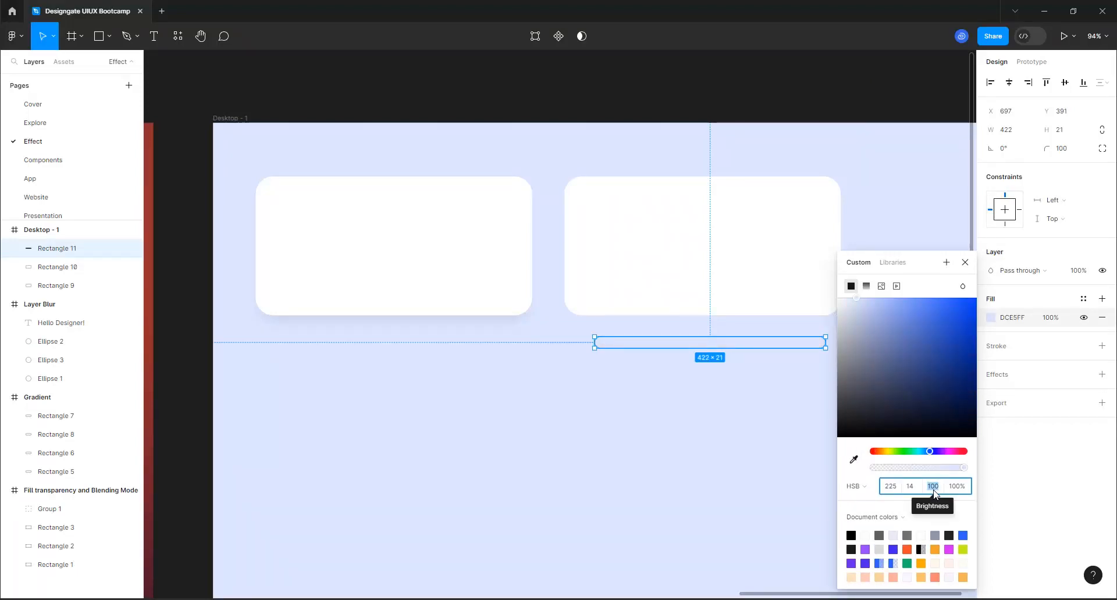
pyautogui.write('75')
pyautogui.press('Return')
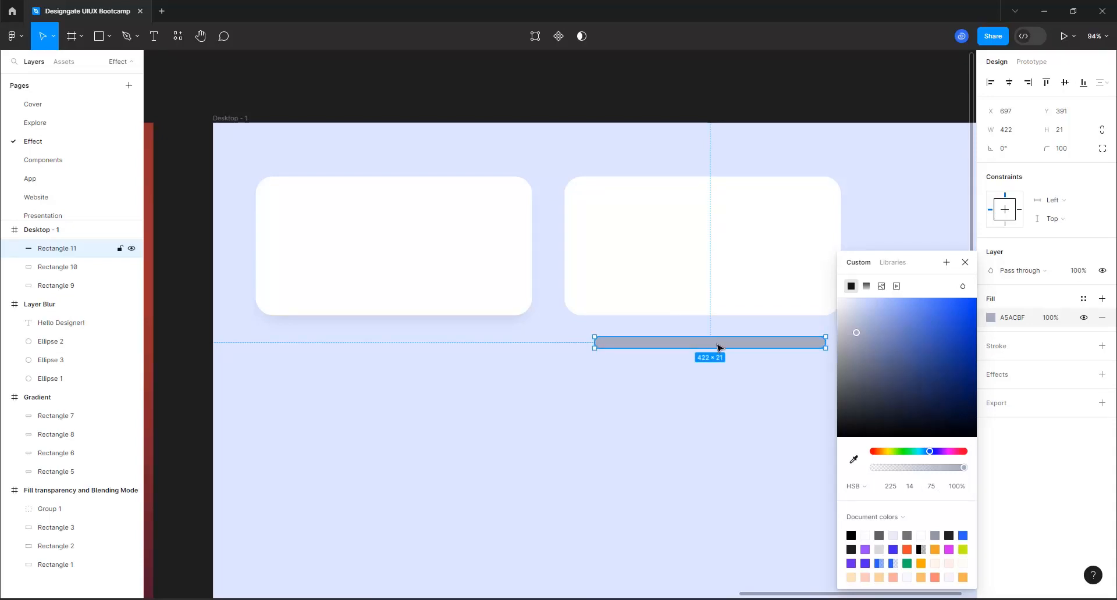
# Move the bar up to X 699, Y 378 and apply a layer blur of 50 to it
pyautogui.moveTo(721, 342); pyautogui.dragTo(721, 341)
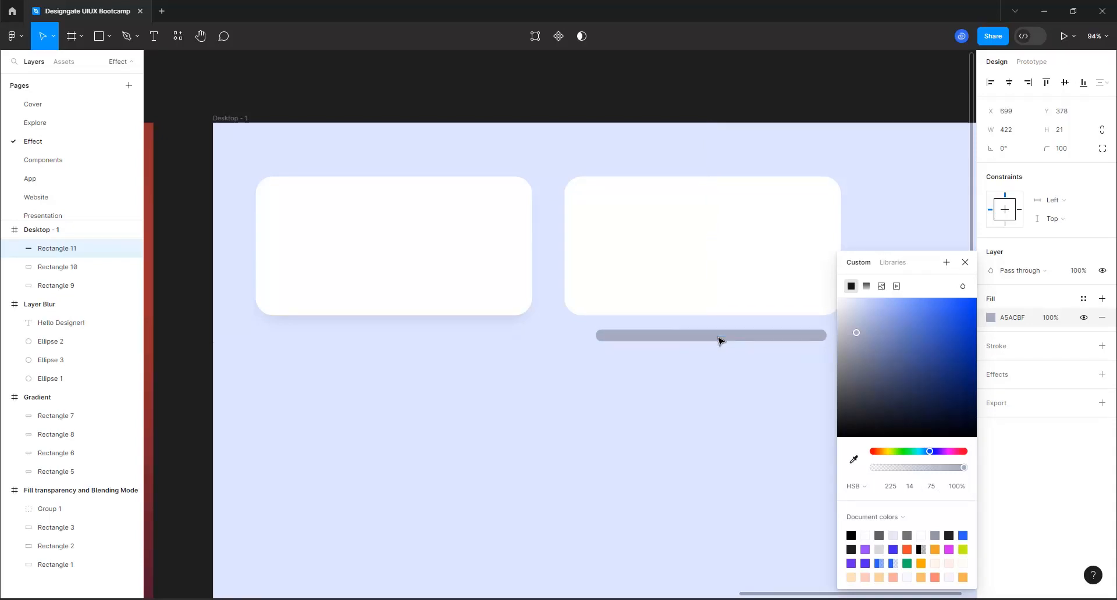
pyautogui.click(1103, 375)
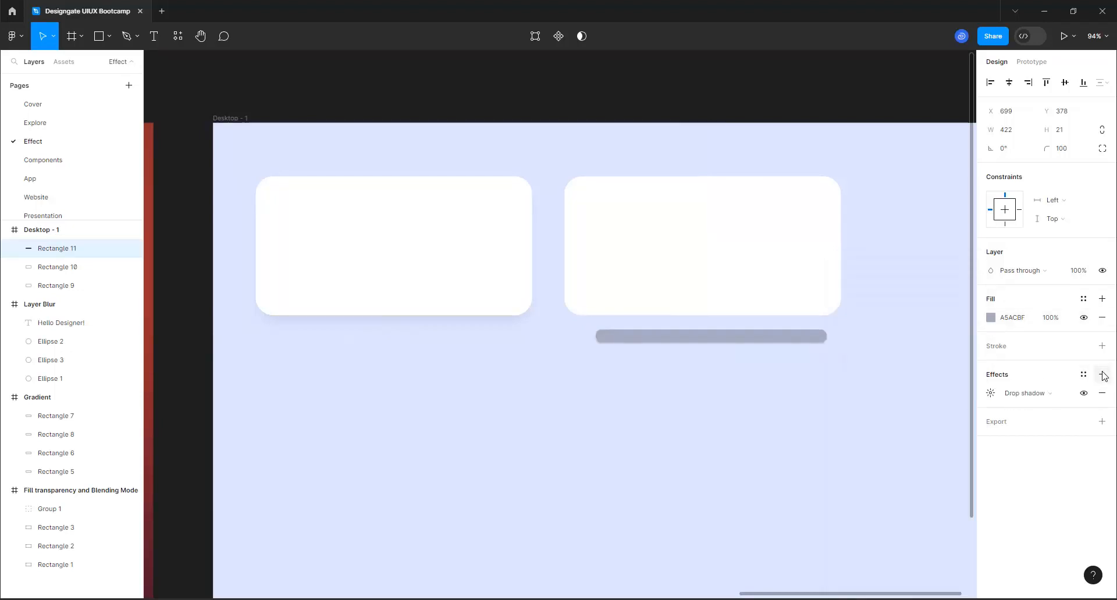
pyautogui.click(1044, 396)
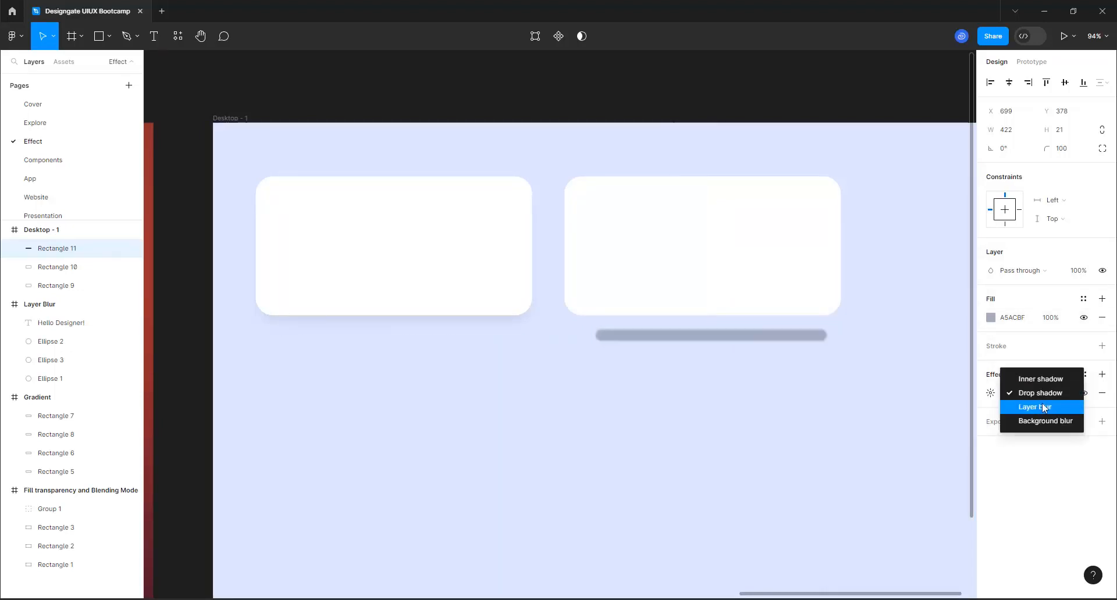
pyautogui.click(1041, 406)
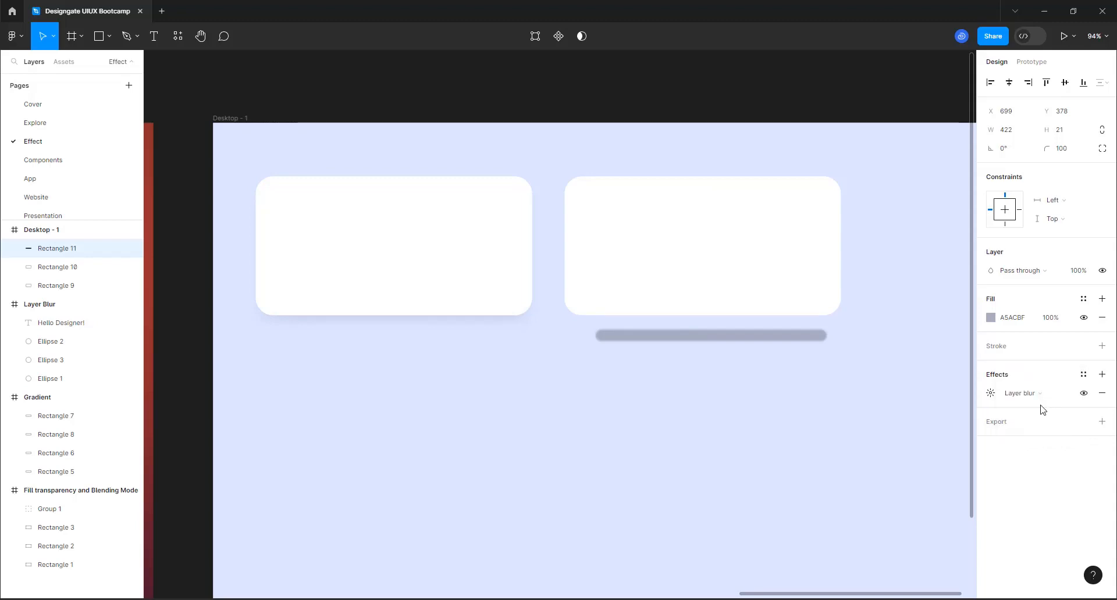
pyautogui.click(989, 396)
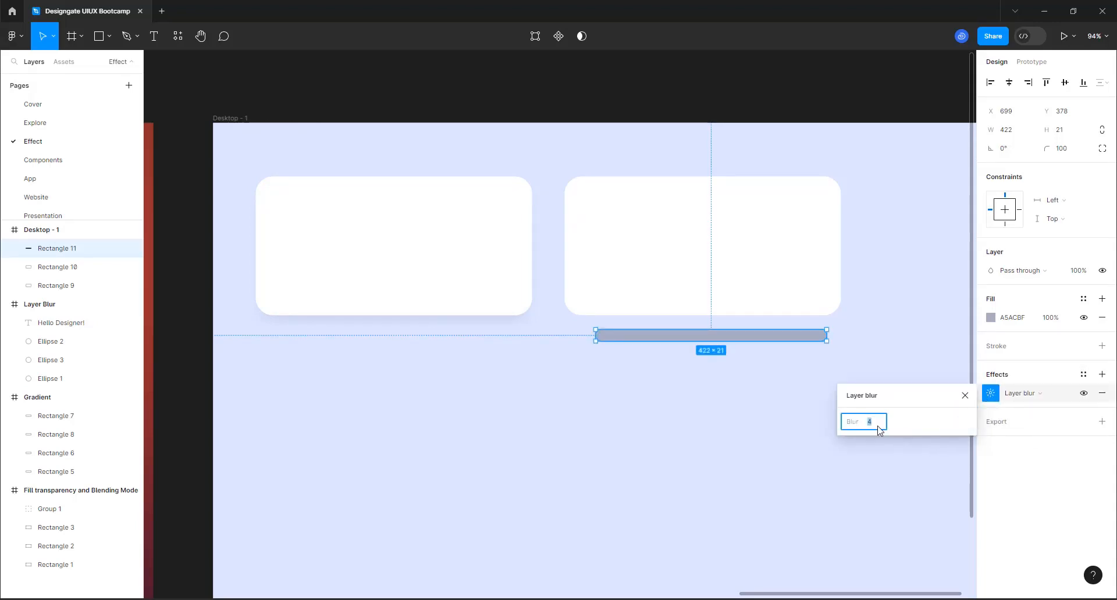
pyautogui.write('50')
pyautogui.press('Return')
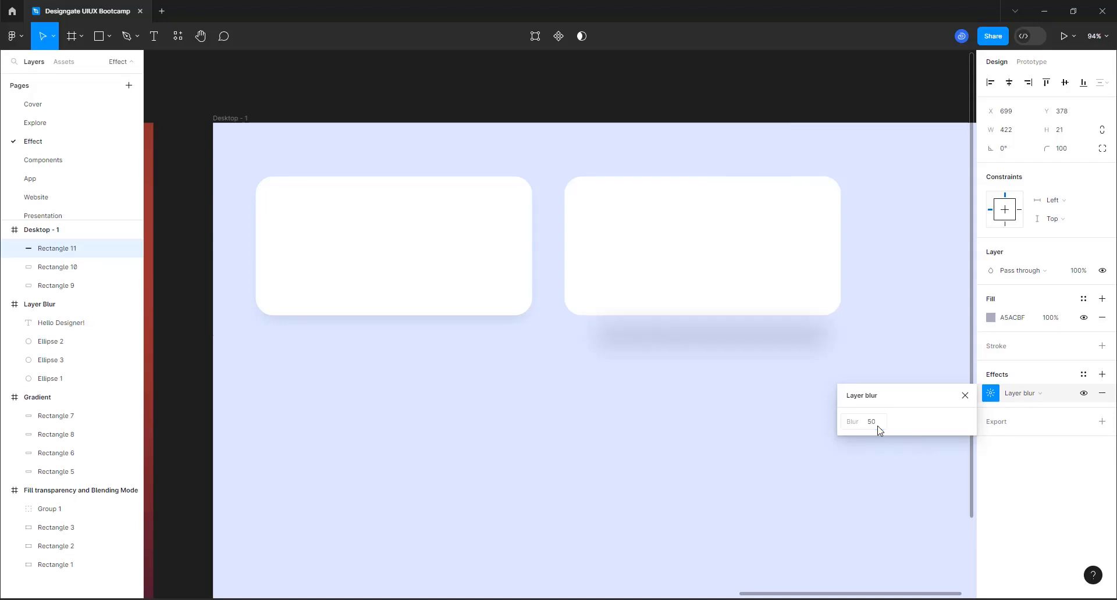
pyautogui.click(964, 401)
# Position the blurred bar against the second card's lower edge at X 693, Y 352 and bring that card to the front
pyautogui.moveTo(718, 333); pyautogui.dragTo(717, 321)
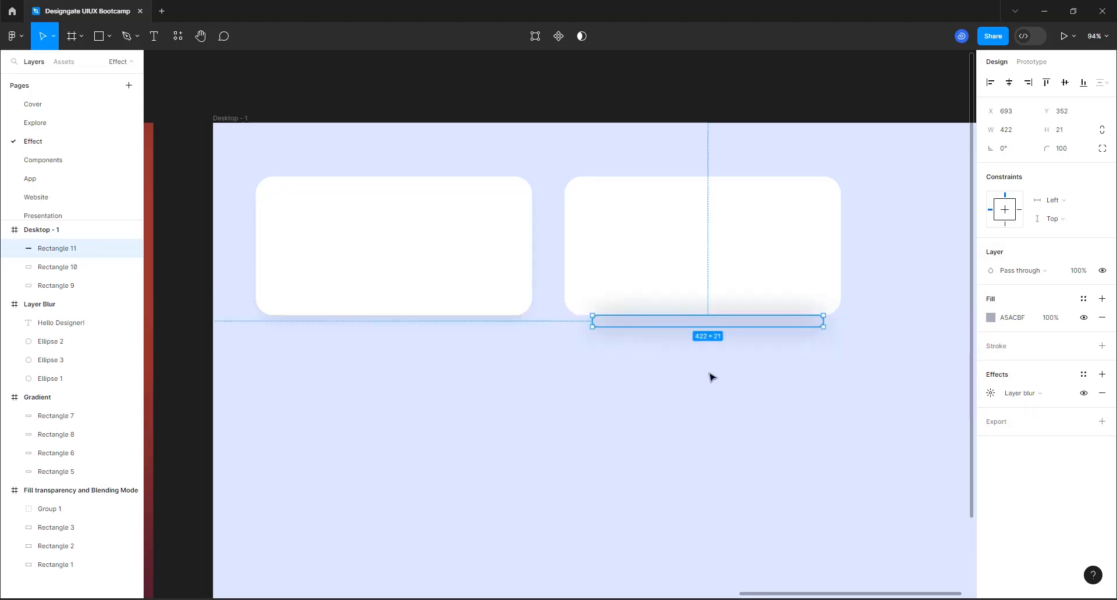
pyautogui.click(755, 262)
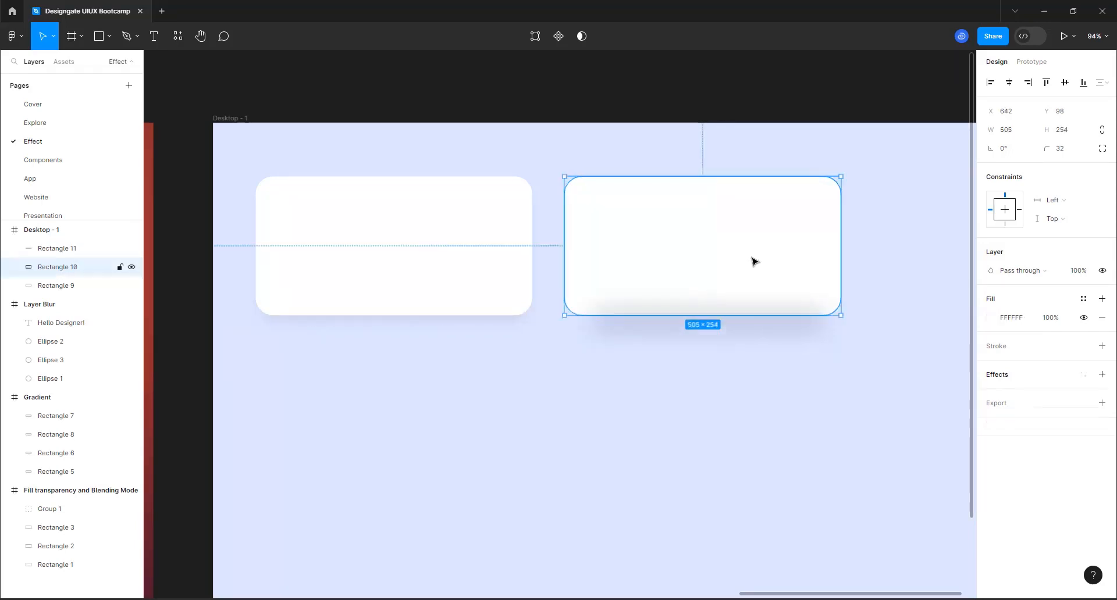
pyautogui.rightClick(750, 232)
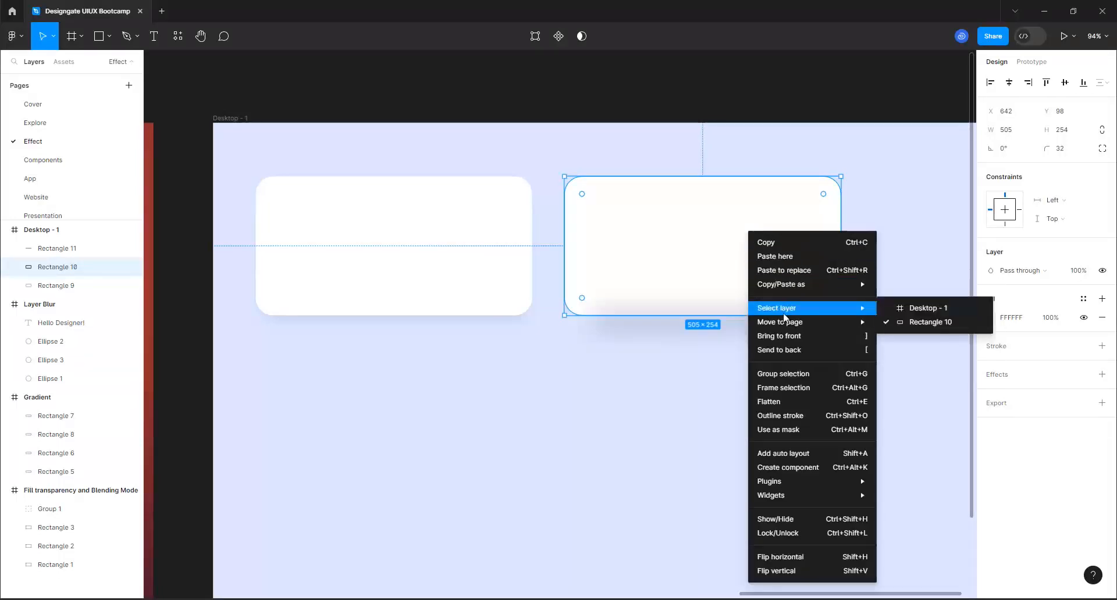
pyautogui.click(782, 336)
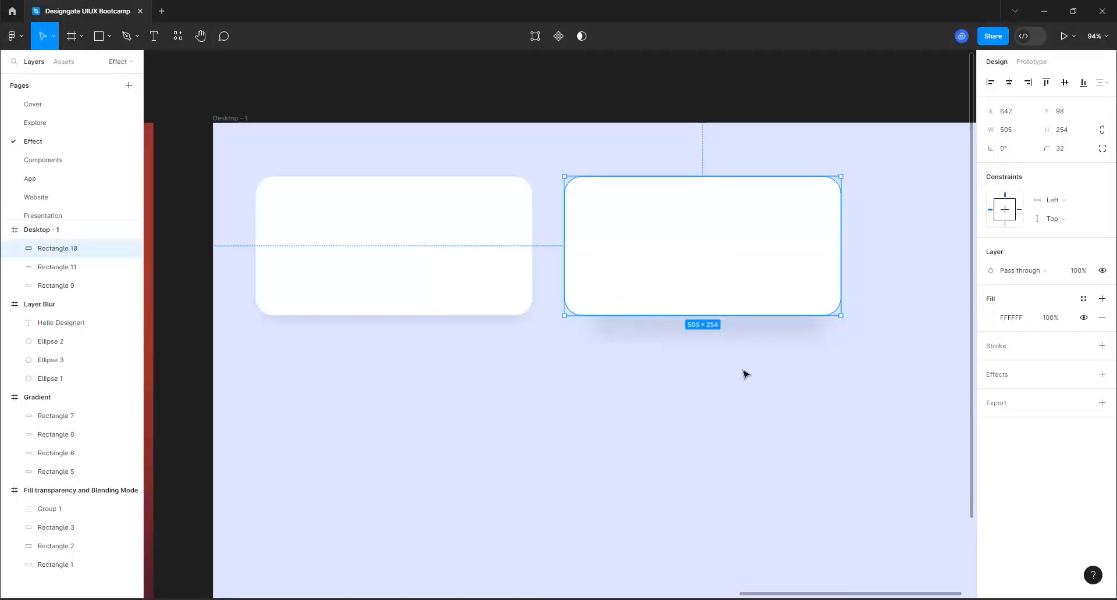
pyautogui.click(725, 414)
pyautogui.scroll(-3, 465, 260)
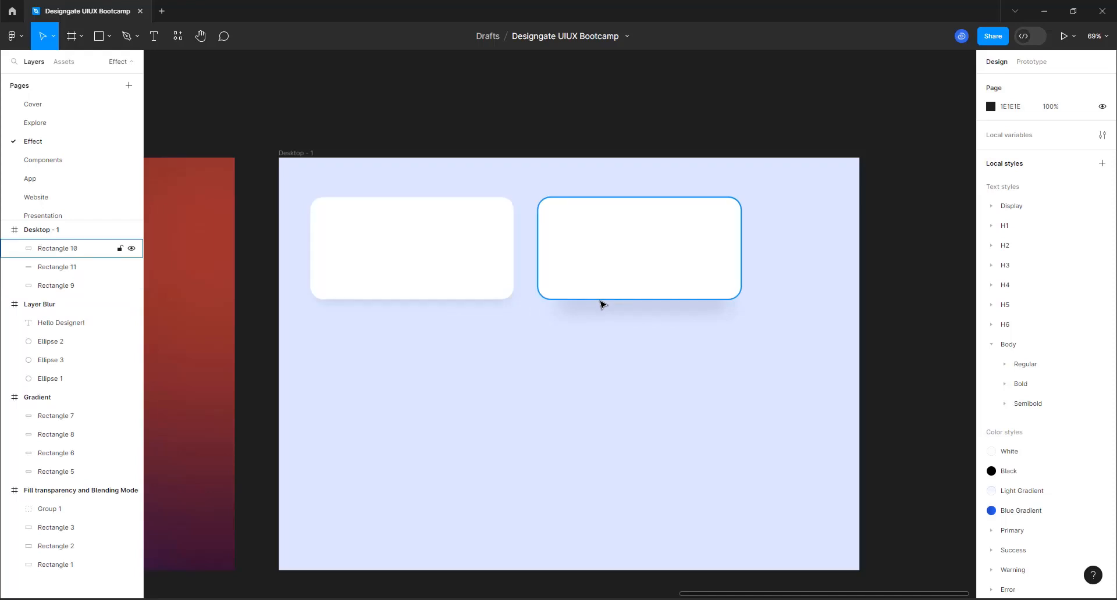
# Change the blurred bar's fill to a linear gradient with a vivid blue first stop, about HSB 225, 98, 95
pyautogui.click(603, 307)
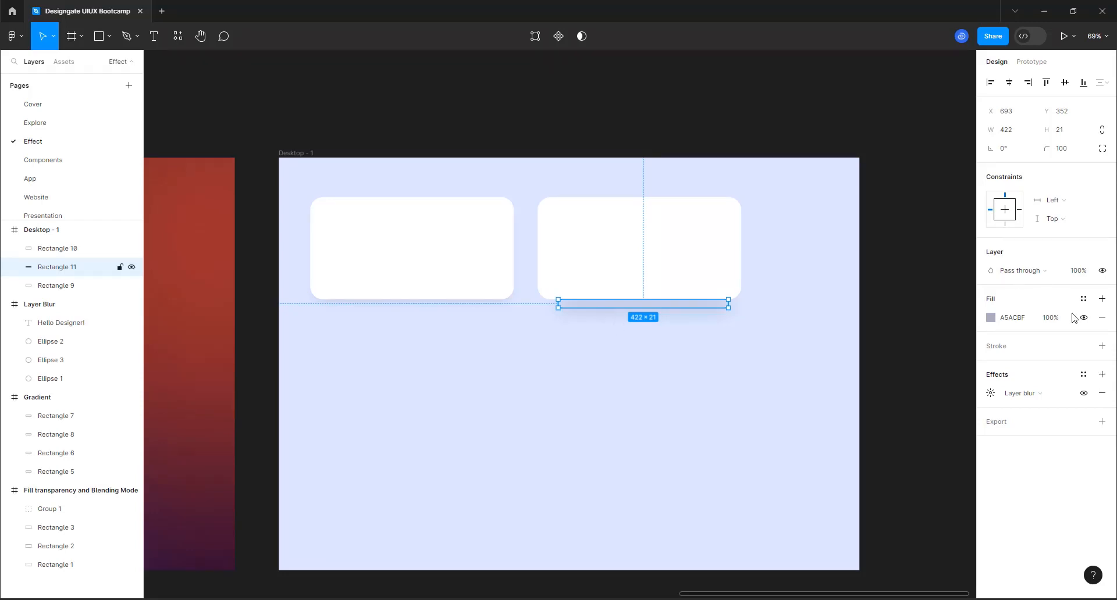
pyautogui.click(990, 318)
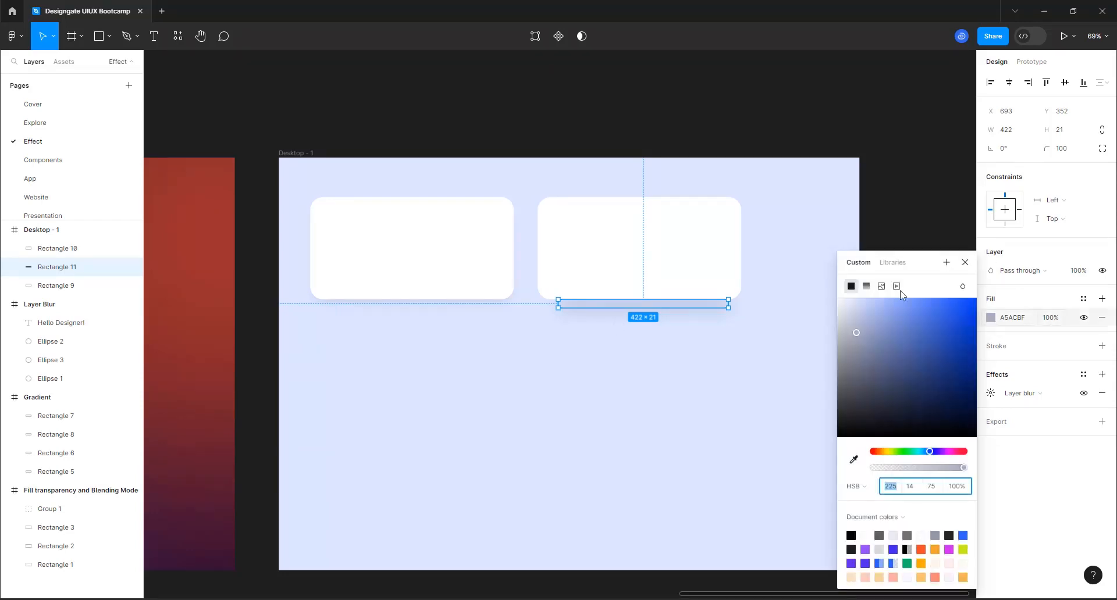
pyautogui.click(867, 286)
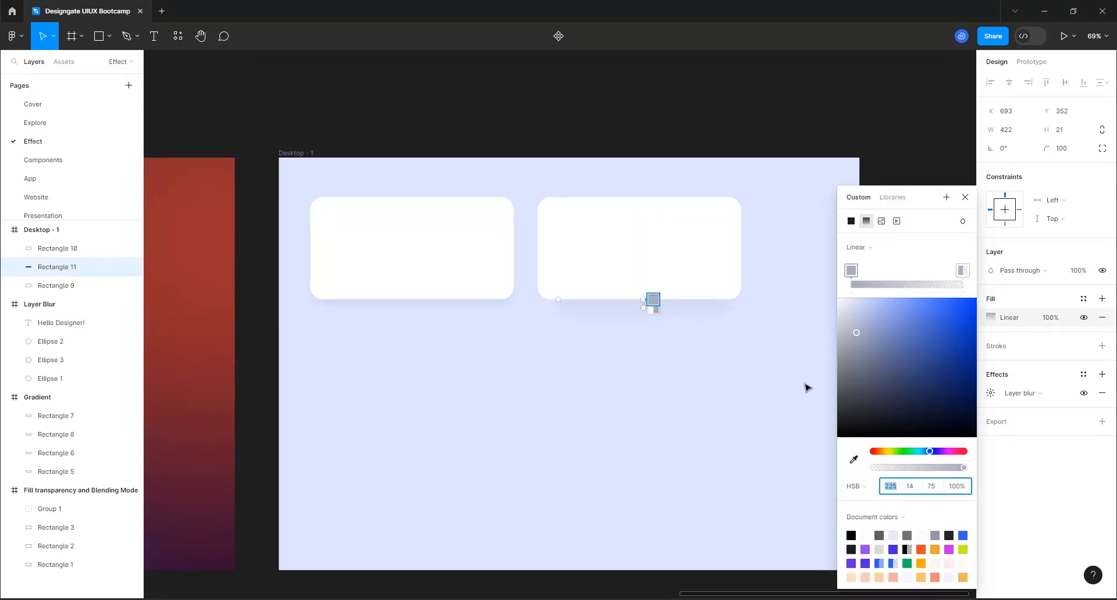
pyautogui.click(851, 271)
pyautogui.click(973, 306)
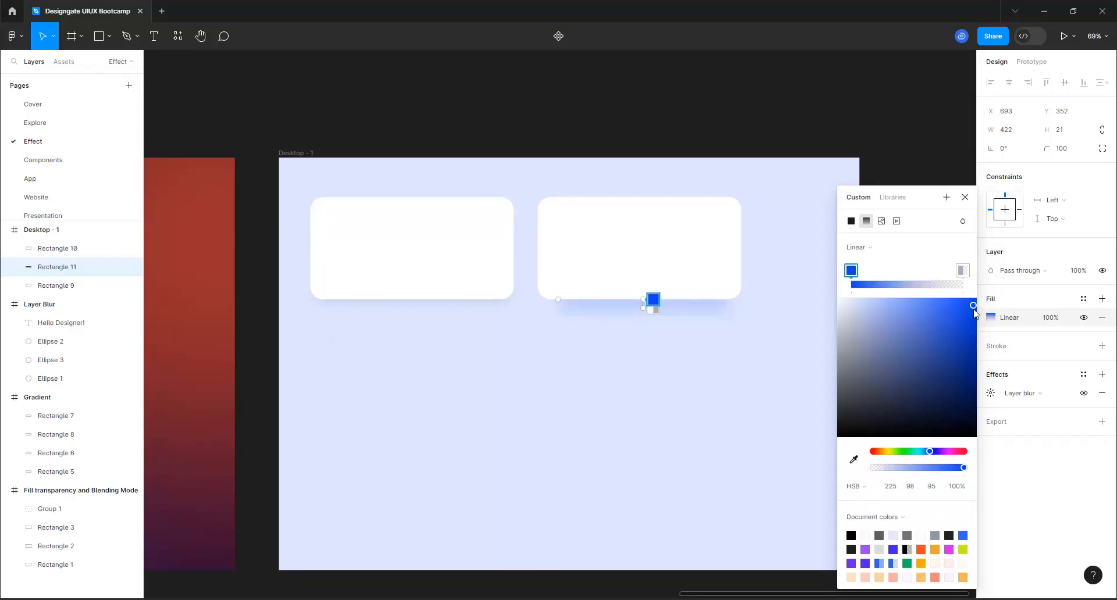
# Set the gradient's second stop to a hue of about 302 with 100% opacity
pyautogui.click(963, 270)
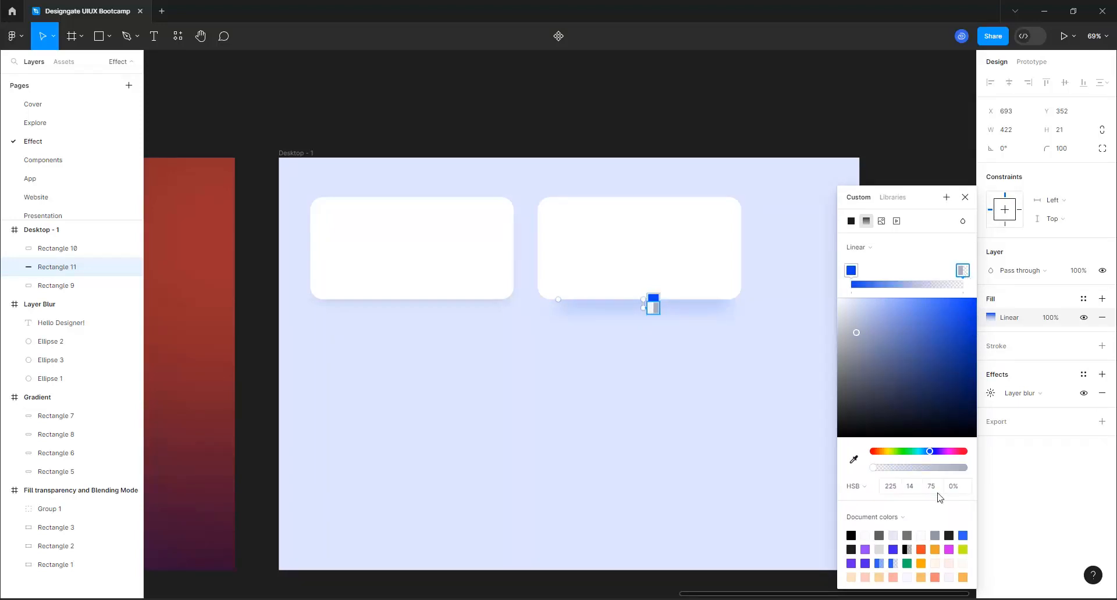
pyautogui.click(948, 453)
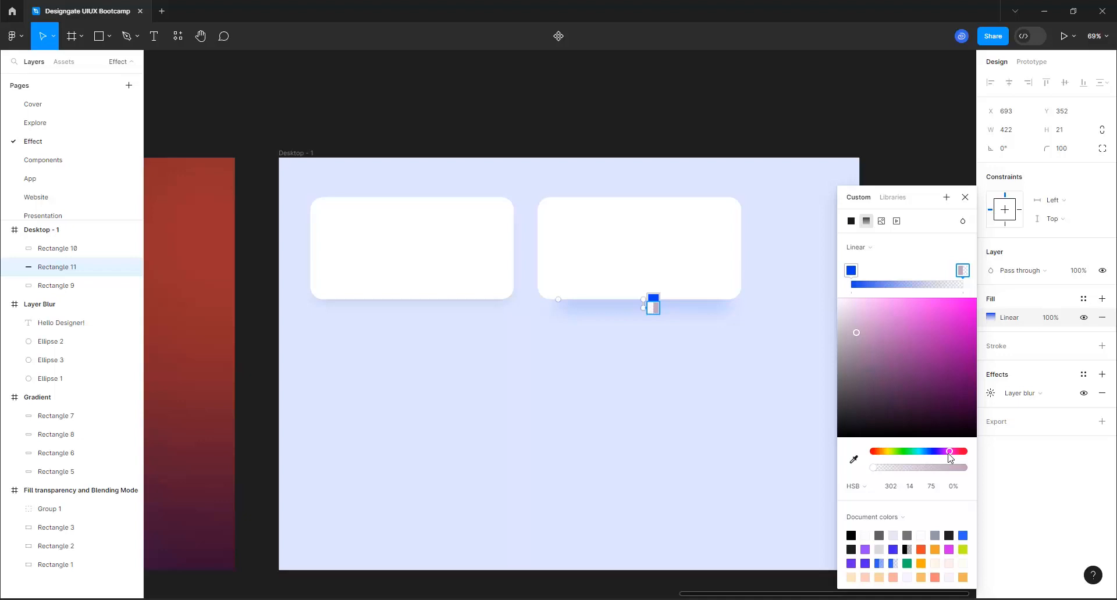
pyautogui.click(954, 488)
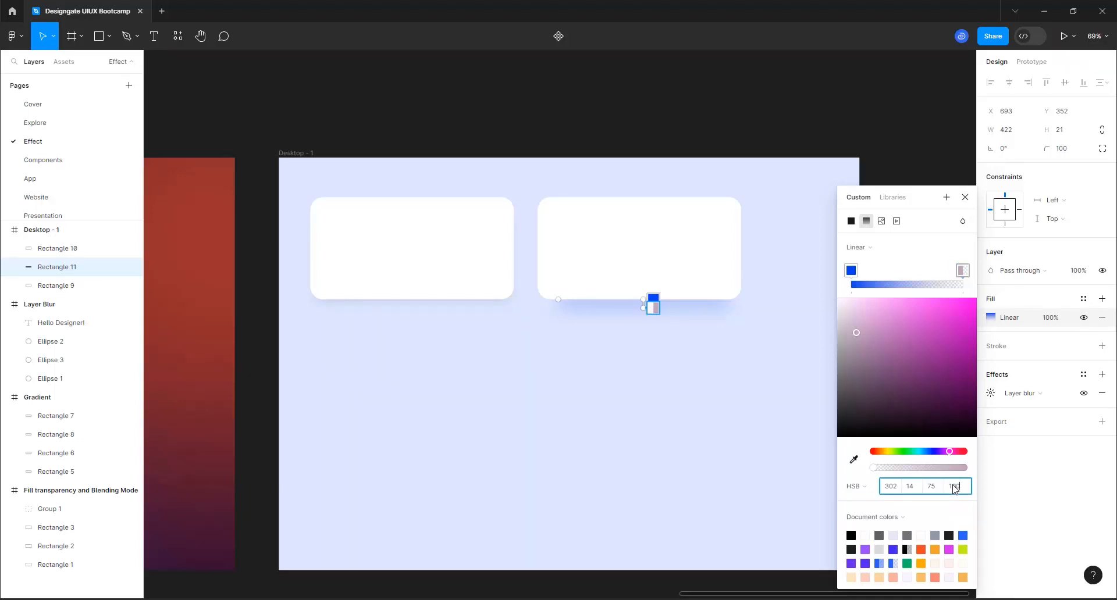
pyautogui.write('100')
pyautogui.press('Return')
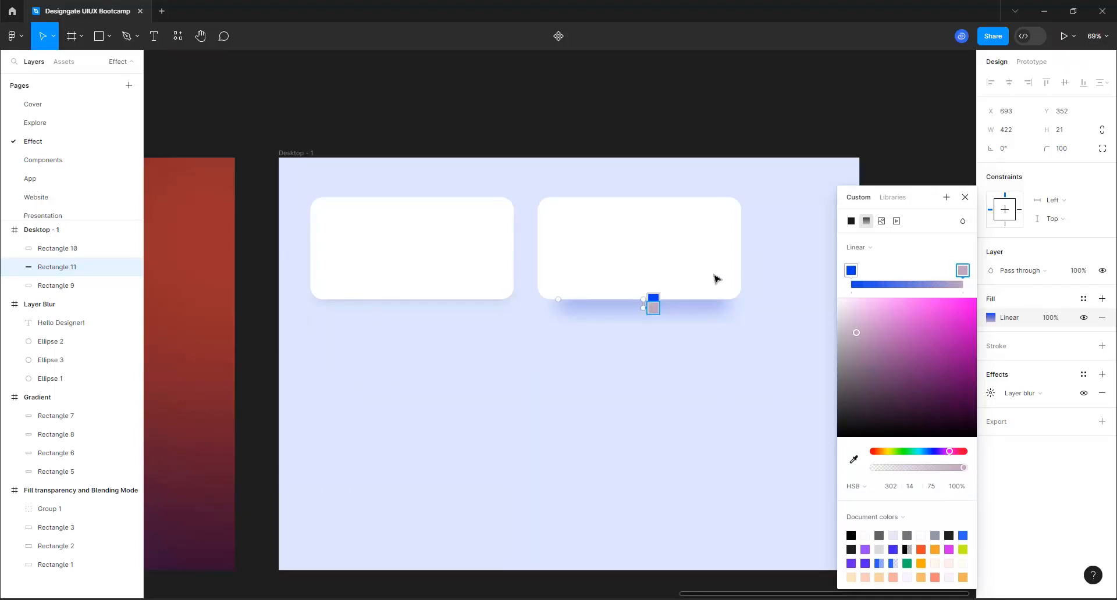
pyautogui.click(963, 197)
pyautogui.click(867, 257)
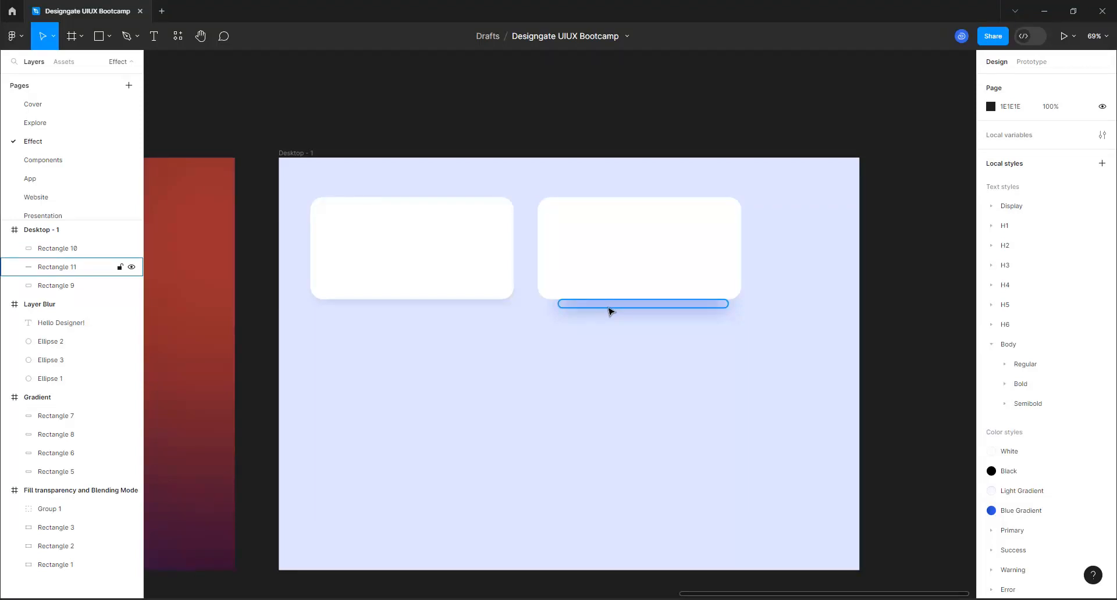
# Group the blurred gradient bar with the second white card
pyautogui.click(609, 312)
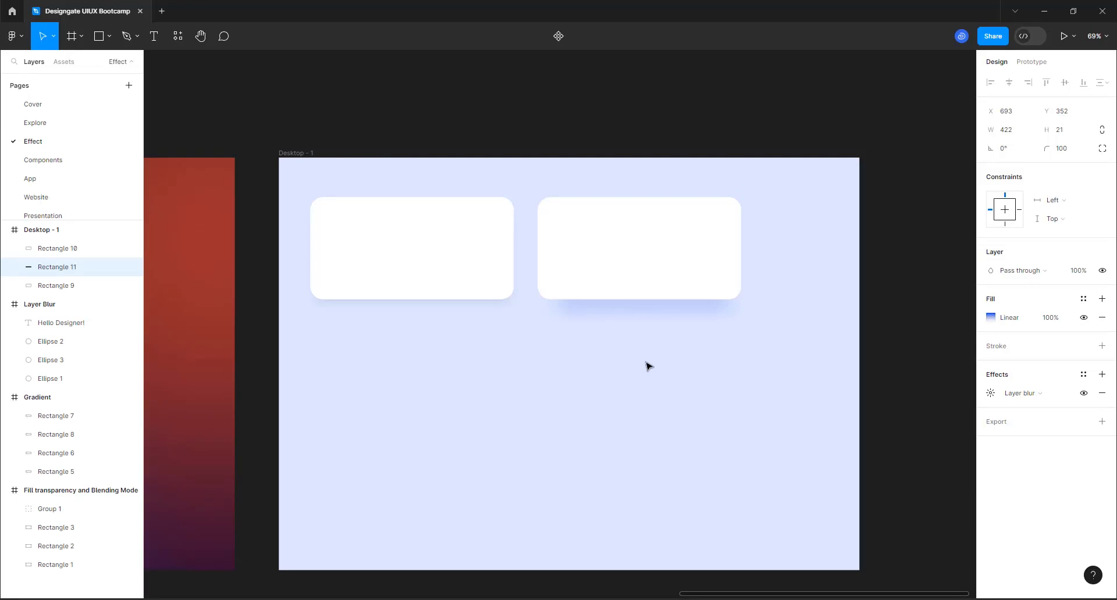
pyautogui.click(598, 386)
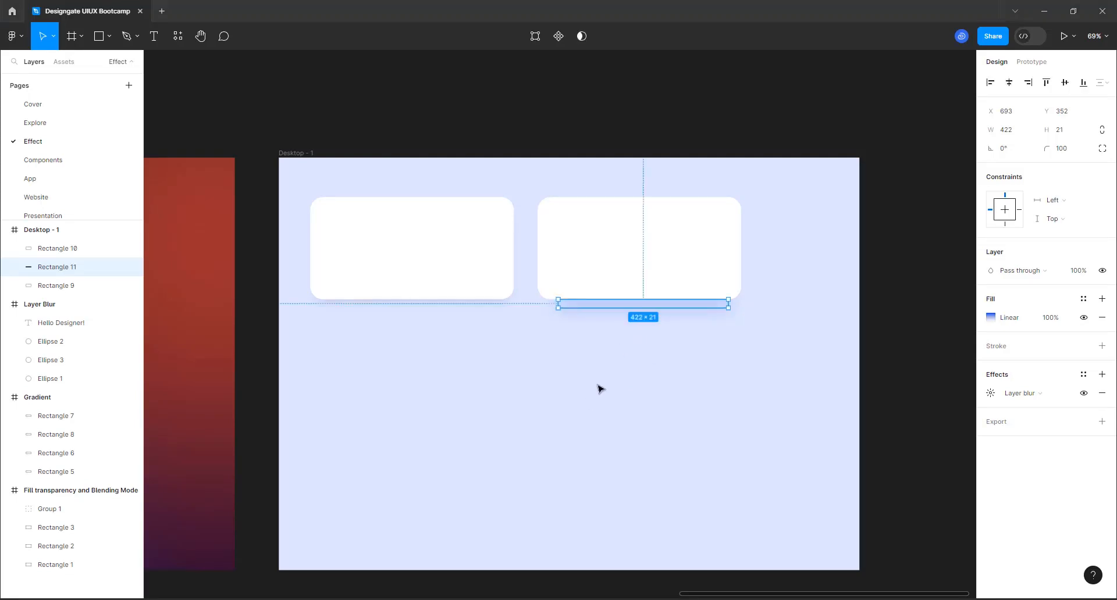
pyautogui.keyDown('shift'); pyautogui.click(632, 268); pyautogui.keyUp('shift')
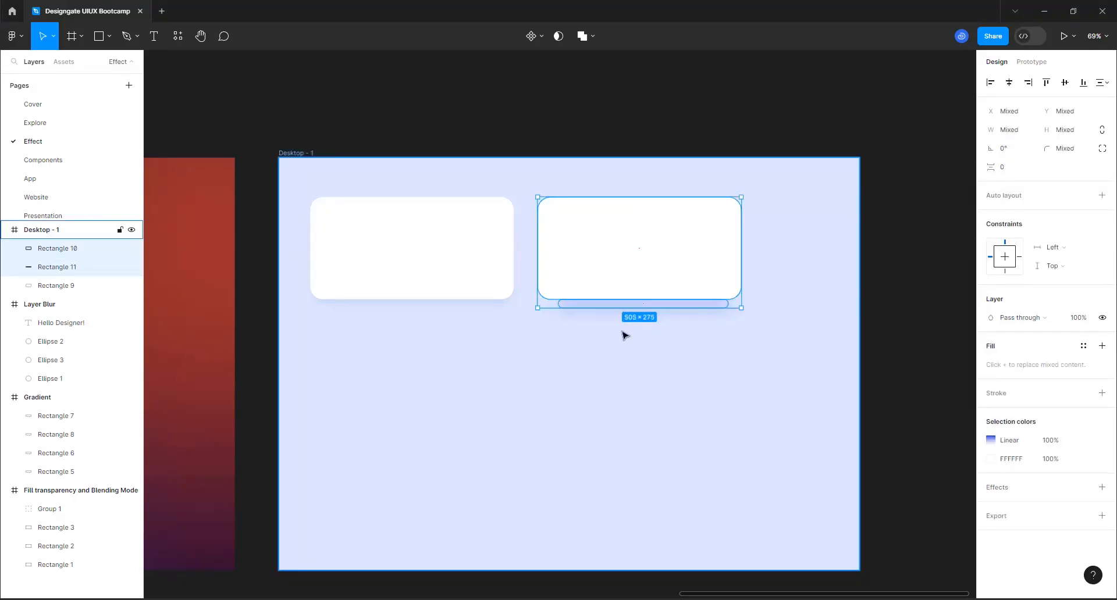
pyautogui.hotkey('ctrl', 'g')
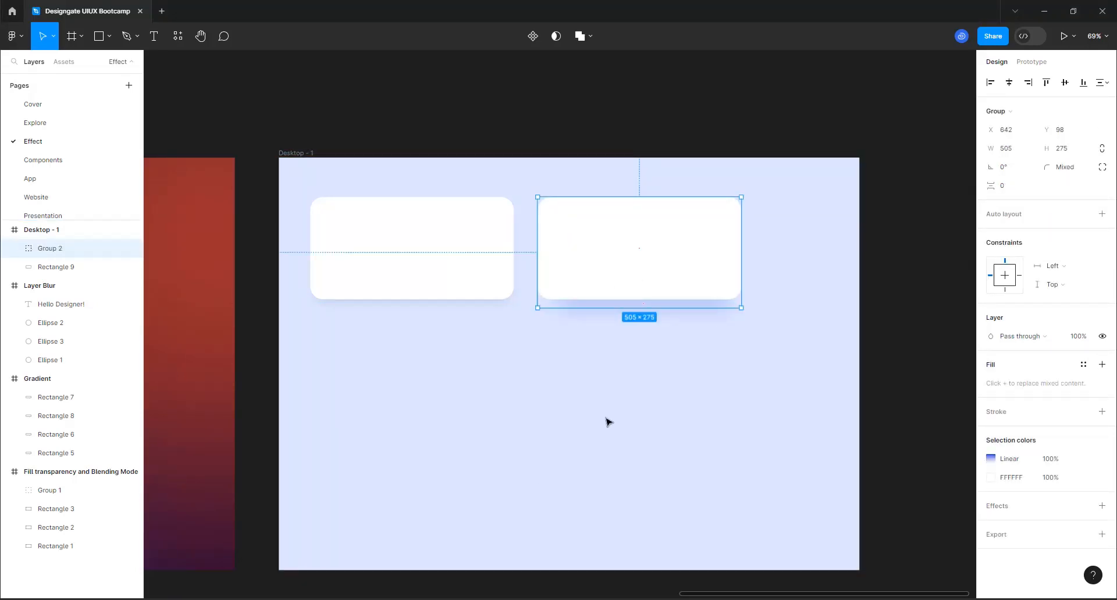
pyautogui.click(607, 422)
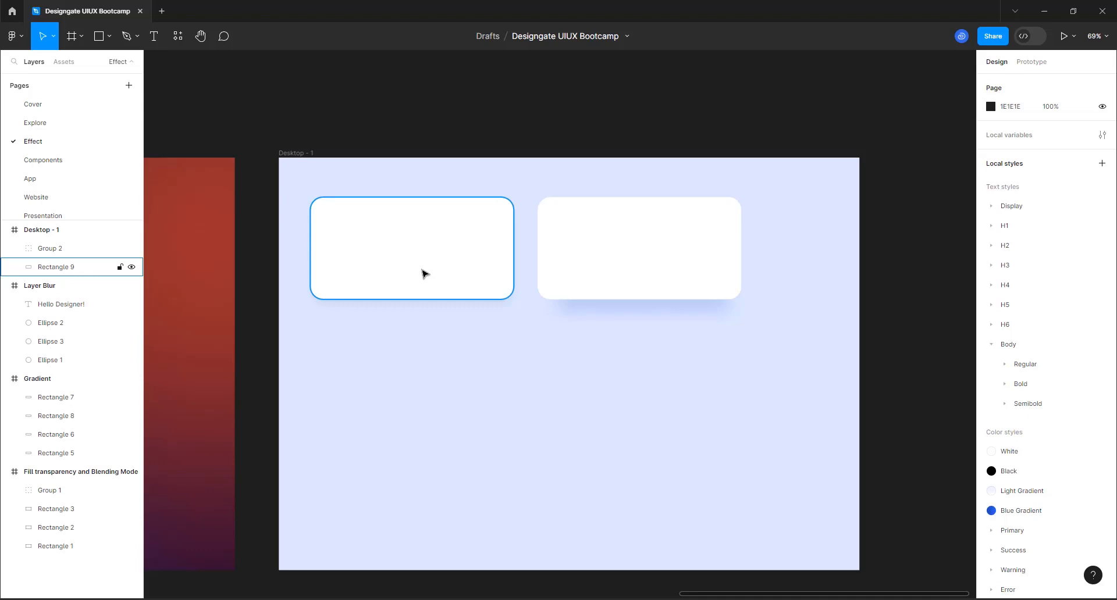
pyautogui.click(627, 308)
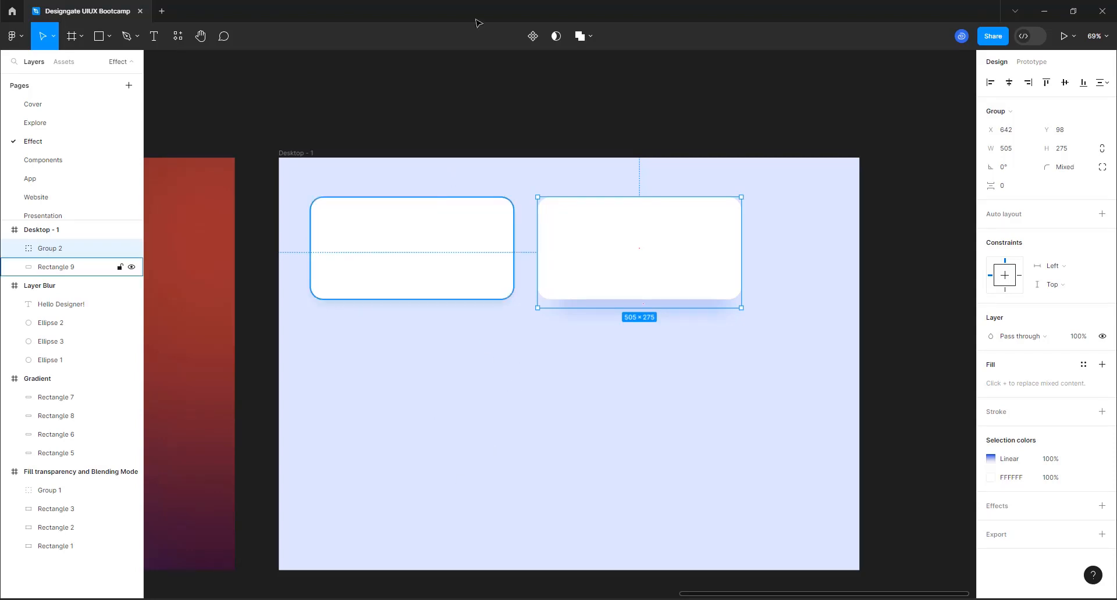
pyautogui.click(450, 282)
pyautogui.hotkey('ctrl', 'd')
pyautogui.moveTo(399, 249); pyautogui.dragTo(420, 448)
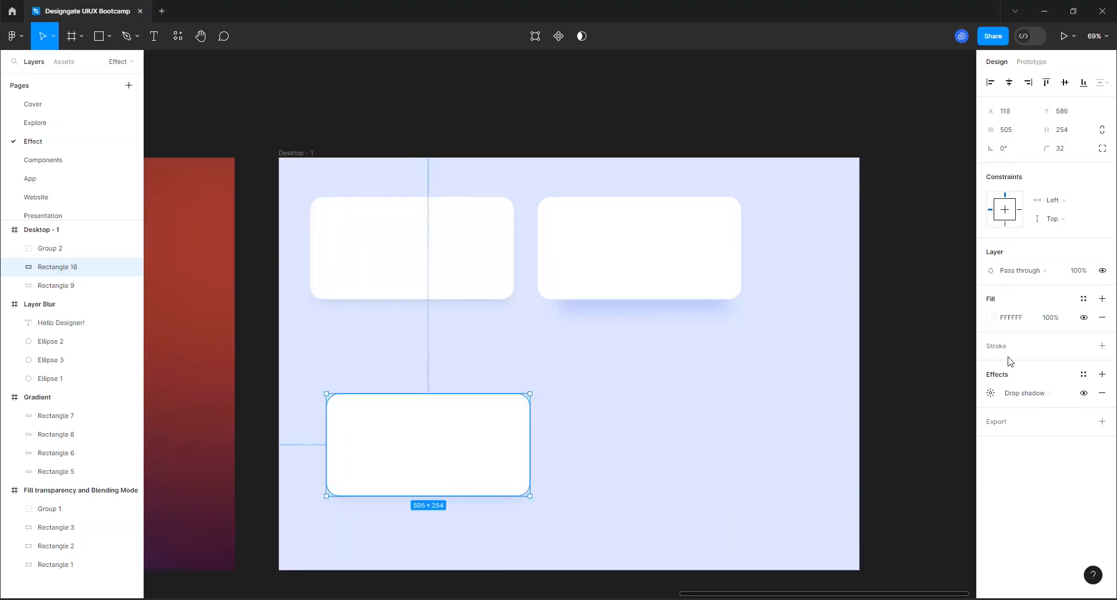
pyautogui.click(992, 319)
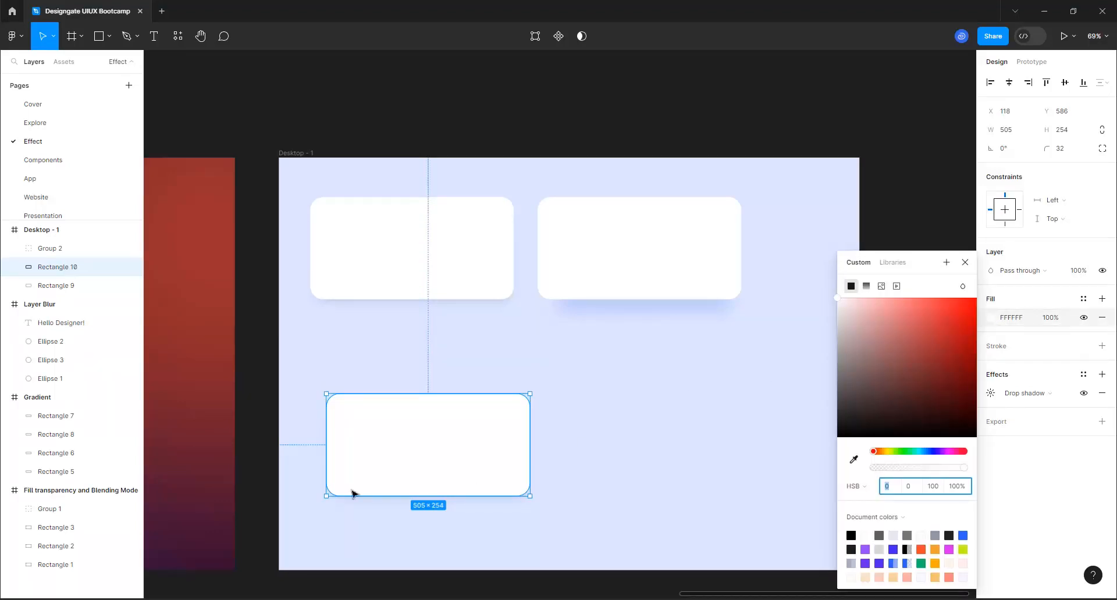
pyautogui.click(692, 414)
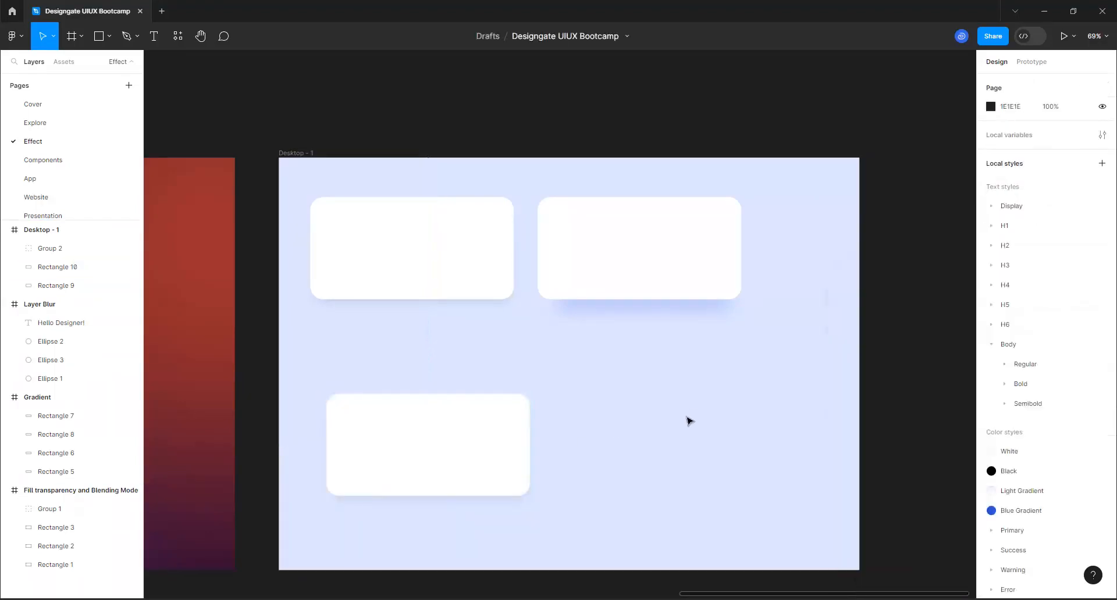
pyautogui.click(346, 492)
pyautogui.press('Delete')
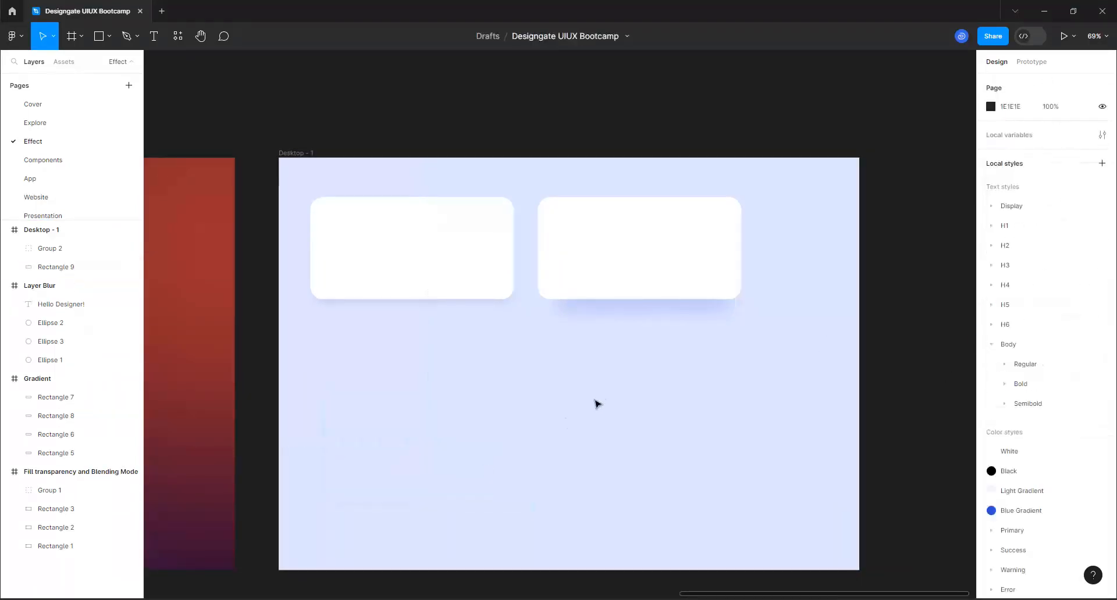
# Copy the blue-to-magenta rectangle from the Gradient frame into Desktop - 1 at X 78, Y 512 and narrow it to about 309 wide
pyautogui.scroll(-5, 675, 377)
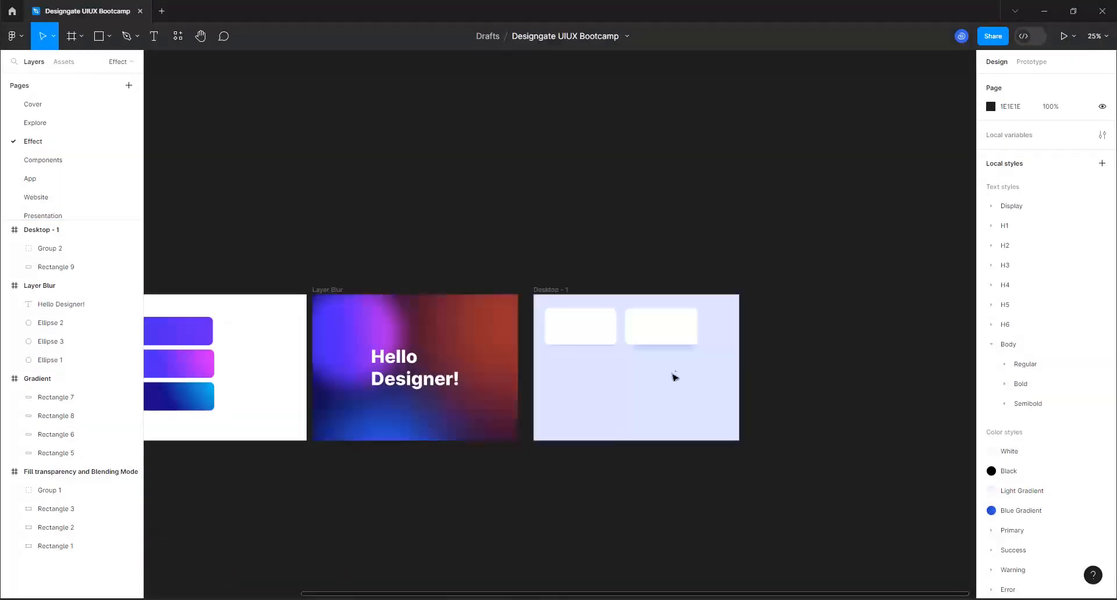
pyautogui.click(188, 370)
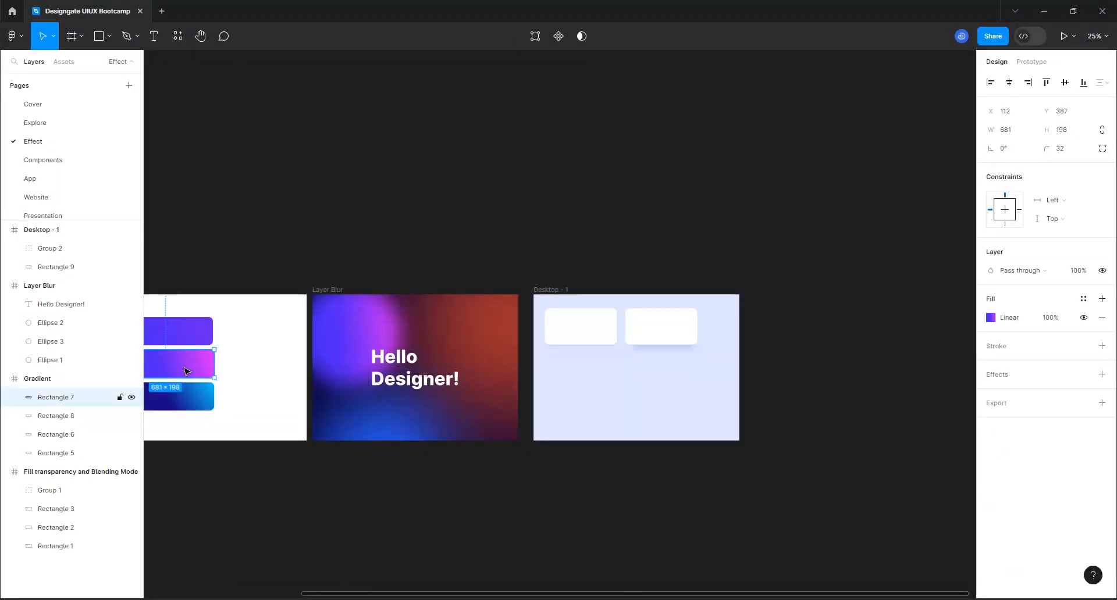
pyautogui.hotkey('ctrl', 'd')
pyautogui.moveTo(186, 370); pyautogui.dragTo(614, 388)
pyautogui.scroll(5, 697, 422)
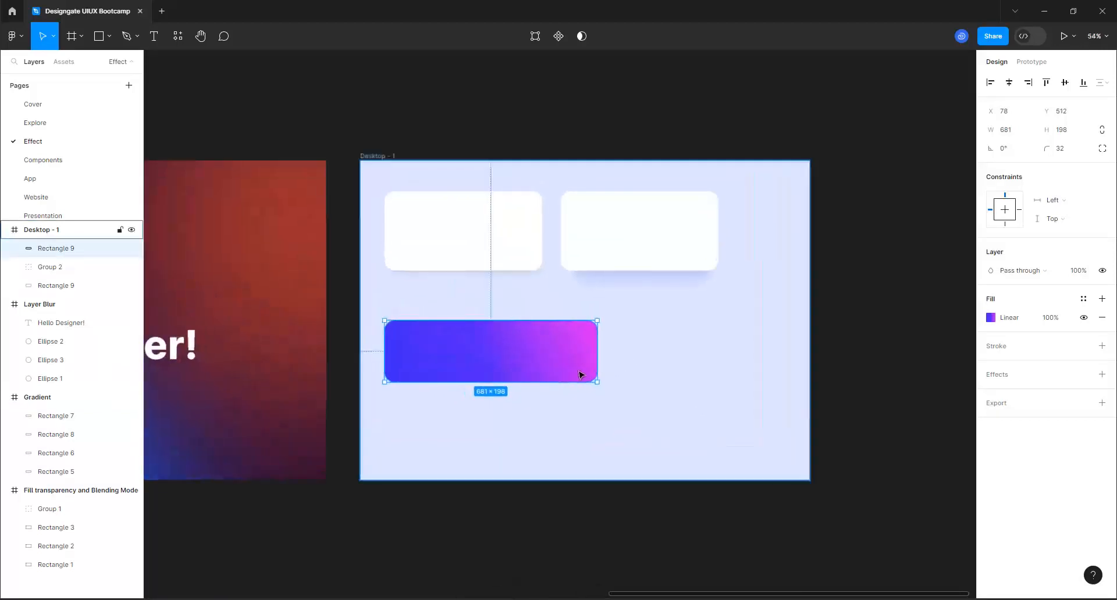
pyautogui.scroll(3, 579, 374)
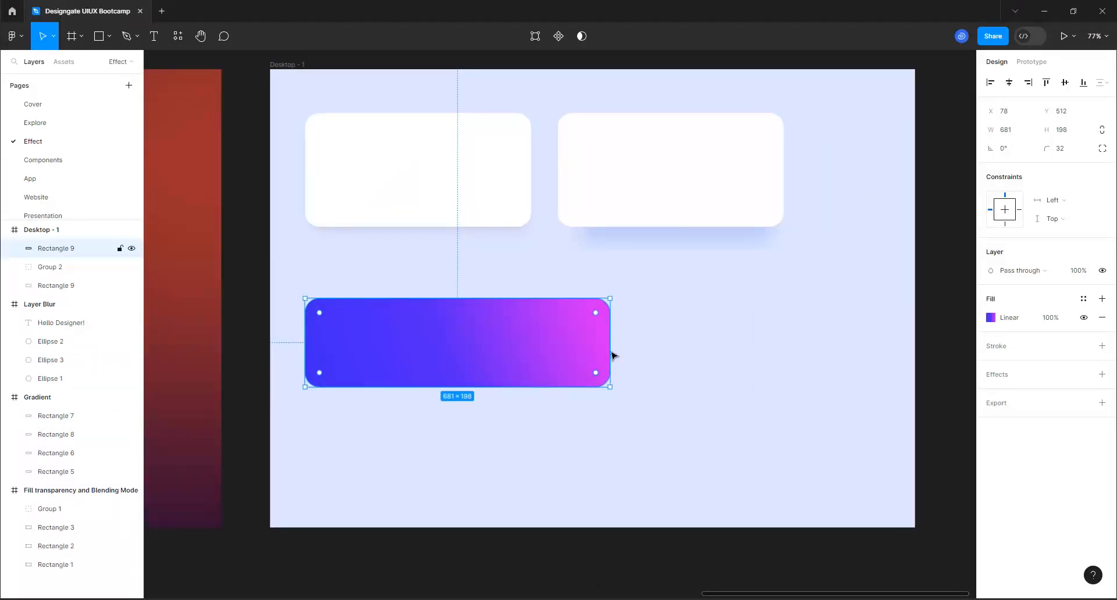
pyautogui.moveTo(611, 356); pyautogui.dragTo(443, 388)
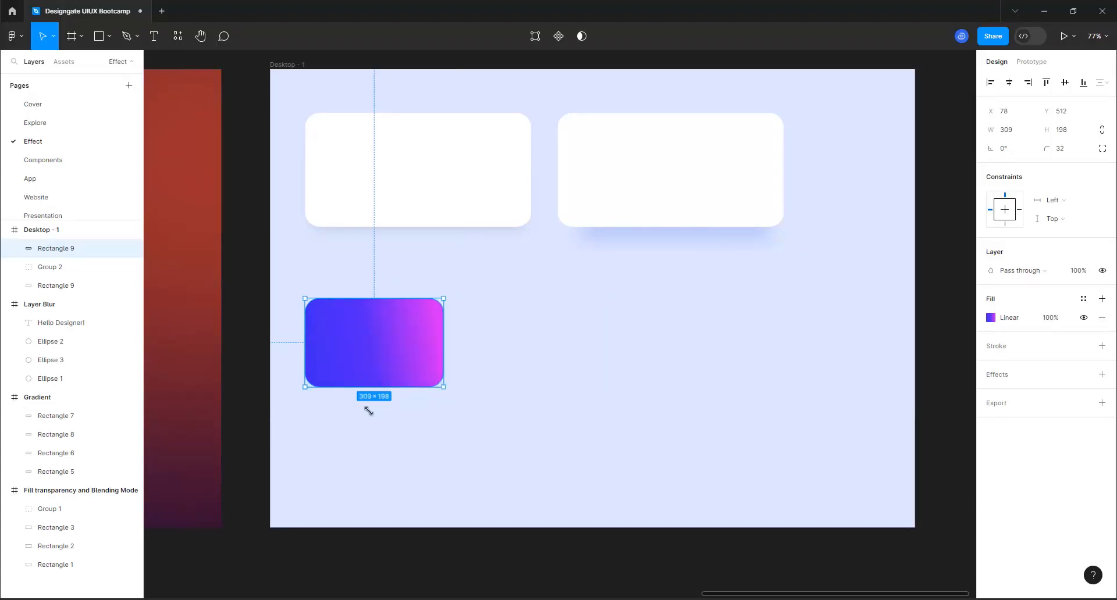
# Stretch the new gradient card to a height of 473 and move it to X 116, Y 450 in Desktop - 1
pyautogui.moveTo(374, 389); pyautogui.dragTo(373, 511)
pyautogui.moveTo(413, 397); pyautogui.dragTo(428, 368)
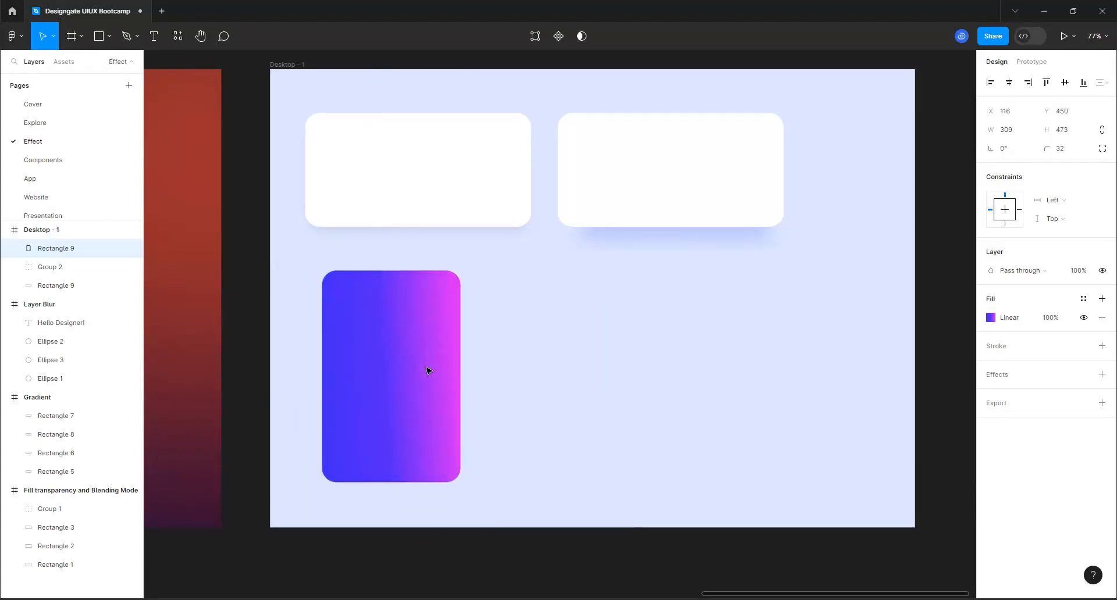
# Angle the card's linear gradient diagonally, with the blue end beyond its left edge and the magenta end well beyond its upper-right corner
pyautogui.click(990, 318)
pyautogui.moveTo(453, 265); pyautogui.dragTo(480, 256)
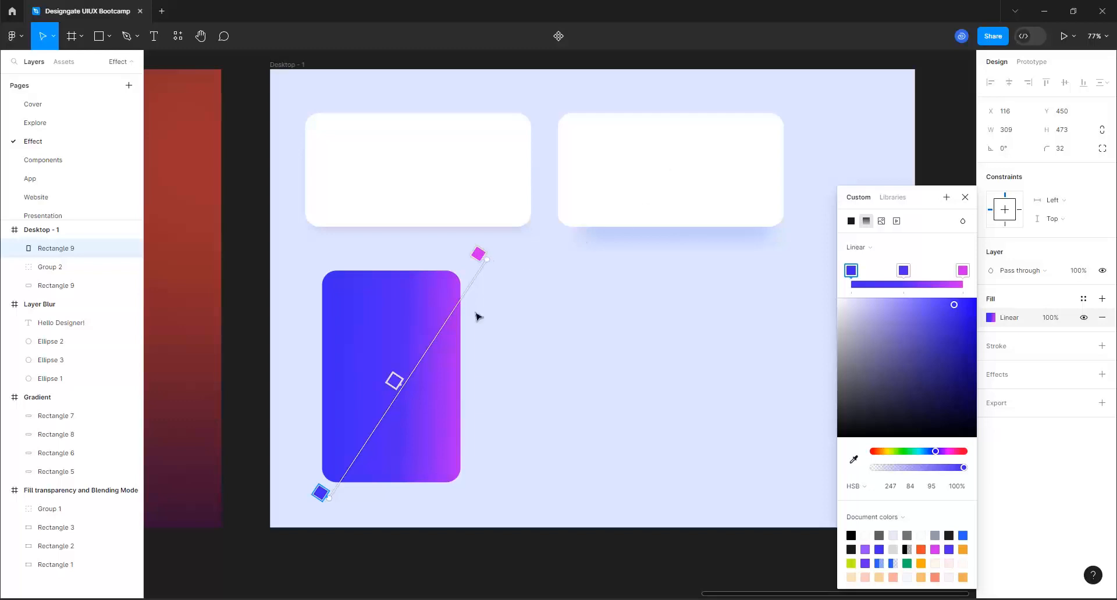
pyautogui.moveTo(322, 493); pyautogui.dragTo(267, 435)
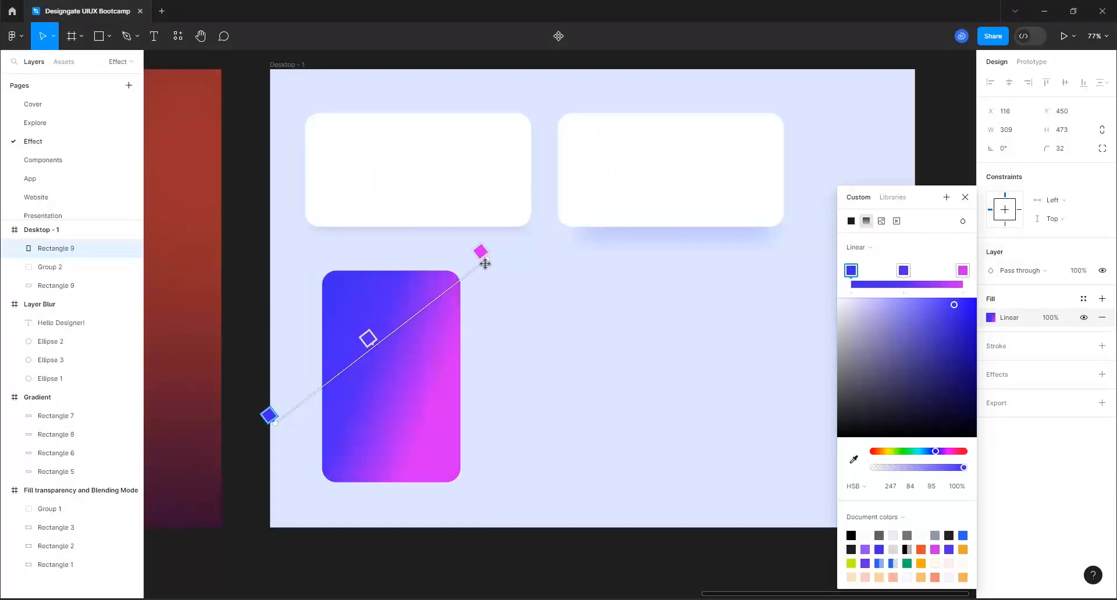
pyautogui.moveTo(485, 264); pyautogui.dragTo(592, 271)
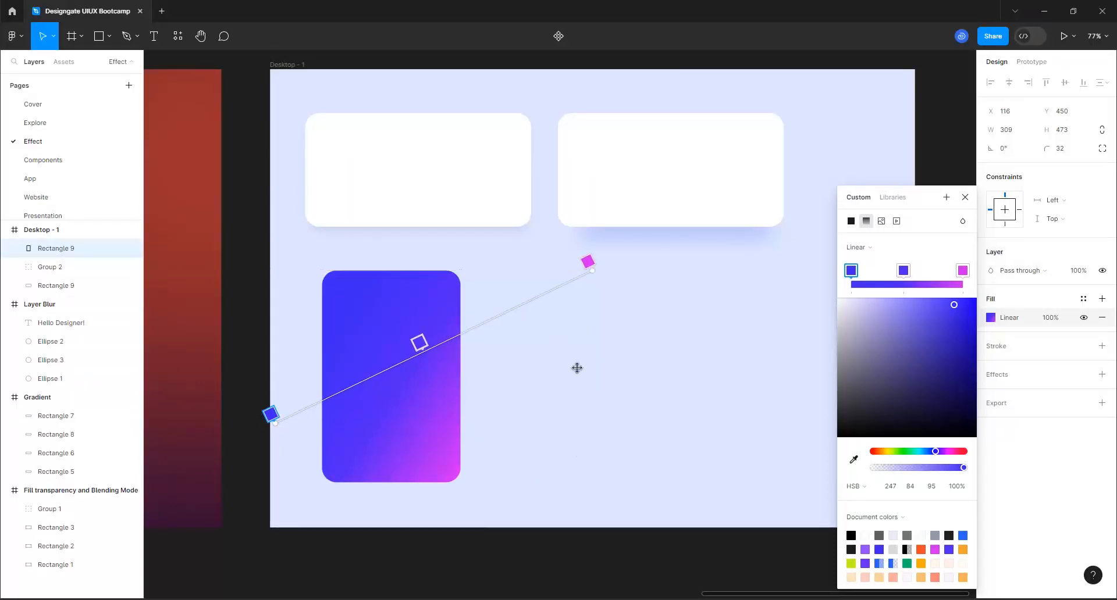
pyautogui.click(965, 198)
# Add an effect to the tall gradient card and change its type to Inner shadow
pyautogui.scroll(3, 241, 521)
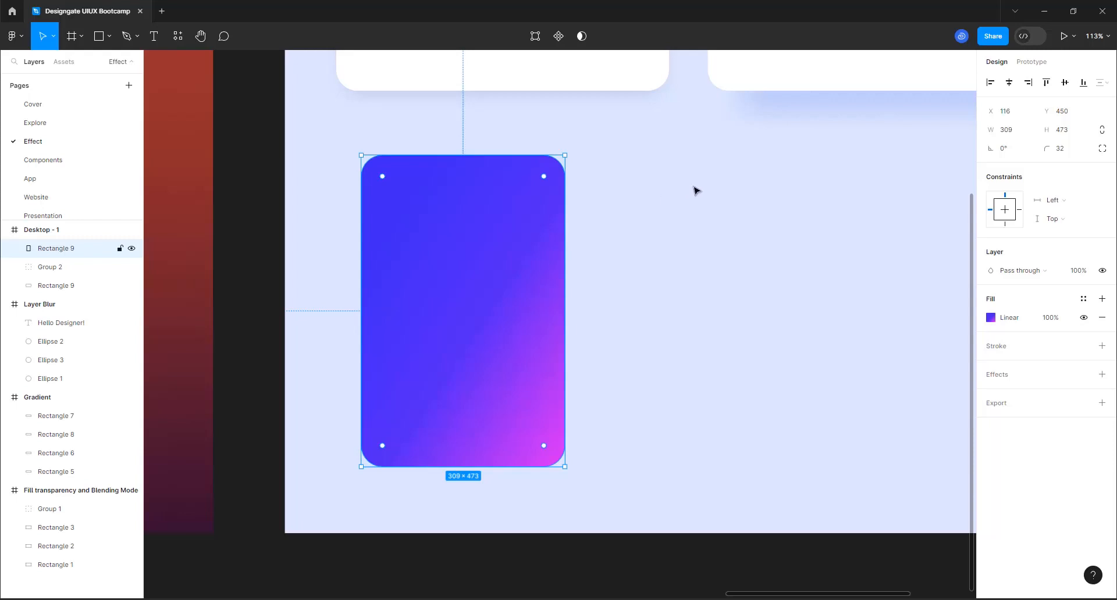
pyautogui.click(1105, 374)
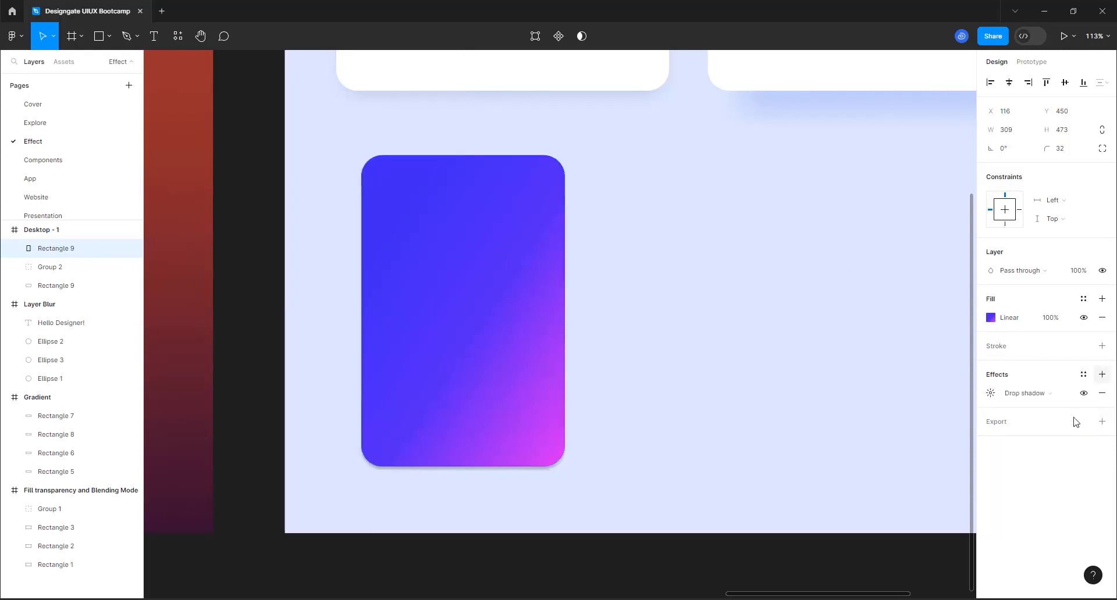
pyautogui.click(1035, 394)
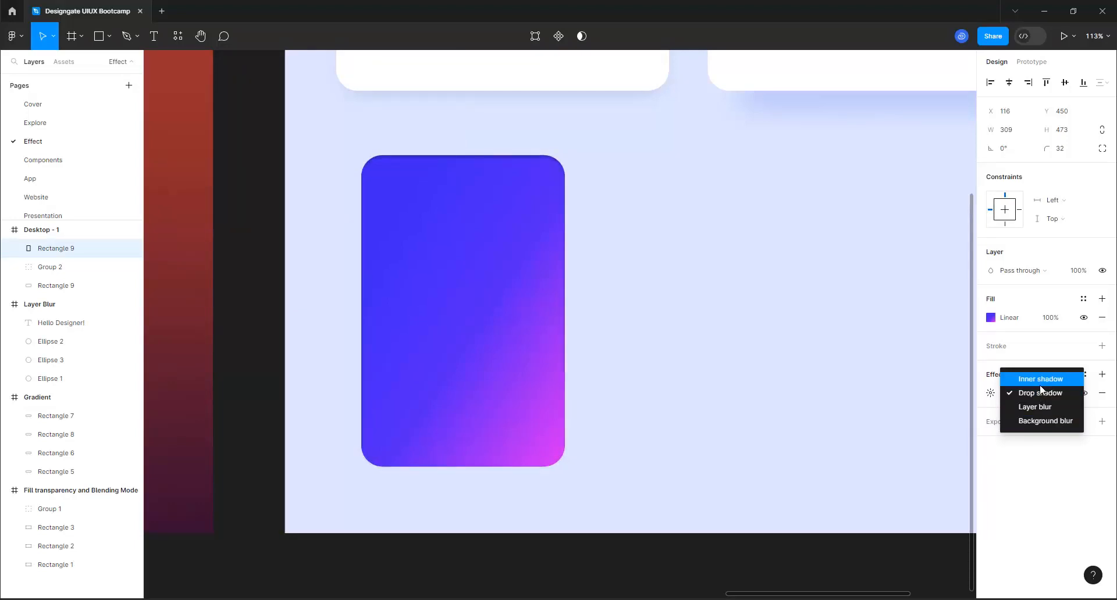
pyautogui.click(1035, 380)
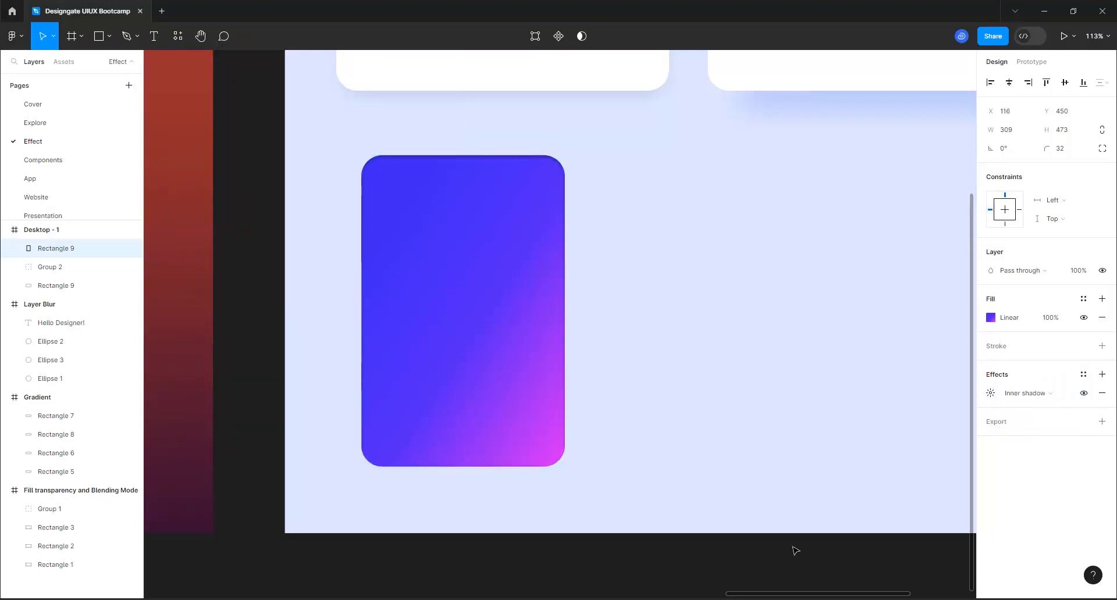
# Set the card's inner shadow offsets to X 16 and Y 16 with a blur of 32
pyautogui.scroll(4, 413, 237)
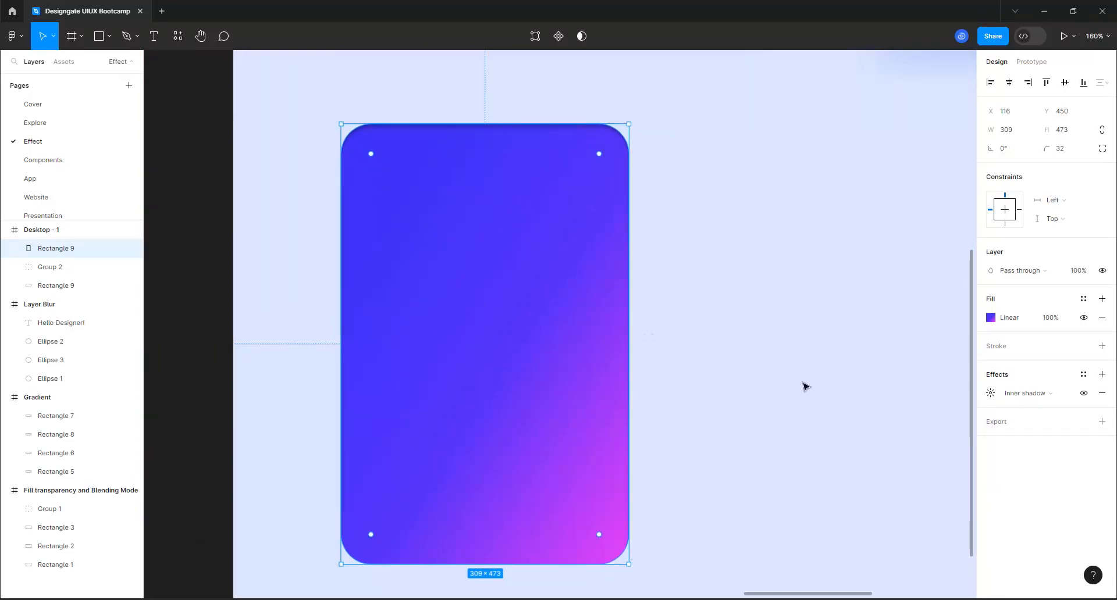
pyautogui.click(991, 394)
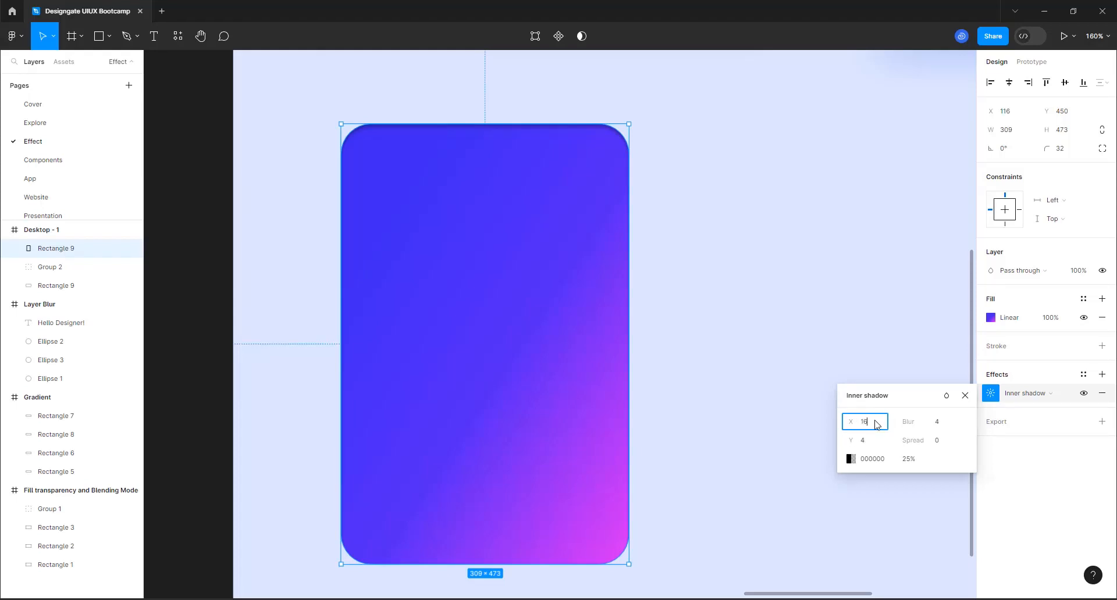
pyautogui.press('Return')
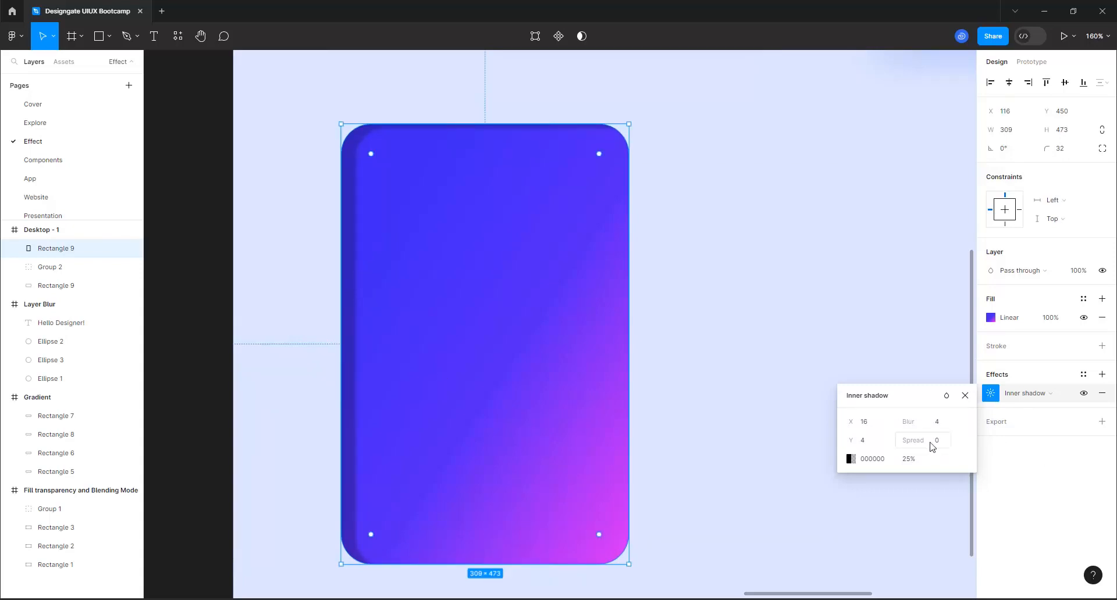
pyautogui.click(873, 447)
pyautogui.press('Return')
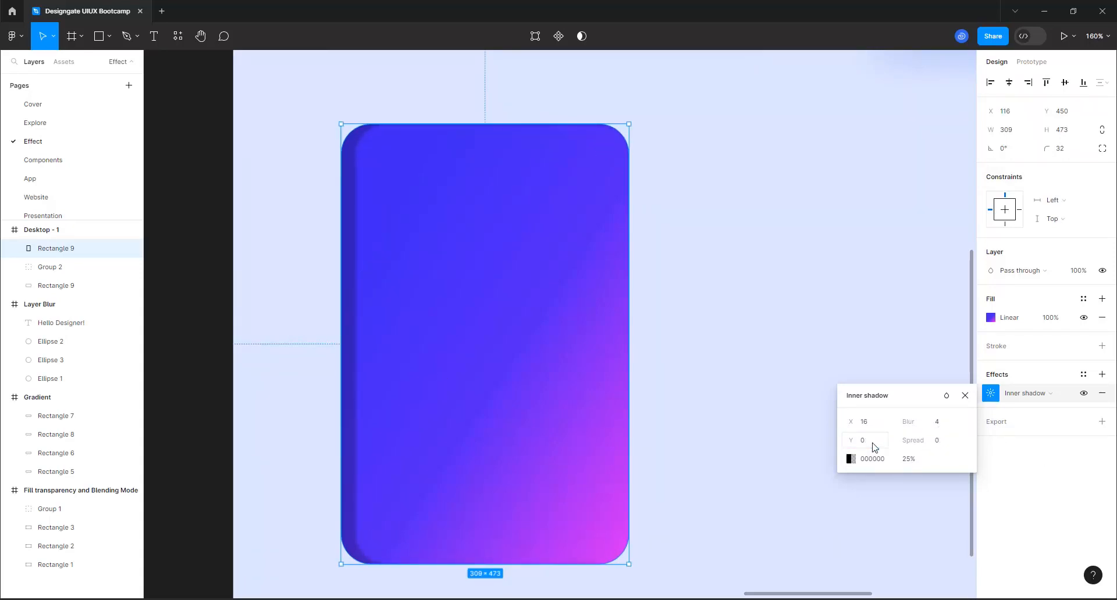
pyautogui.click(864, 446)
pyautogui.press('Return')
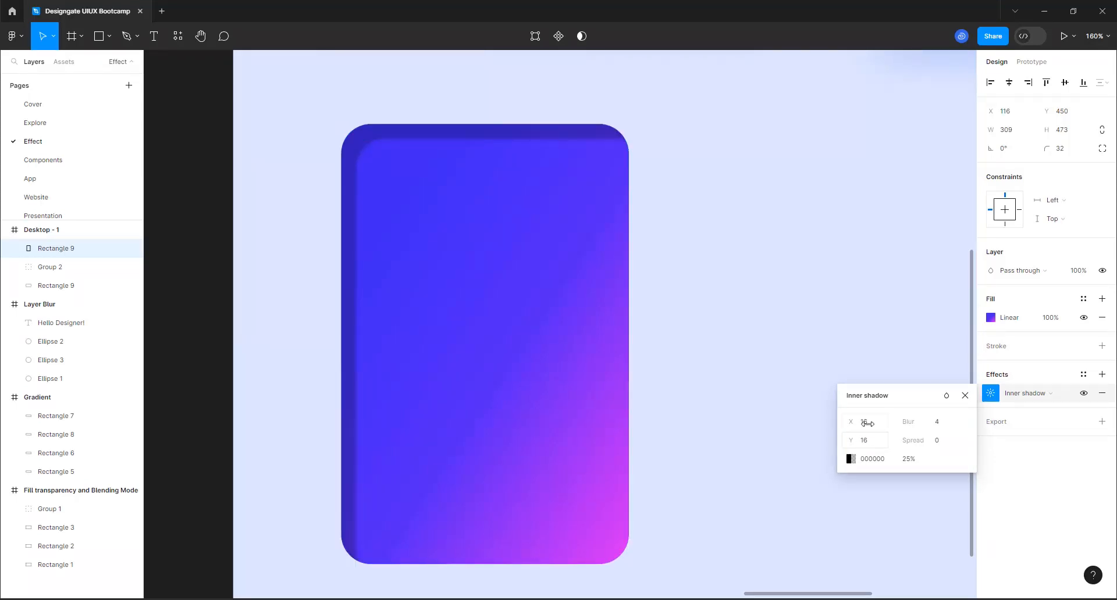
pyautogui.click(948, 428)
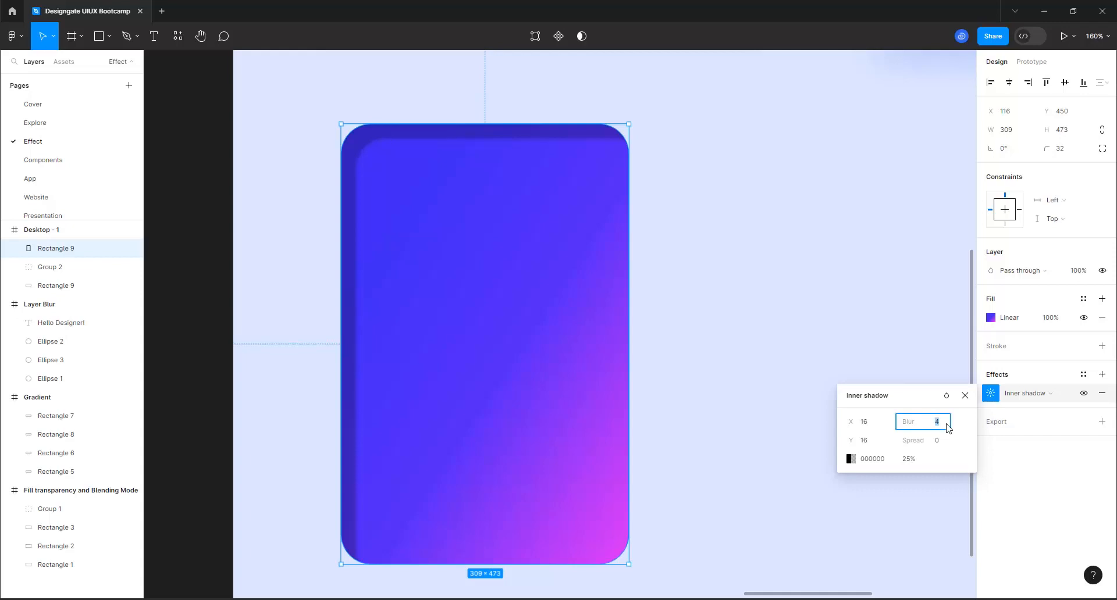
pyautogui.press('Return')
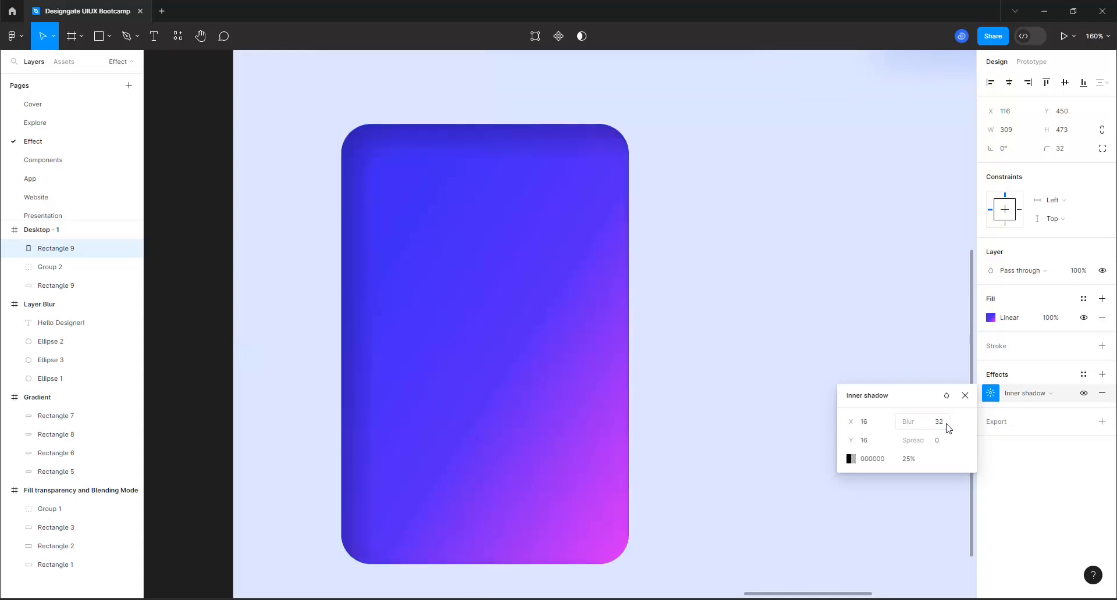
pyautogui.click(665, 305)
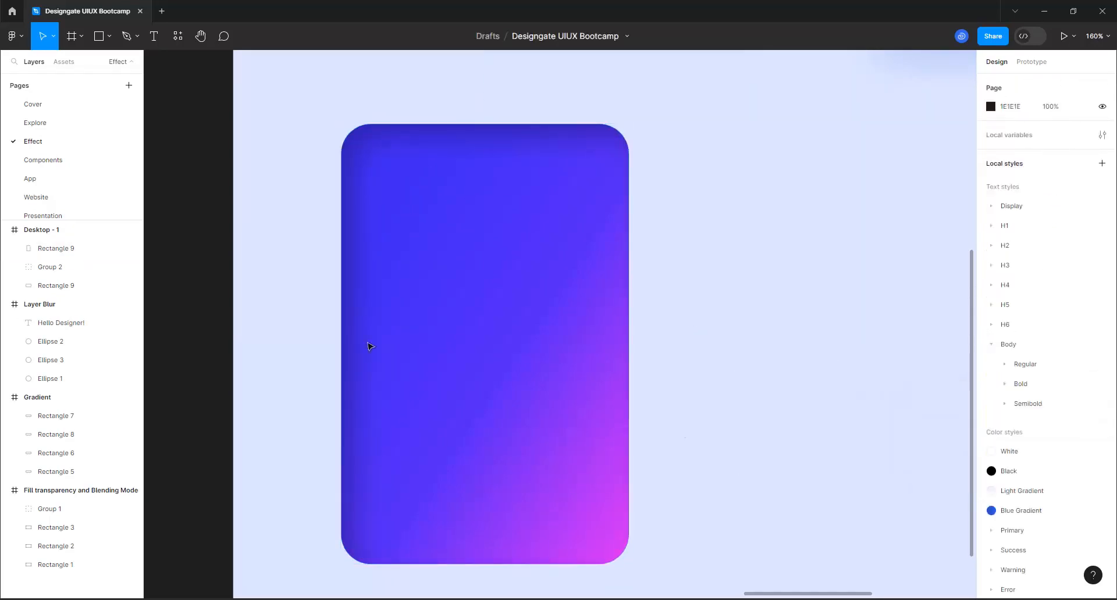
# Duplicate the tall gradient card and place the copy beside it at X 454, Y 450
pyautogui.scroll(-5, 299, 284)
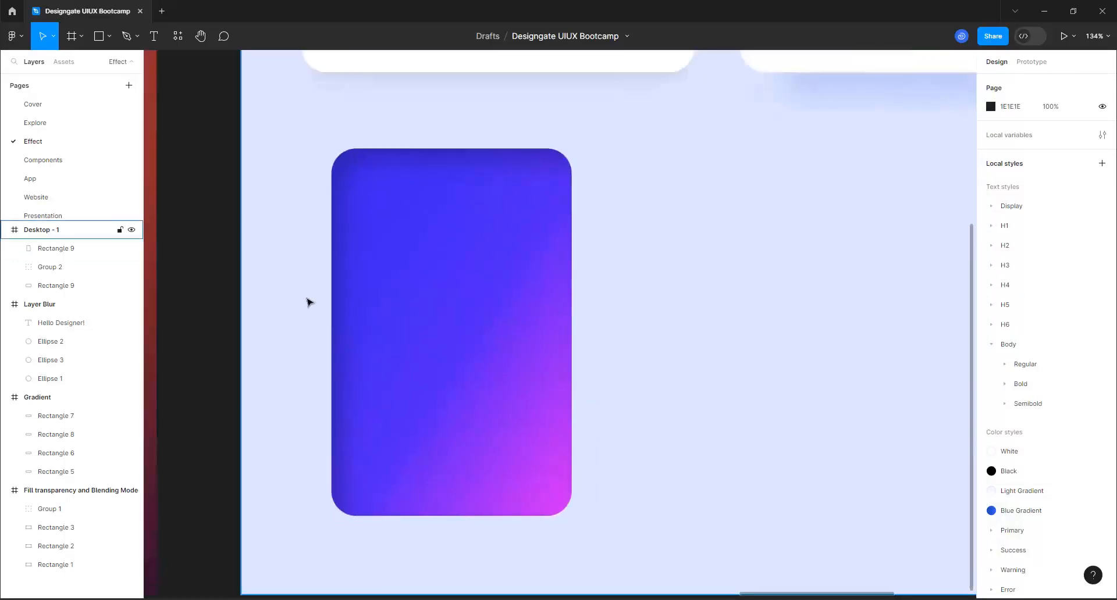
pyautogui.scroll(-3, 280, 317)
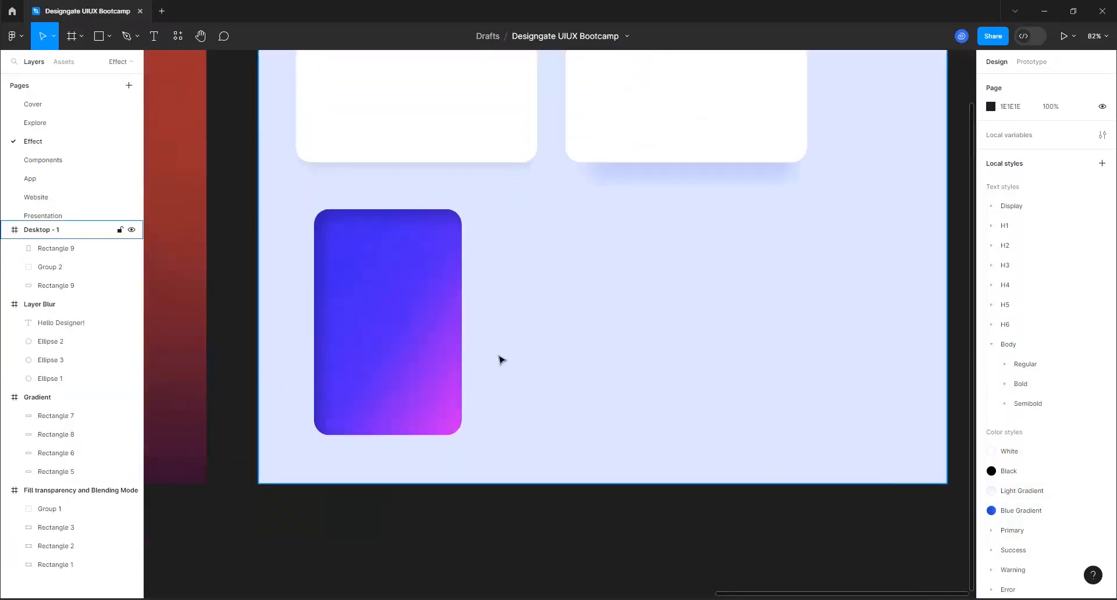
pyautogui.click(416, 358)
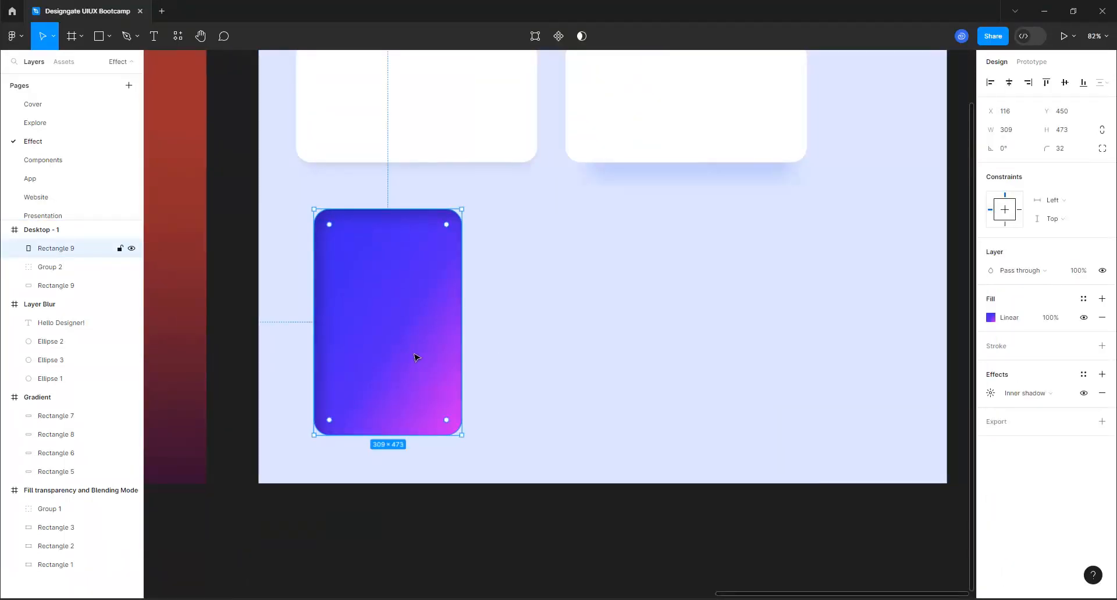
pyautogui.hotkey('ctrl', 'd')
pyautogui.moveTo(415, 357); pyautogui.dragTo(580, 313)
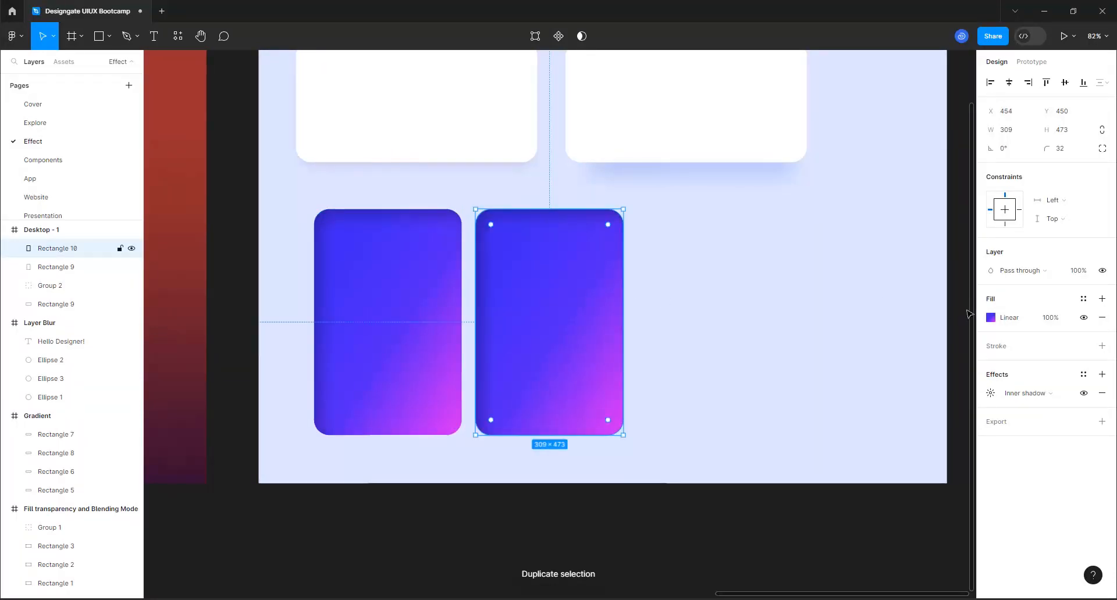
# Set the duplicated card's inner shadow offsets to X -16 and Y -16
pyautogui.click(991, 394)
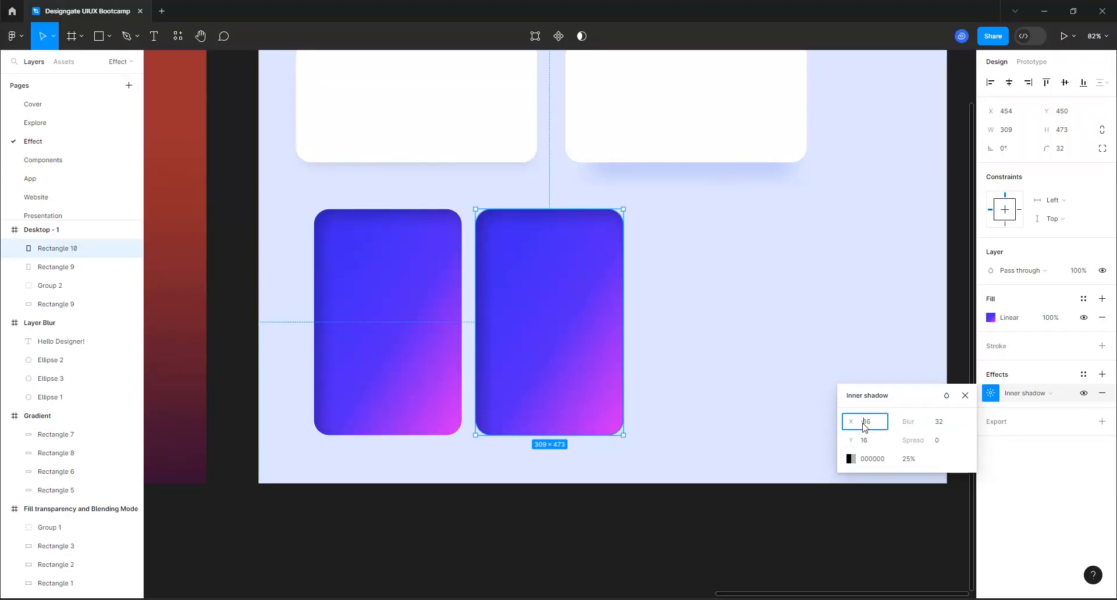
pyautogui.write('-')
pyautogui.press('Return')
pyautogui.click(864, 445)
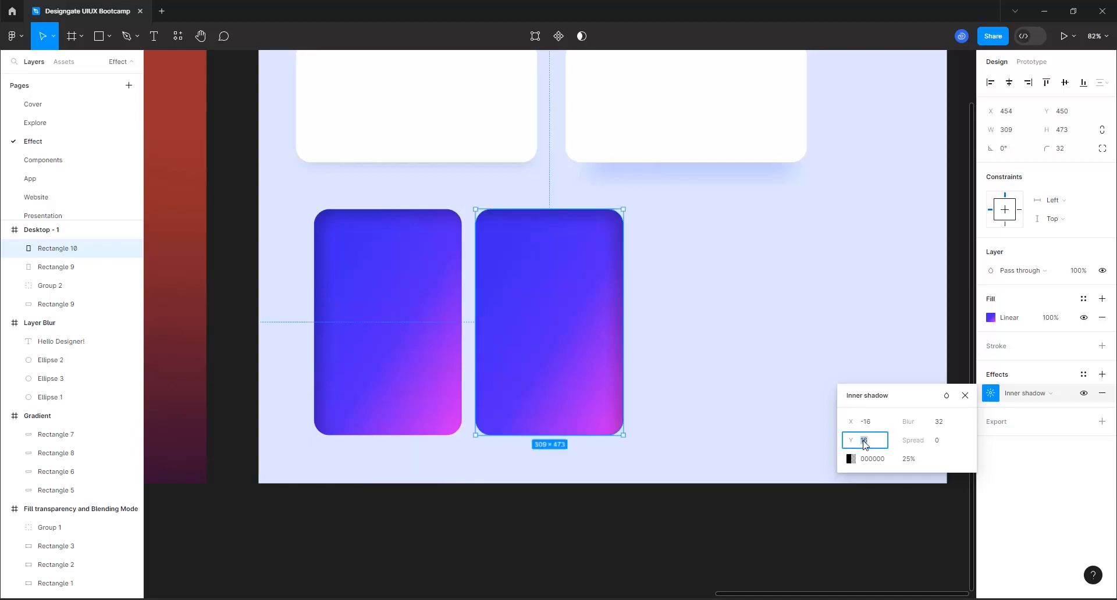
pyautogui.write('-')
pyautogui.press('Return')
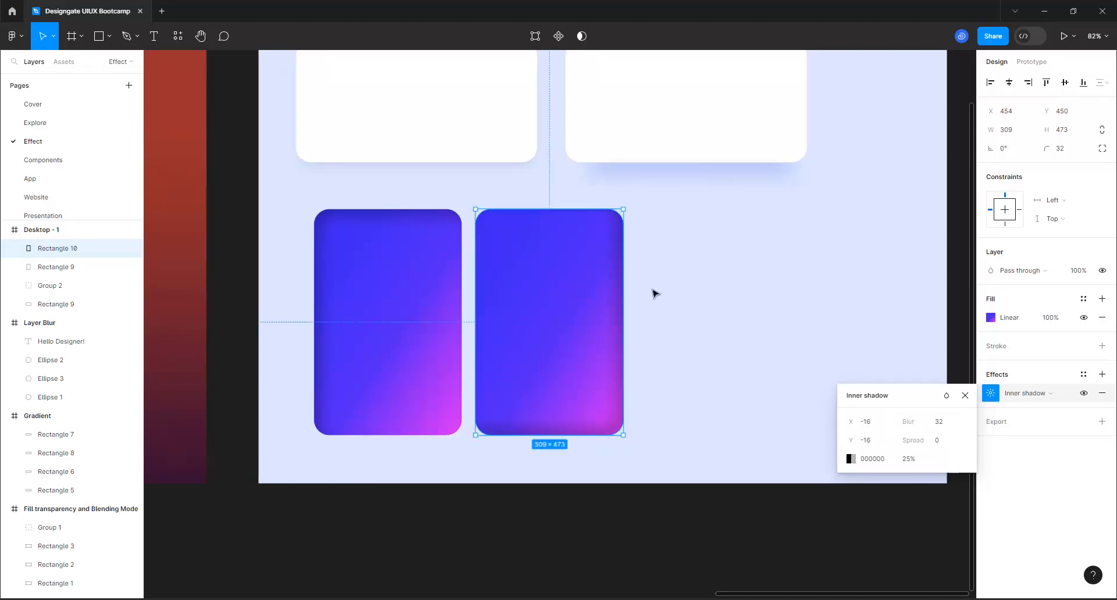
pyautogui.click(538, 494)
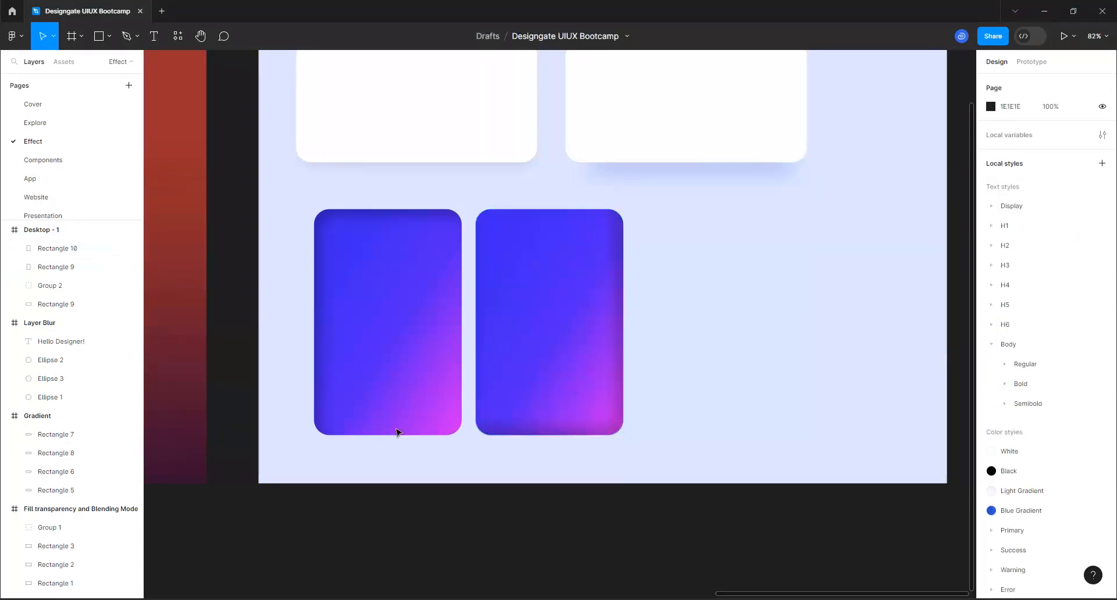
# Recolor the duplicated card's inner shadow by sampling its purple fill, then darken the color to 4A0489 at 100% opacity
pyautogui.scroll(3, 368, 436)
pyautogui.scroll(4, 361, 418)
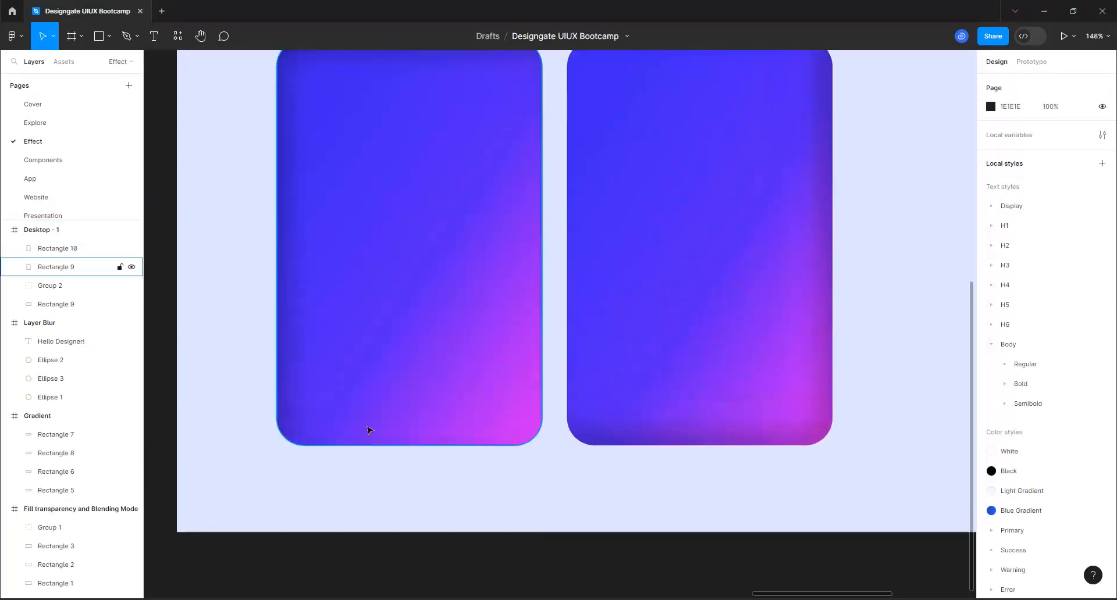
pyautogui.scroll(-1, 296, 436)
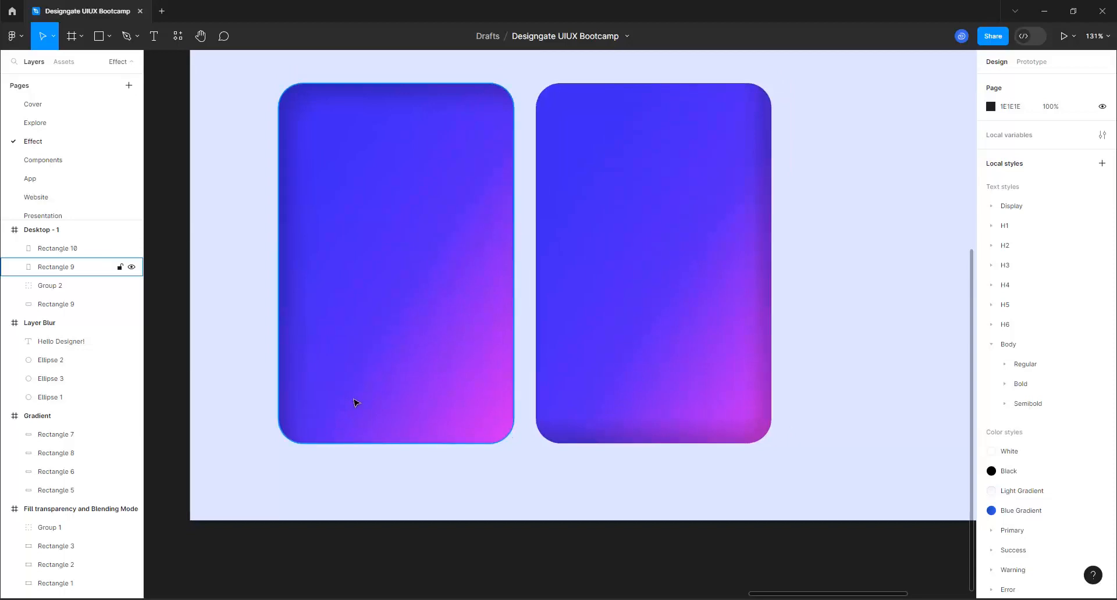
pyautogui.click(640, 350)
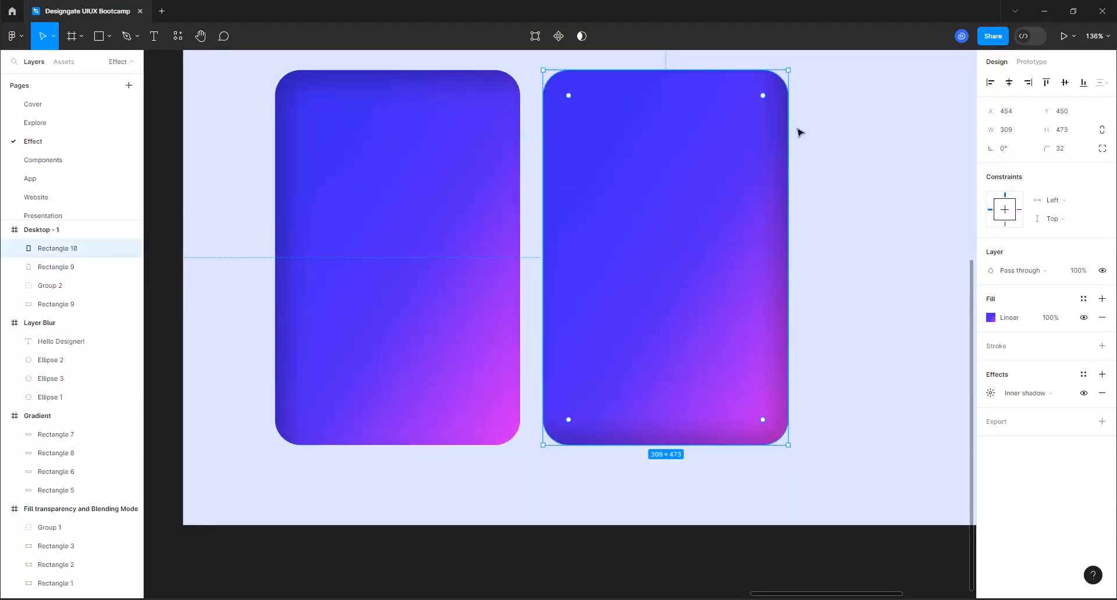
pyautogui.click(991, 393)
pyautogui.click(850, 459)
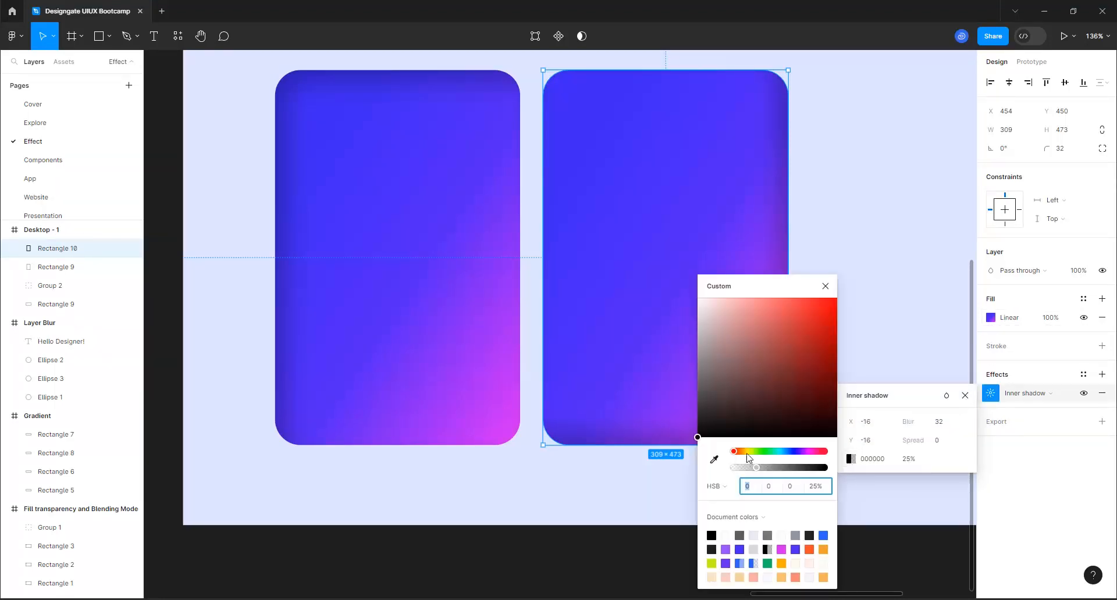
pyautogui.click(714, 460)
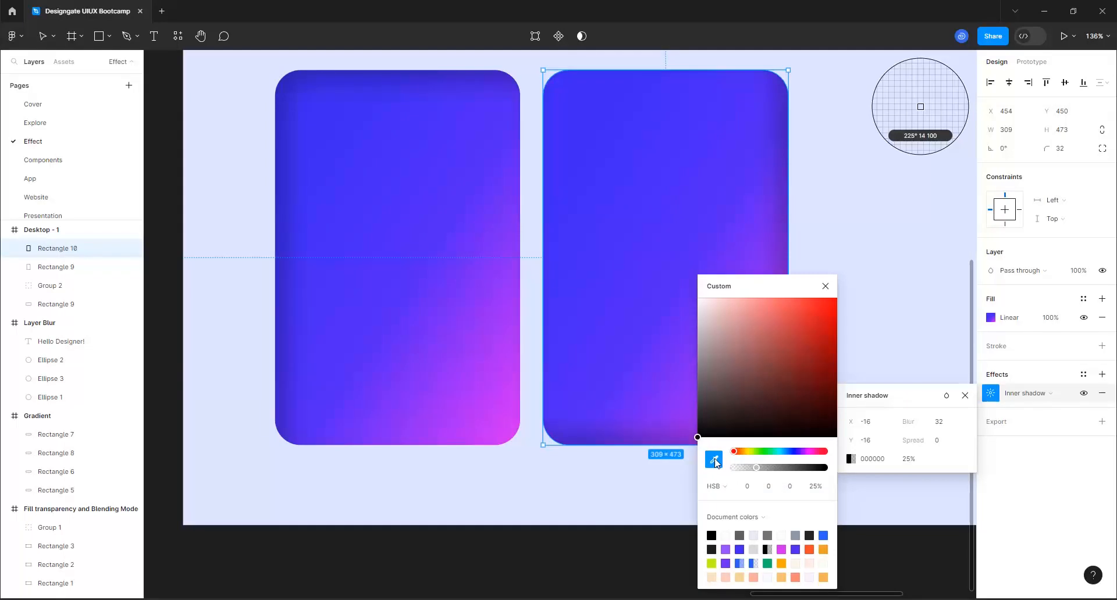
pyautogui.click(681, 431)
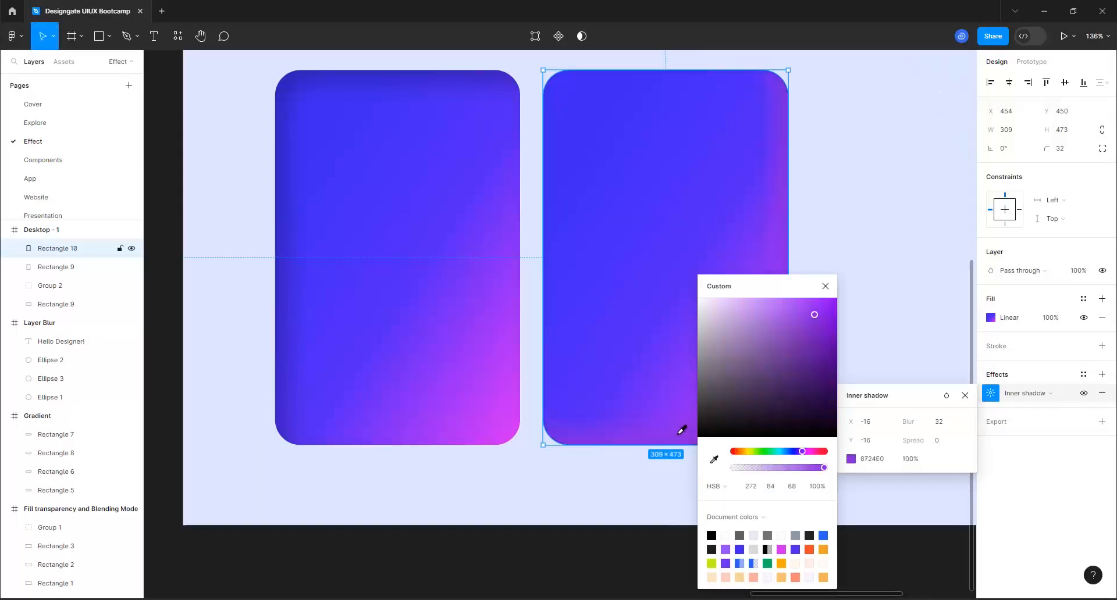
pyautogui.click(828, 367)
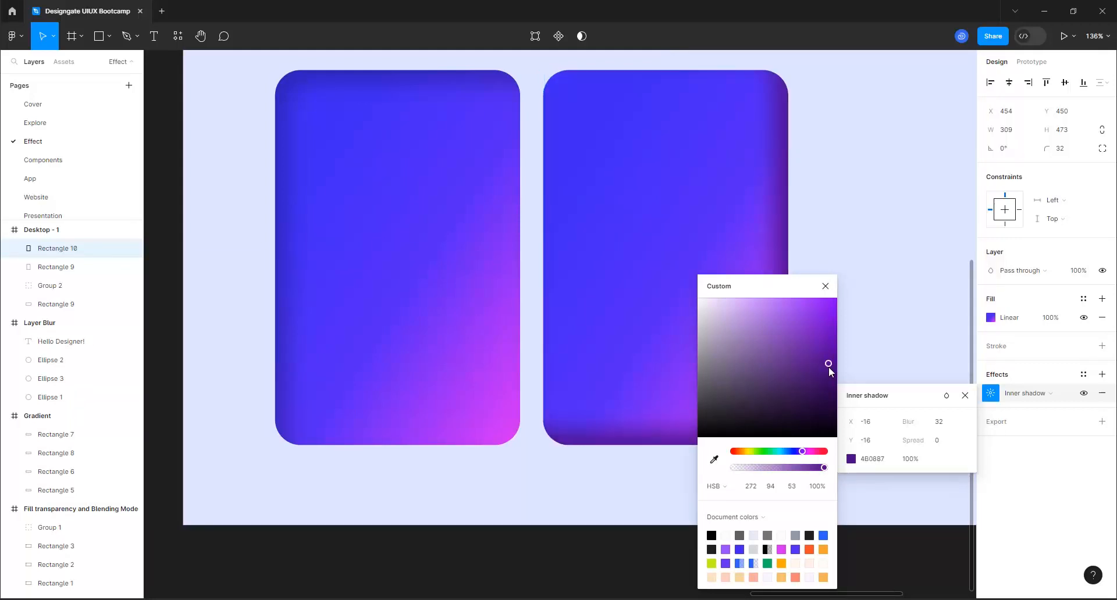
pyautogui.moveTo(828, 366); pyautogui.dragTo(834, 366)
# Recolor the first tall card's inner shadow by sampling its blue upper edge, then darken the color to 2612BB at 100% opacity
pyautogui.scroll(-3, 362, 308)
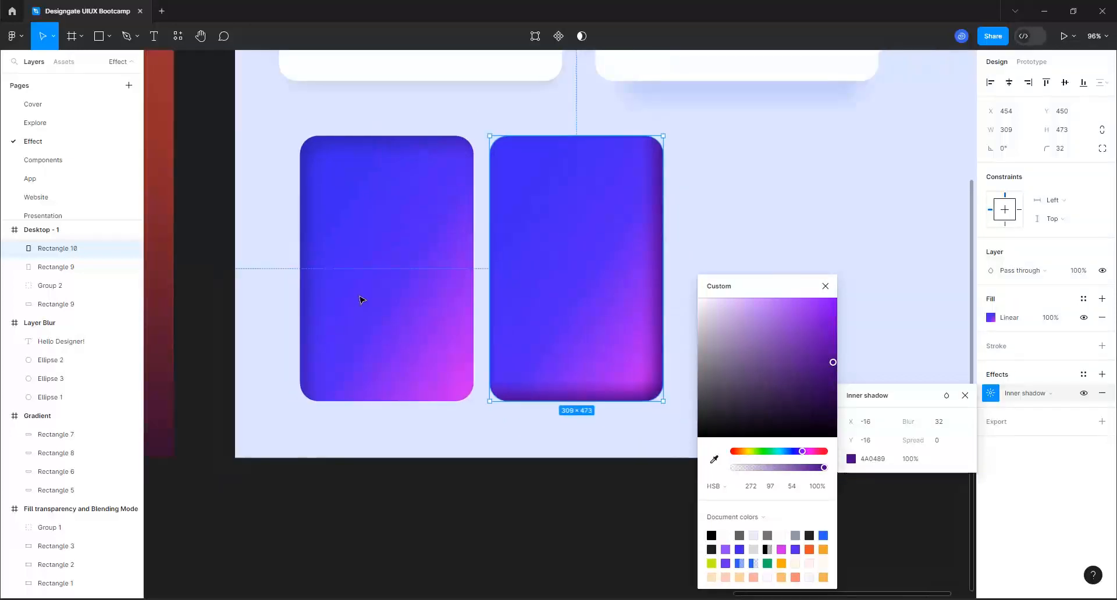
pyautogui.scroll(2, 361, 309)
pyautogui.scroll(-1, 360, 309)
pyautogui.scroll(-1, 360, 309)
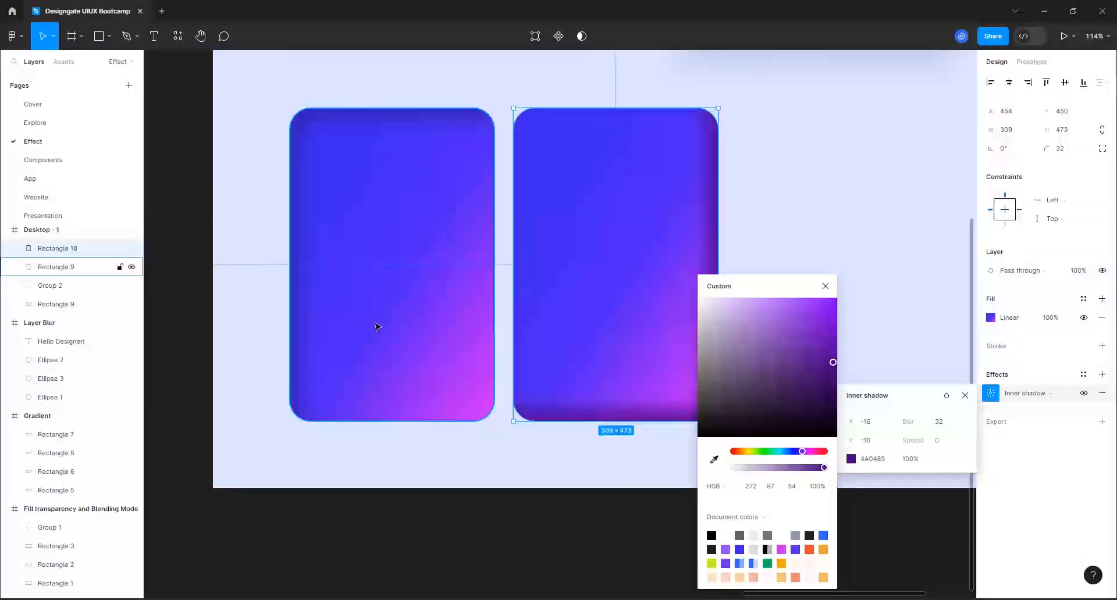
pyautogui.click(357, 267)
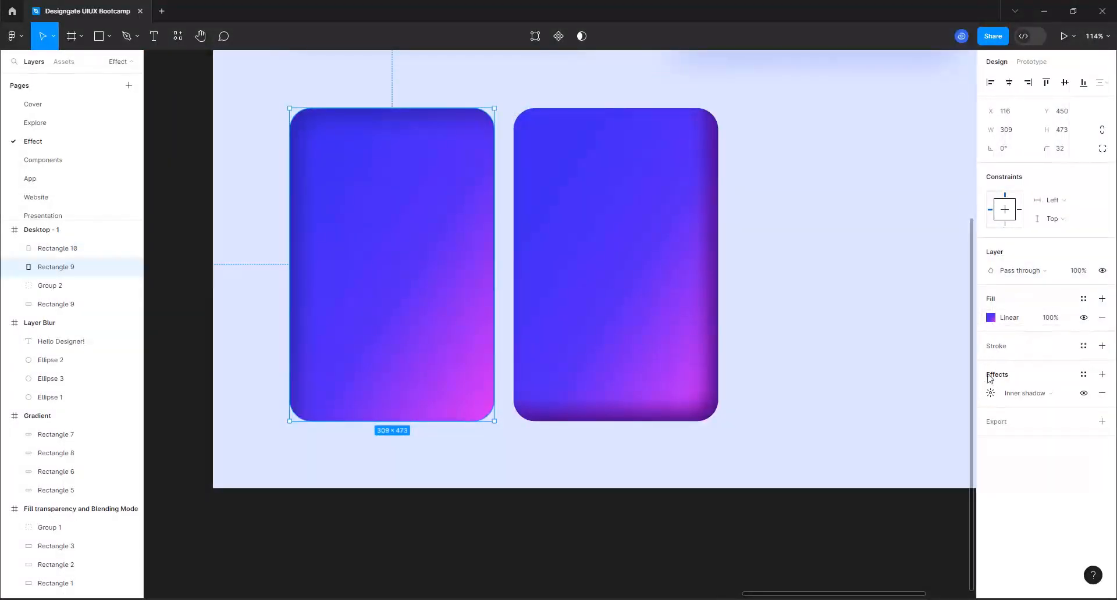
pyautogui.click(990, 394)
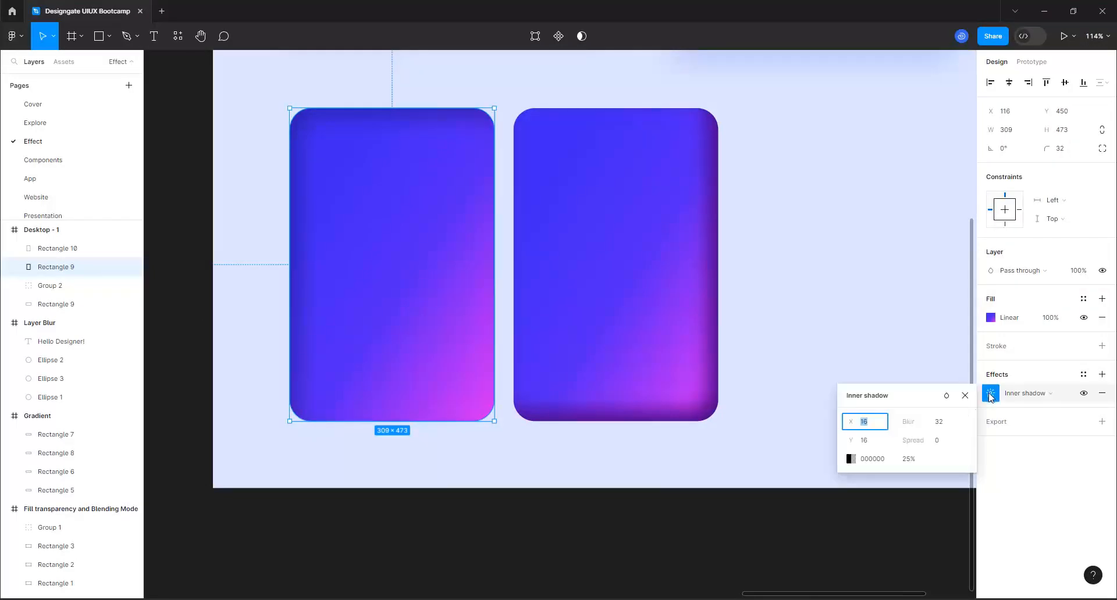
pyautogui.click(852, 461)
pyautogui.click(713, 461)
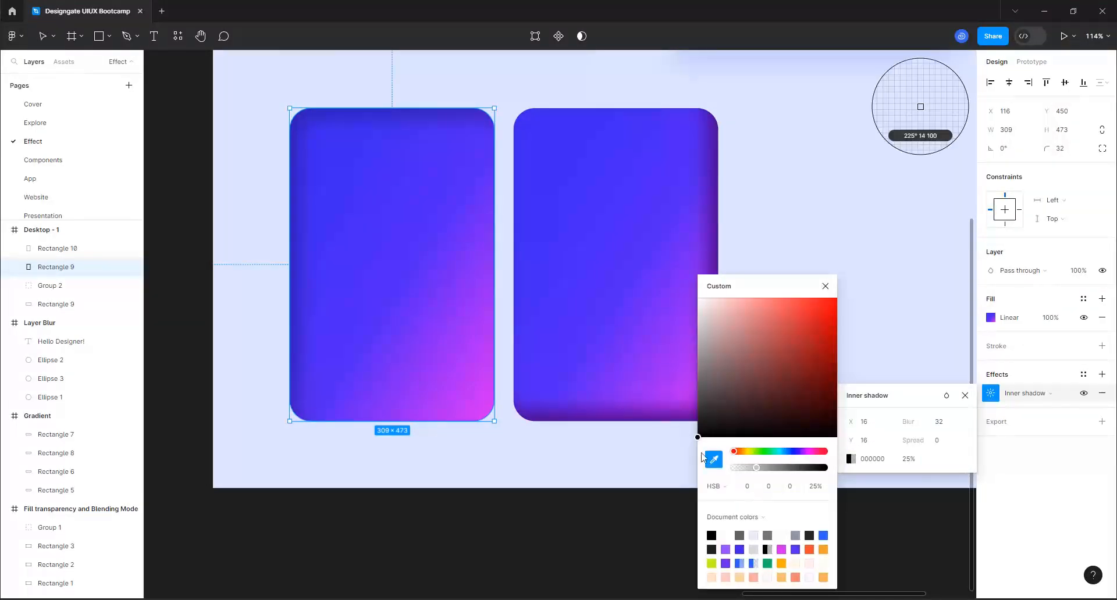
pyautogui.click(321, 120)
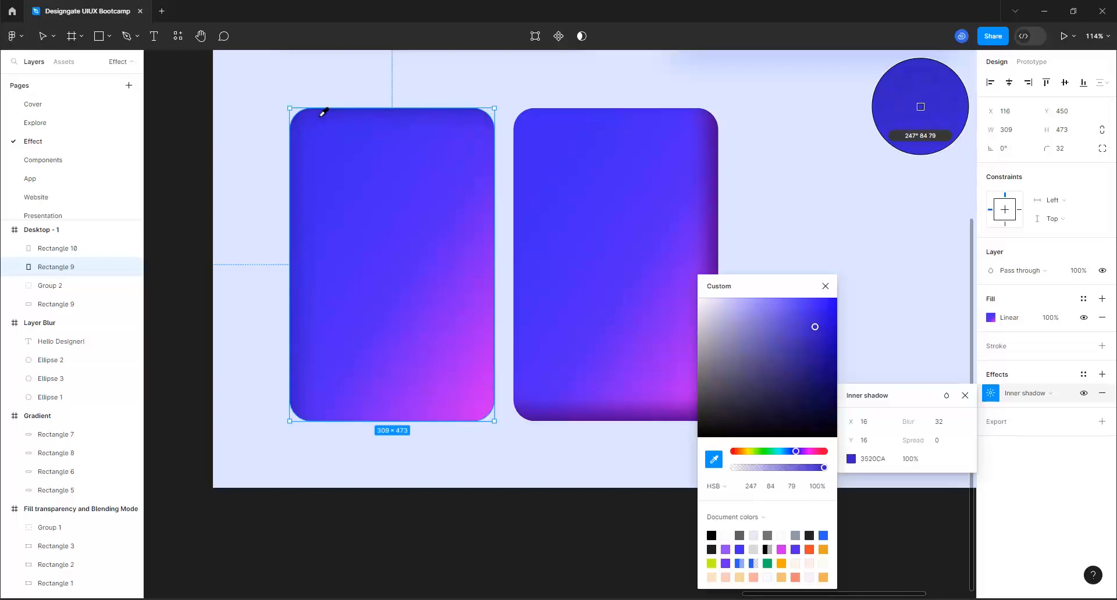
pyautogui.click(824, 338)
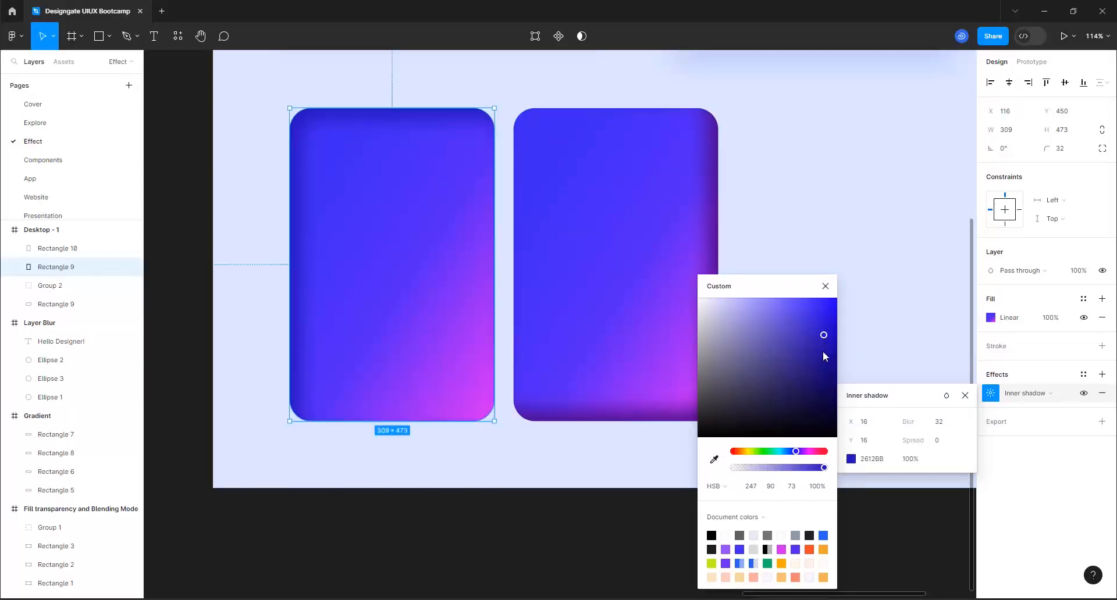
pyautogui.click(865, 332)
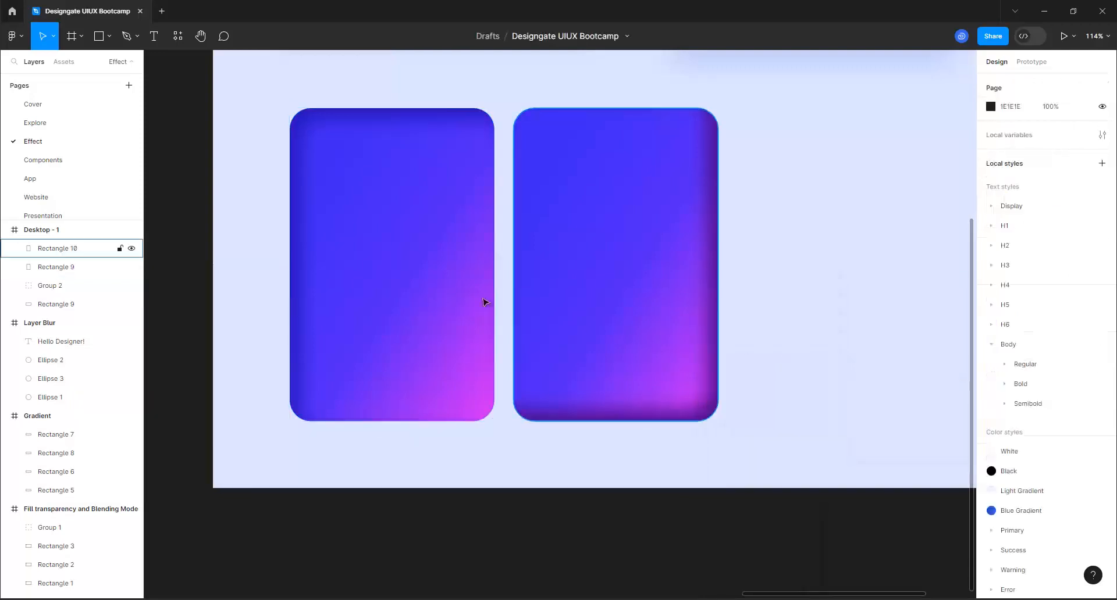
# Duplicate the second tall gradient card and place the copy beside it at X 845, Y 450
pyautogui.scroll(-5, 421, 295)
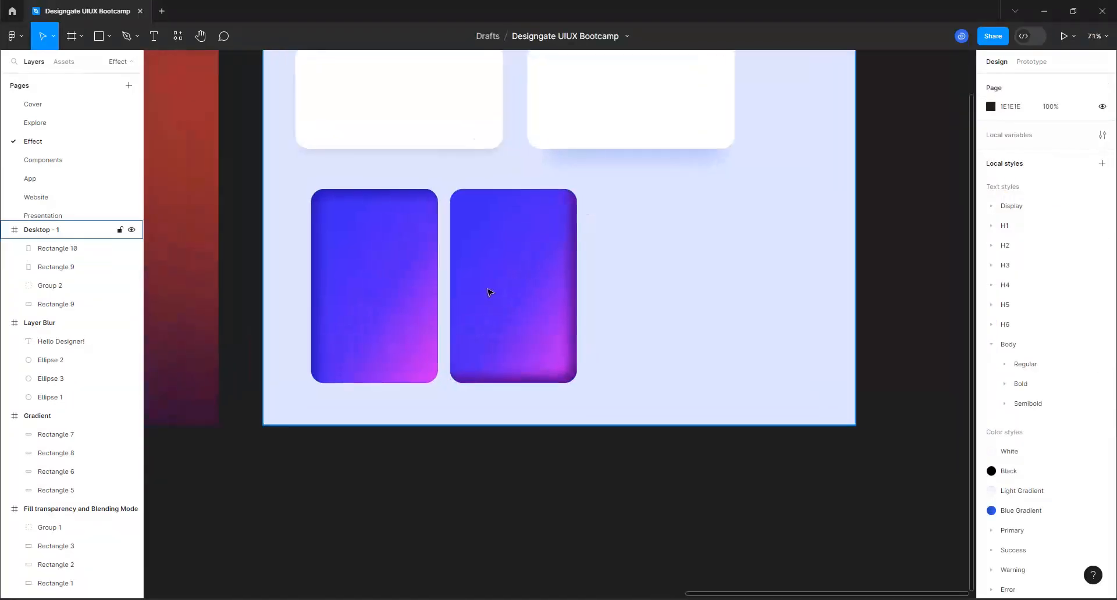
pyautogui.scroll(1, 497, 286)
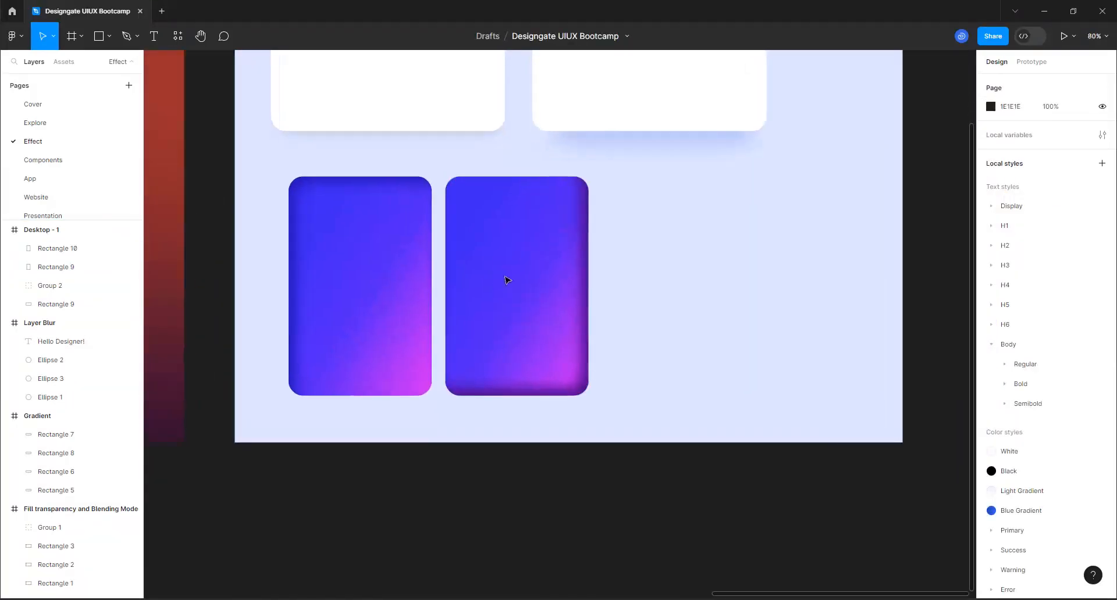
pyautogui.click(527, 304)
pyautogui.hotkey('ctrl', 'd')
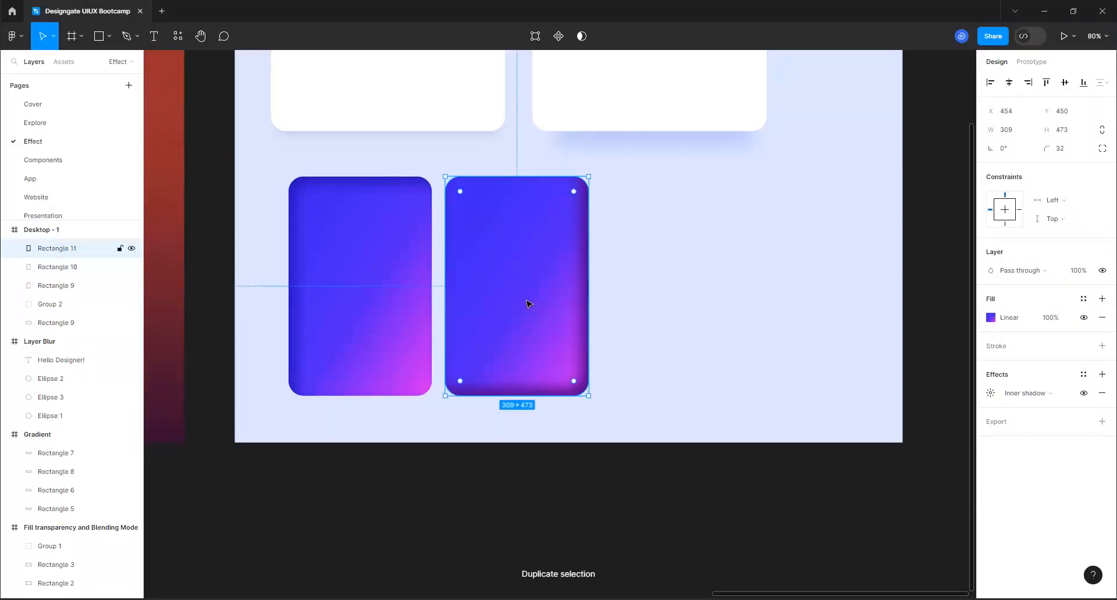
pyautogui.moveTo(557, 304); pyautogui.dragTo(738, 297)
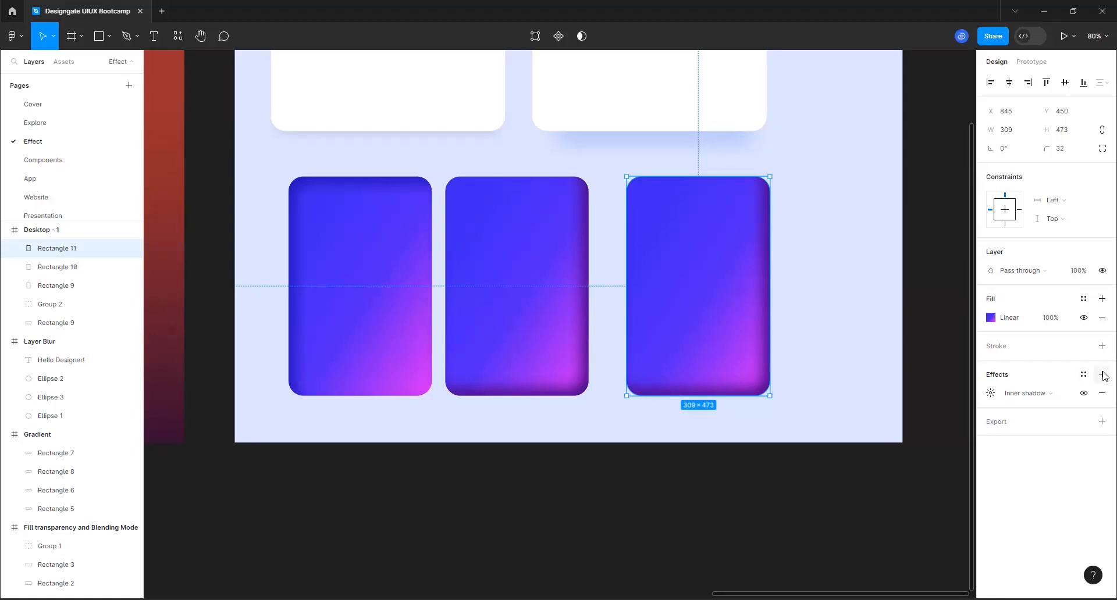
# Add a second effect to the third gradient card and change its type to Inner shadow
pyautogui.click(1102, 375)
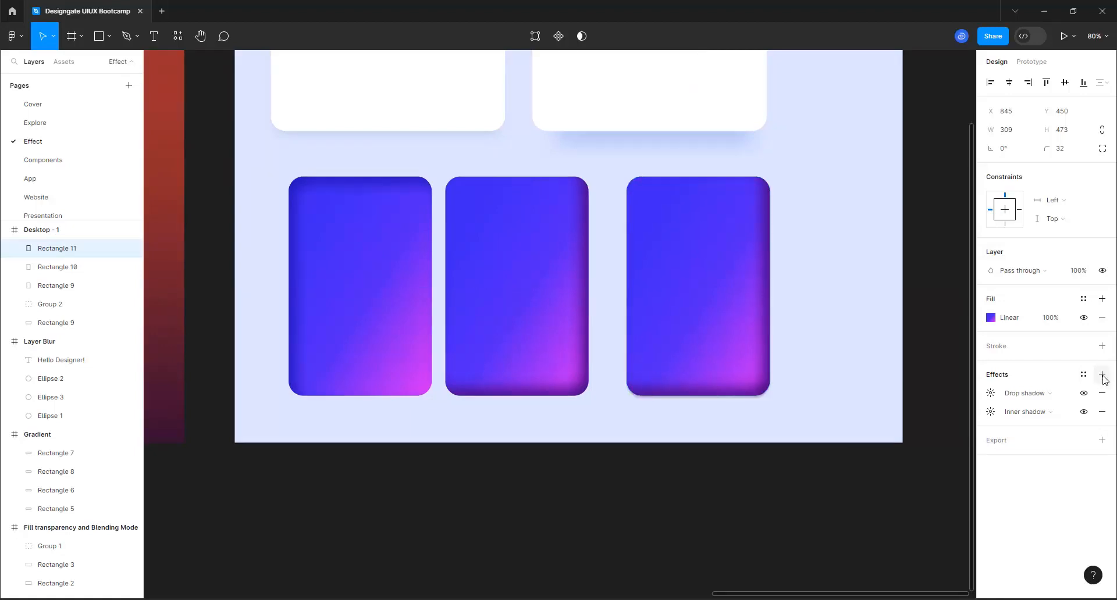
pyautogui.click(1041, 399)
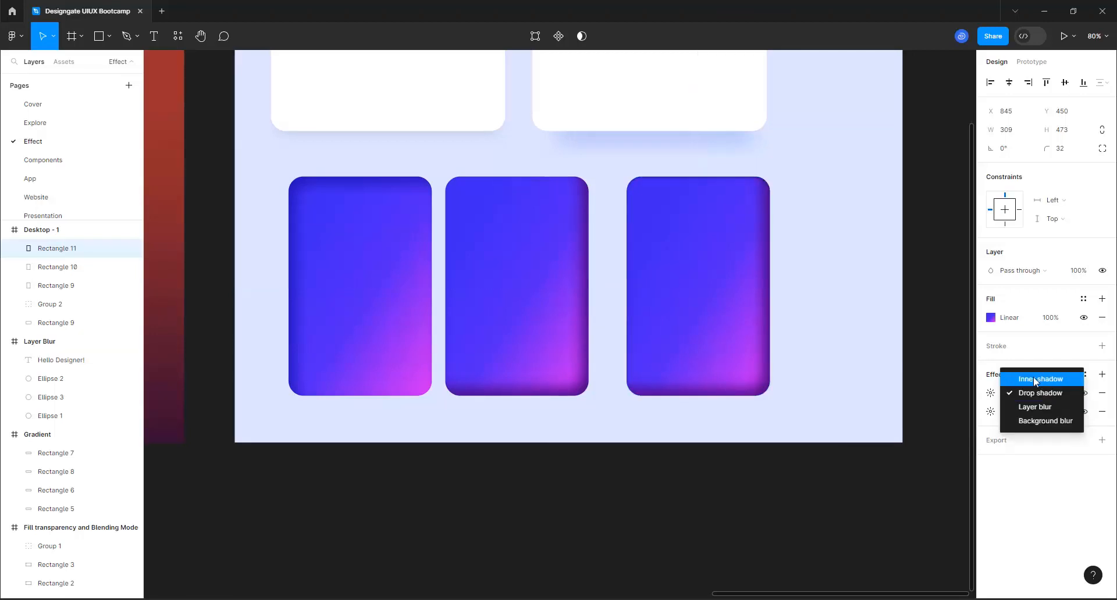
pyautogui.click(1033, 376)
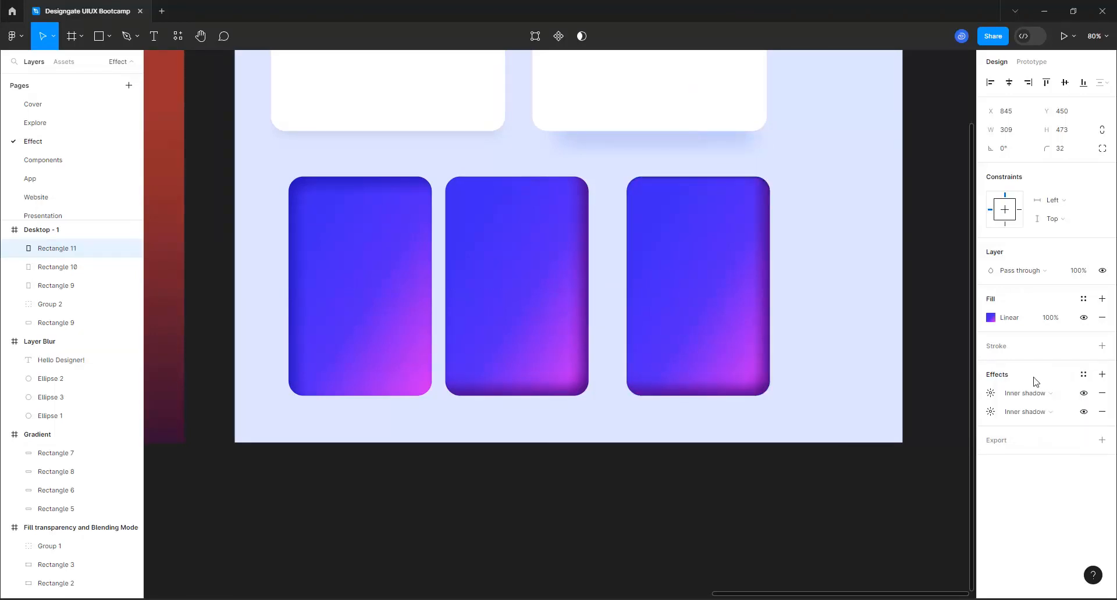
pyautogui.click(995, 417)
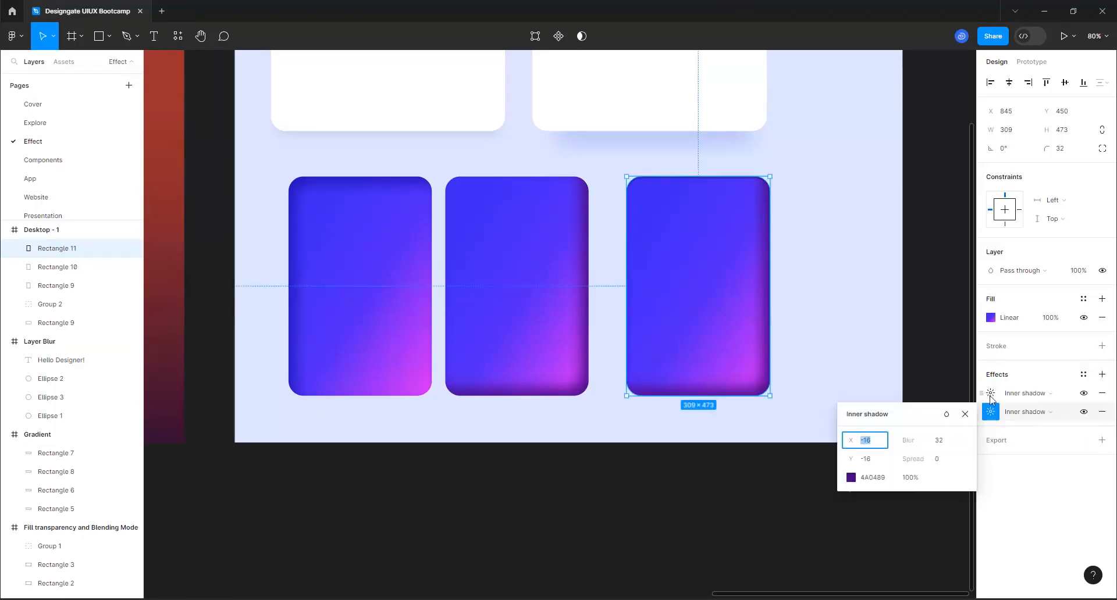
# Set the third card's newly added inner shadow to X 16 and Y 16 offsets with a blur of 32
pyautogui.click(991, 393)
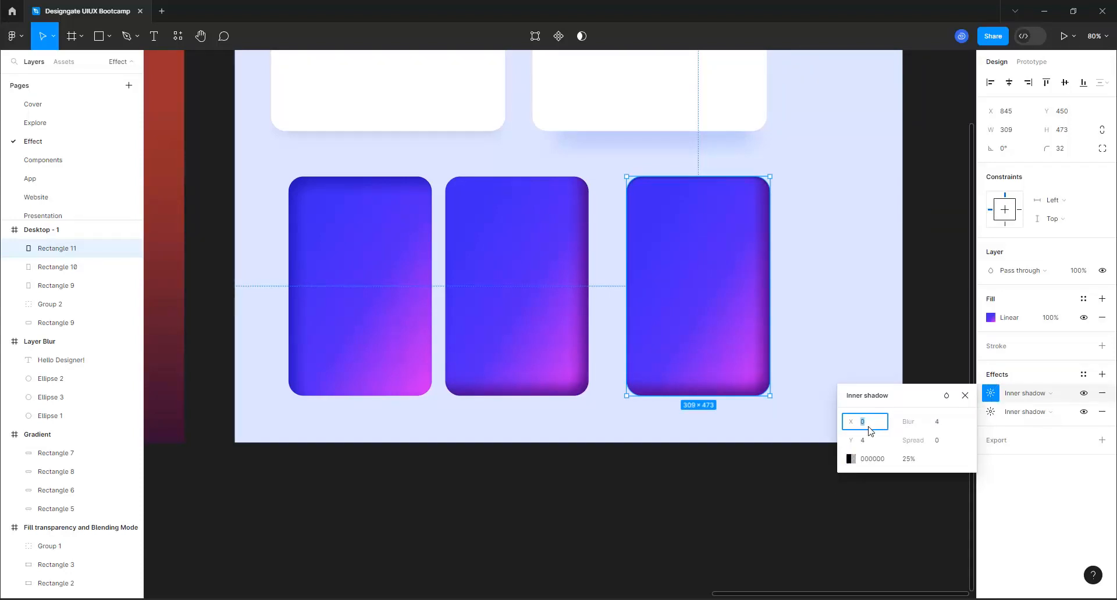
pyautogui.write('16')
pyautogui.click(872, 444)
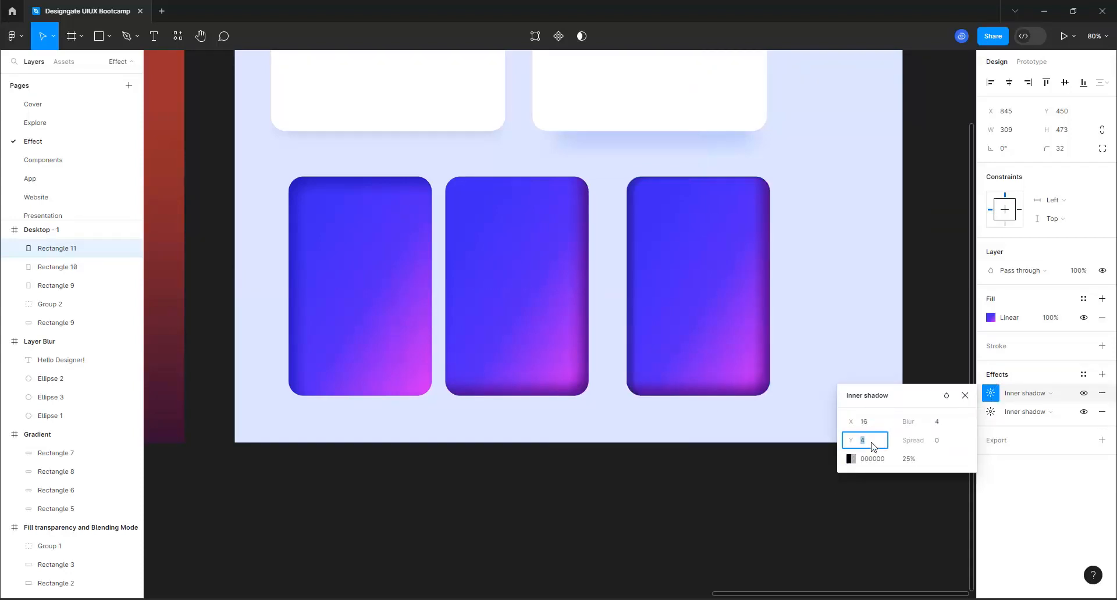
pyautogui.write('16')
pyautogui.press('Return')
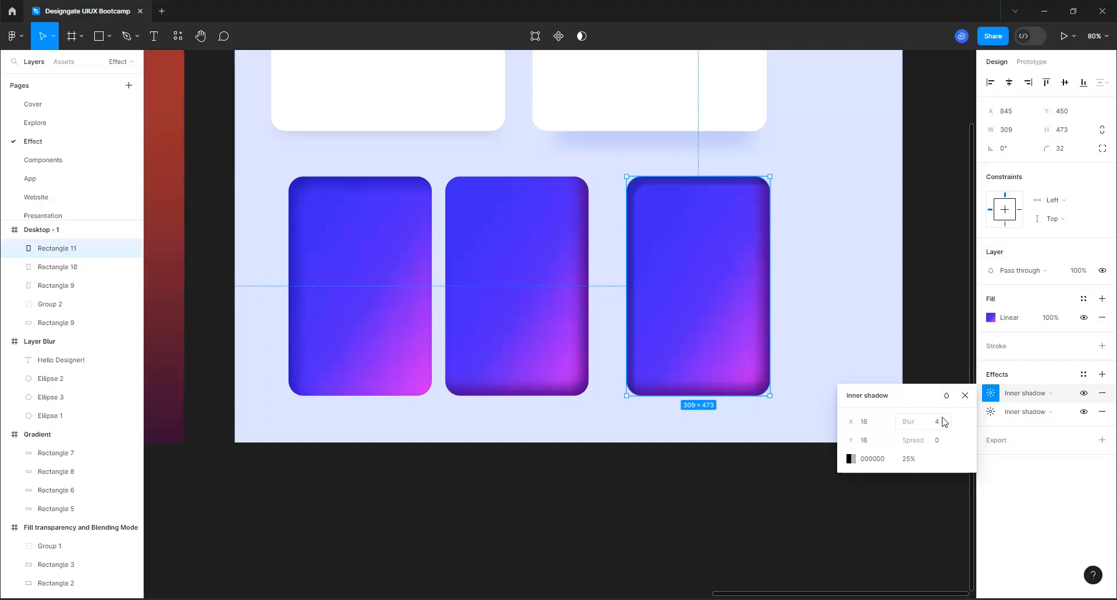
pyautogui.click(942, 421)
pyautogui.write('32')
pyautogui.press('Return')
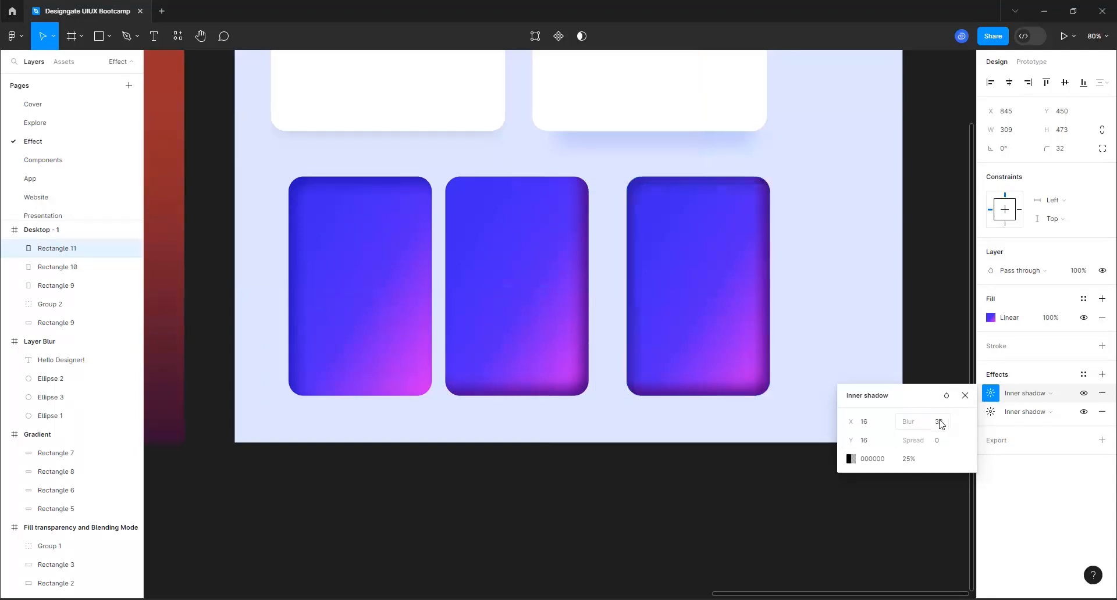
# Recolor the third card's new inner shadow to white FFFFFF and set its opacity to 50%
pyautogui.scroll(3, 792, 229)
pyautogui.scroll(4, 794, 233)
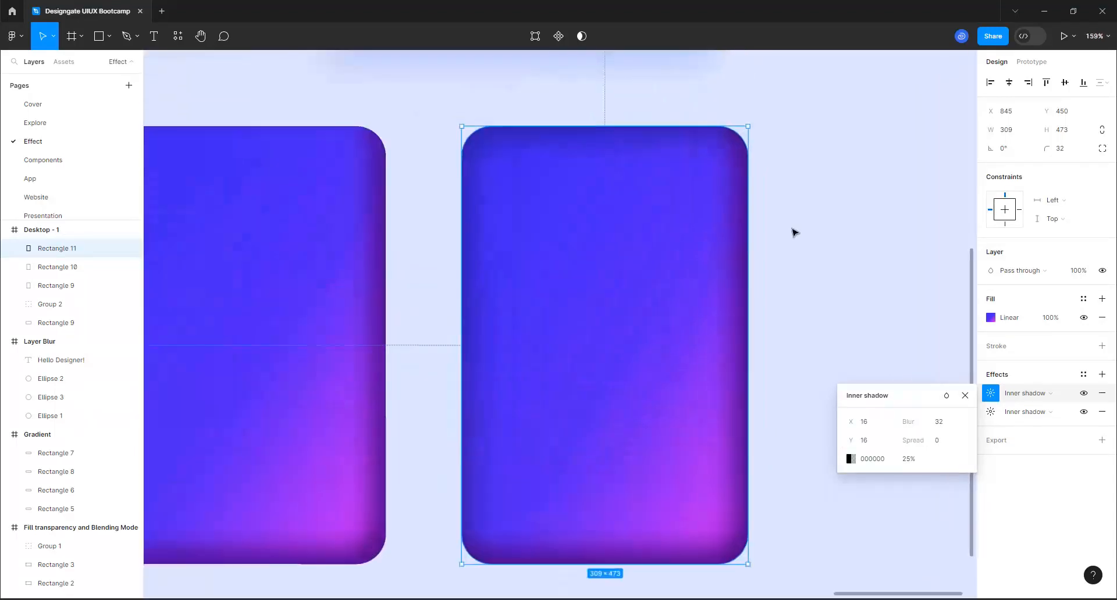
pyautogui.click(849, 459)
pyautogui.moveTo(732, 340); pyautogui.dragTo(673, 281)
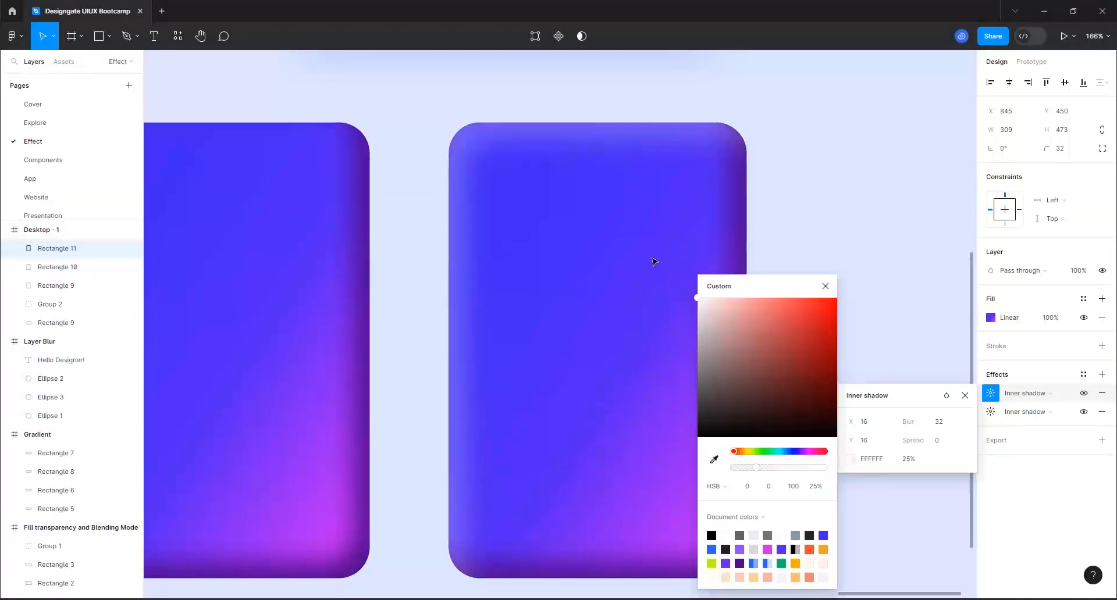
pyautogui.click(814, 468)
pyautogui.click(822, 469)
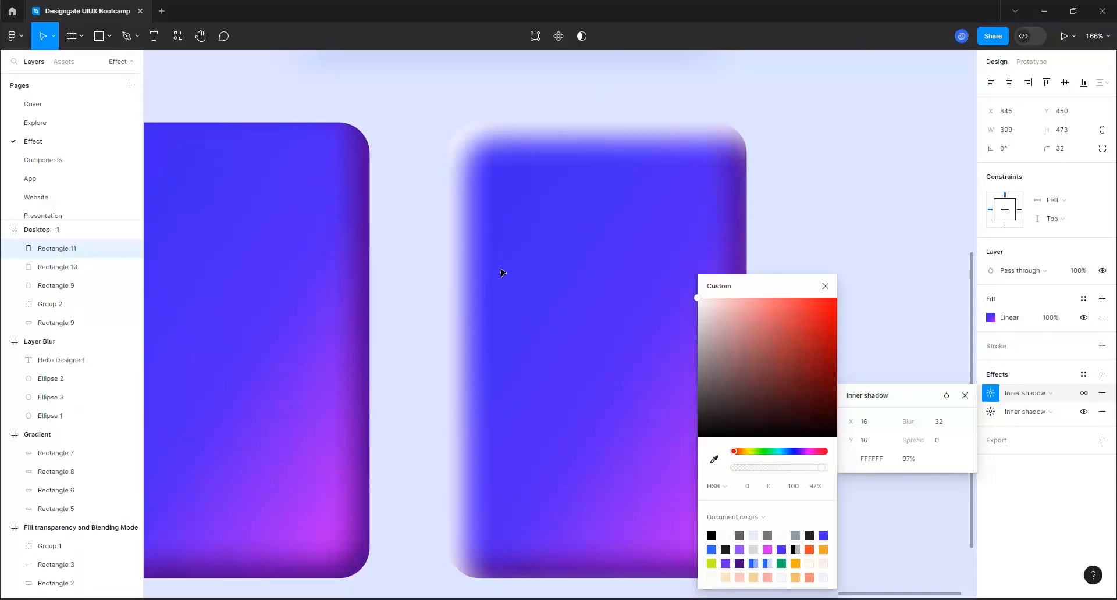
pyautogui.scroll(-3, 464, 236)
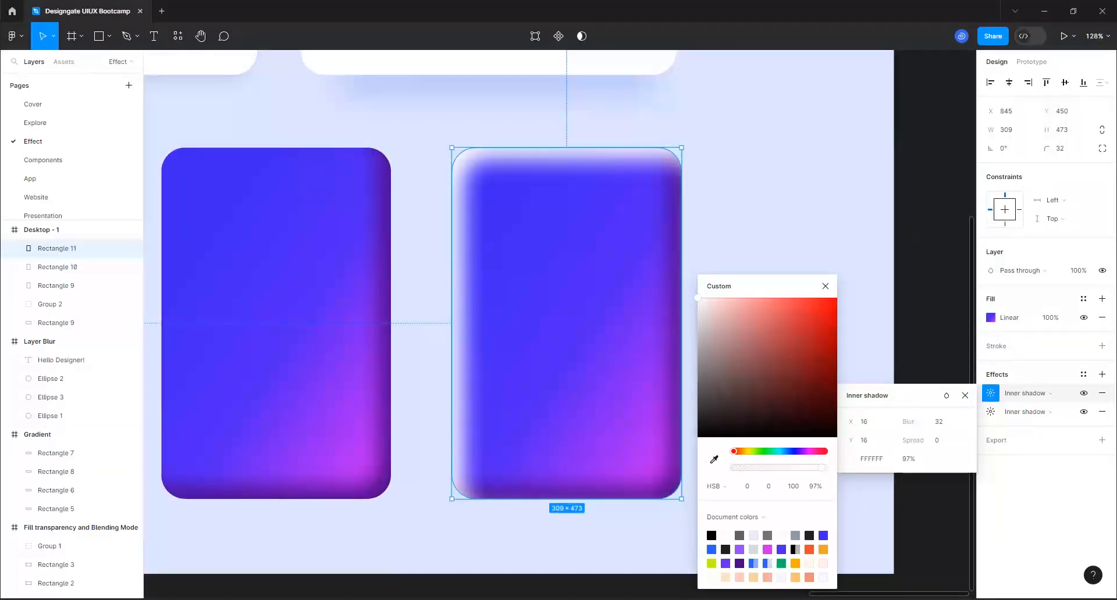
pyautogui.click(780, 472)
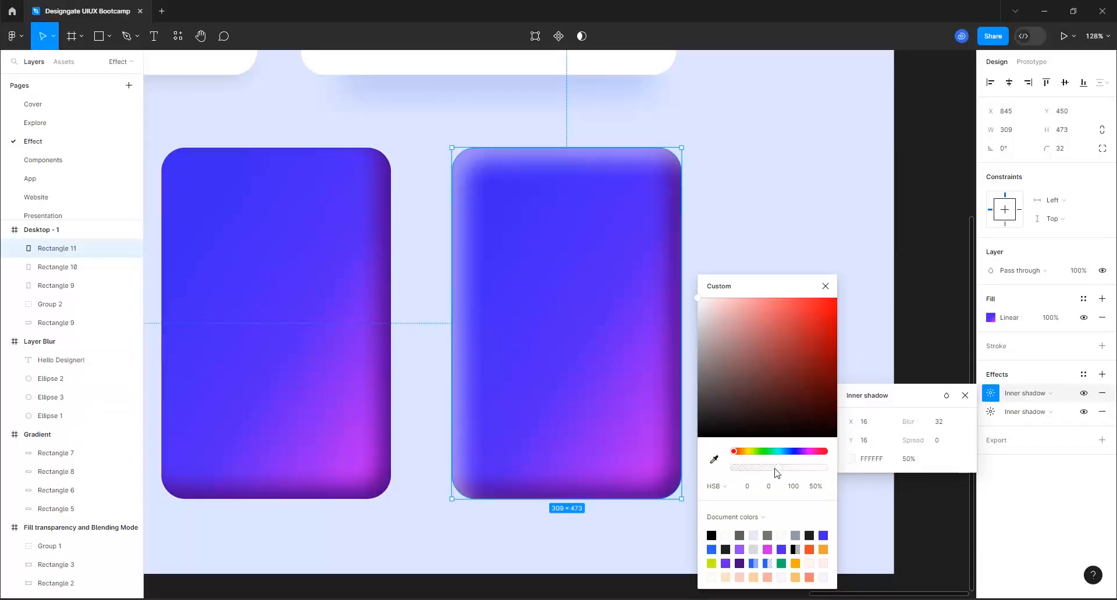
# Move the third gradient card closer to the second one, to X 806, Y 450
pyautogui.click(409, 130)
pyautogui.scroll(-3, 409, 157)
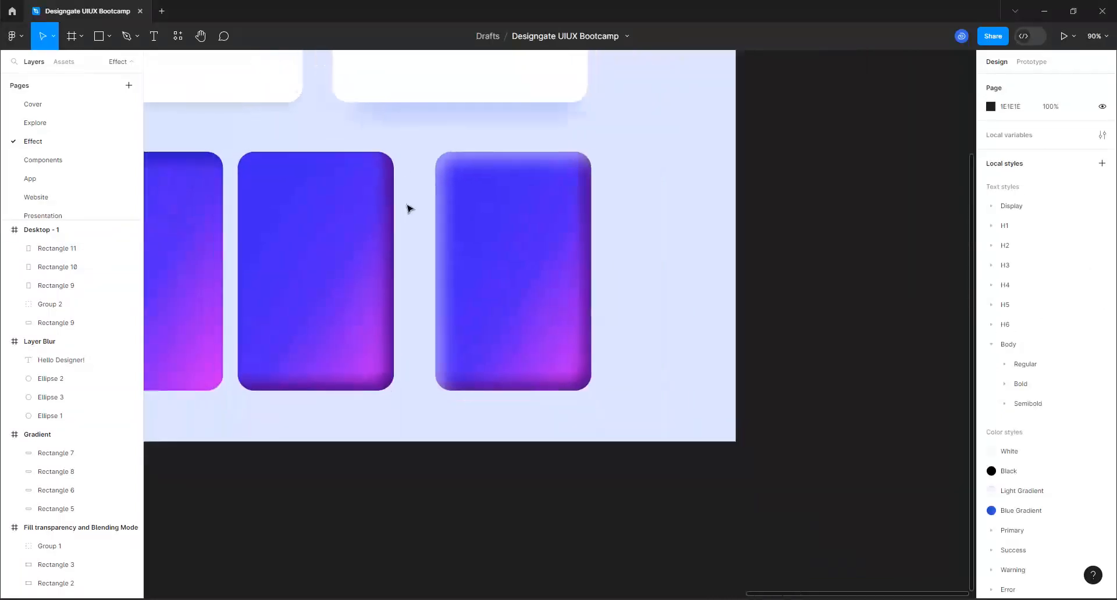
pyautogui.scroll(-5, 410, 208)
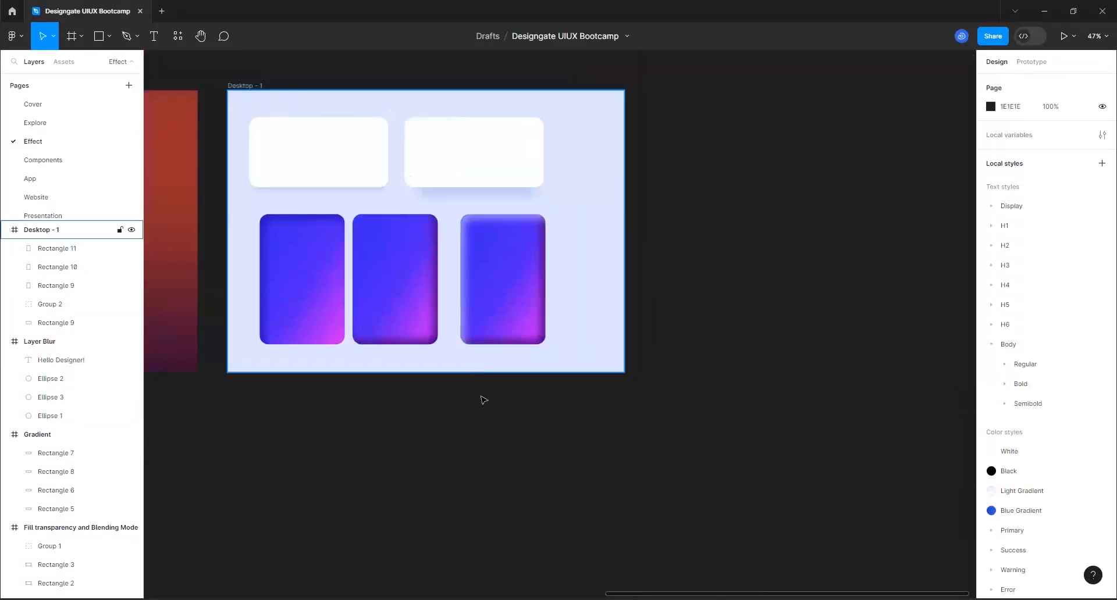
pyautogui.scroll(-2, 411, 230)
pyautogui.scroll(5, 417, 272)
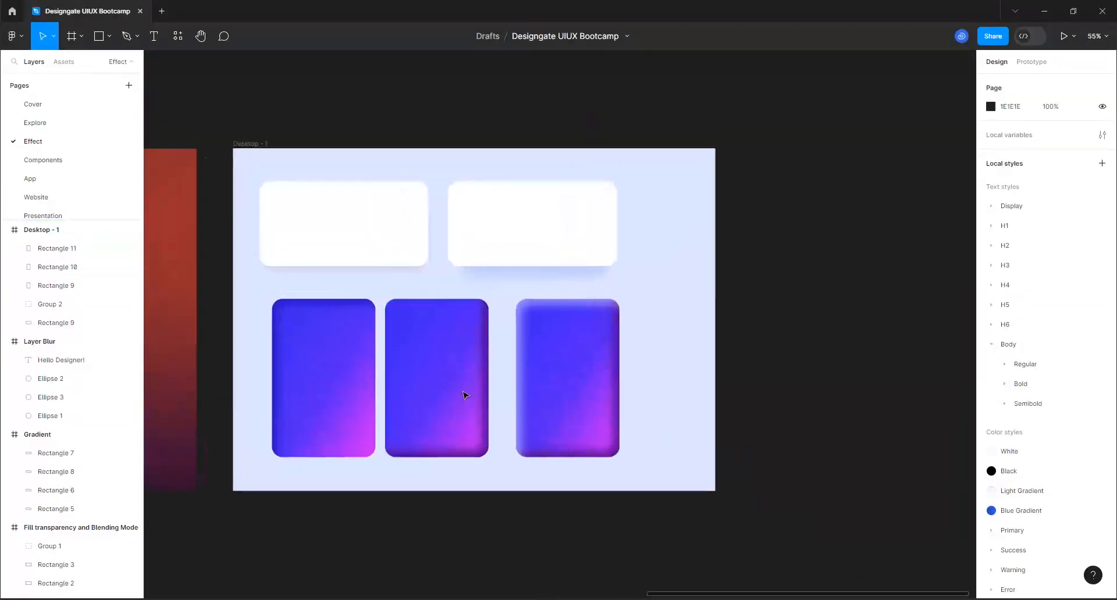
pyautogui.scroll(3, 464, 396)
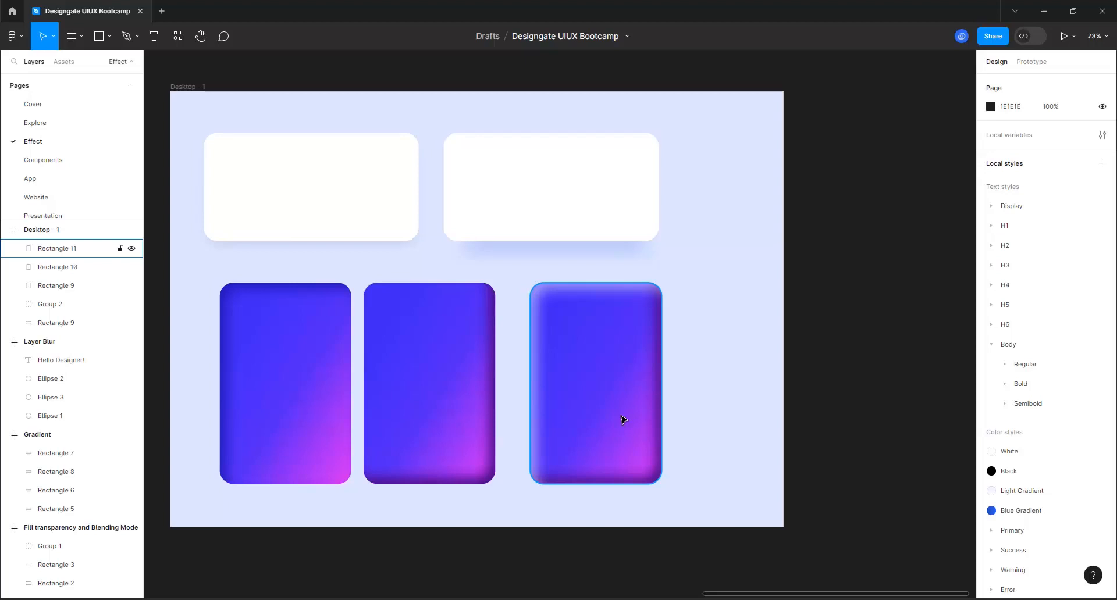
pyautogui.moveTo(573, 417); pyautogui.dragTo(556, 416)
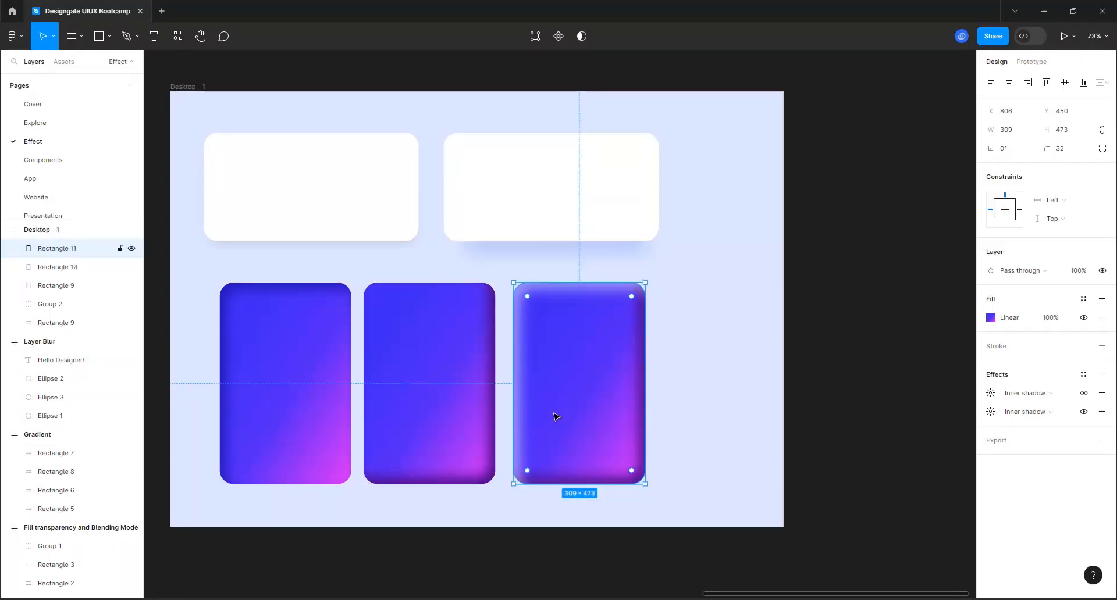
pyautogui.click(724, 403)
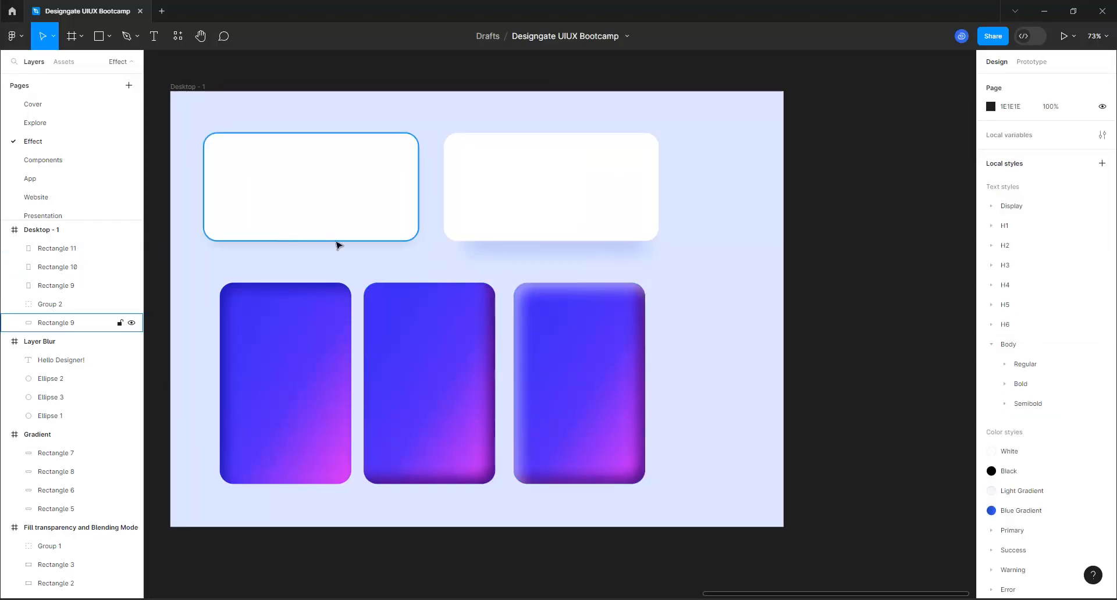
pyautogui.click(295, 394)
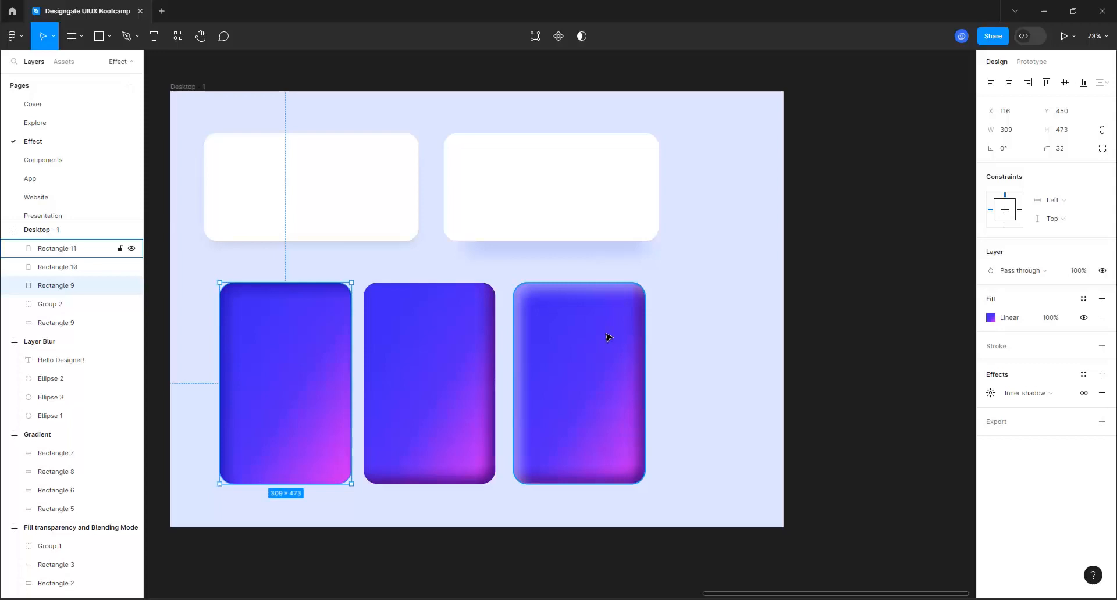
pyautogui.click(701, 298)
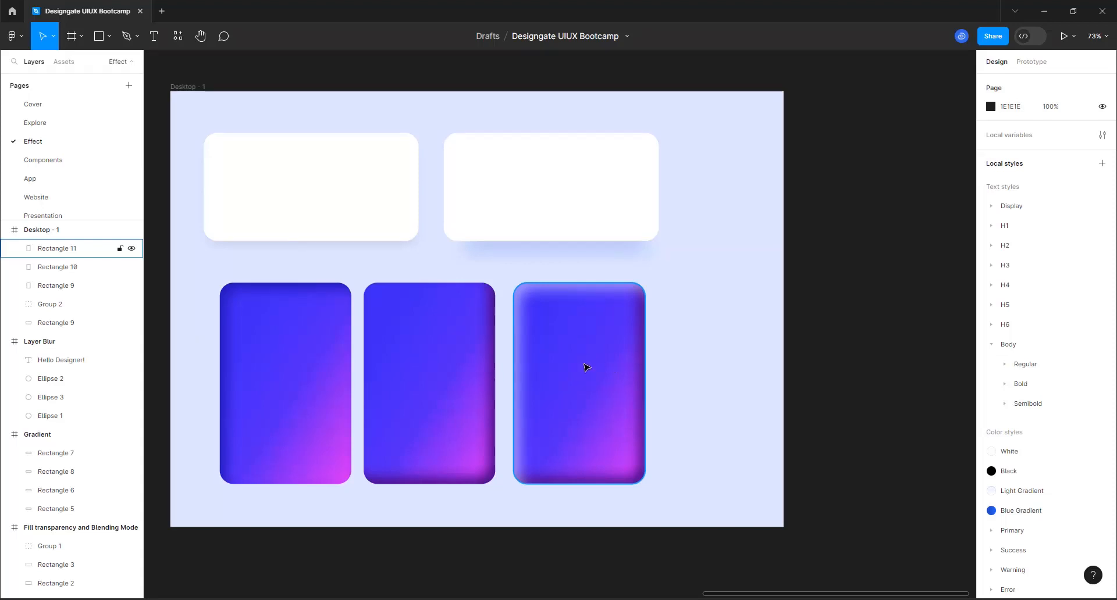
# Duplicate the first white card and place the copy over the third gradient card at X 924, Y 593
pyautogui.click(351, 232)
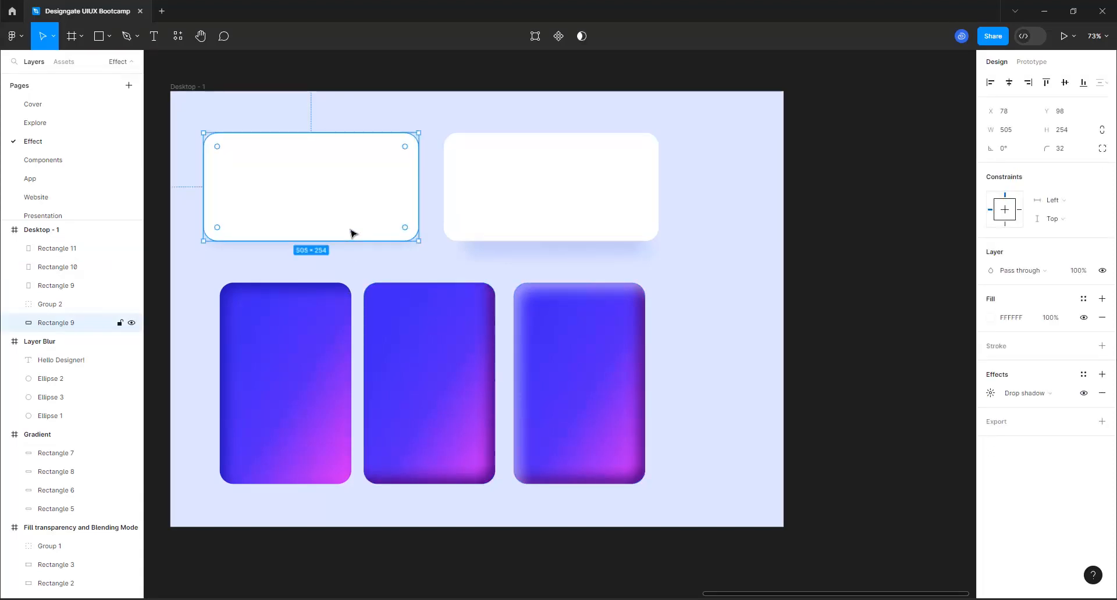
pyautogui.hotkey('ctrl', 'd')
pyautogui.moveTo(362, 227); pyautogui.dragTo(622, 357)
# Bring the duplicated white card to the front and narrow it to 381 wide, placed at X 961, Y 530
pyautogui.rightClick(720, 397)
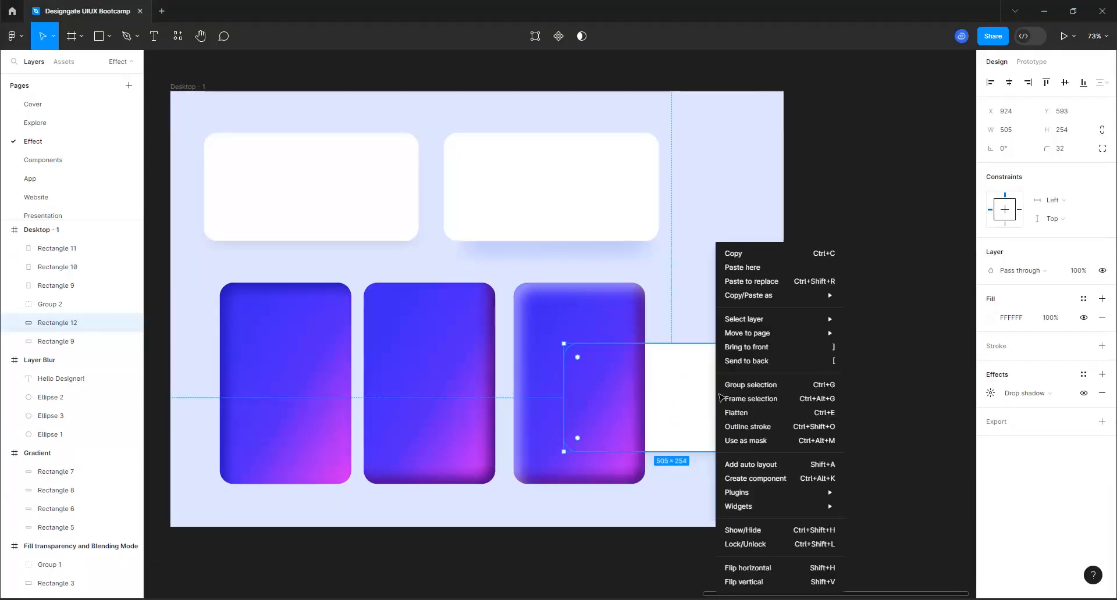
pyautogui.click(749, 351)
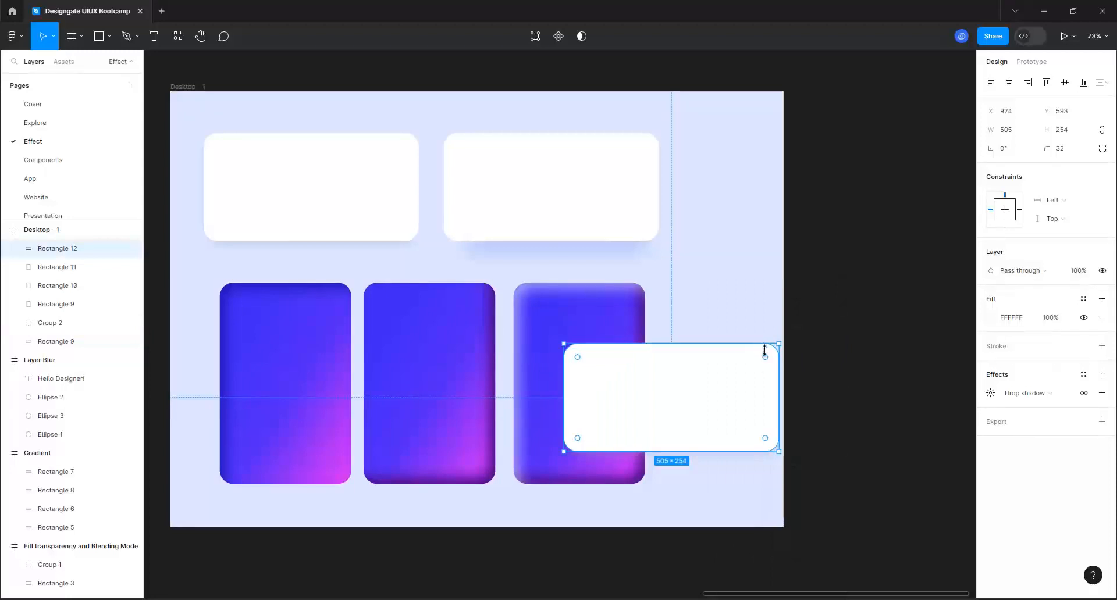
pyautogui.moveTo(778, 398); pyautogui.dragTo(726, 397)
pyautogui.moveTo(630, 398); pyautogui.dragTo(644, 390)
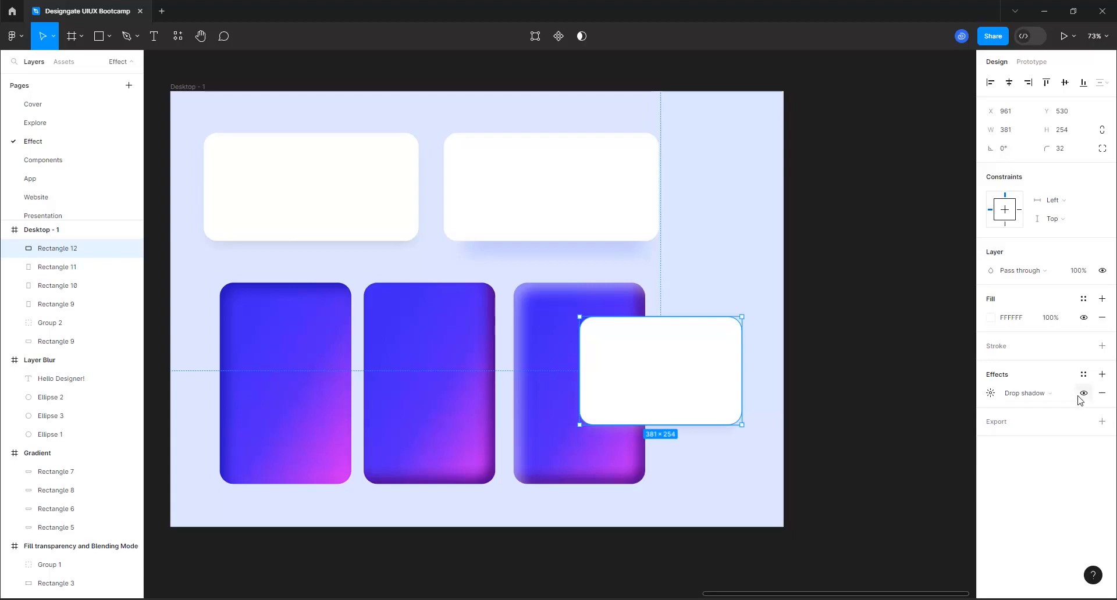
# Remove the duplicated card's drop shadow and give it a Background blur effect instead
pyautogui.click(1101, 394)
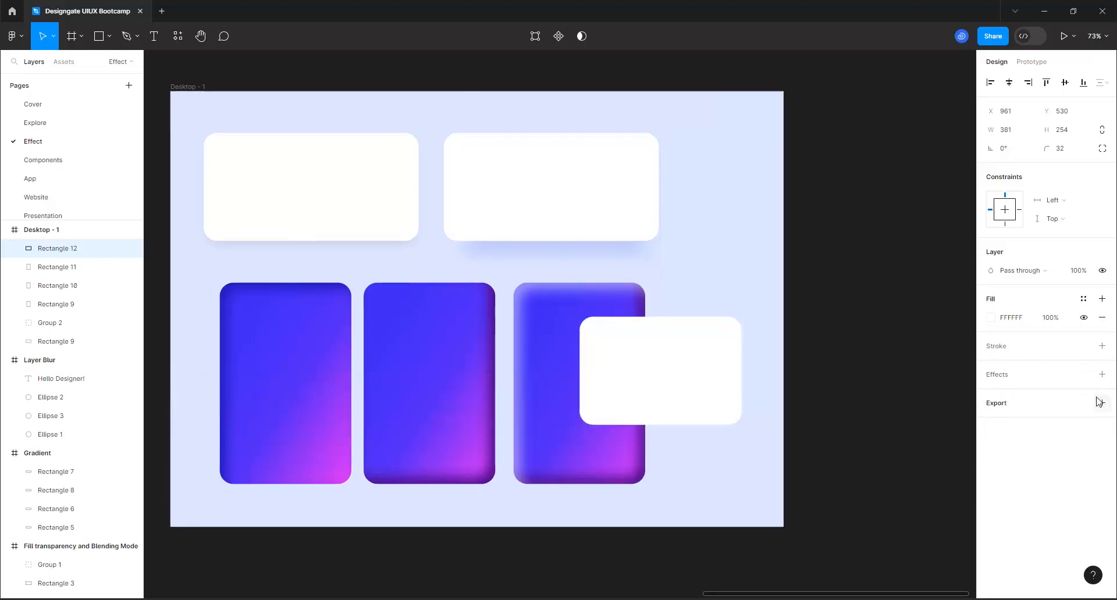
pyautogui.click(1102, 376)
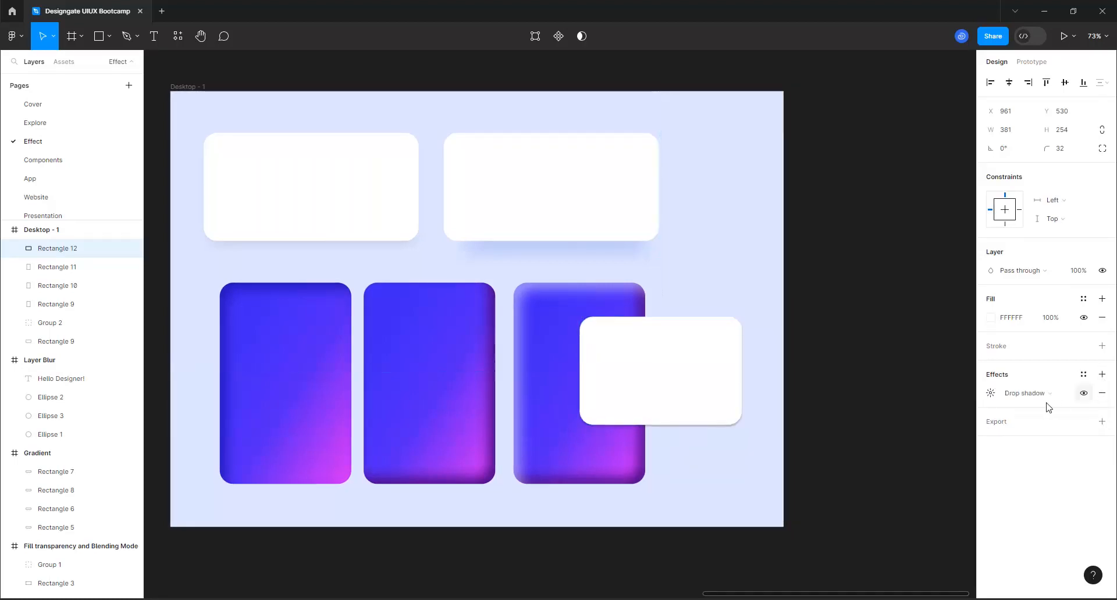
pyautogui.click(1015, 393)
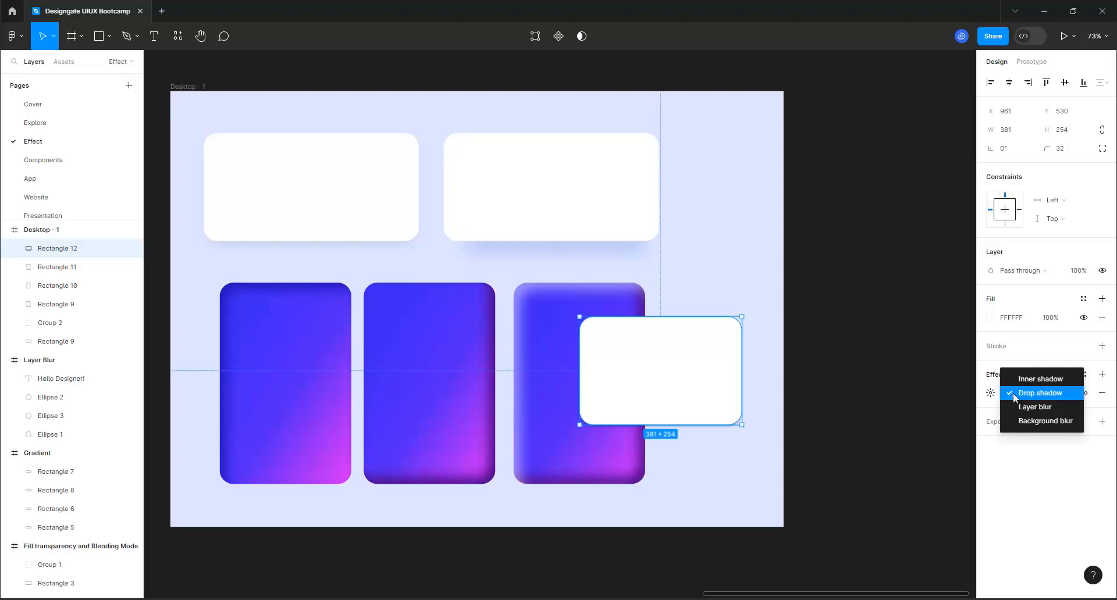
pyautogui.click(1036, 422)
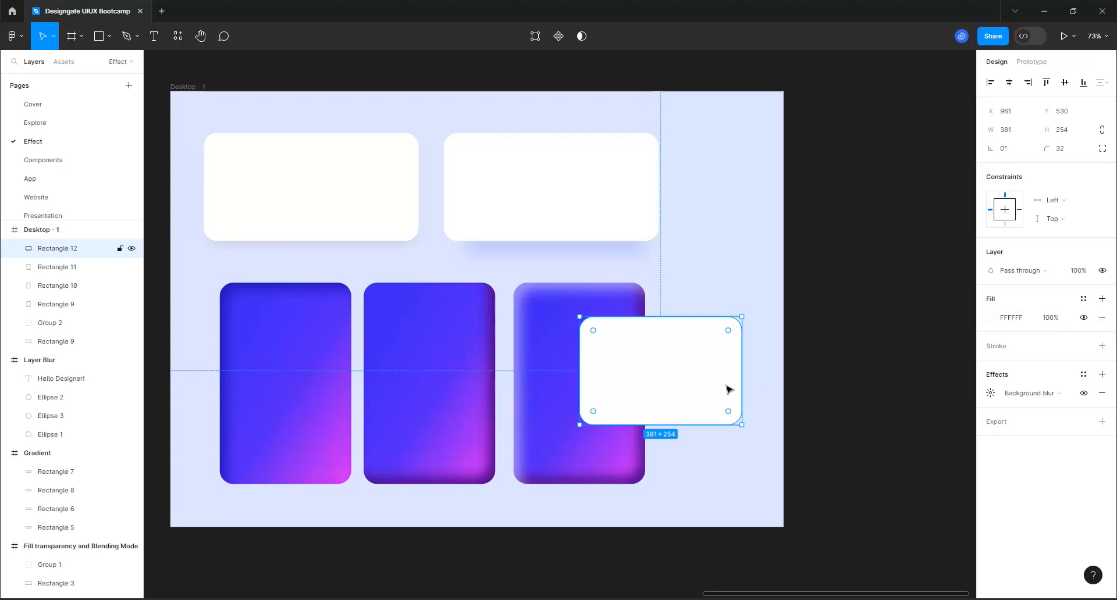
# Set the white fill opacity of the duplicated card to 10%
pyautogui.click(1051, 320)
pyautogui.write('10')
pyautogui.press('Return')
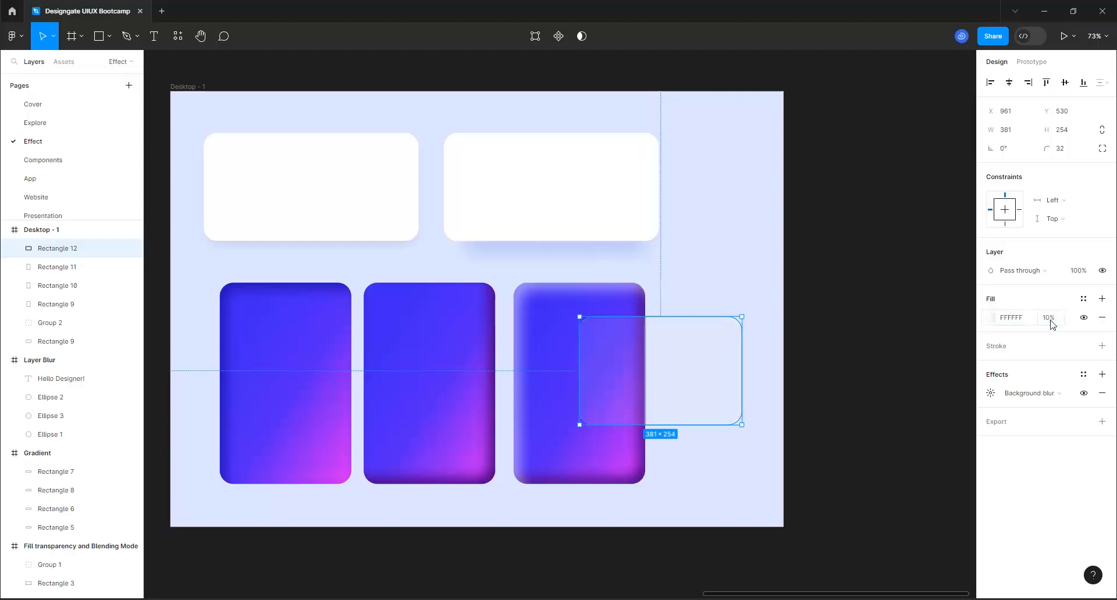
# Shift the translucent card to X 935, Y 536 and set its background blur to 15
pyautogui.scroll(5, 643, 402)
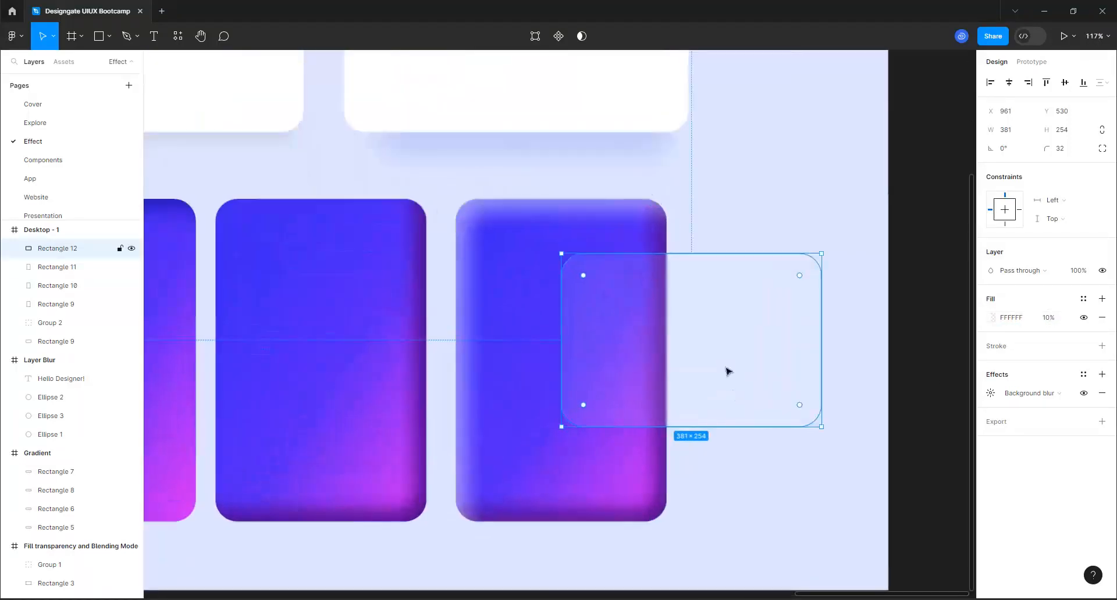
pyautogui.moveTo(633, 367)
pyautogui.mouseDown()
pyautogui.moveTo(688, 386)
pyautogui.moveTo(696, 471)
pyautogui.moveTo(616, 349)
pyautogui.moveTo(603, 371)
pyautogui.moveTo(618, 374)
pyautogui.mouseUp()
pyautogui.click(991, 394)
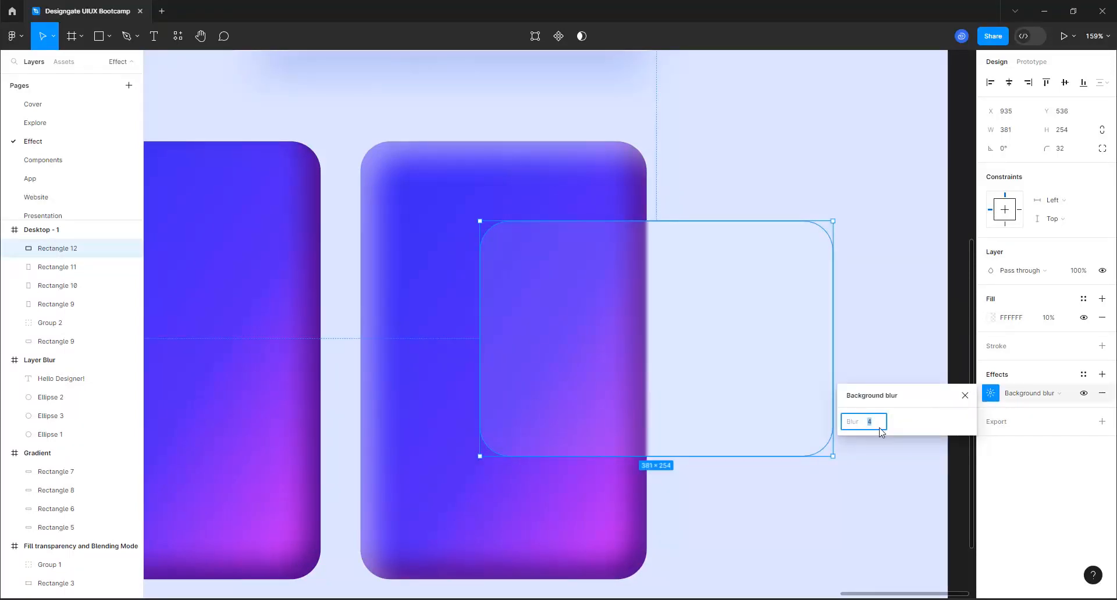
pyautogui.press('Return')
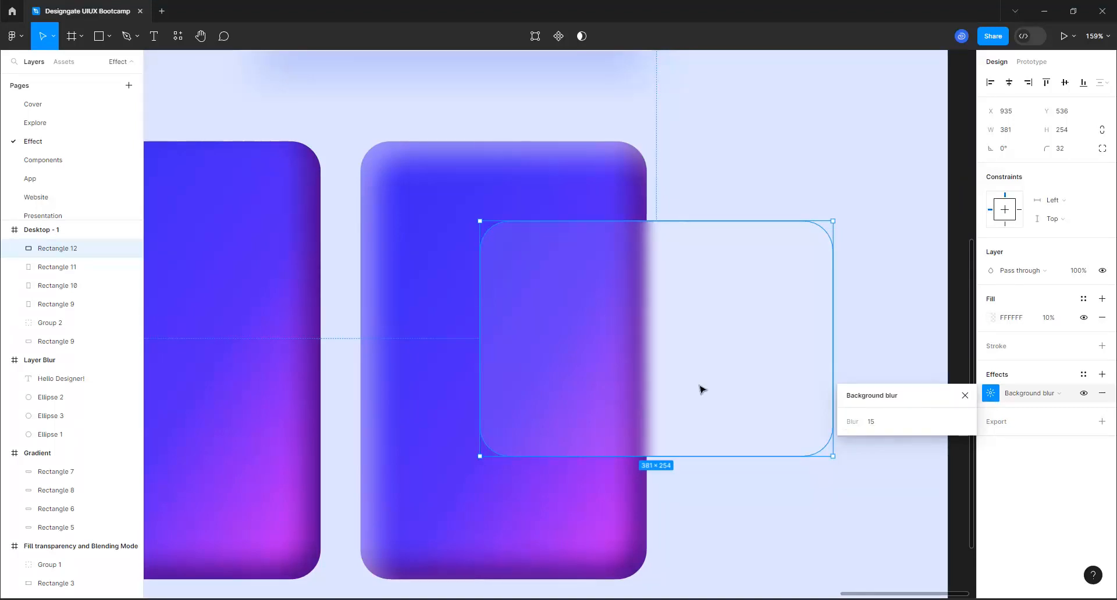
pyautogui.click(695, 590)
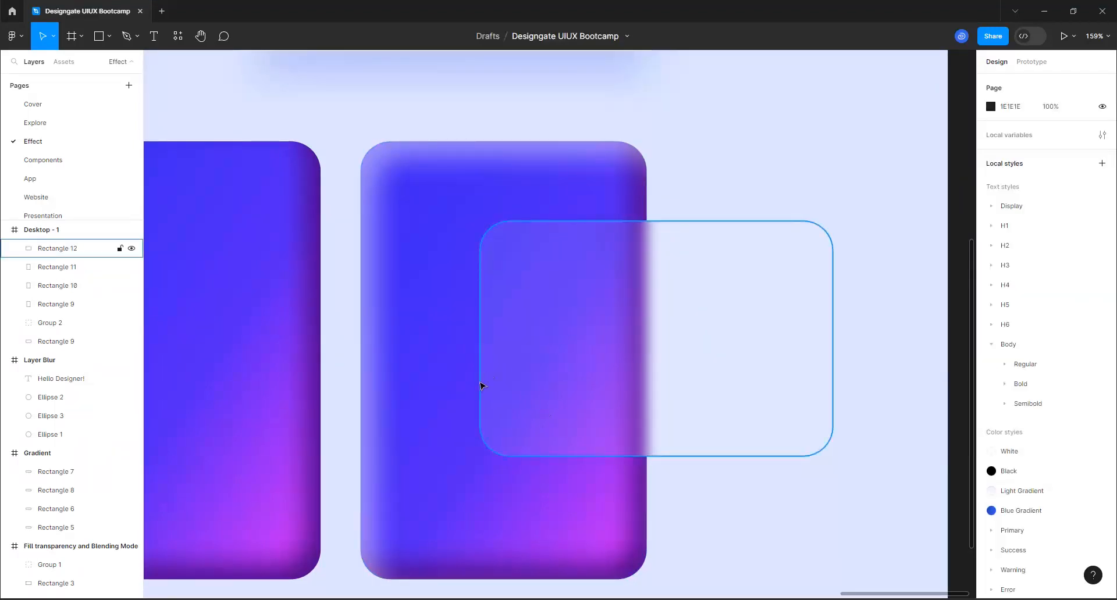
# Add a 1-pixel inside stroke to the translucent card and color it white FFFFFF
pyautogui.scroll(-2, 479, 382)
pyautogui.scroll(-1, 475, 395)
pyautogui.scroll(2, 591, 402)
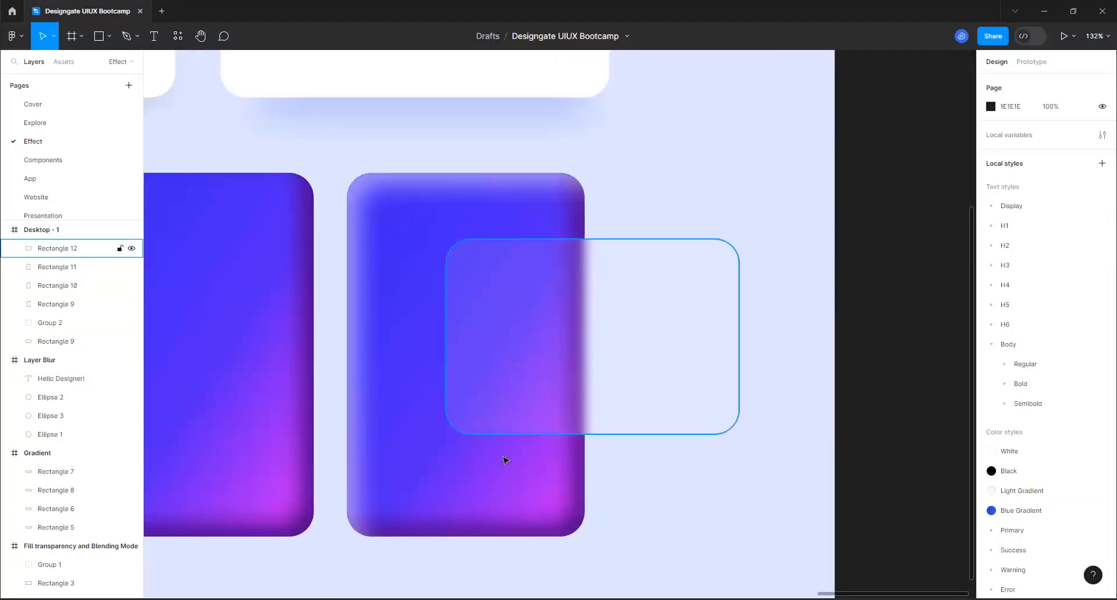
pyautogui.click(567, 388)
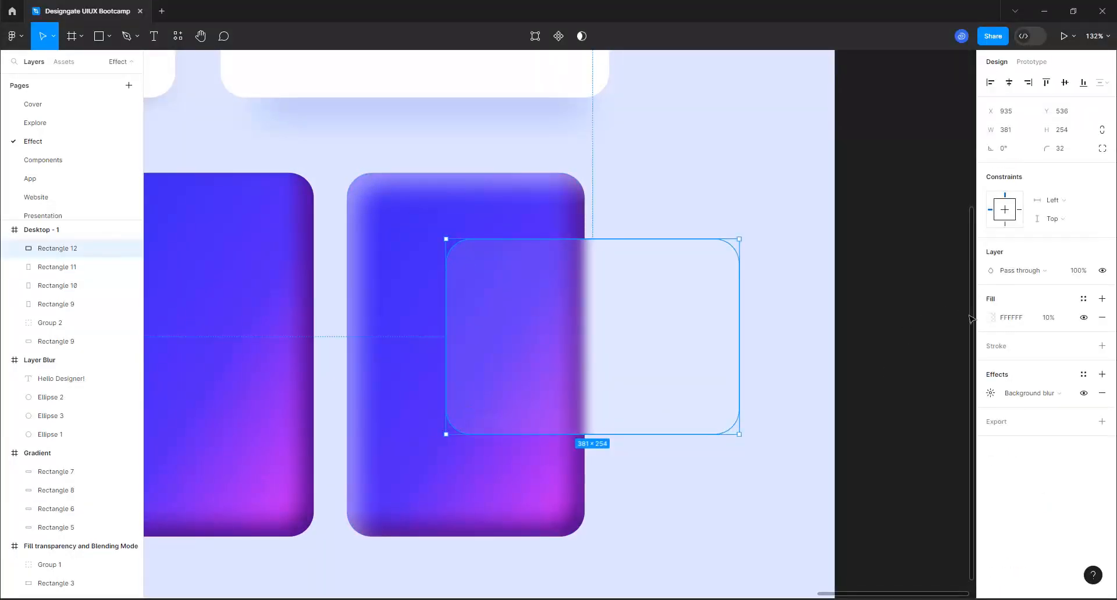
pyautogui.click(1102, 346)
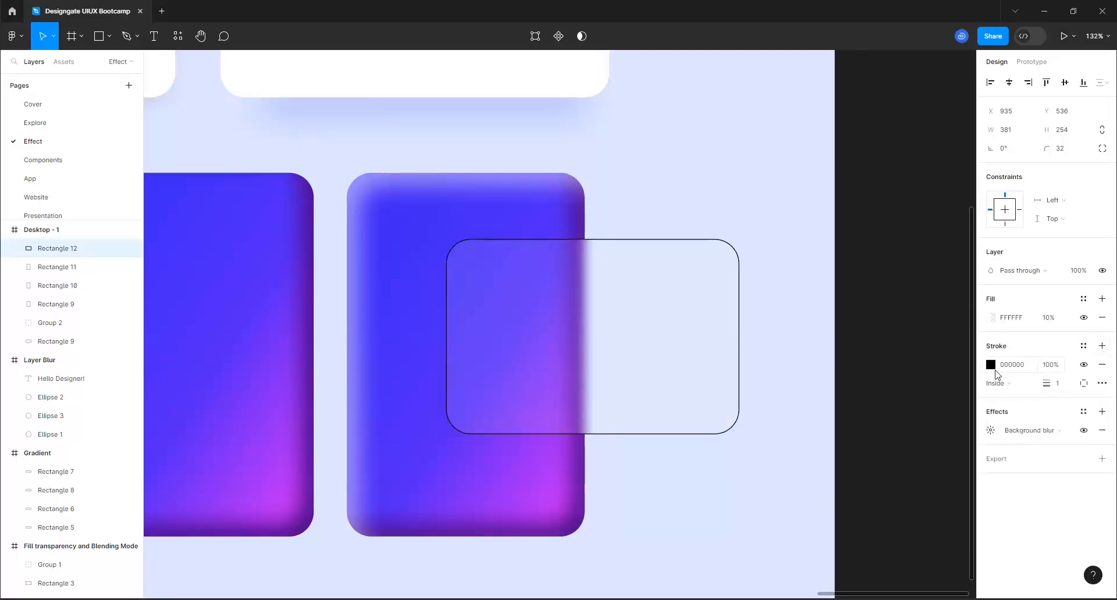
pyautogui.click(990, 365)
pyautogui.moveTo(855, 324); pyautogui.dragTo(805, 265)
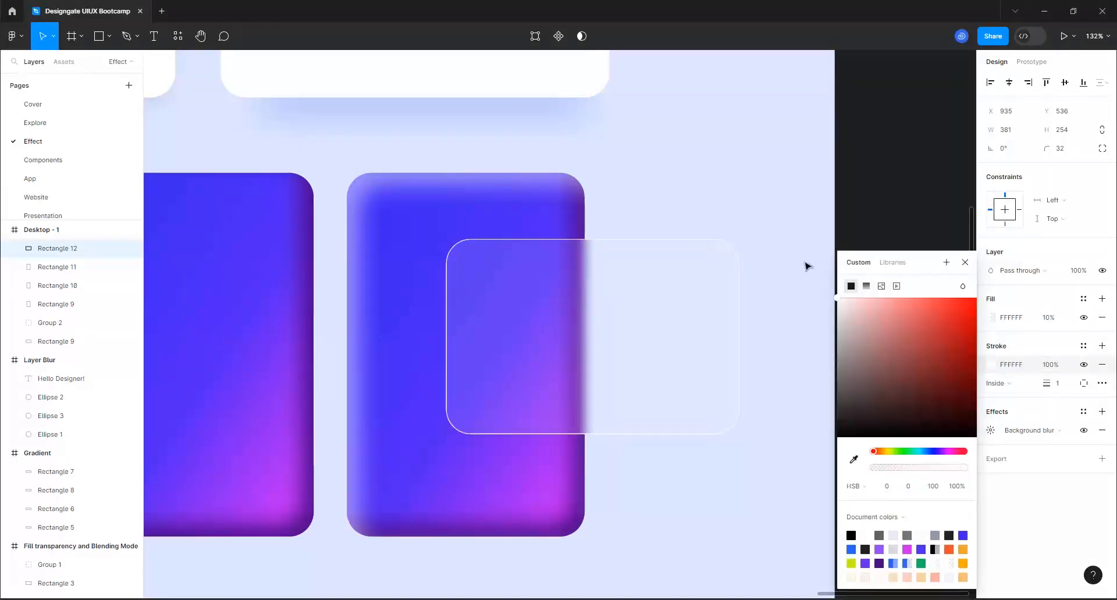
pyautogui.click(651, 177)
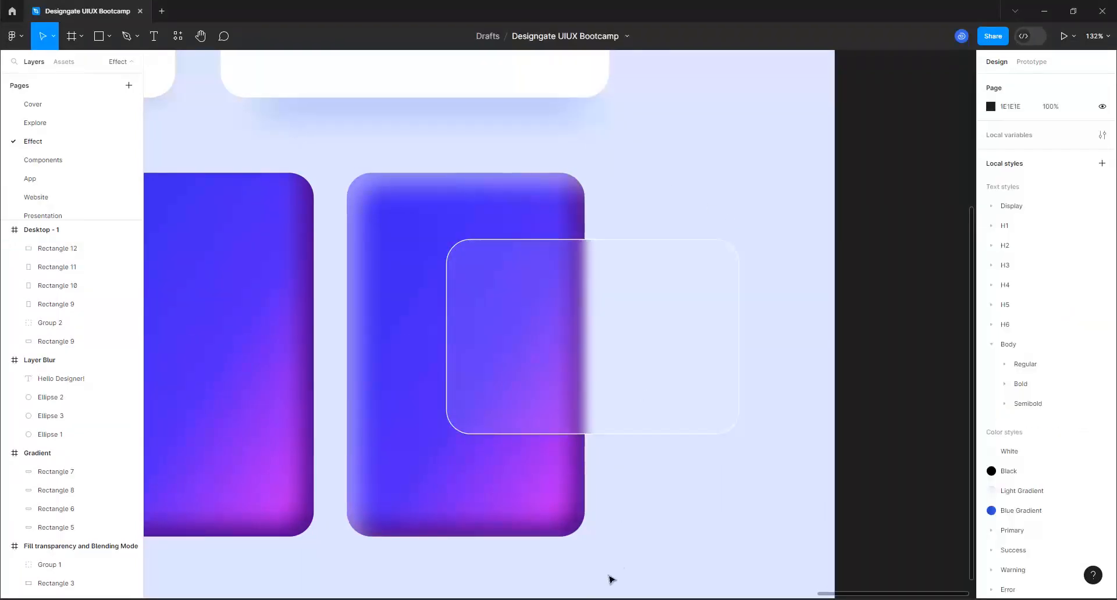
# Move the glass card across the gap between the second and third gradient cards, to X 600, Y 560
pyautogui.click(672, 415)
pyautogui.scroll(-5, 669, 417)
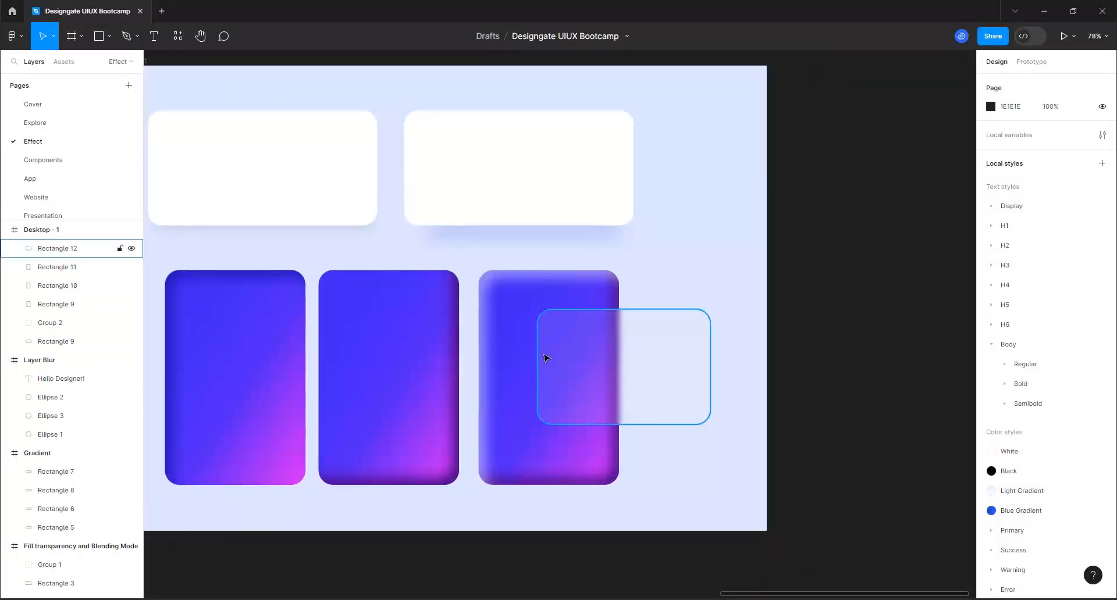
pyautogui.moveTo(621, 360); pyautogui.dragTo(469, 369)
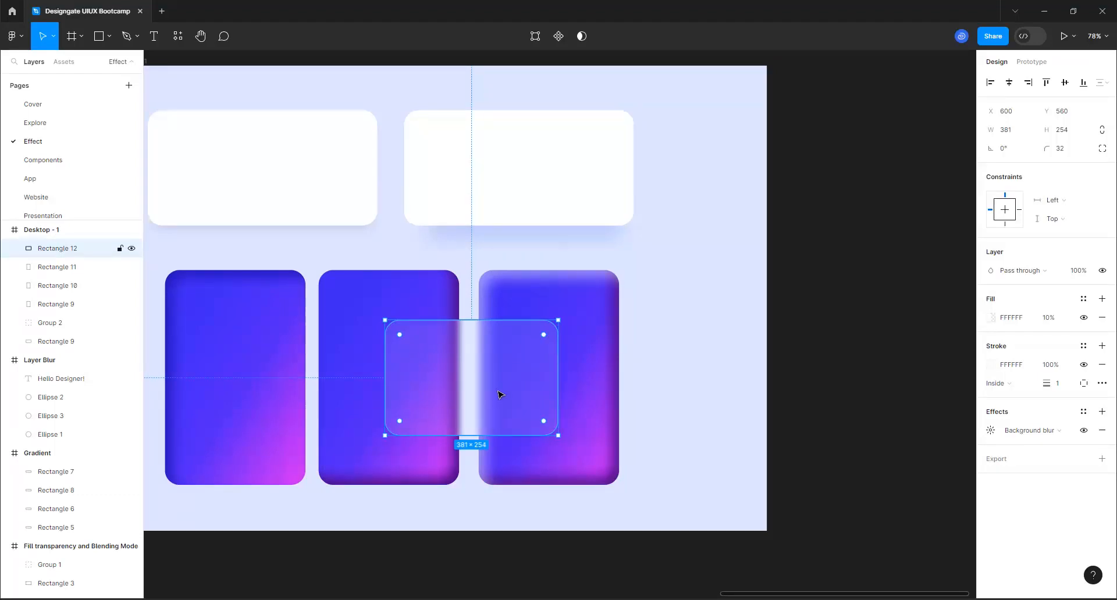
pyautogui.click(696, 343)
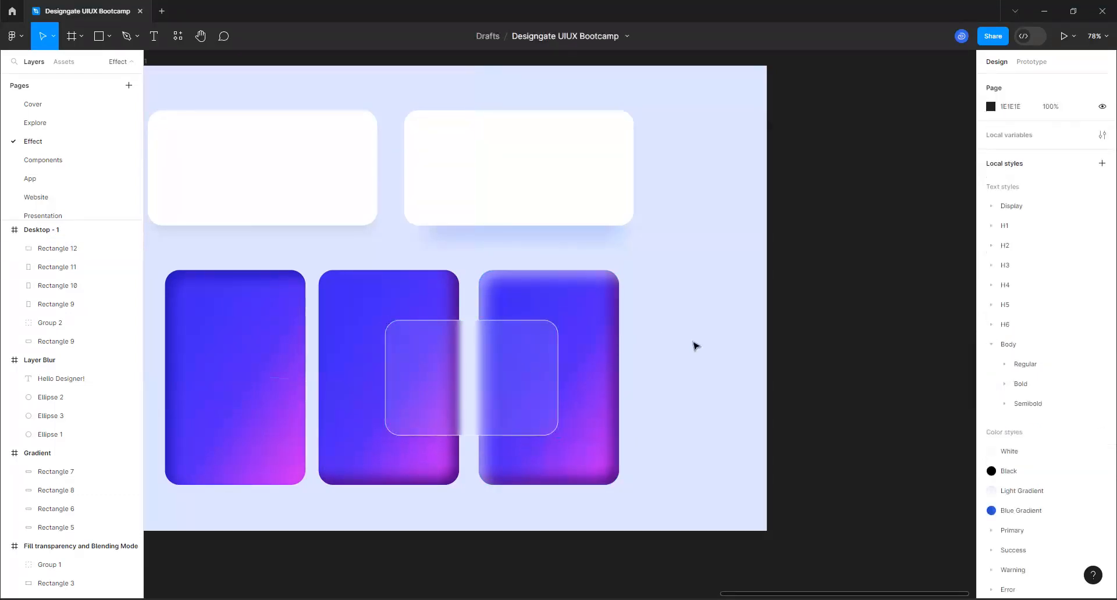
pyautogui.scroll(-2, 698, 361)
pyautogui.scroll(-1, 698, 361)
pyautogui.scroll(2, 436, 252)
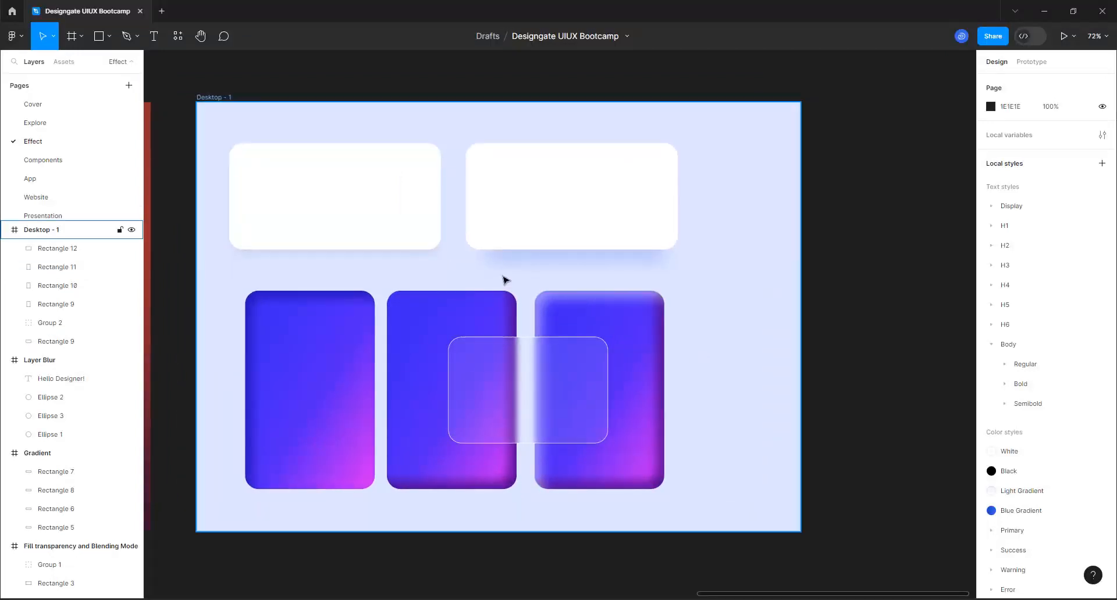